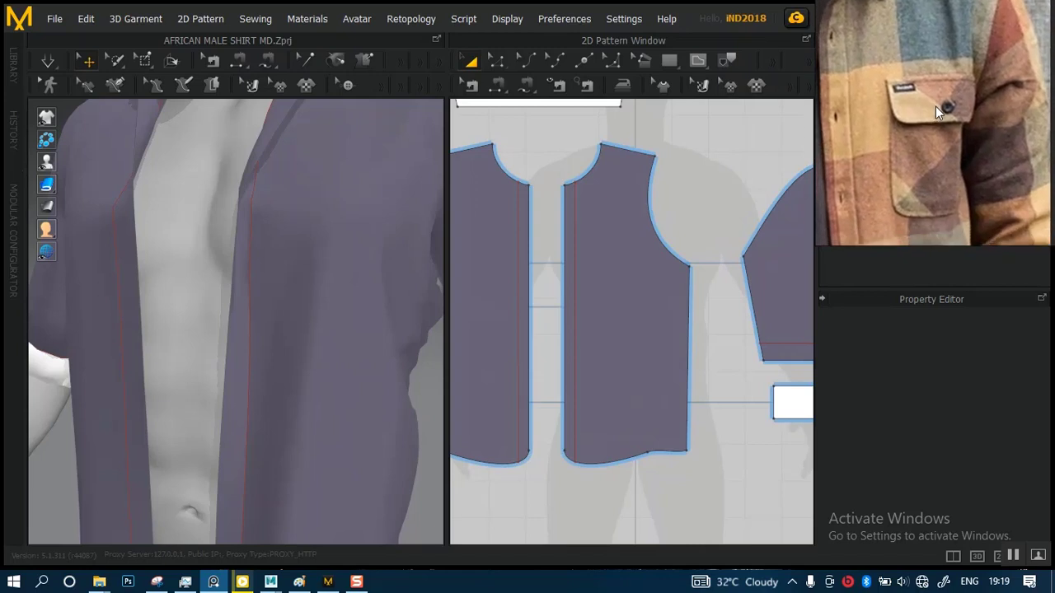
Draw an internal rectangle for the chest pocket, about 48 cm around, on the shirt's front pattern beside the armhole
scroll(653, 334, "up", 5)
middle_click_drag(661, 323, 655, 300)
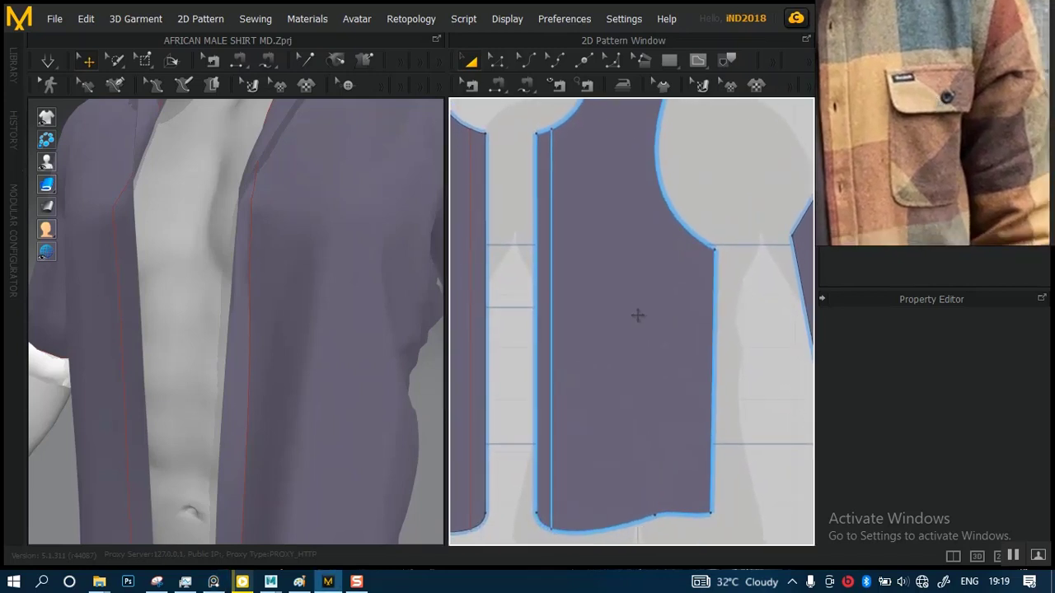
scroll(637, 316, "down", 2)
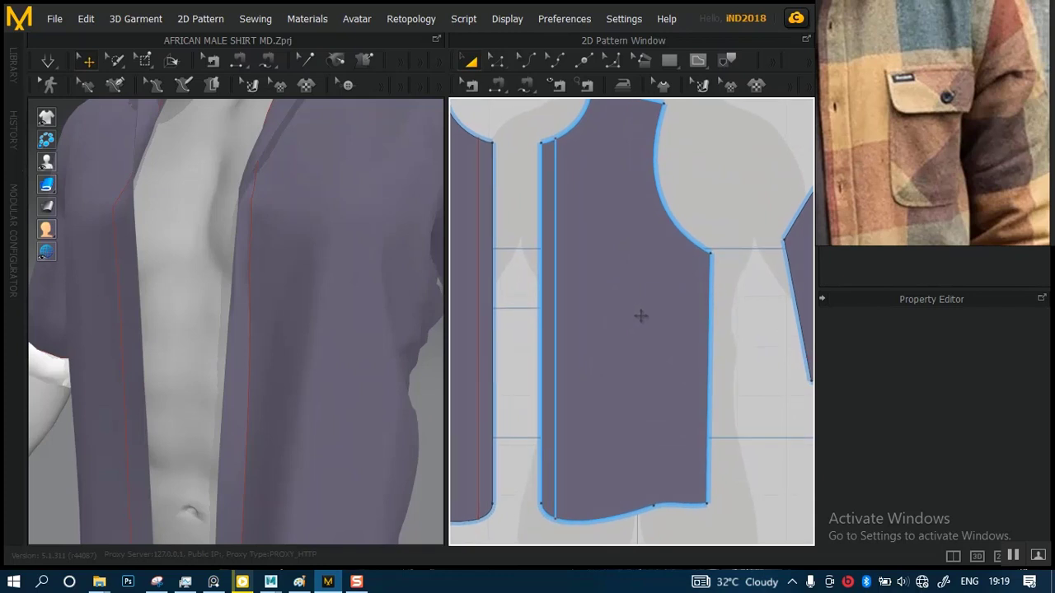
mouse_move(641, 316)
middle_mouse_down()
mouse_move(626, 338)
mouse_move(623, 320)
middle_mouse_up()
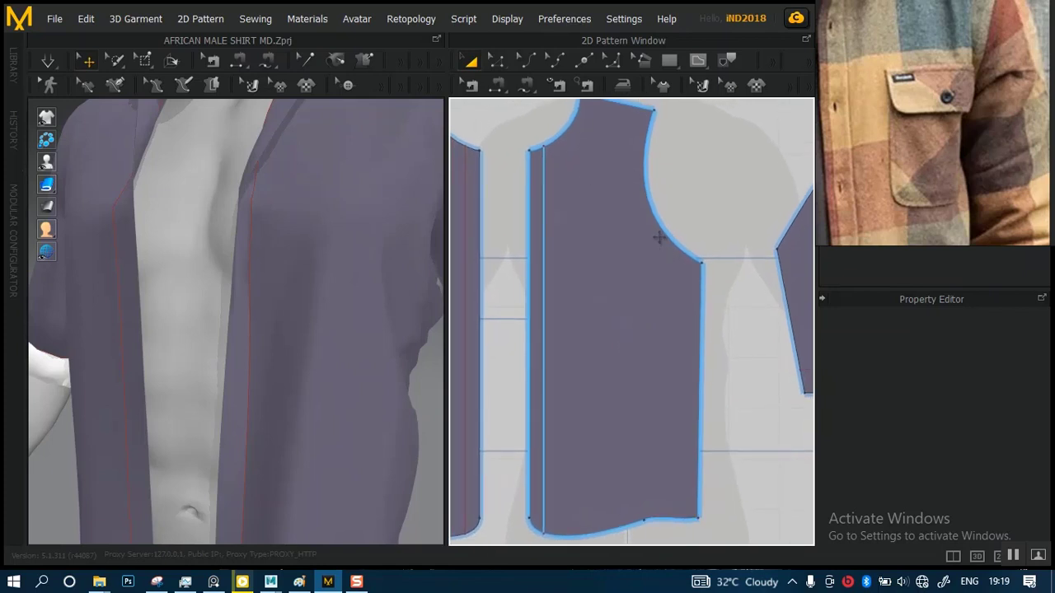
left_click(698, 58)
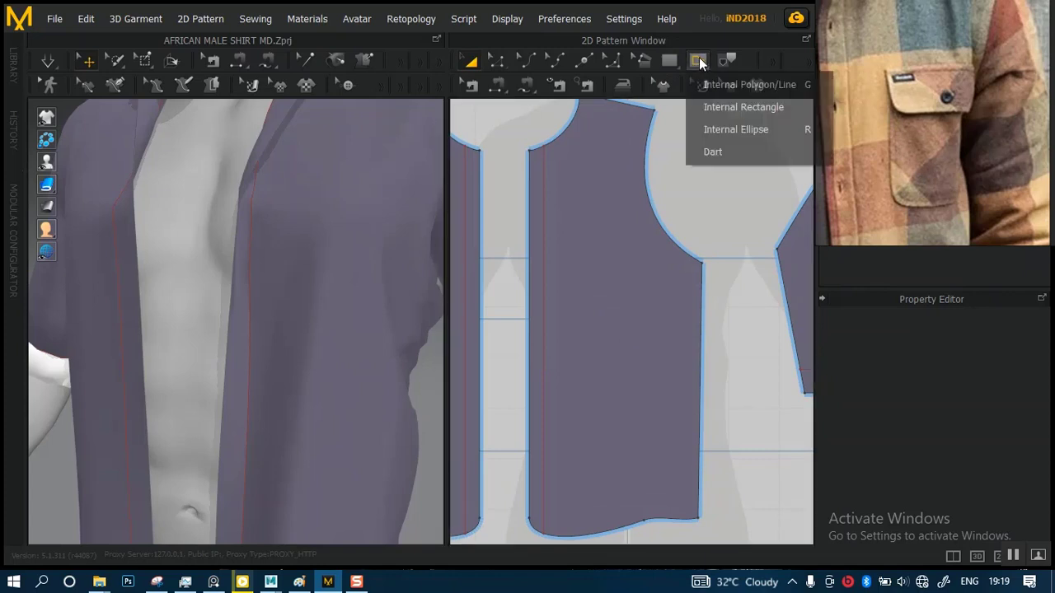
left_click(720, 107)
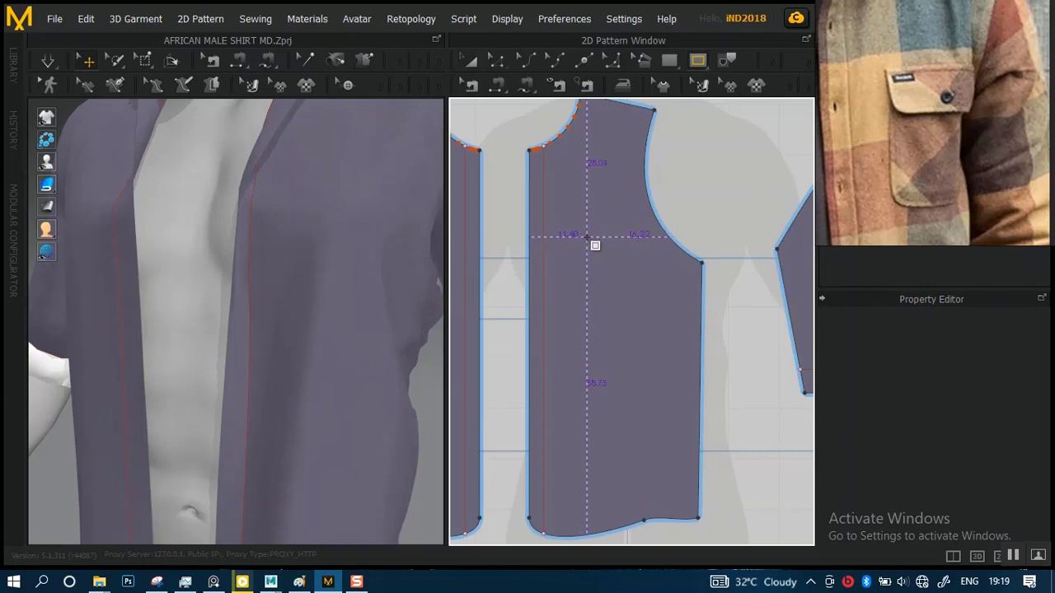
left_click_drag(586, 237, 648, 300)
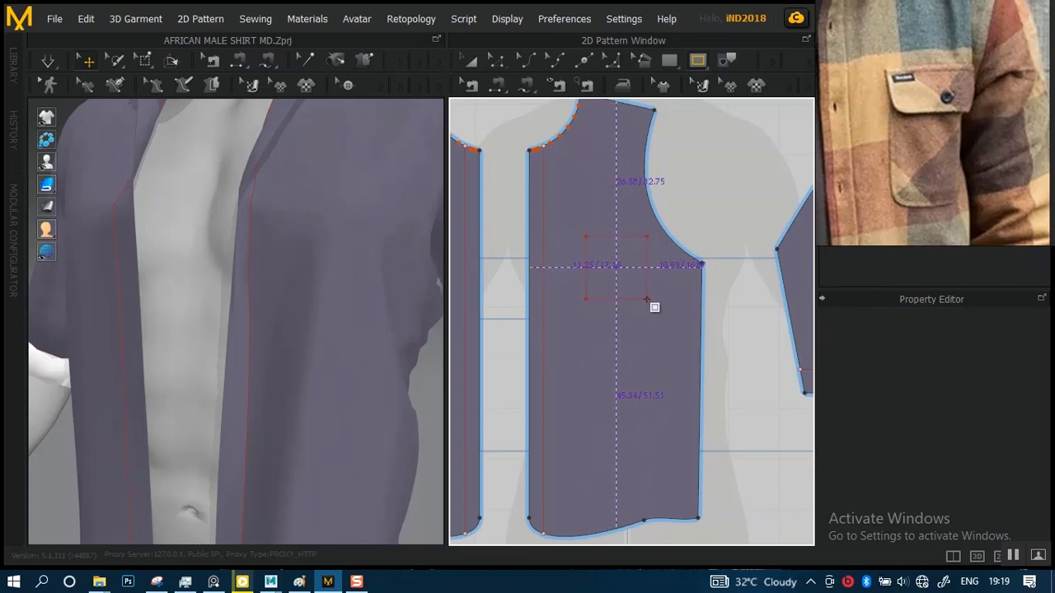
left_click(663, 243)
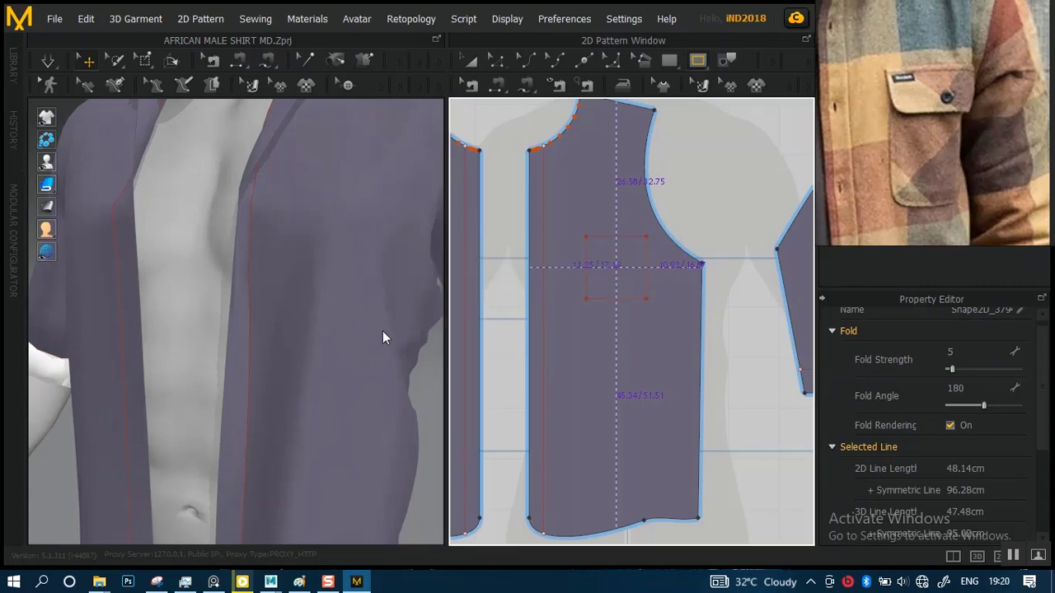
left_click(553, 321)
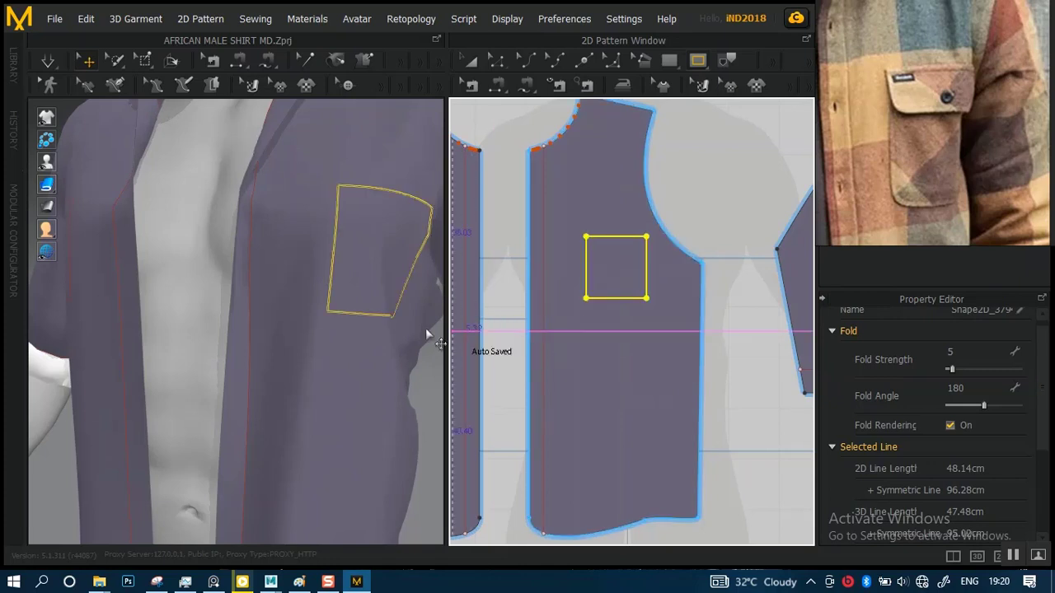
Move the pocket rectangle slightly away from the armhole toward the shirt's front opening
scroll(501, 326, "down", 3)
scroll(344, 282, "down", 5)
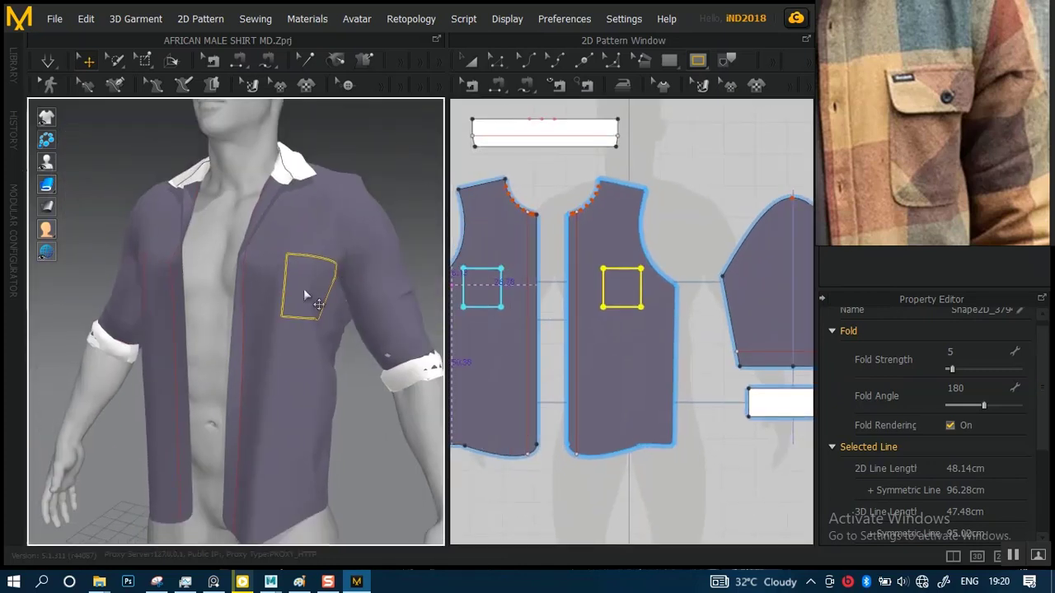
right_click_drag(303, 288, 419, 274)
scroll(606, 317, "up", 10)
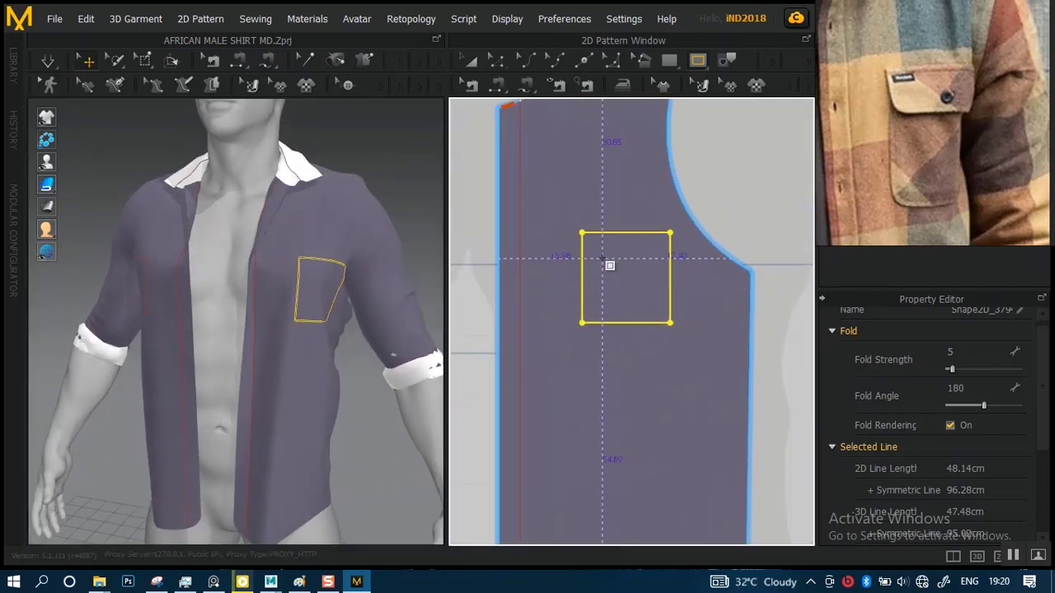
left_click(467, 62)
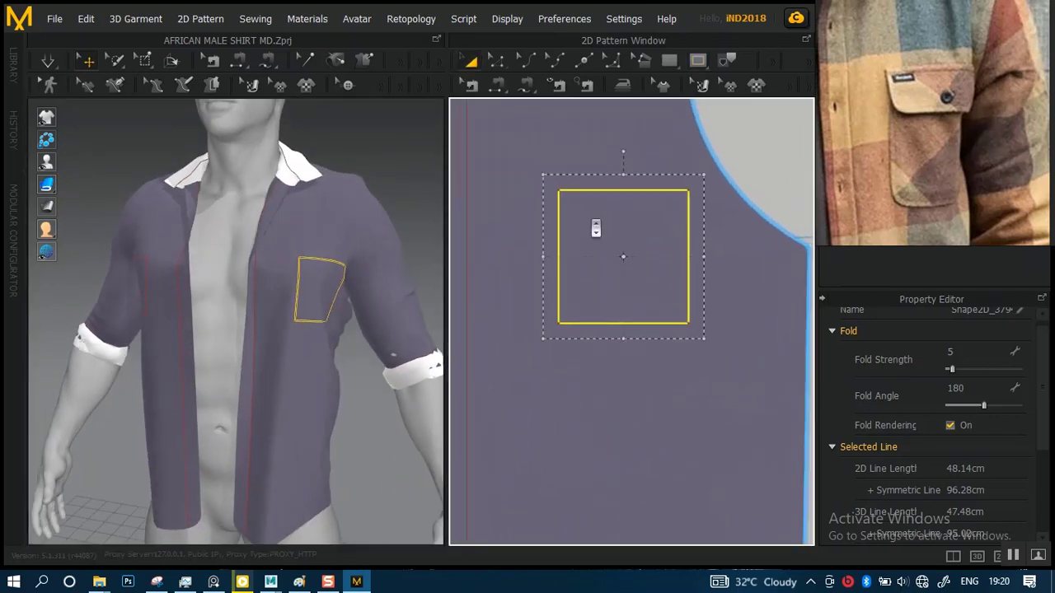
scroll(596, 229, "down", 1)
left_click_drag(610, 212, 565, 278)
left_click_drag(536, 333, 536, 333)
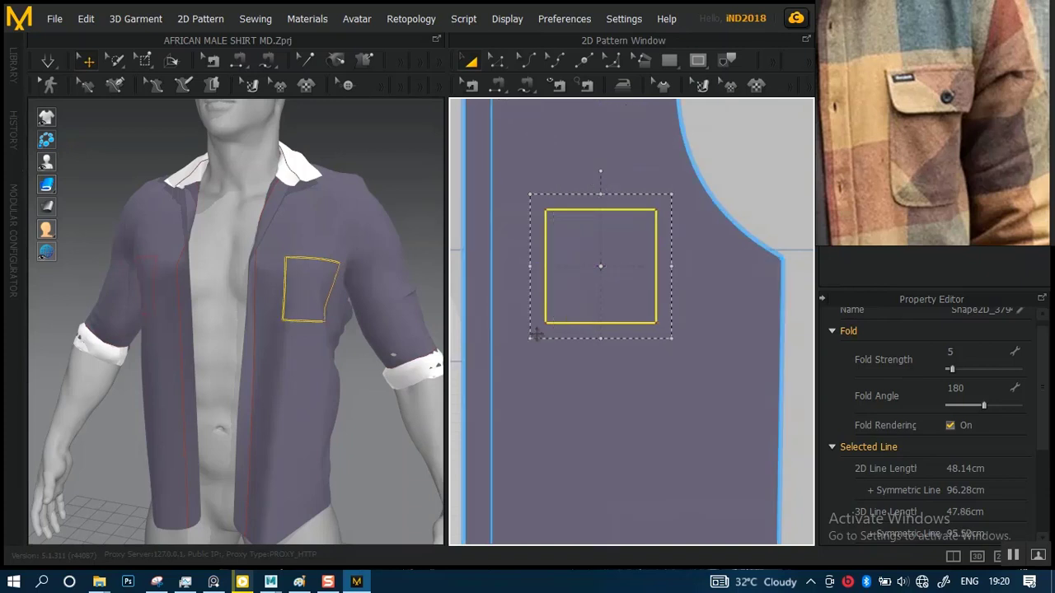
Compare the pocket outline's size and placement on the avatar with the chest pockets in the reference shirt photos
scroll(283, 333, "down", 4)
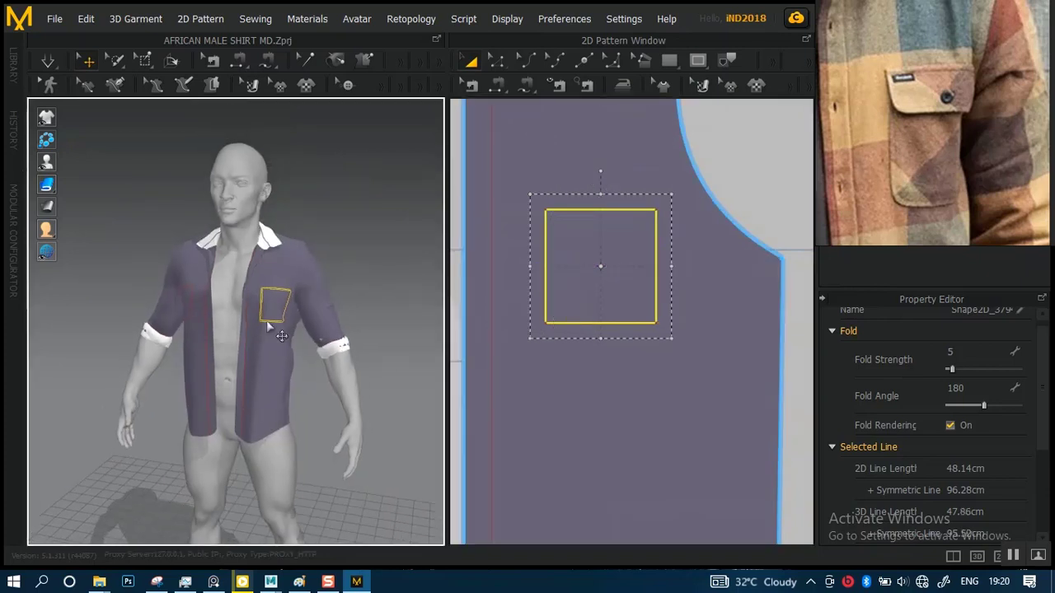
mouse_move(273, 327)
right_mouse_down()
mouse_move(322, 306)
mouse_move(268, 306)
right_mouse_up()
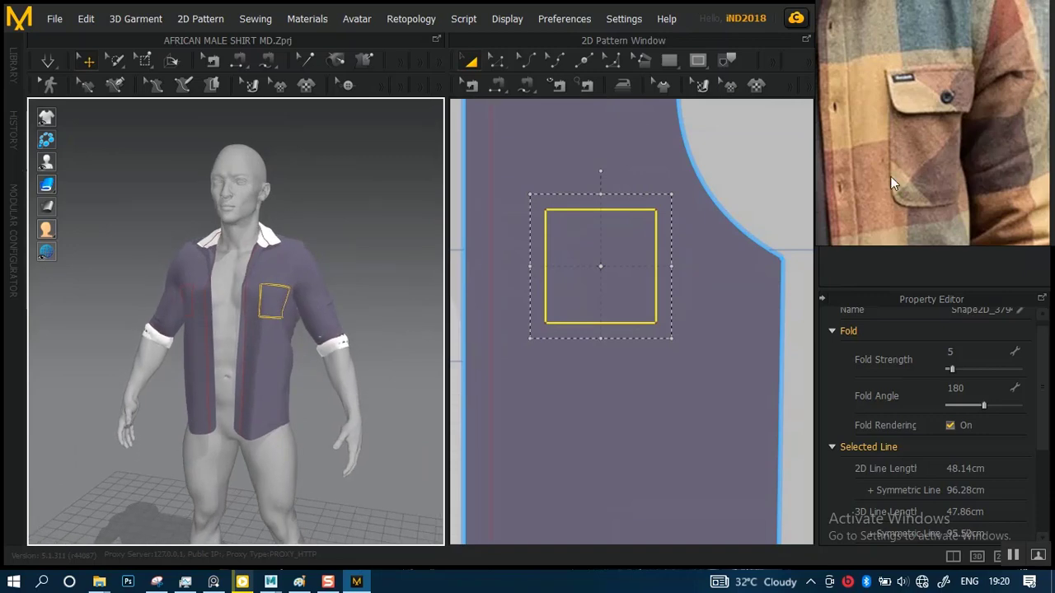
scroll(892, 175, "down", 6)
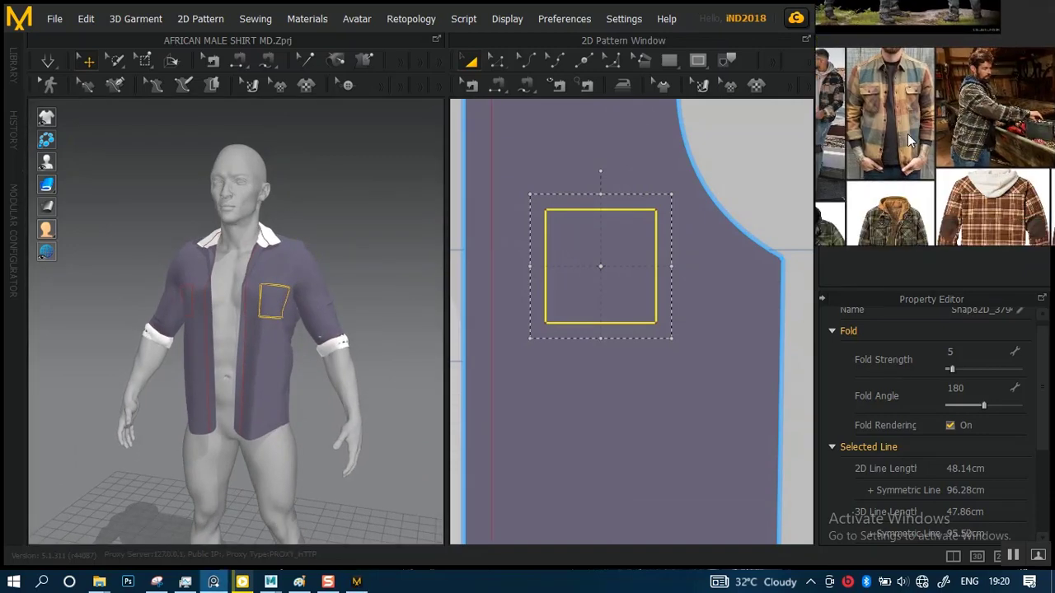
scroll(907, 144, "up", 5)
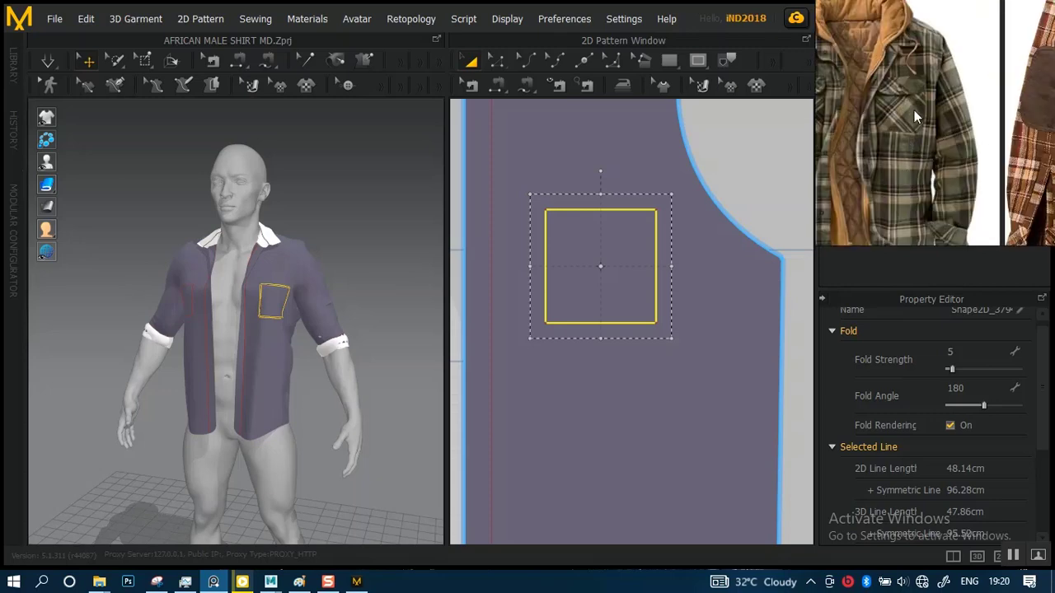
scroll(914, 115, "down", 2)
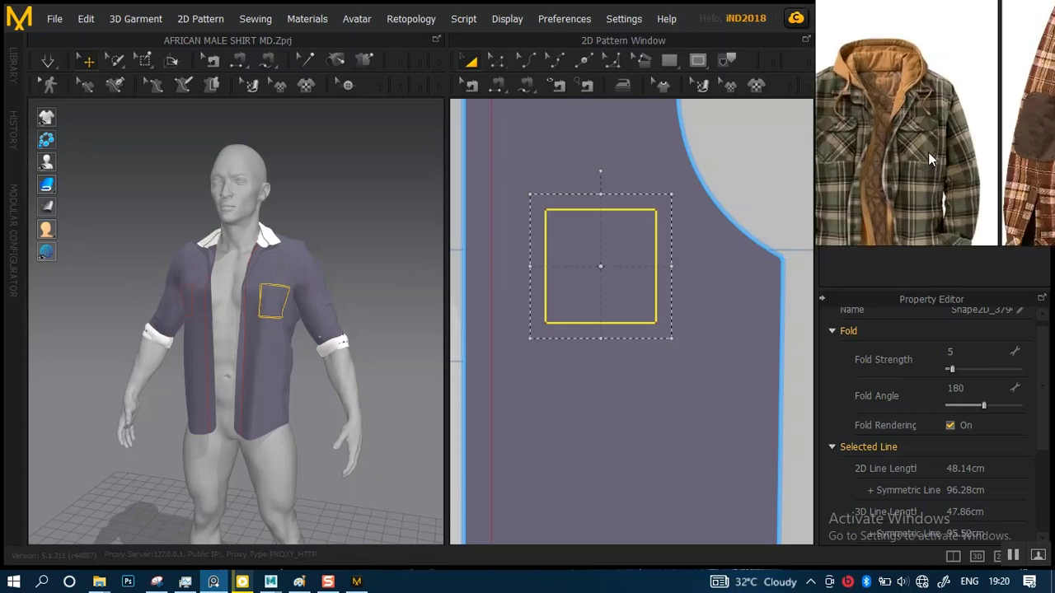
scroll(928, 151, "up", 3)
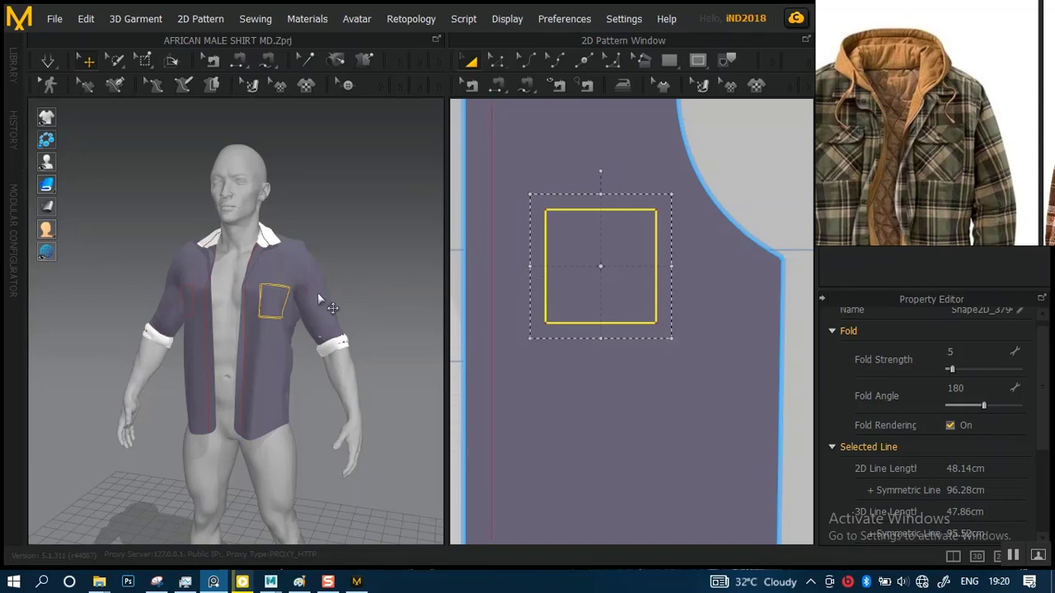
scroll(306, 346, "up", 2)
scroll(306, 346, "up", 5)
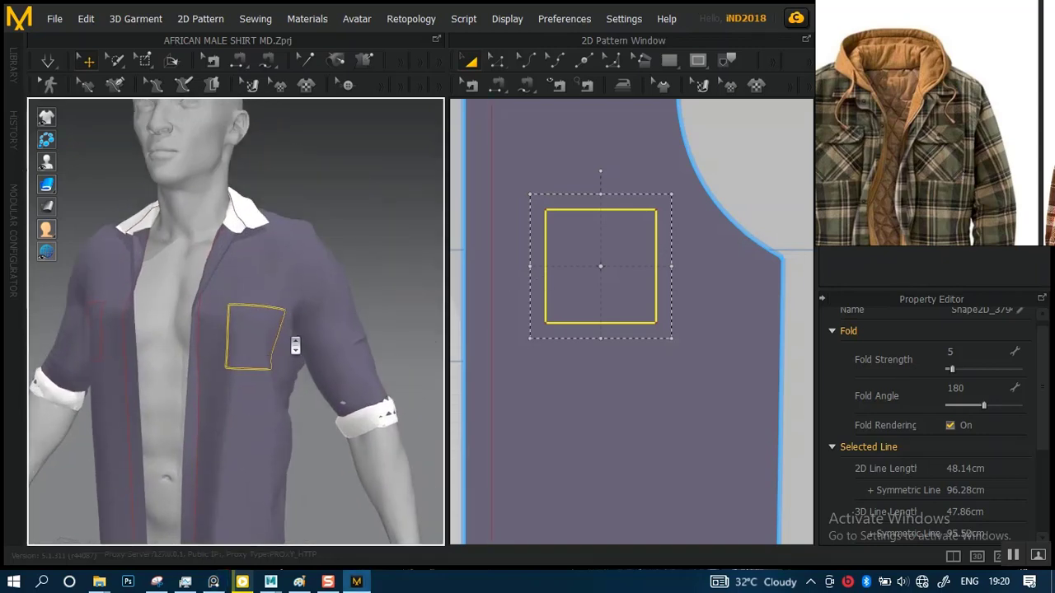
scroll(235, 322, "down", 6)
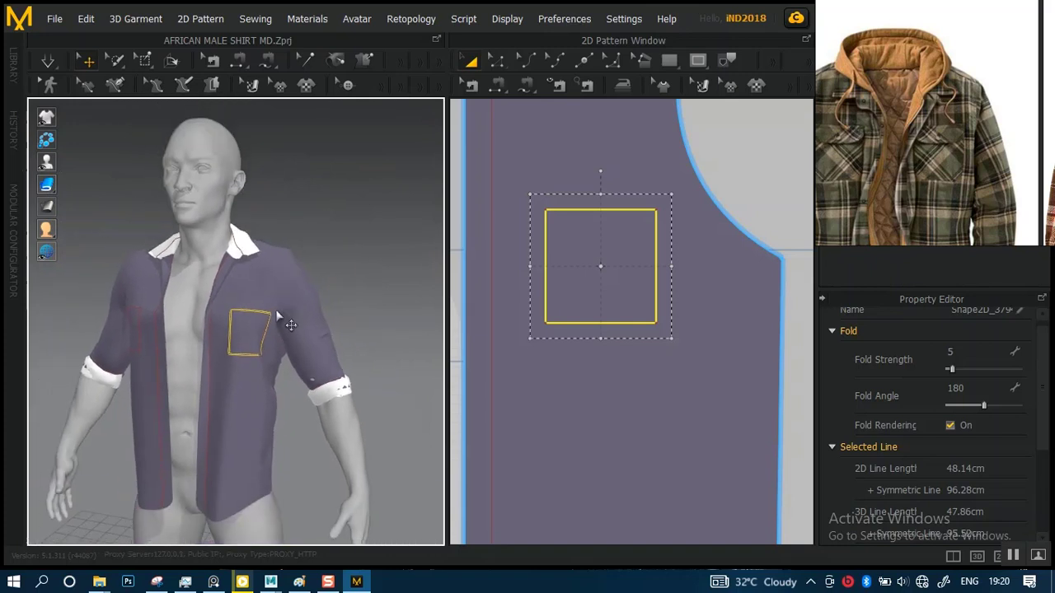
scroll(279, 317, "down", 2)
mouse_move(271, 318)
right_mouse_down()
mouse_move(371, 301)
mouse_move(265, 313)
right_mouse_up()
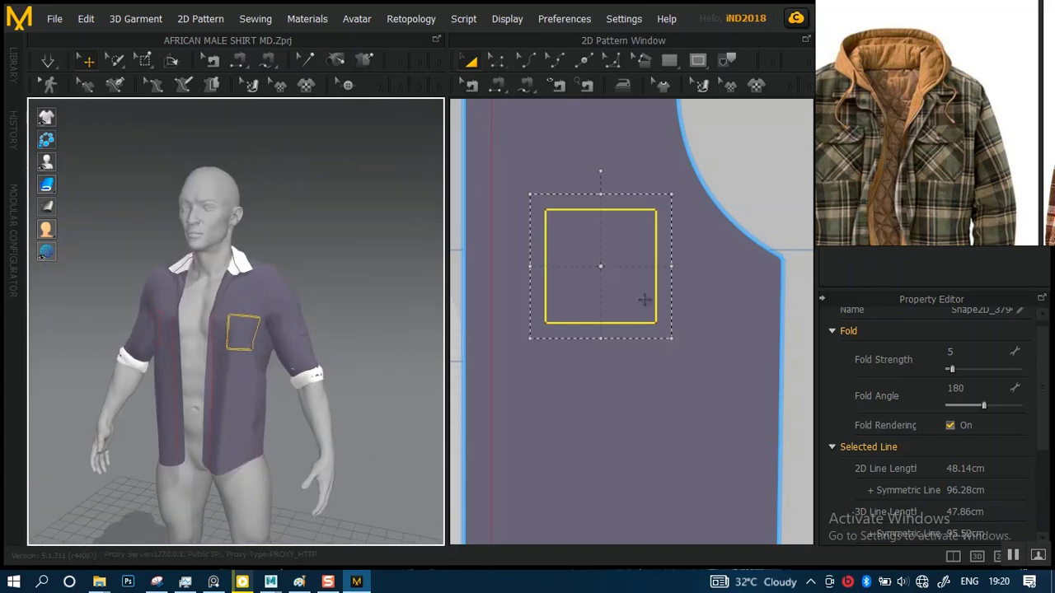
scroll(645, 314, "up", 1)
scroll(645, 314, "up", 1)
right_click_drag(629, 269, 671, 272)
scroll(634, 302, "up", 1)
scroll(651, 268, "down", 1)
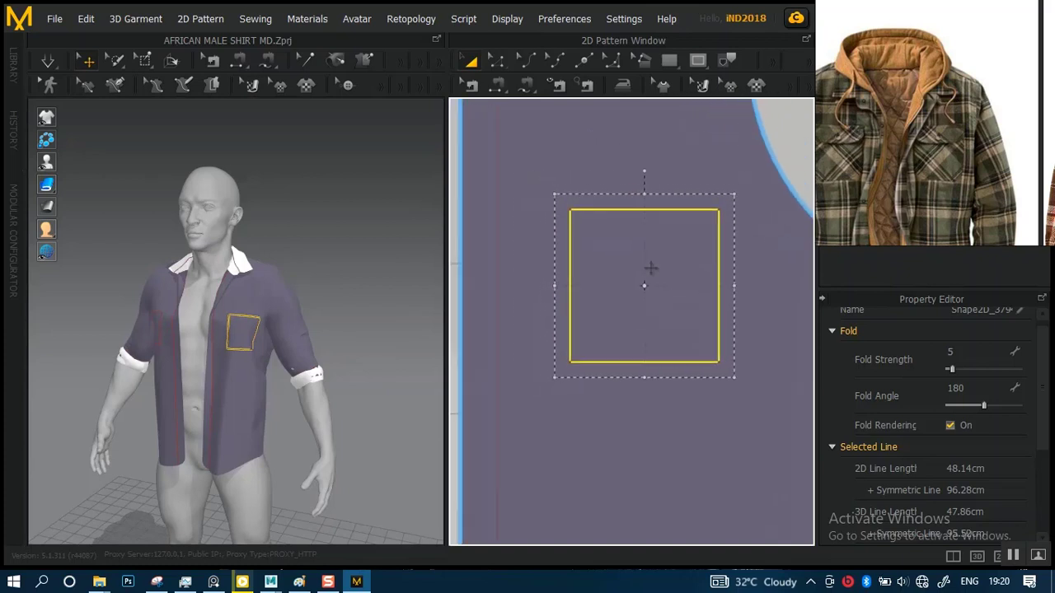
scroll(606, 296, "up", 1)
scroll(607, 308, "up", 1)
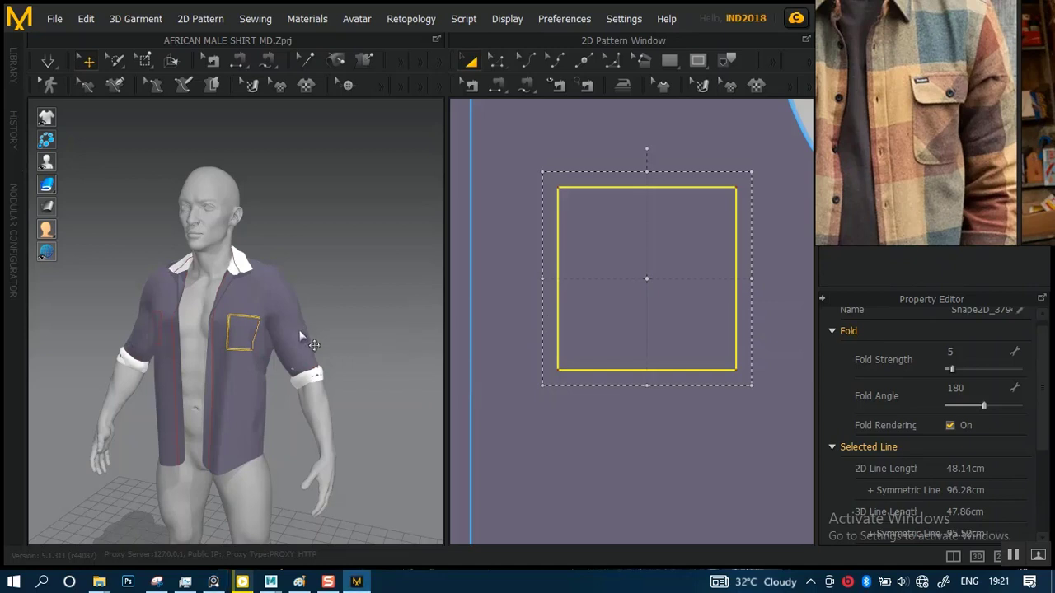
Stretch the pocket rectangle slightly taller by raising its upper edge, giving an outline of about 49.2 cm
scroll(310, 386, "up", 3)
scroll(305, 363, "down", 3)
scroll(320, 325, "up", 3)
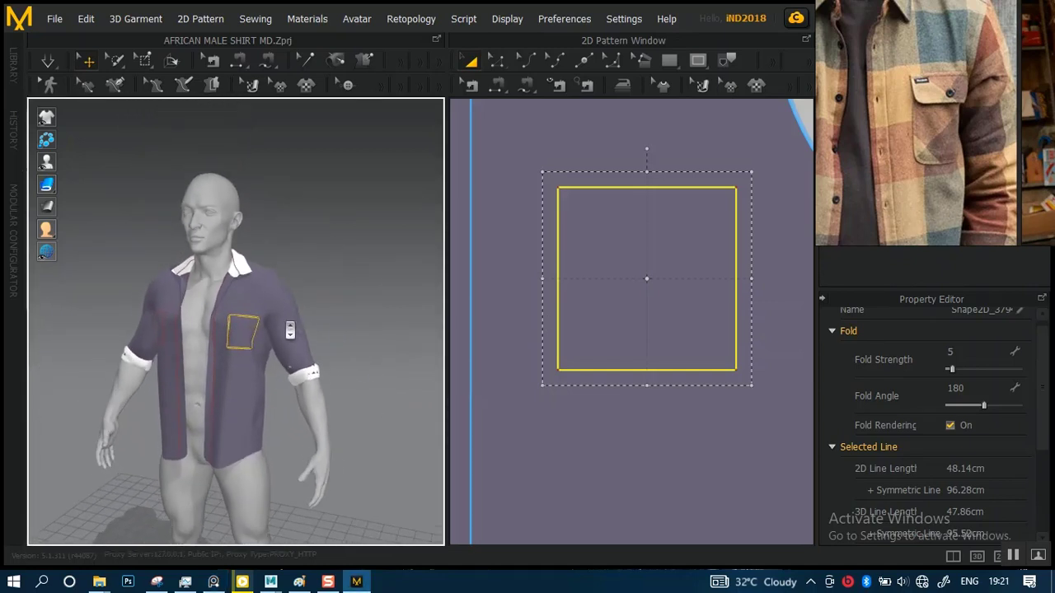
scroll(605, 284, "down", 3)
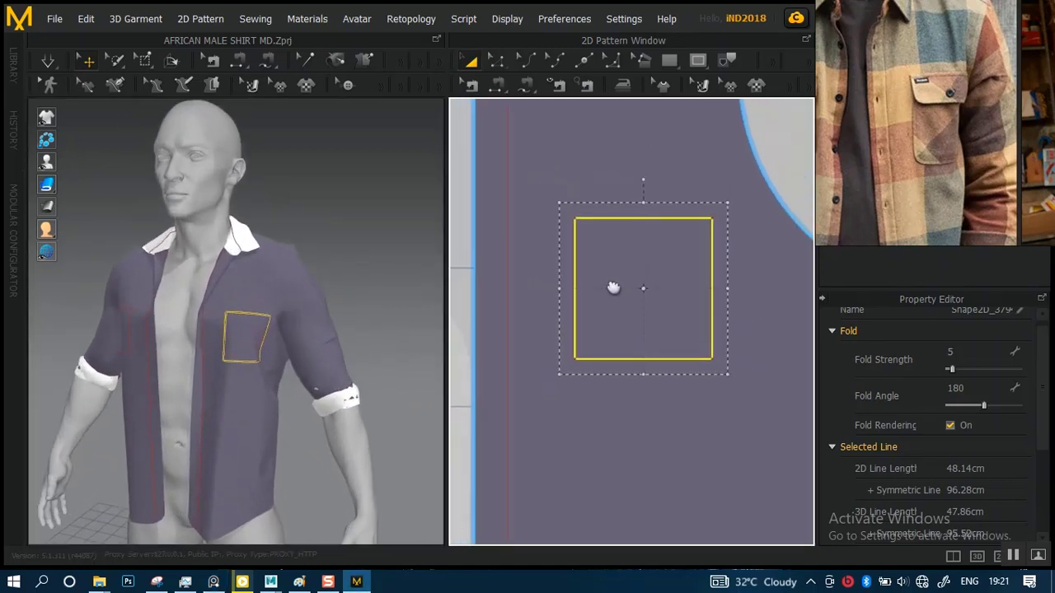
middle_click_drag(614, 288, 595, 338)
left_click_drag(623, 252, 624, 245)
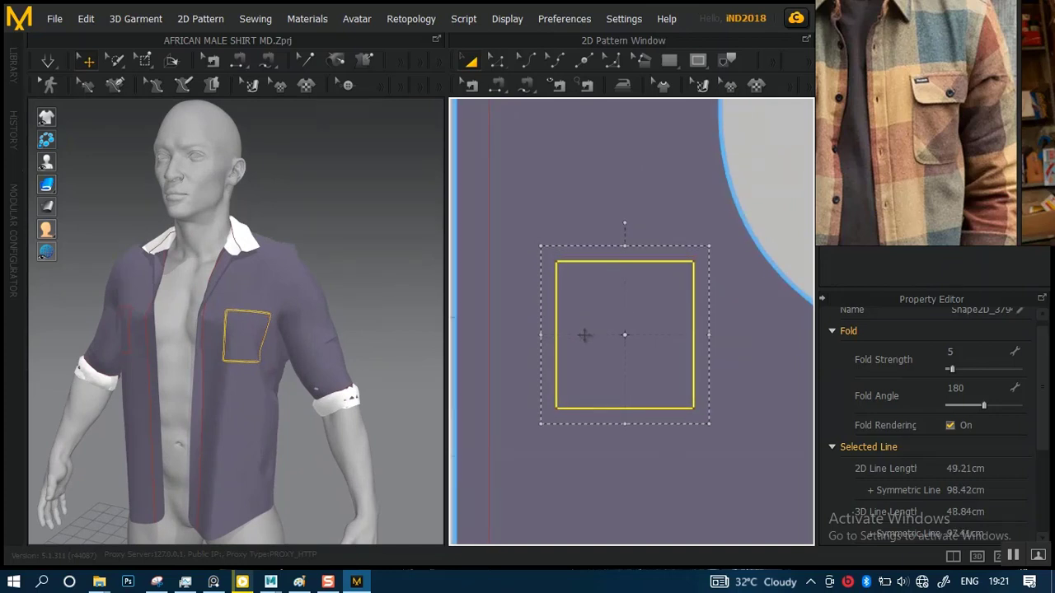
Try to convert the pocket rectangle's two lower corners to curve points, and undo the conversion
scroll(664, 322, "down", 1)
scroll(669, 312, "down", 1)
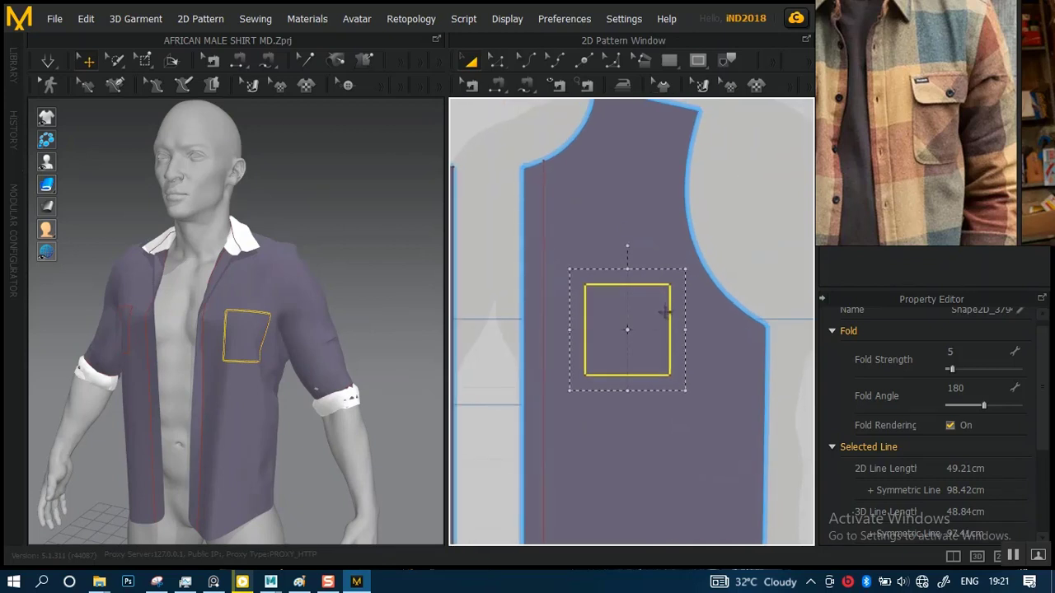
scroll(655, 350, "up", 2)
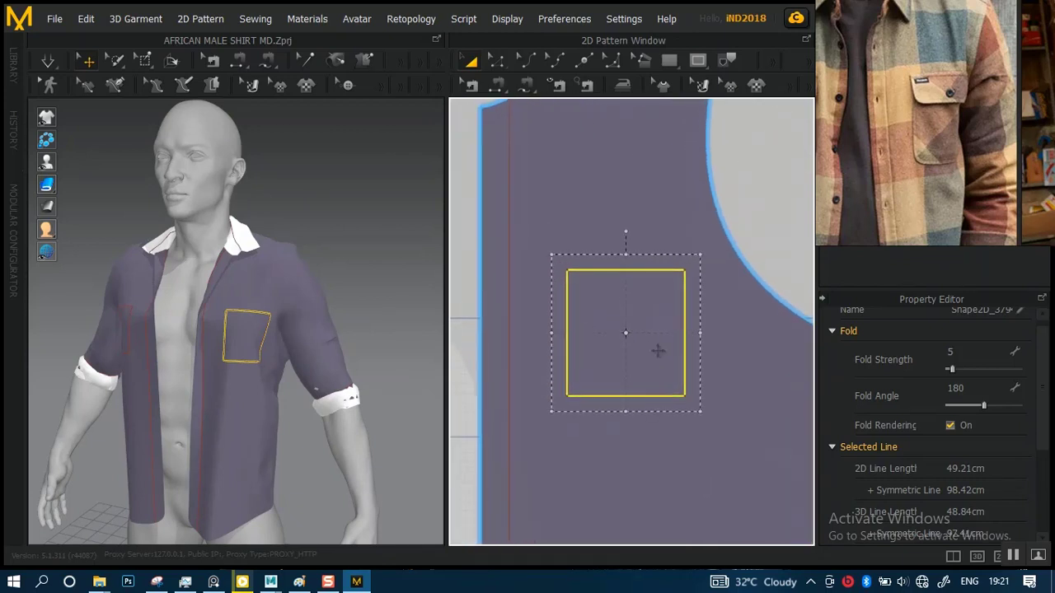
scroll(658, 322, "up", 4)
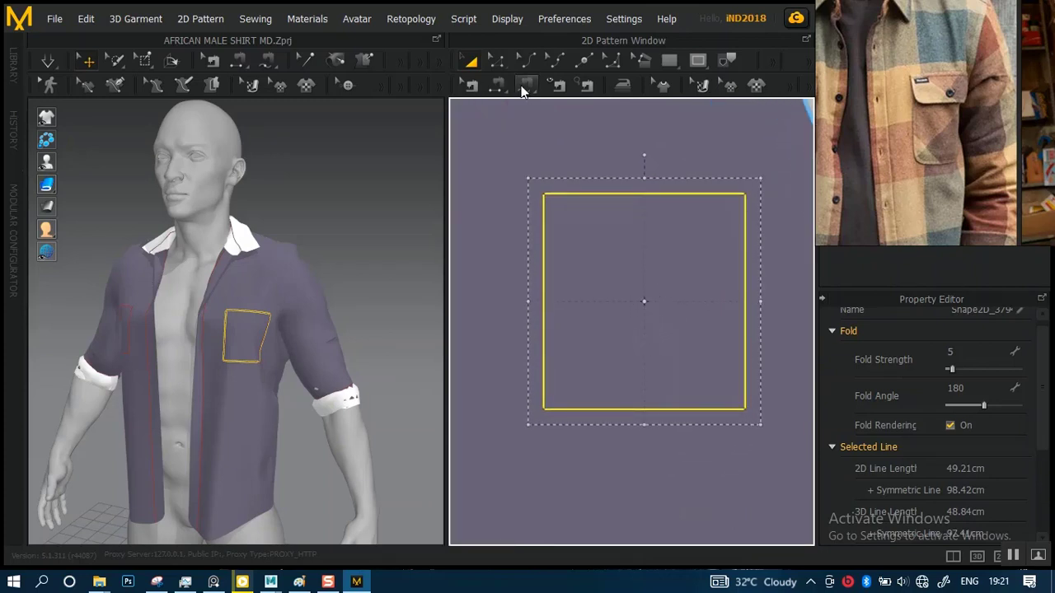
left_click(495, 60)
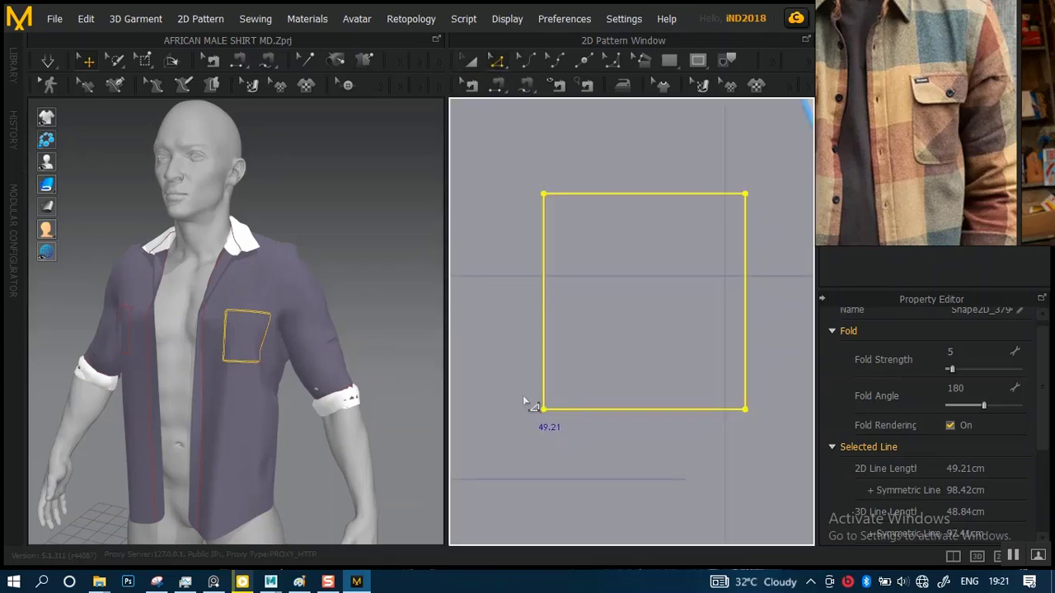
left_click_drag(523, 396, 558, 426)
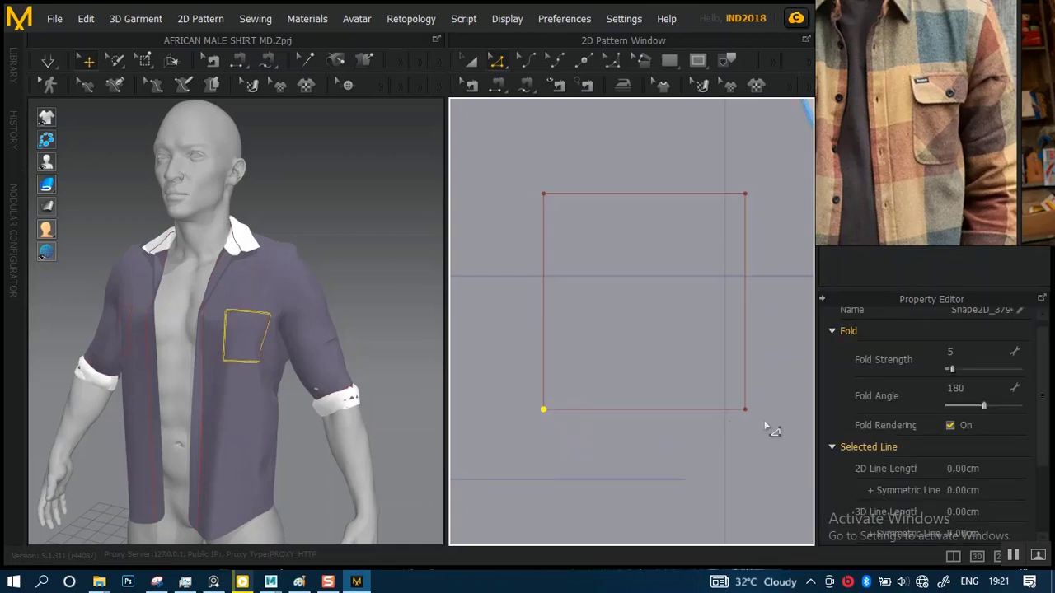
left_click_drag(763, 419, 764, 420, "shift")
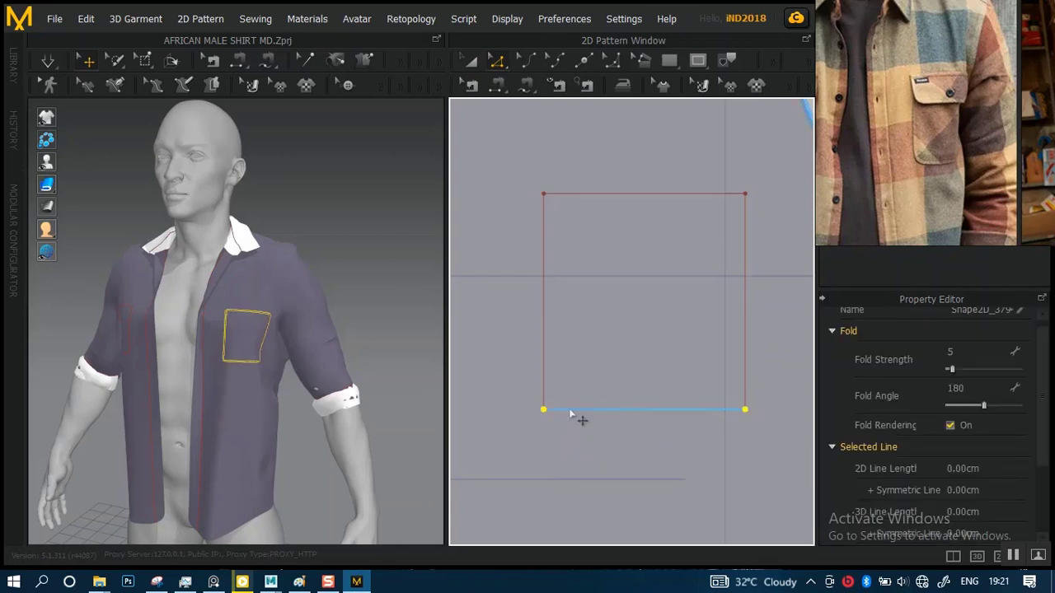
right_click(543, 411)
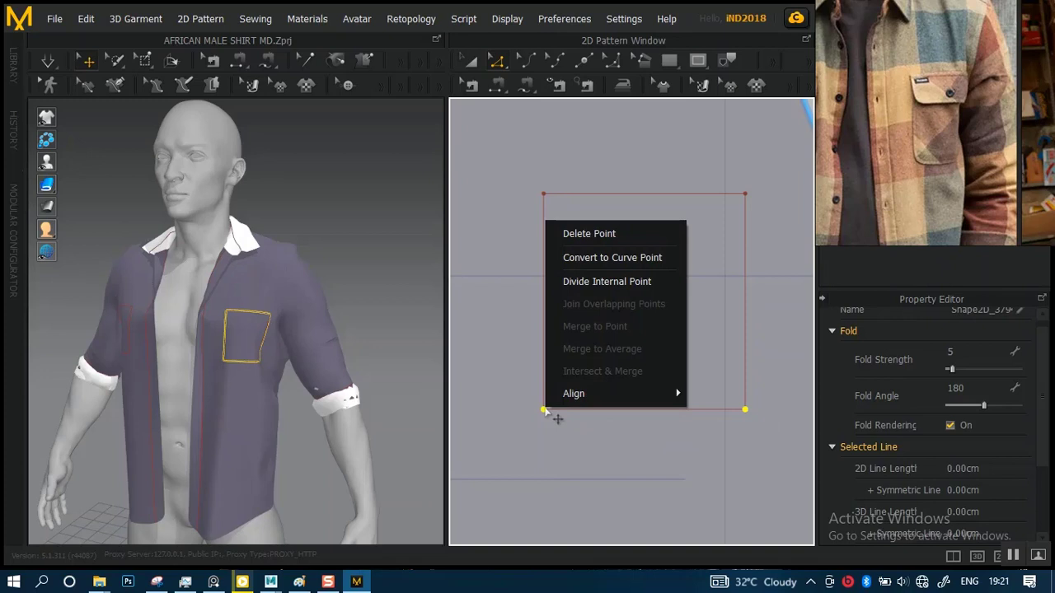
left_click(608, 261)
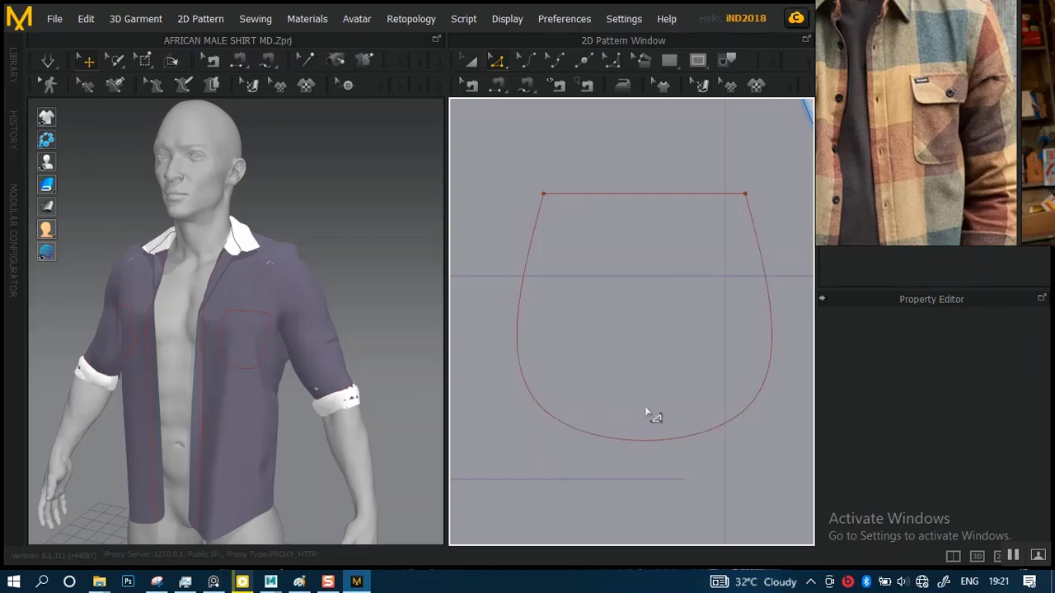
key("ctrl+z")
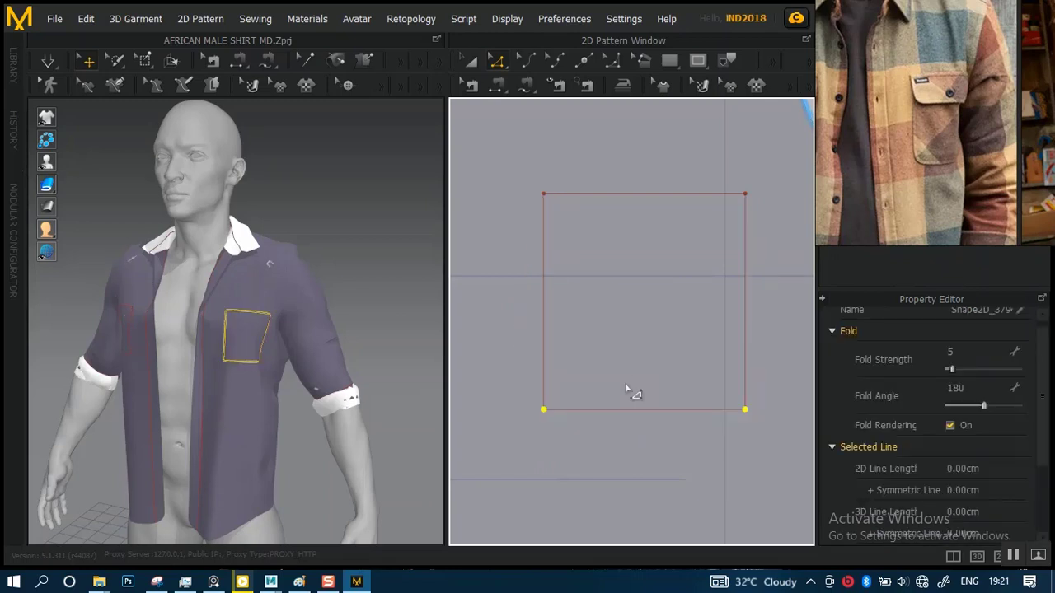
Add points on the pocket rectangle's side and lower edges, each about 2 cm from the lower corner nearest the front opening
scroll(564, 407, "up", 1)
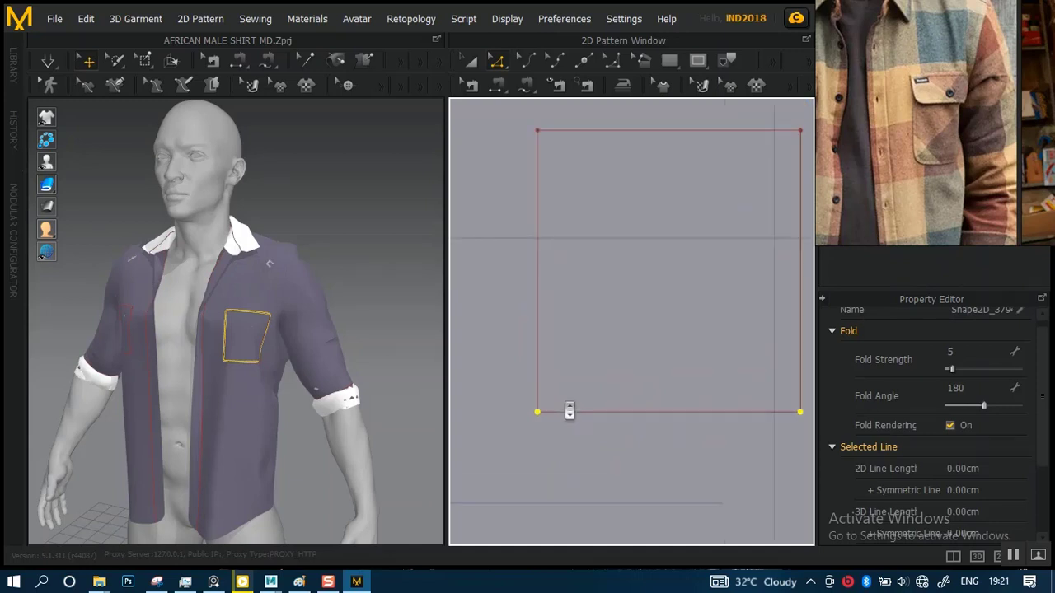
scroll(563, 400, "up", 2)
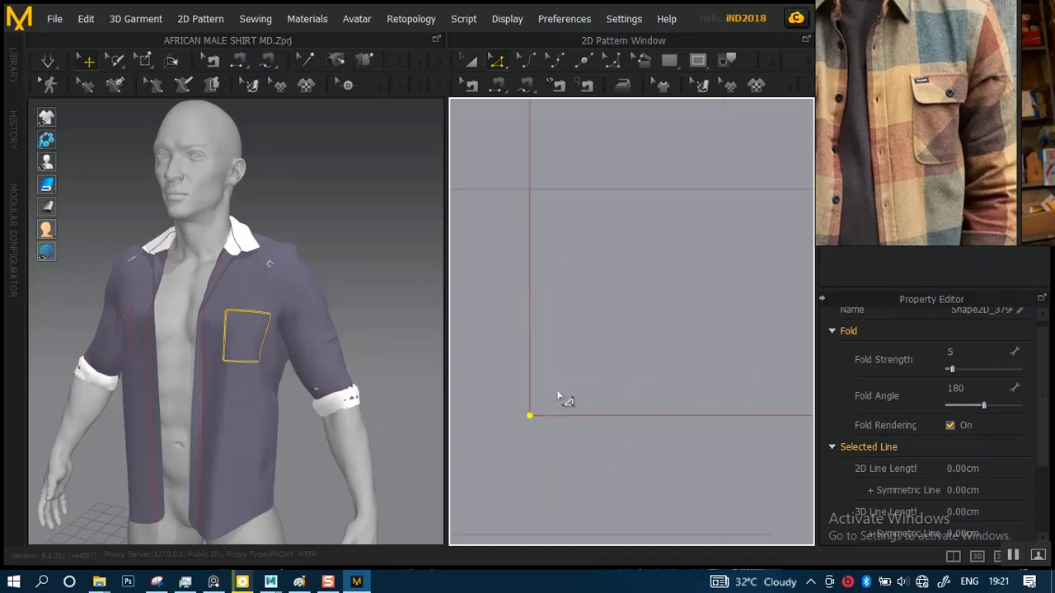
scroll(563, 400, "down", 1)
scroll(563, 400, "down", 1)
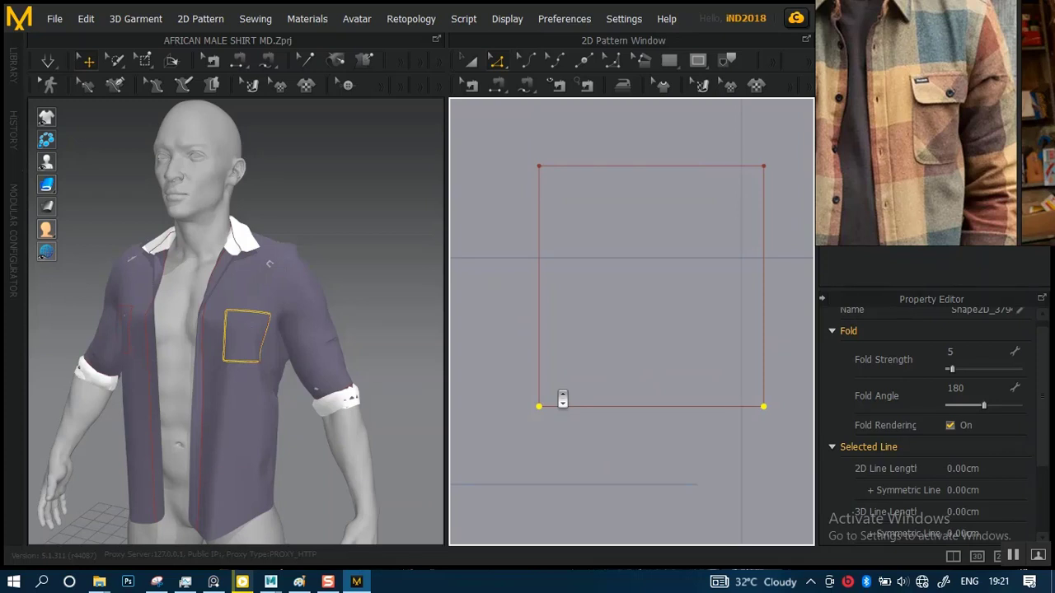
scroll(563, 399, "up", 2)
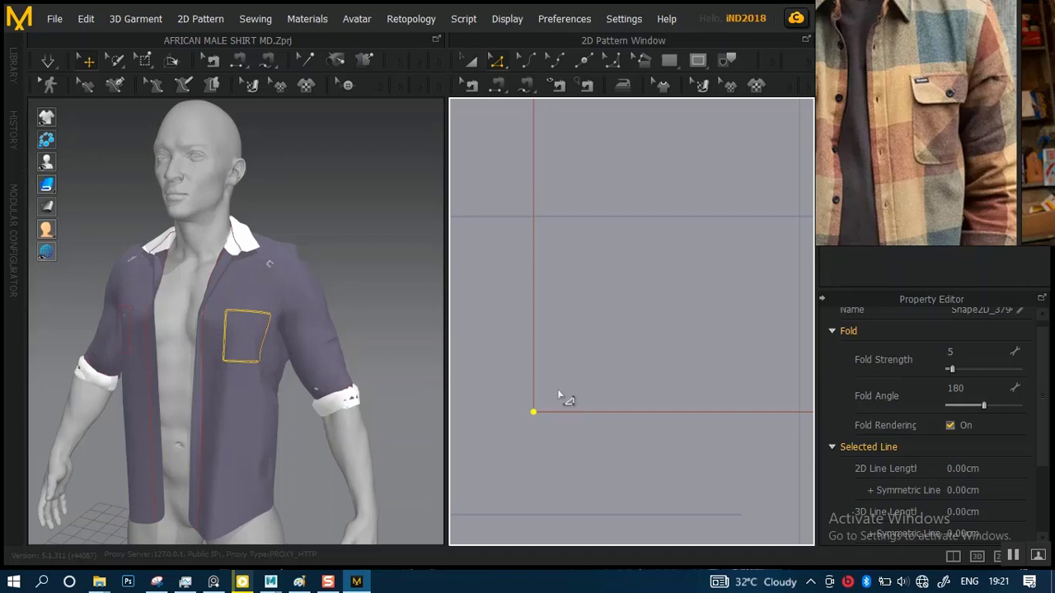
left_click(583, 64)
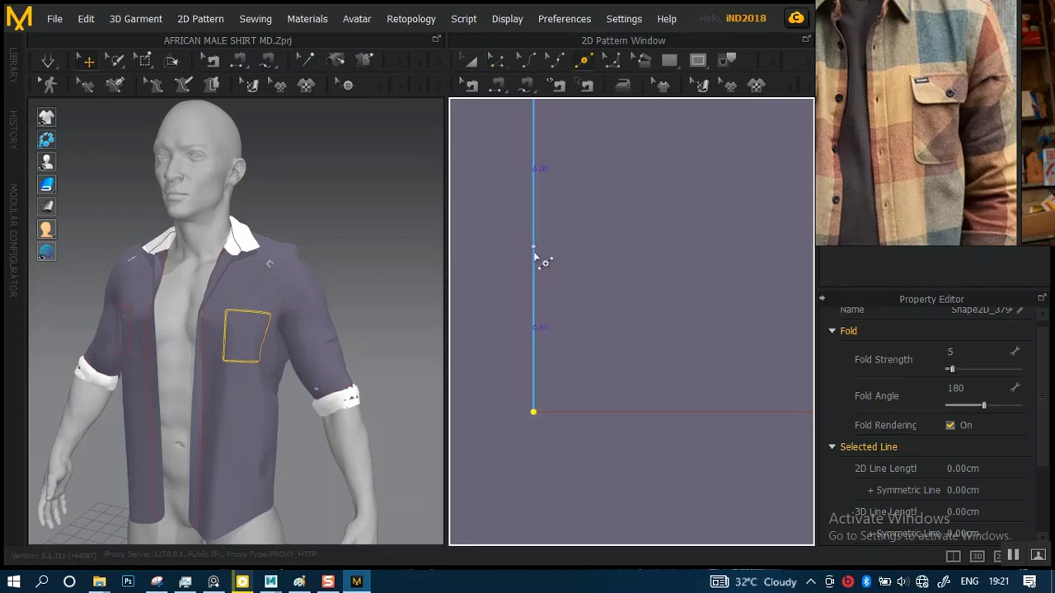
left_click(533, 363)
left_click(533, 362)
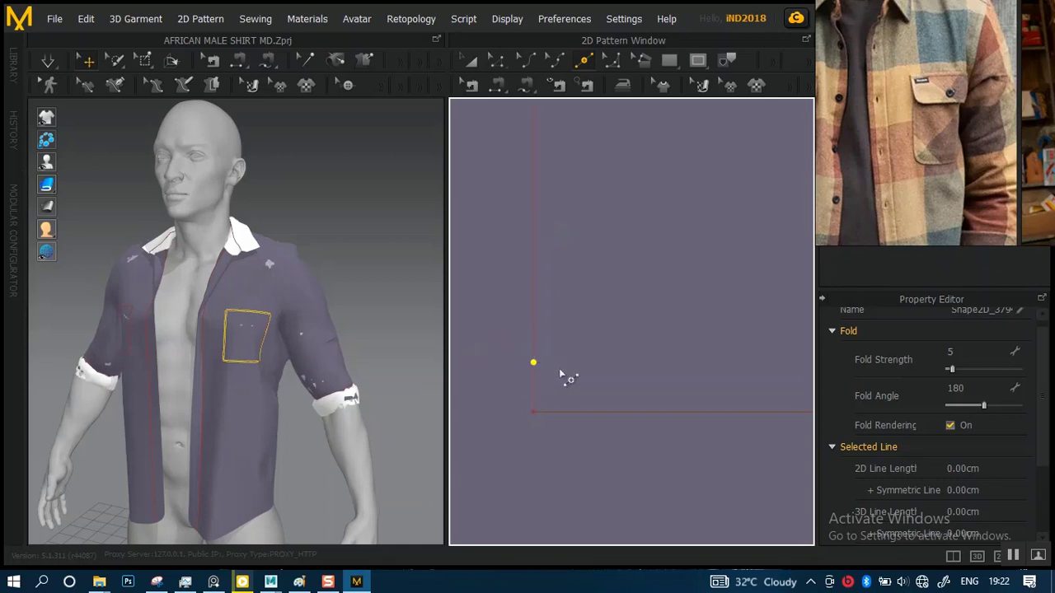
left_click(588, 446)
scroll(588, 445, "down", 3)
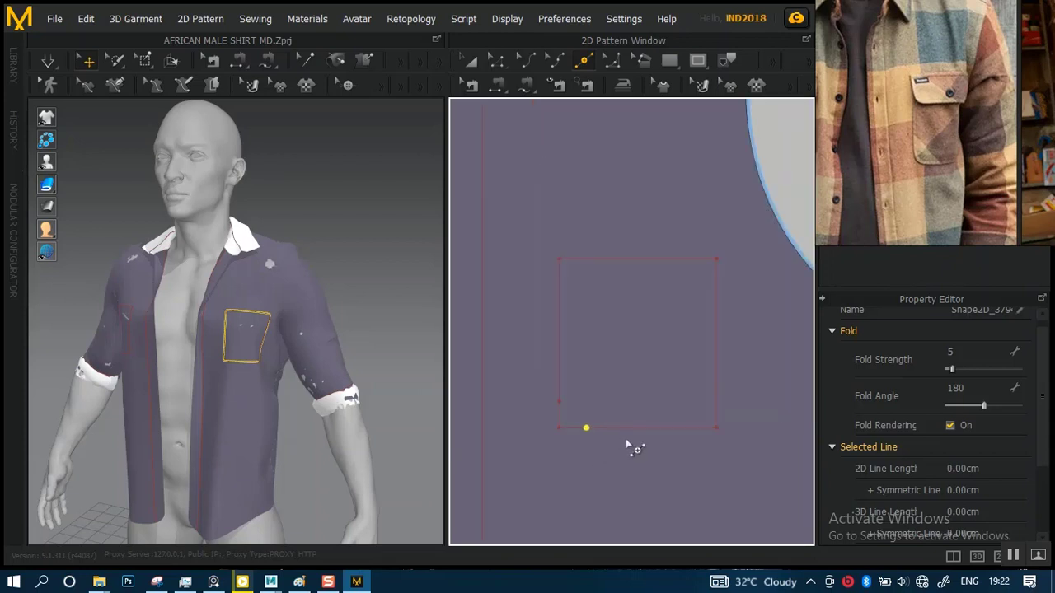
scroll(625, 438, "up", 3)
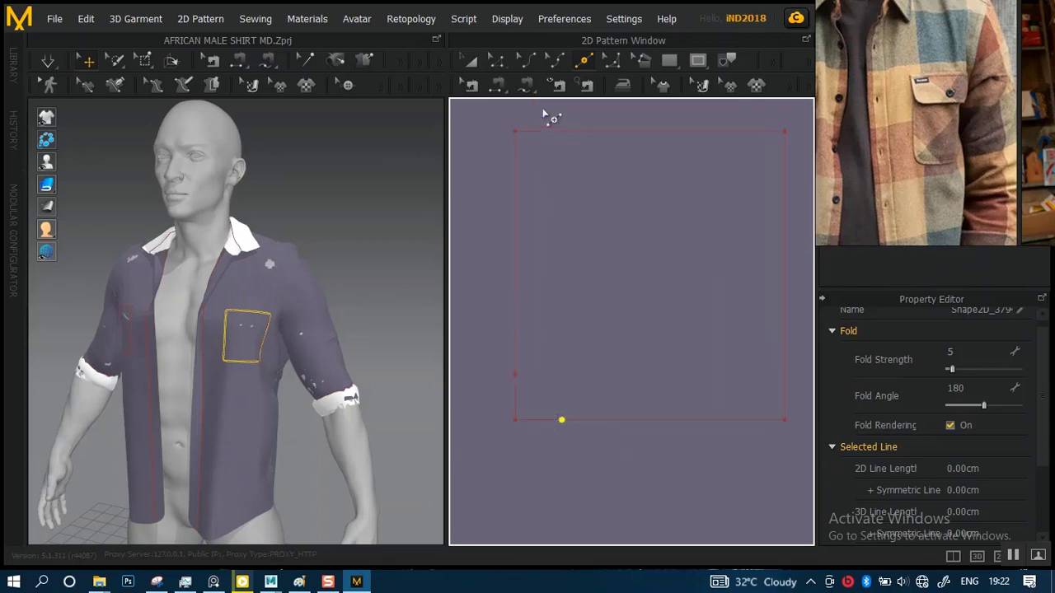
Convert the pocket's lower corner point between the two added points to a curve point
left_click(498, 61)
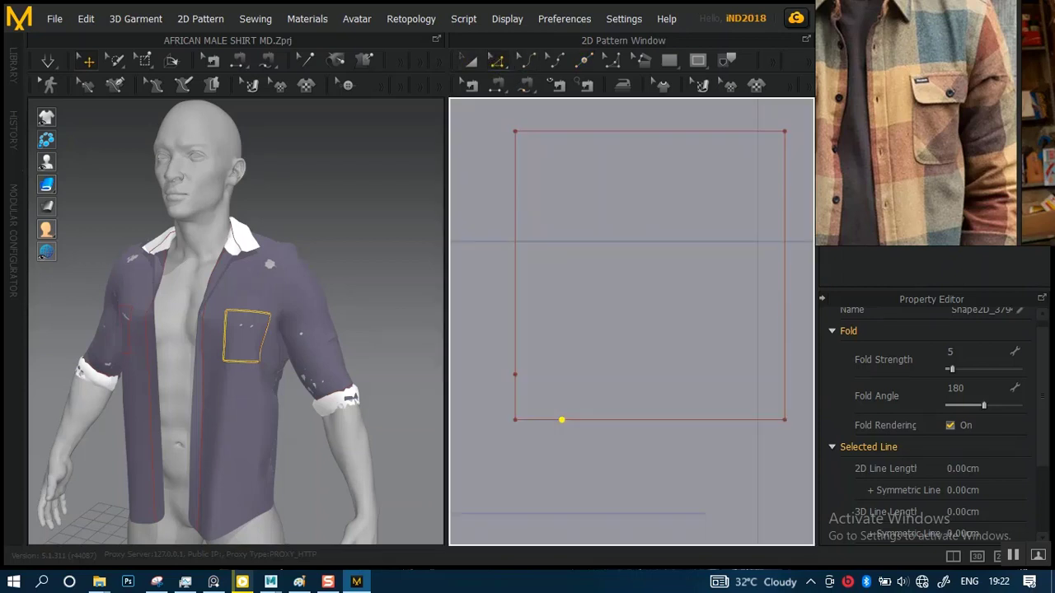
left_click(516, 421)
right_click(514, 421)
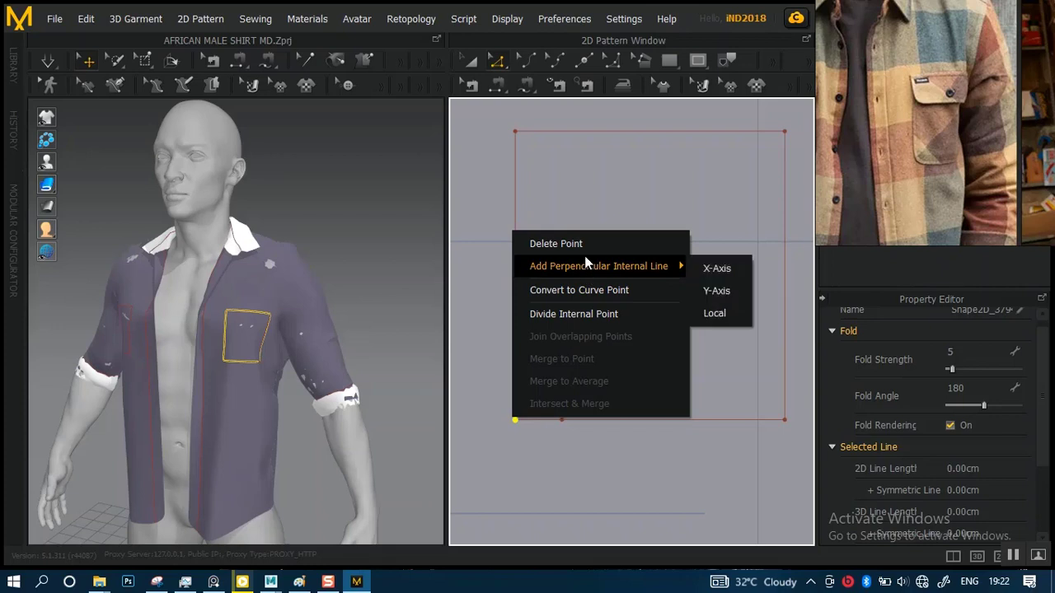
left_click(586, 292)
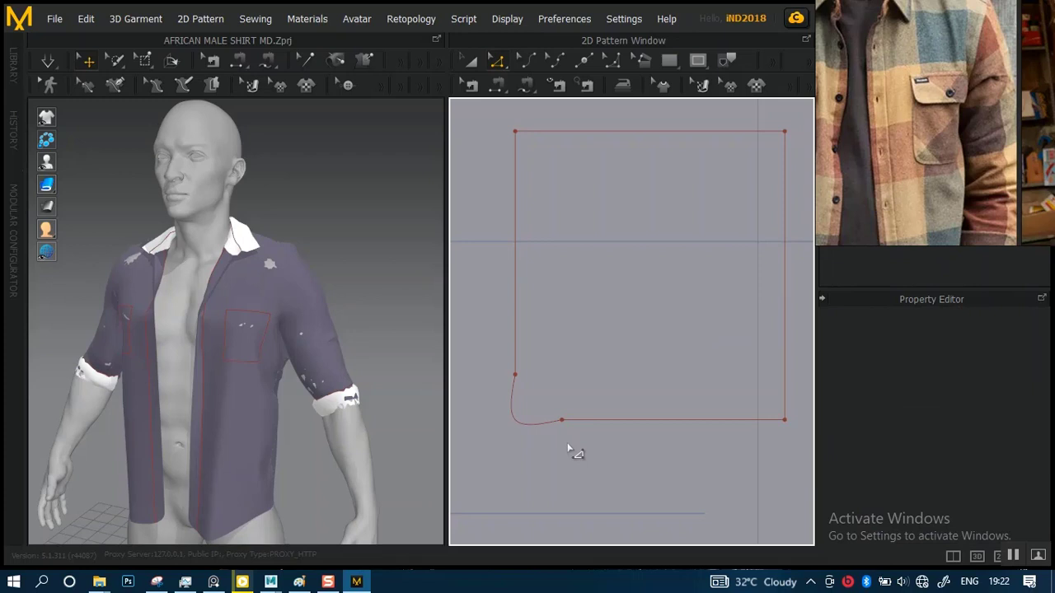
Pull the pocket's corner curve slightly inward to form a smoother rounded corner about 3.58 cm long
left_click(534, 61)
left_click(517, 423)
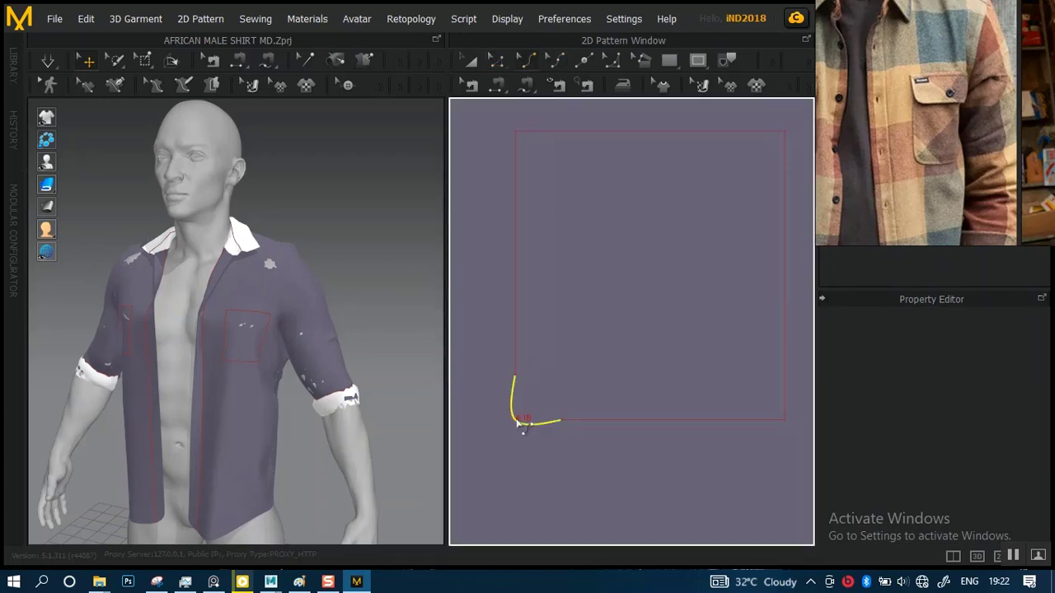
left_click_drag(529, 419, 531, 420)
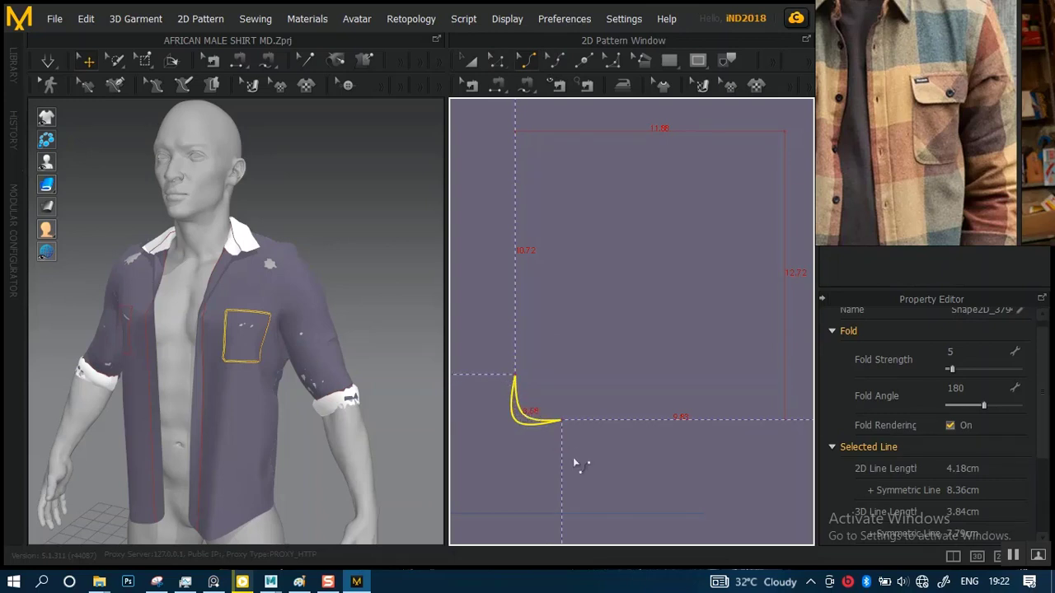
key("ctrl+z")
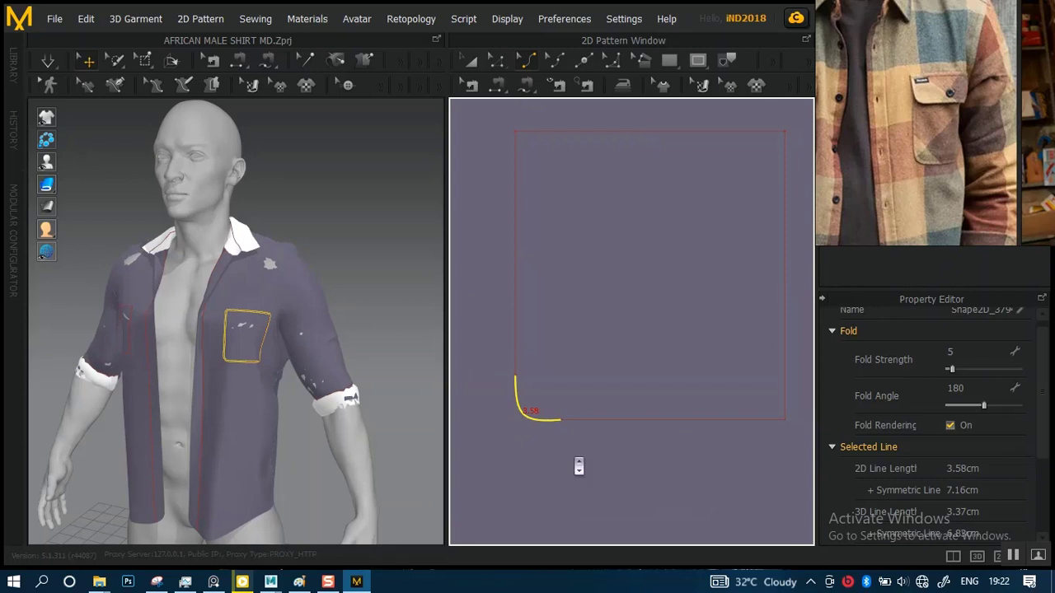
Check the rounded corner on the avatar, and undo the corner rounding and its added points
scroll(576, 464, "down", 2)
scroll(578, 467, "down", 2)
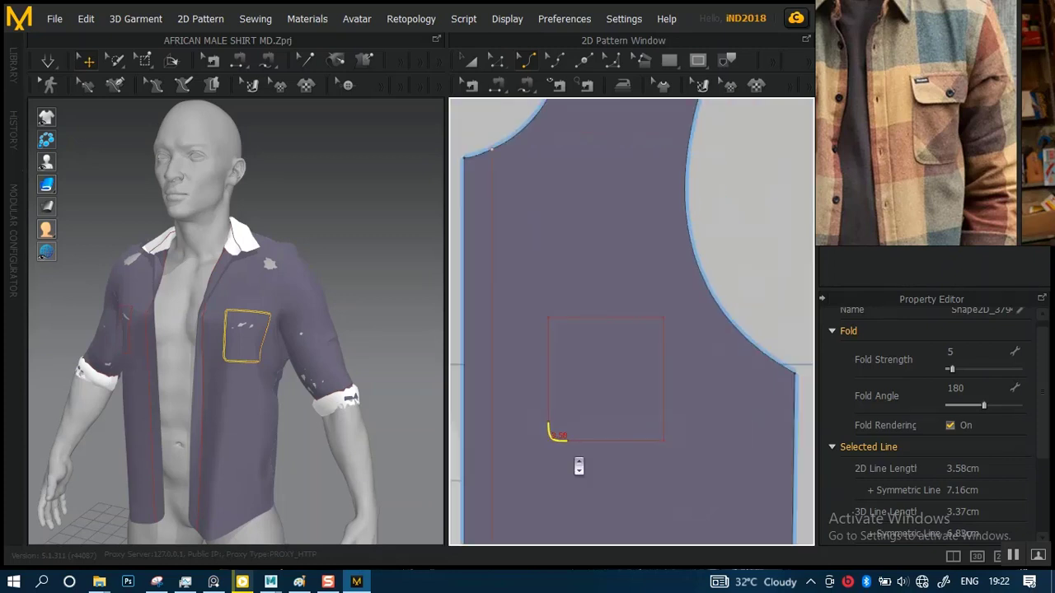
scroll(278, 358, "up", 5)
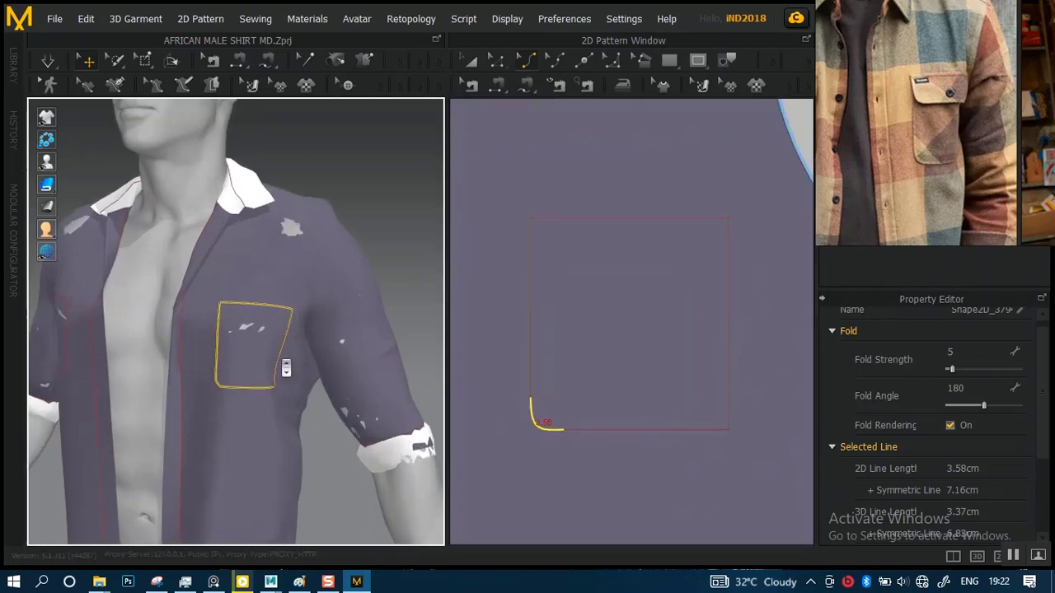
scroll(296, 421, "down", 4)
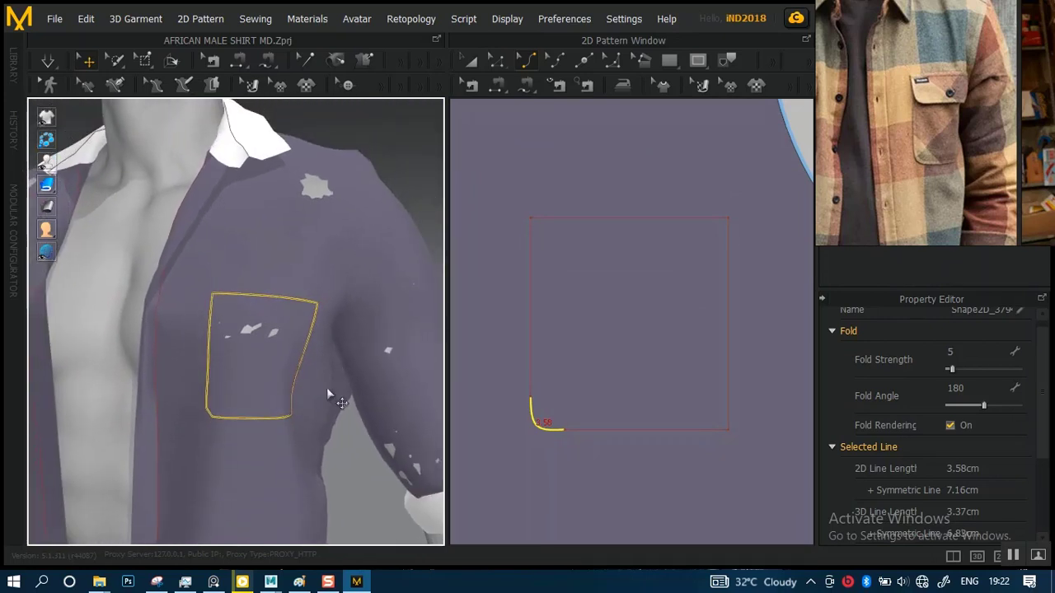
scroll(601, 445, "up", 1)
scroll(599, 458, "down", 1)
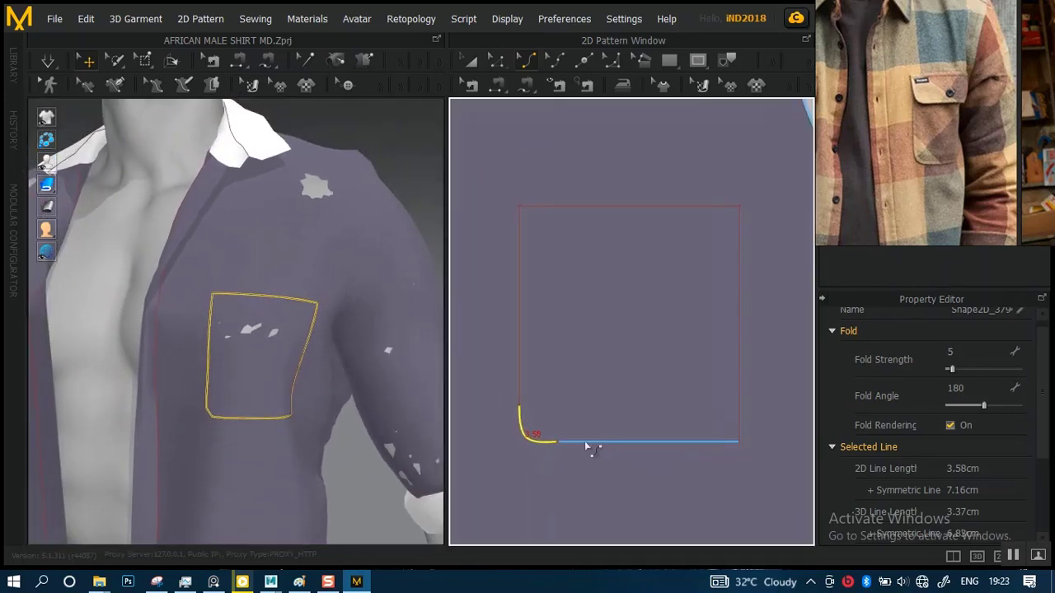
left_click_drag(585, 445, 585, 447)
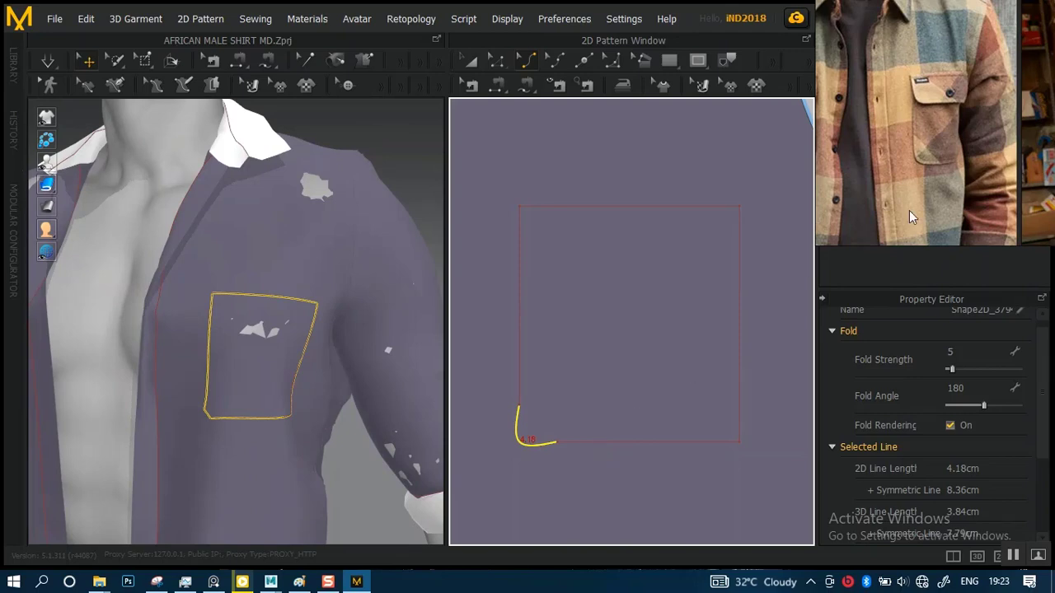
scroll(959, 183, "down", 5)
key("ctrl+z")
Examine the chest pocket shapes and their lower corners in the reference shirt photos
middle_click_drag(936, 145, 969, 186)
scroll(948, 99, "up", 6)
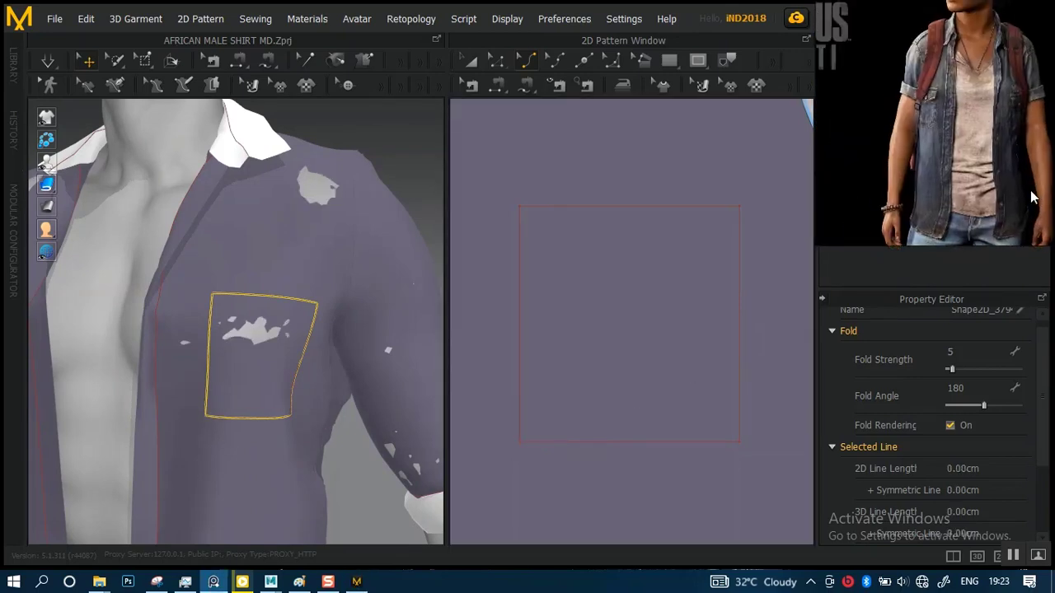
scroll(943, 139, "down", 6)
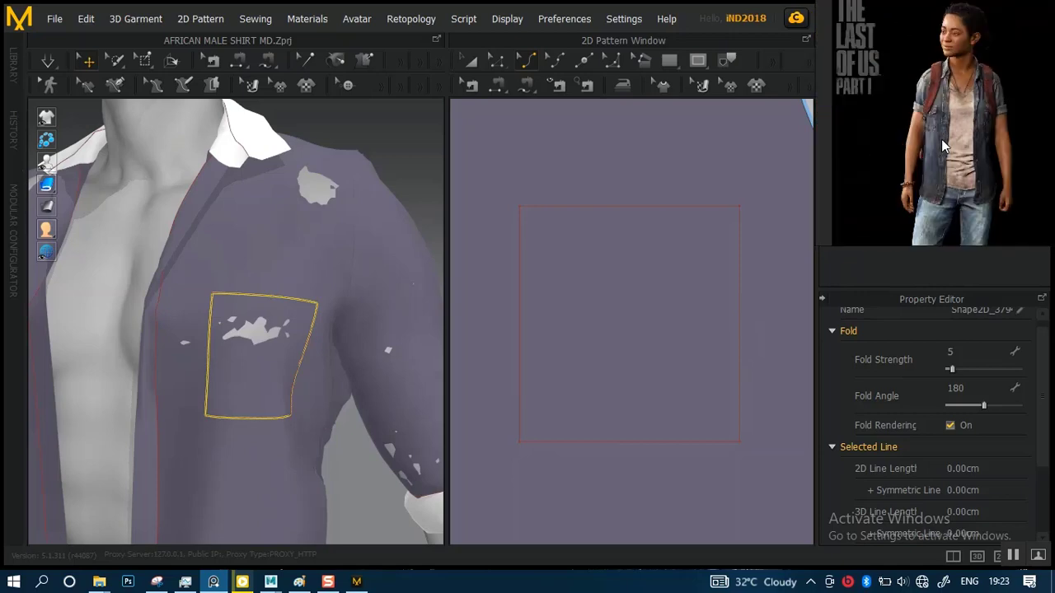
mouse_move(941, 139)
middle_mouse_down()
mouse_move(933, 178)
mouse_move(933, 132)
middle_mouse_up()
scroll(932, 168, "up", 6)
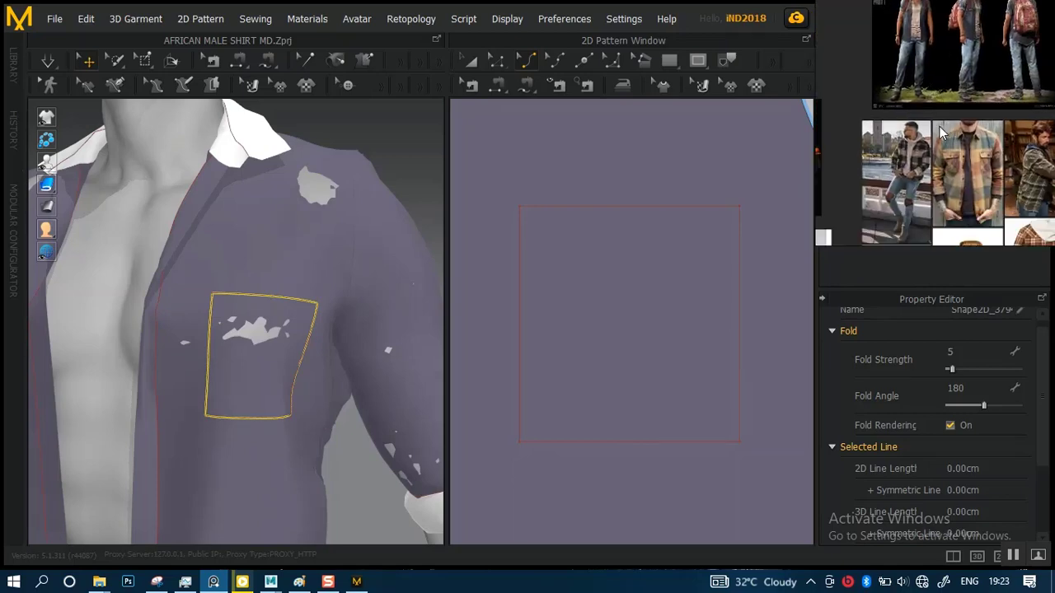
scroll(932, 169, "down", 6)
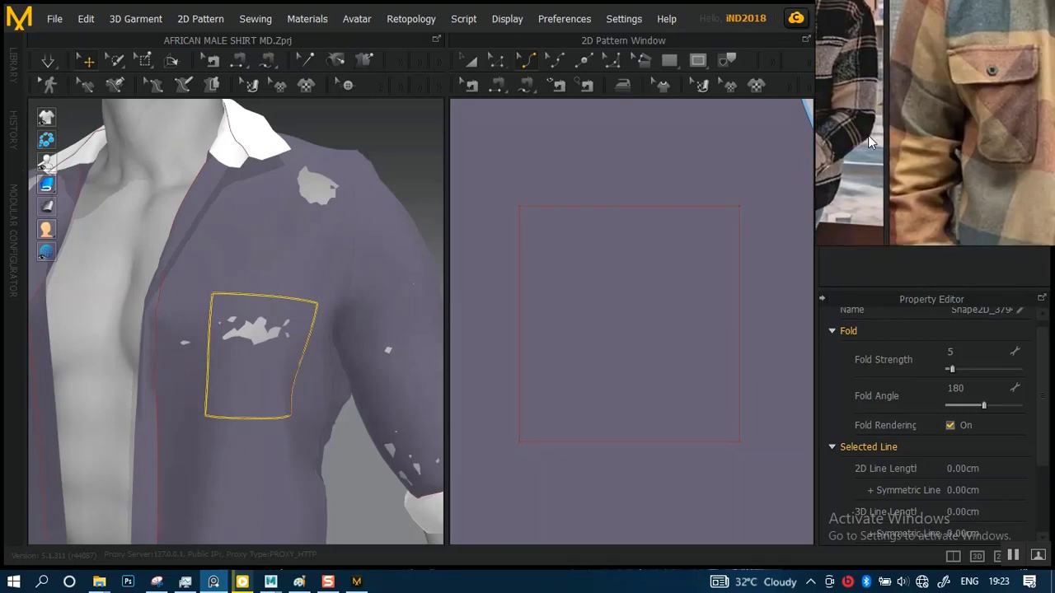
mouse_move(974, 170)
middle_mouse_down()
mouse_move(930, 169)
mouse_move(980, 190)
middle_mouse_up()
scroll(930, 169, "up", 6)
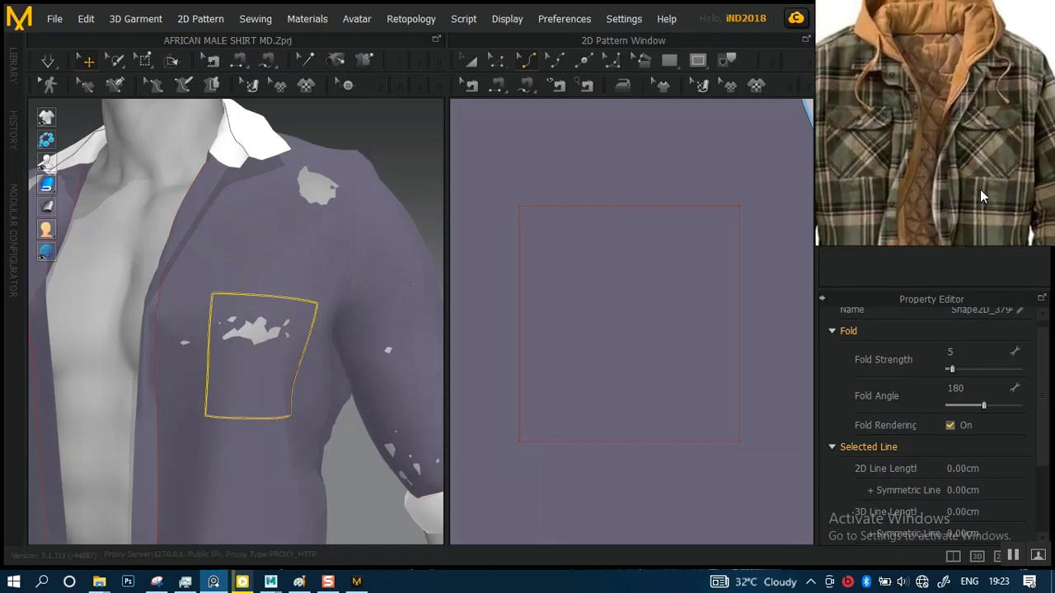
scroll(876, 165, "up", 5)
middle_click_drag(876, 165, 987, 181)
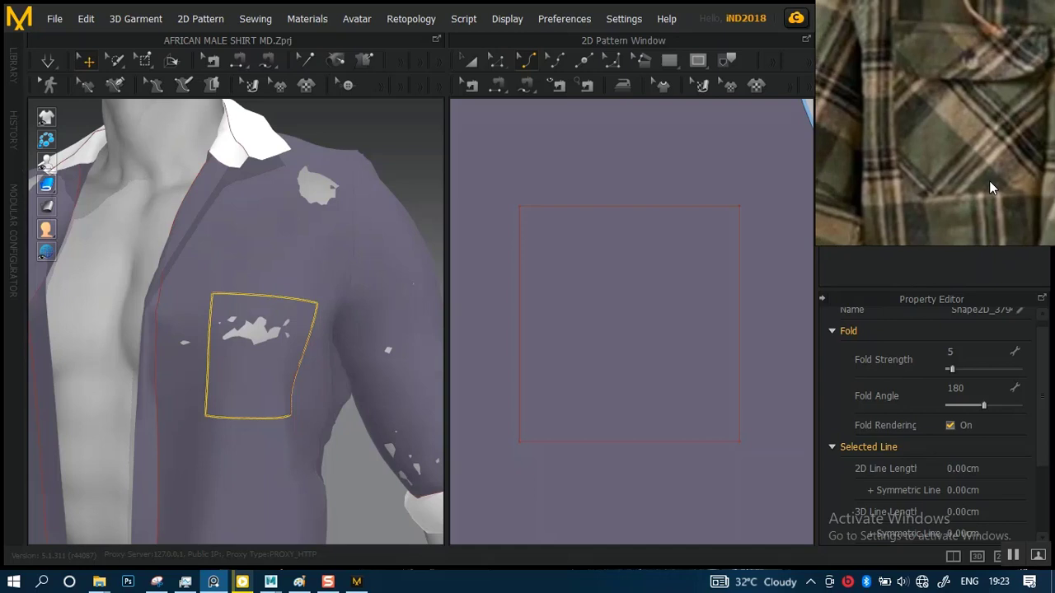
scroll(928, 207, "down", 3)
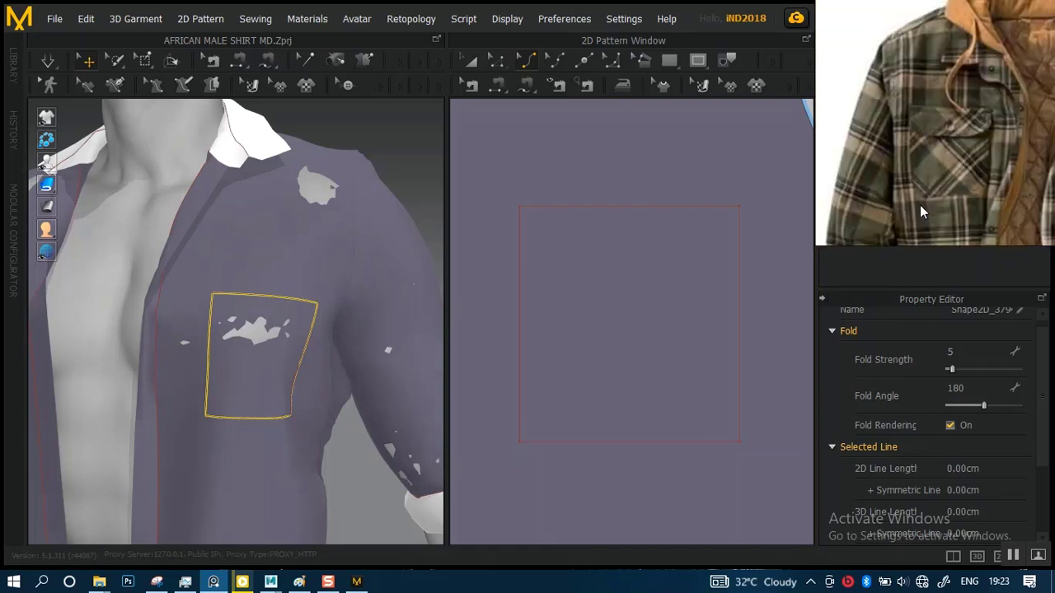
right_click_drag(585, 434, 595, 468, "alt")
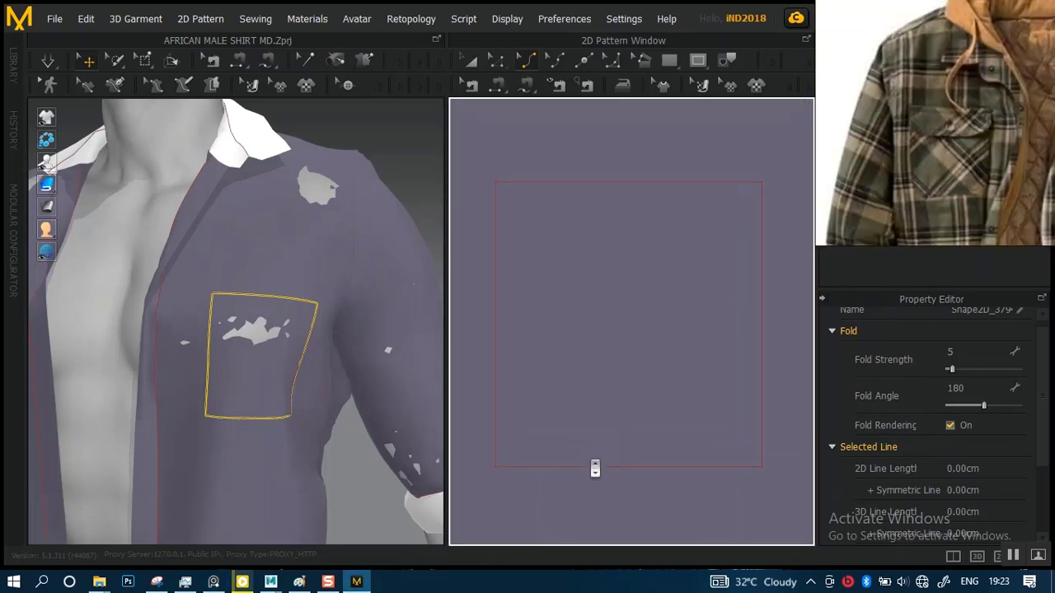
middle_click_drag(599, 428, 629, 385, "alt")
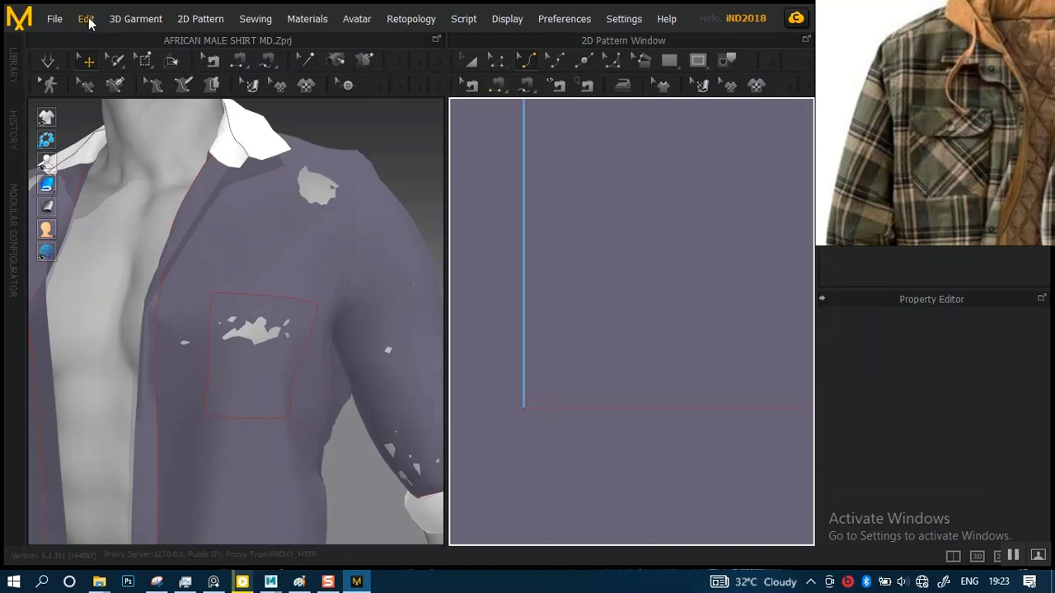
left_click(132, 18)
mouse_move(86, 18)
left_click(95, 62)
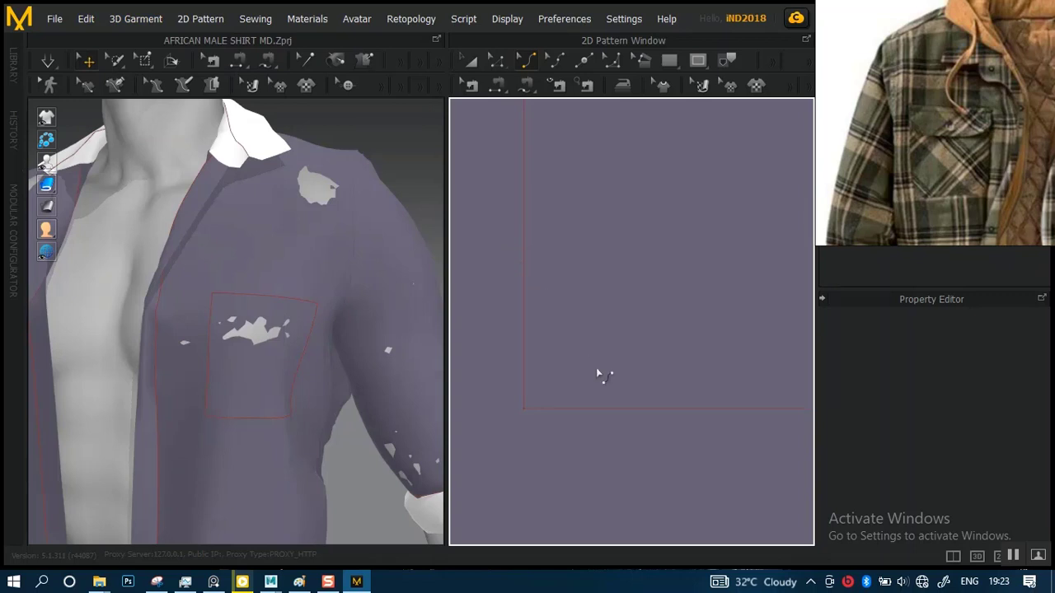
scroll(625, 380, "down", 2)
left_click(86, 28)
left_click(111, 63)
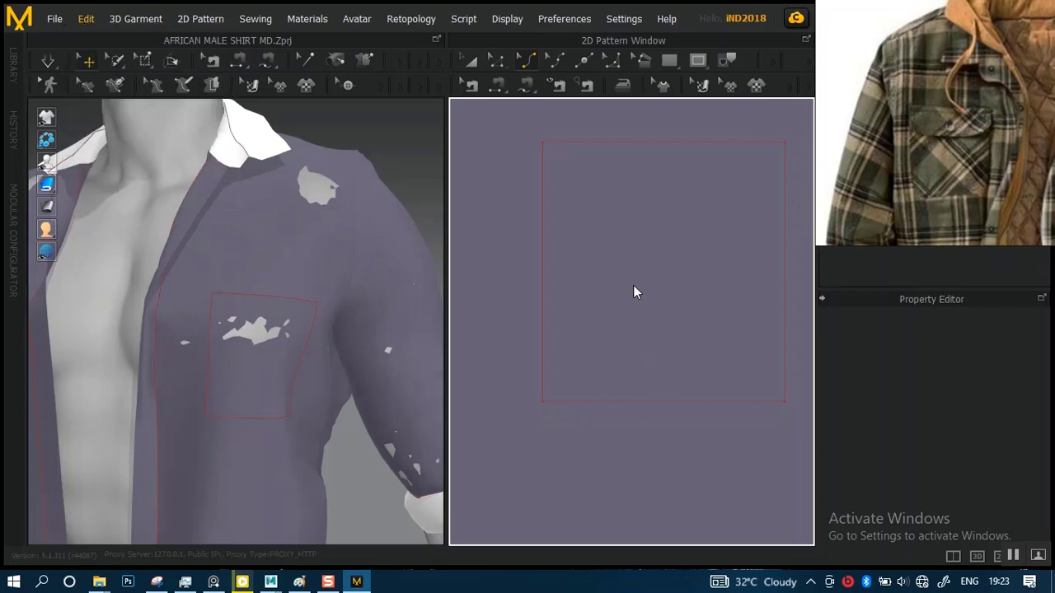
Add a point on the pocket's left edge about 2.17 cm above its lower-left corner
scroll(576, 394, "up", 2)
left_click(584, 61)
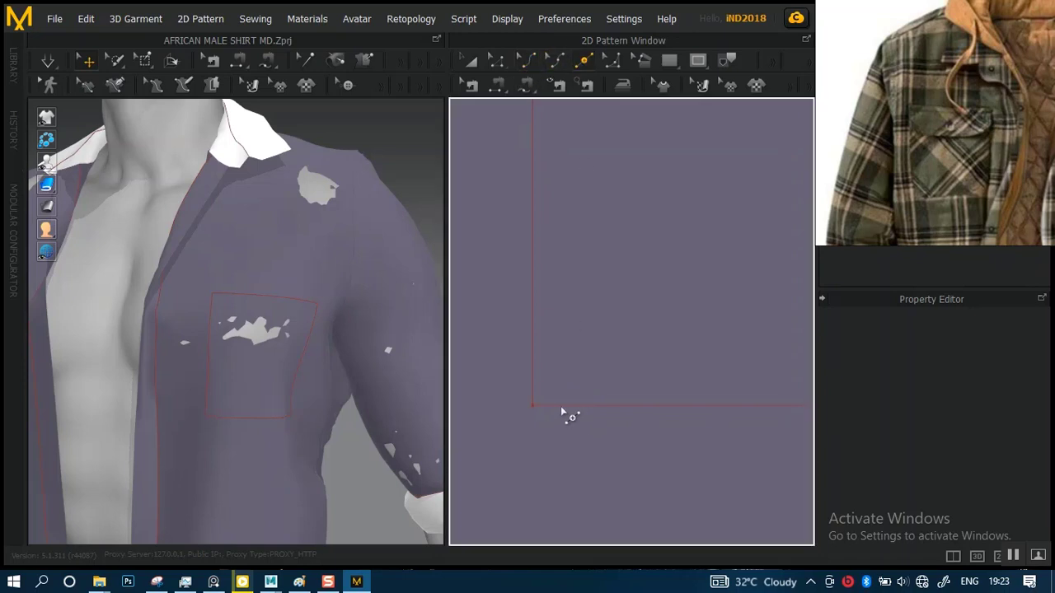
right_click_drag(562, 409, 569, 466, "alt")
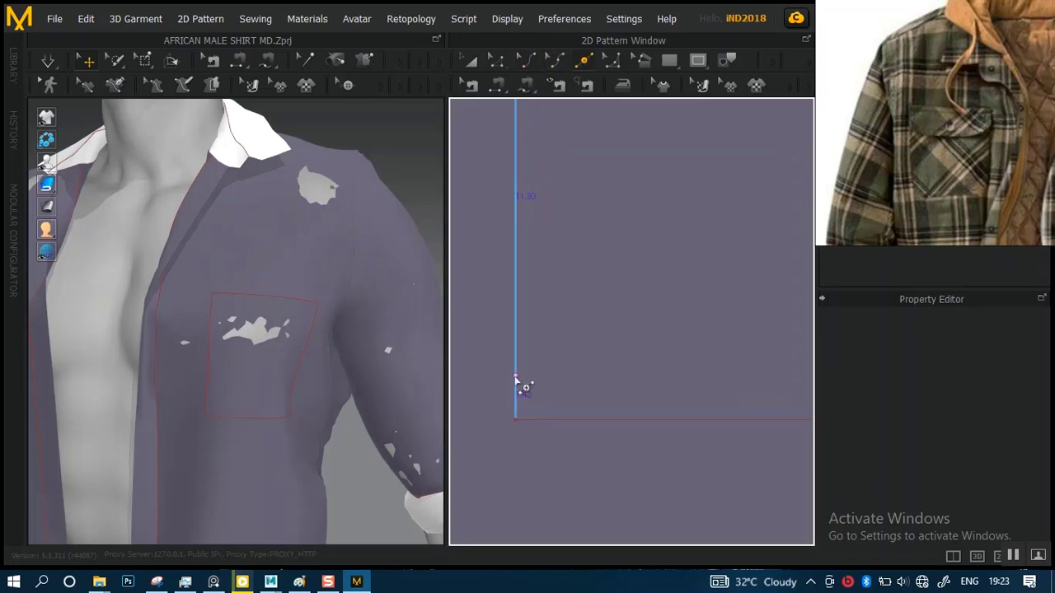
right_click_drag(520, 402, 533, 467, "alt")
middle_click_drag(542, 440, 689, 375)
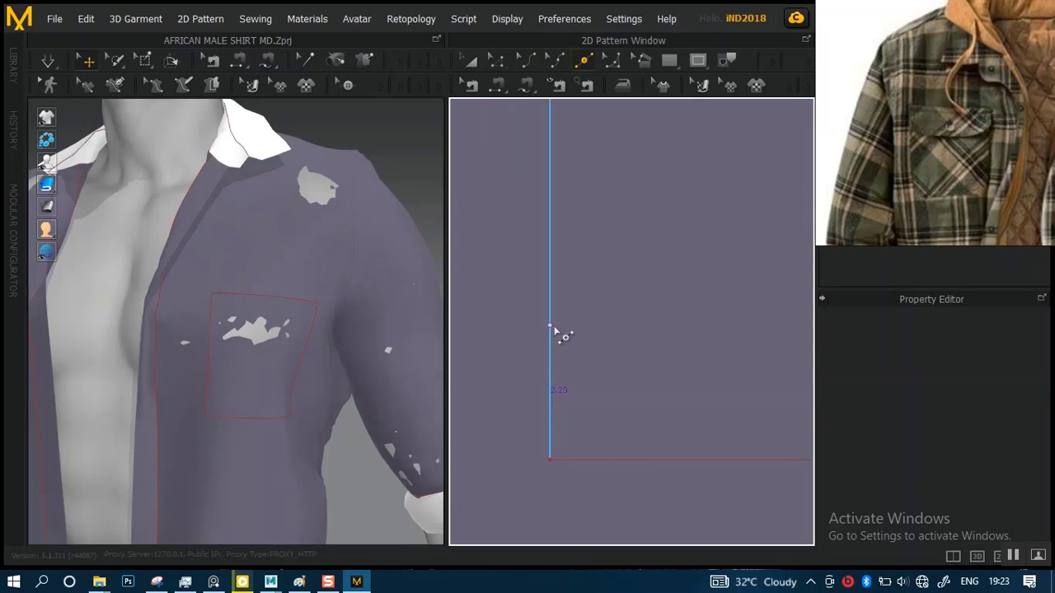
scroll(558, 321, "down", 5)
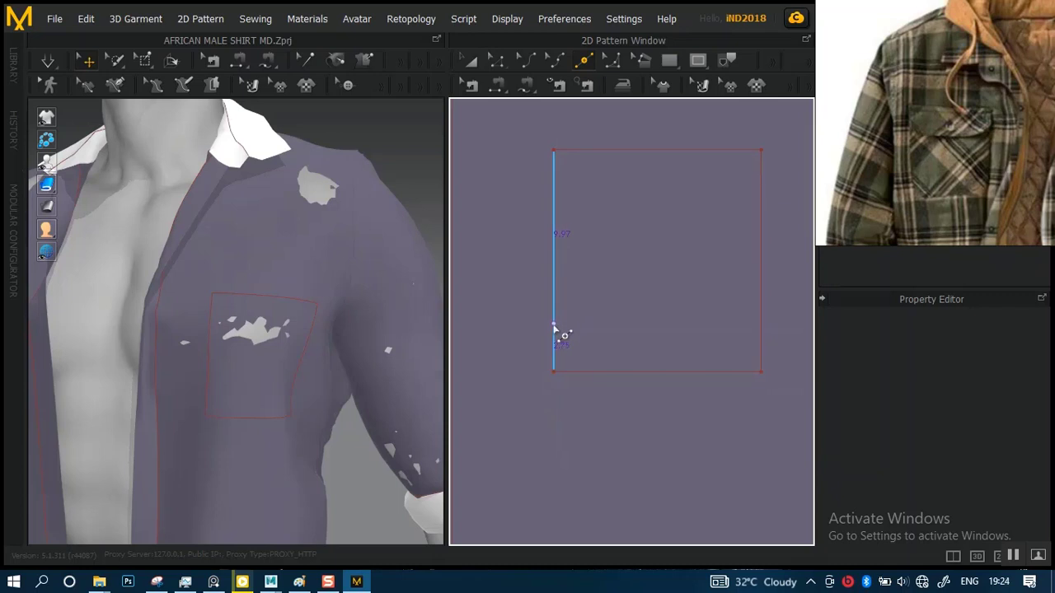
scroll(559, 332, "up", 5)
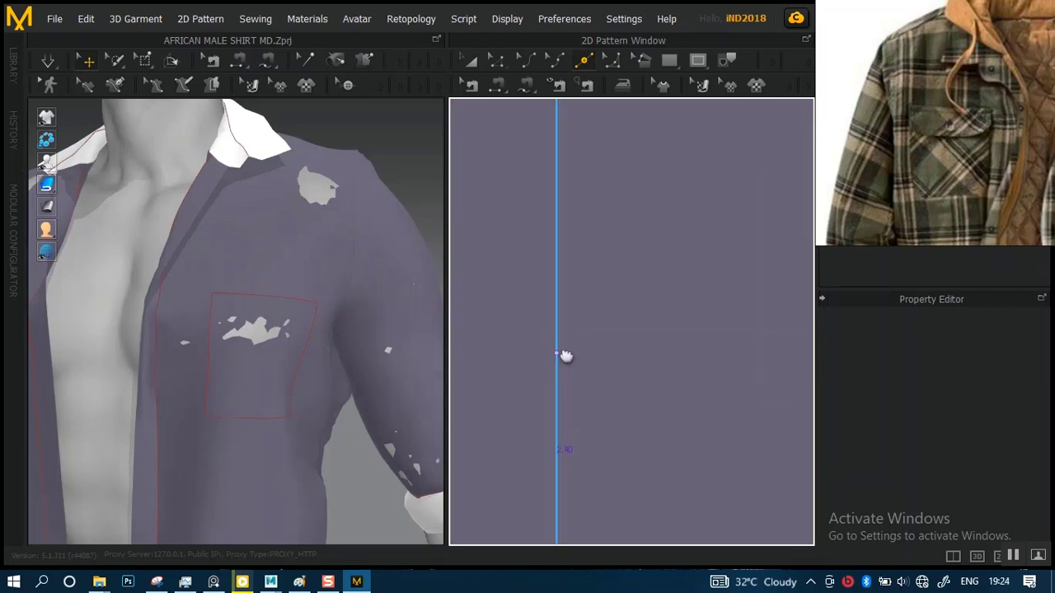
right_click_drag(564, 356, 554, 278)
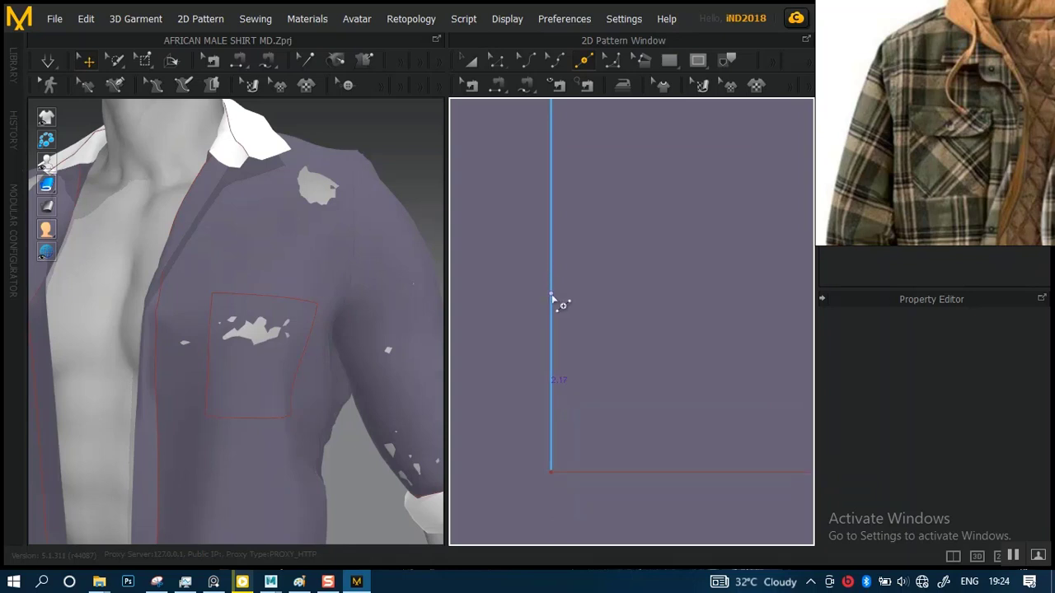
left_click(551, 295)
left_click(551, 288)
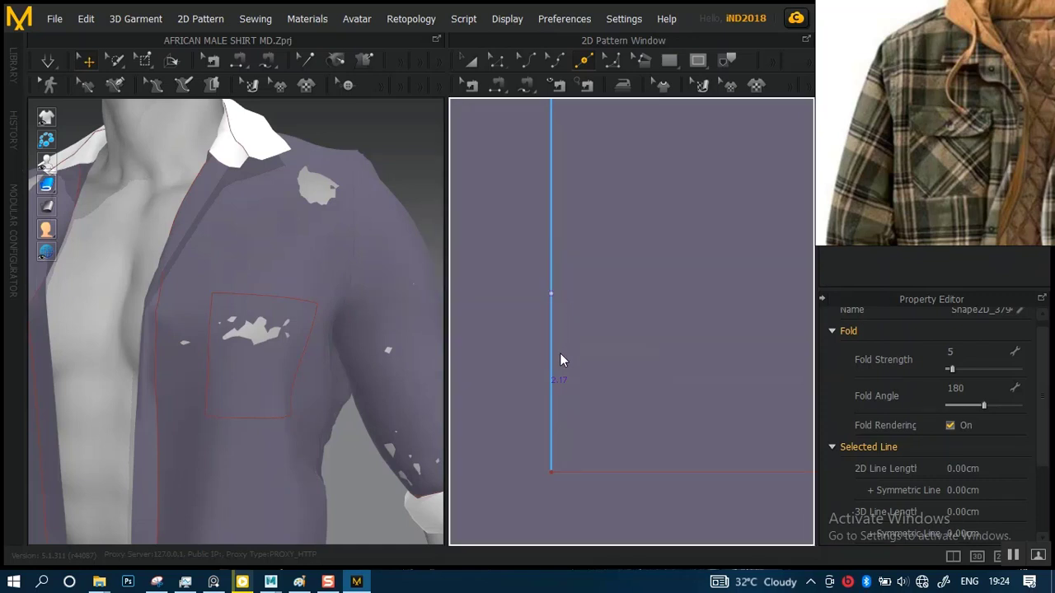
left_click(551, 293)
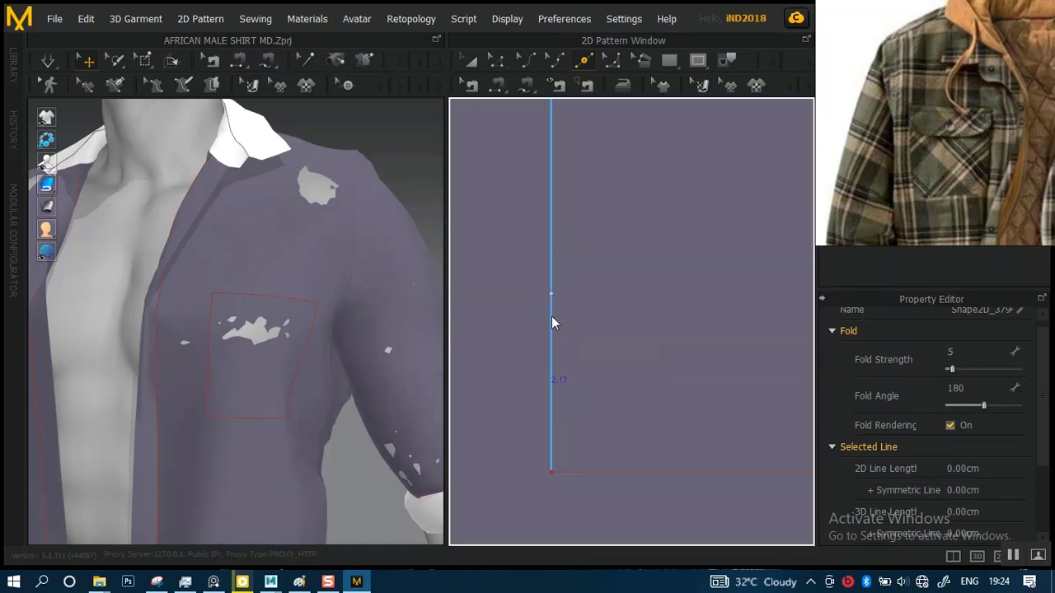
Shift the new left-edge point down toward the corner, and delete it
left_click(495, 61)
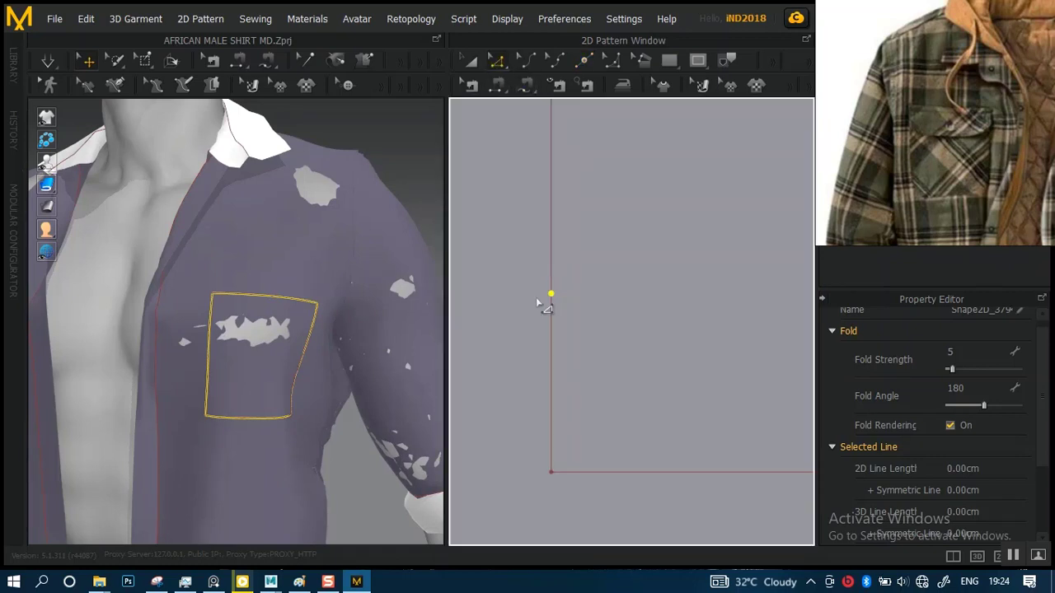
left_click_drag(539, 279, 557, 352)
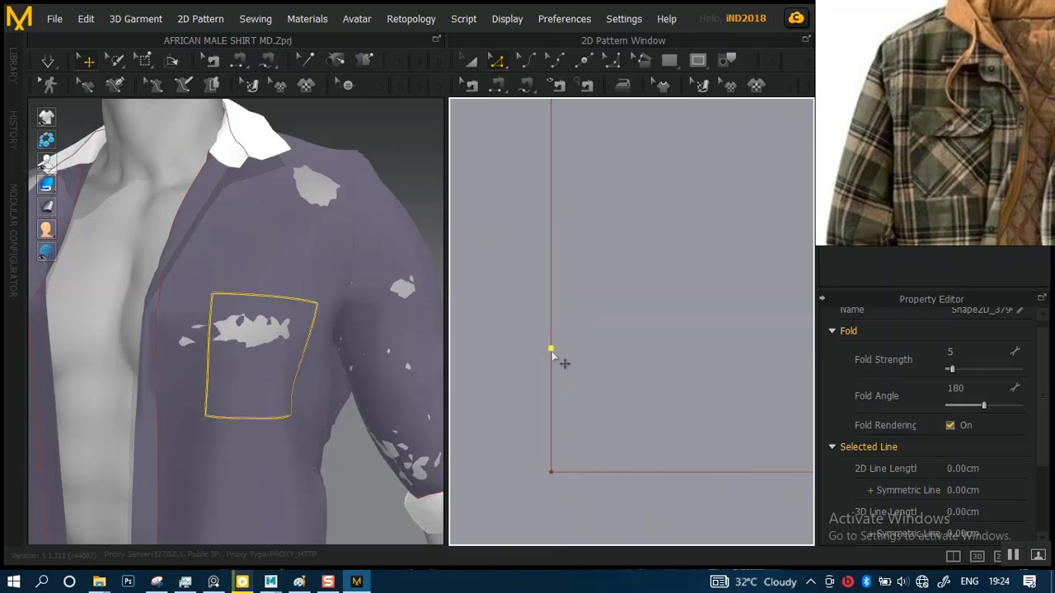
left_click(576, 358)
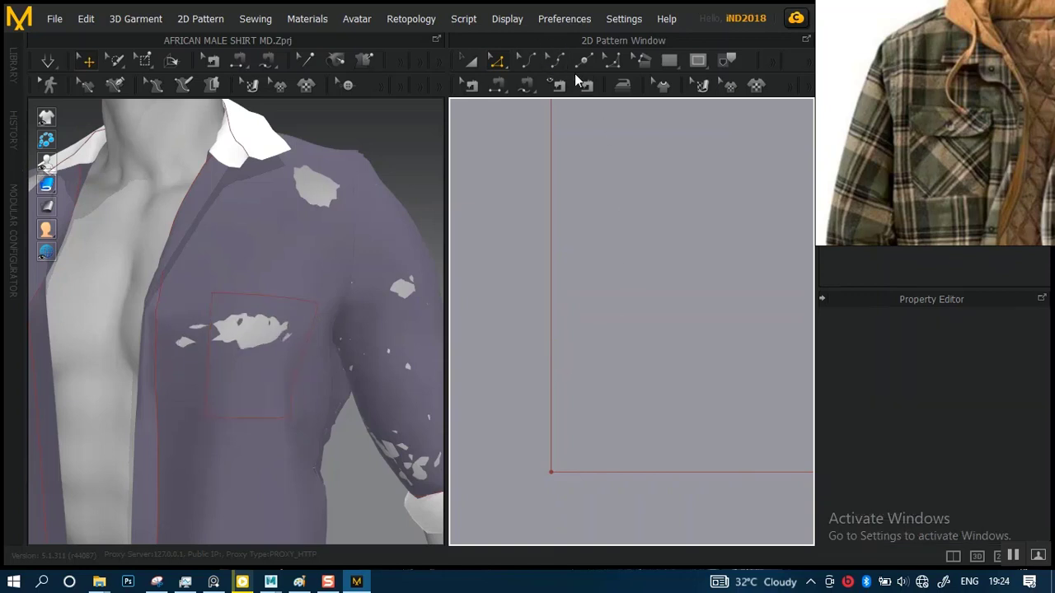
Add points on the pocket's left and bottom edges, each about 2.5 cm from the lower-left corner
left_click(582, 64)
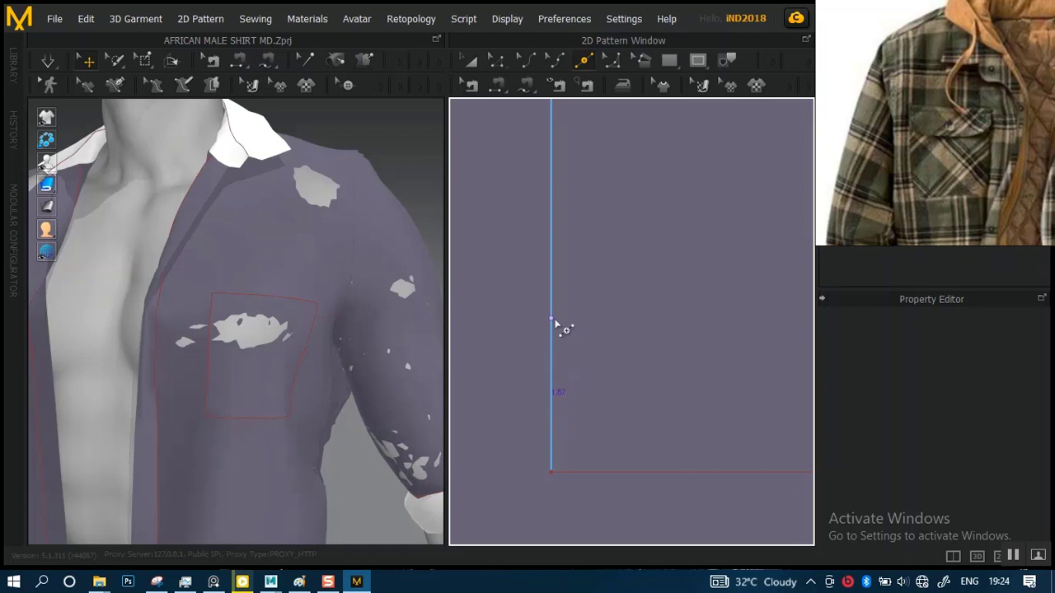
left_click(552, 266)
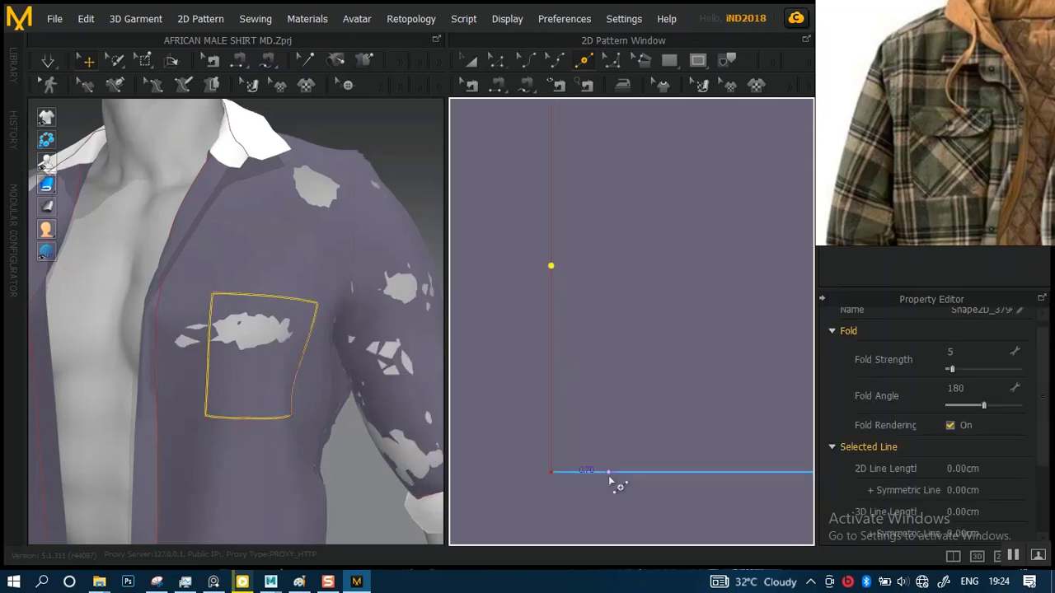
left_click(758, 472)
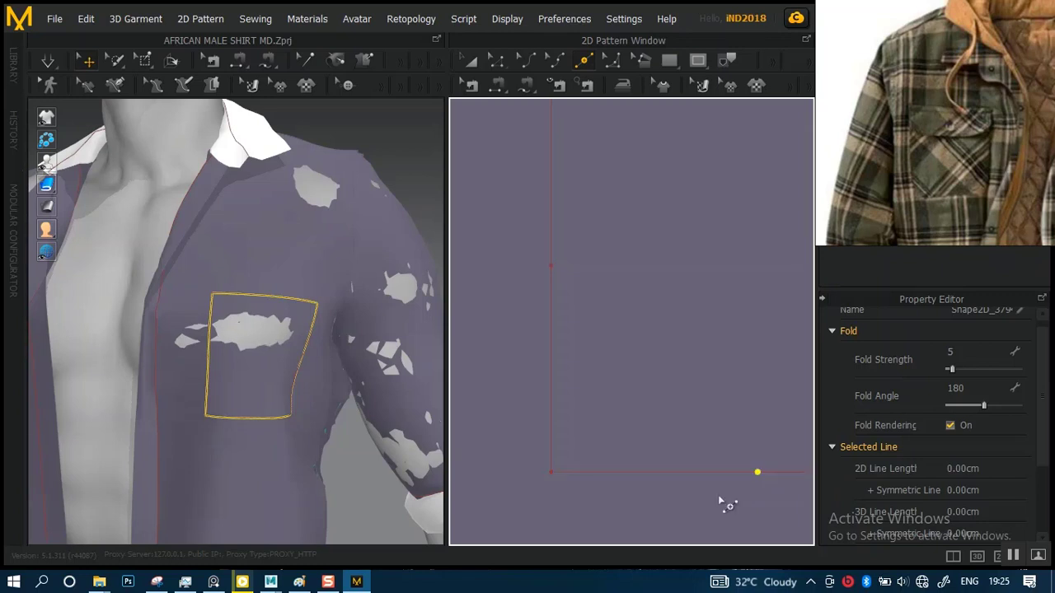
Add points on the pocket's bottom and right edges, each about 2.5 cm from the lower-right corner
scroll(722, 500, "down", 4)
right_click_drag(701, 483, 602, 426)
middle_click_drag(661, 409, 519, 404)
scroll(656, 439, "up", 3)
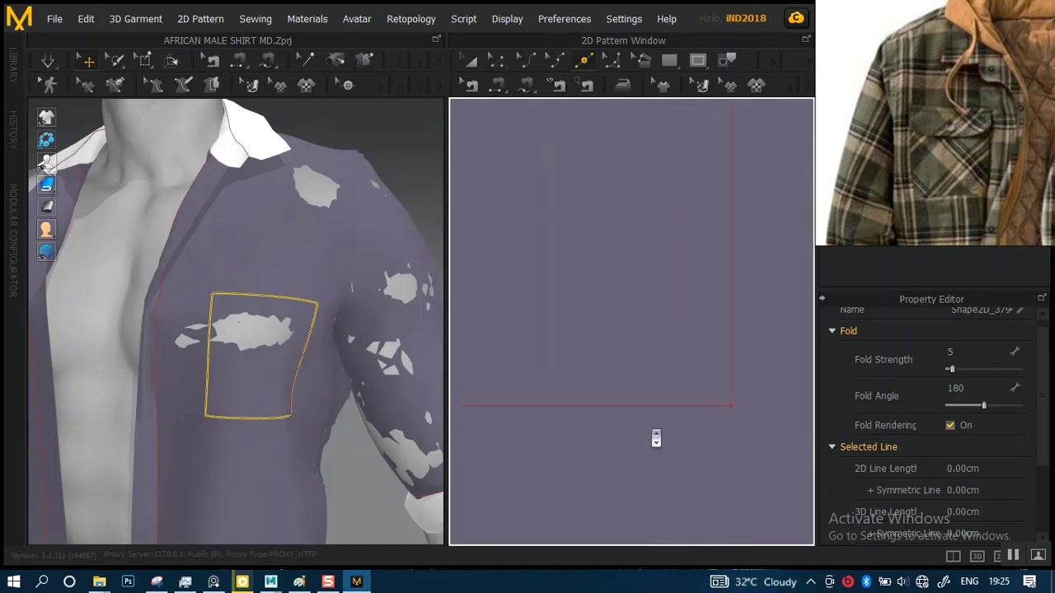
left_click(598, 404)
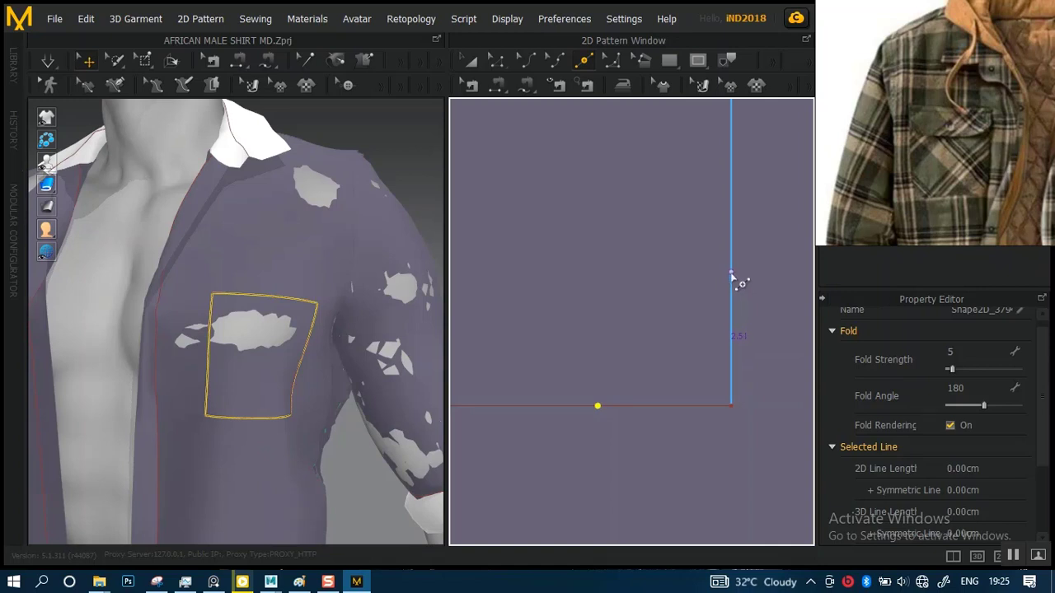
scroll(732, 278, "up", 2)
scroll(730, 280, "up", 3)
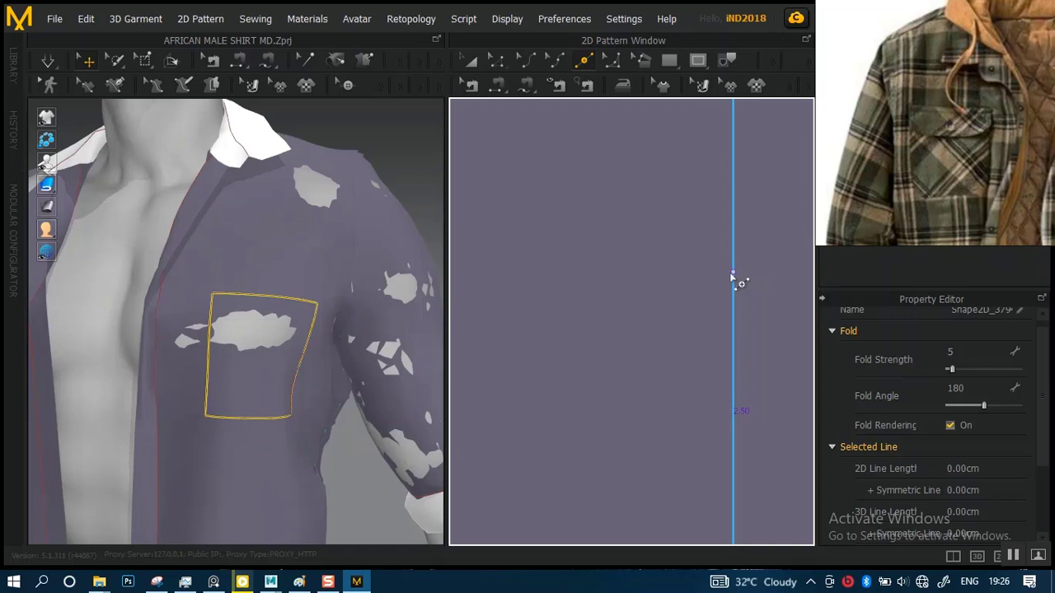
left_click(732, 272)
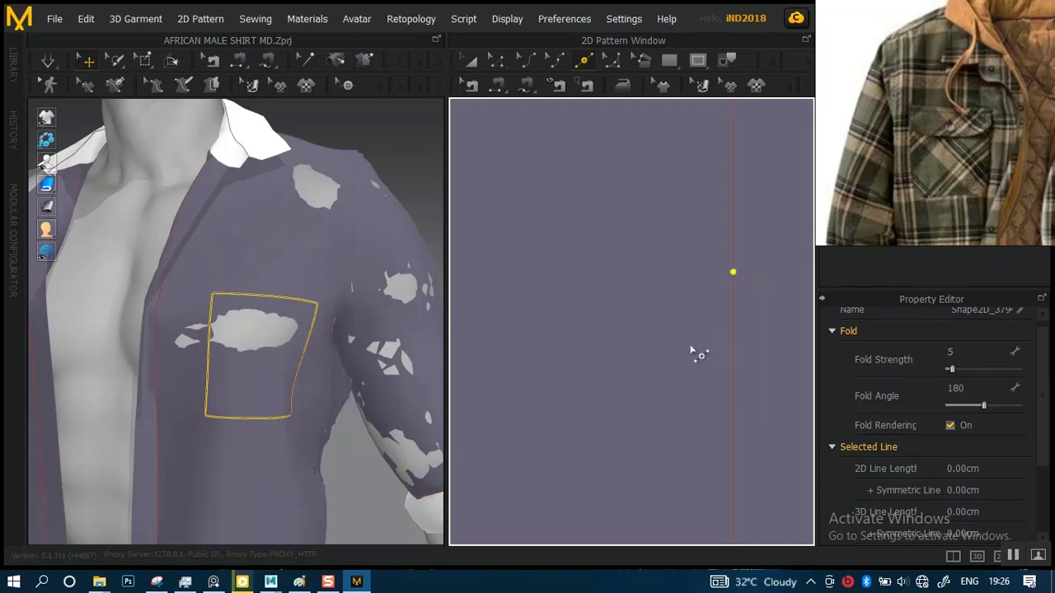
scroll(696, 356, "down", 3)
scroll(695, 361, "down", 2)
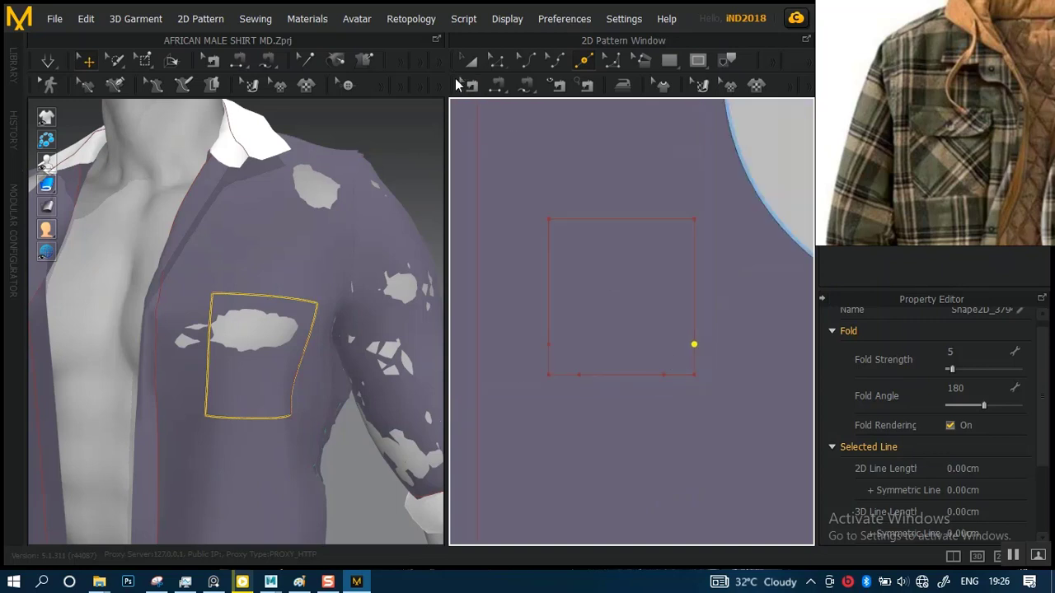
Delete the pocket's two original lower corner points to leave straight angled corners
left_click(470, 60)
left_click(497, 60)
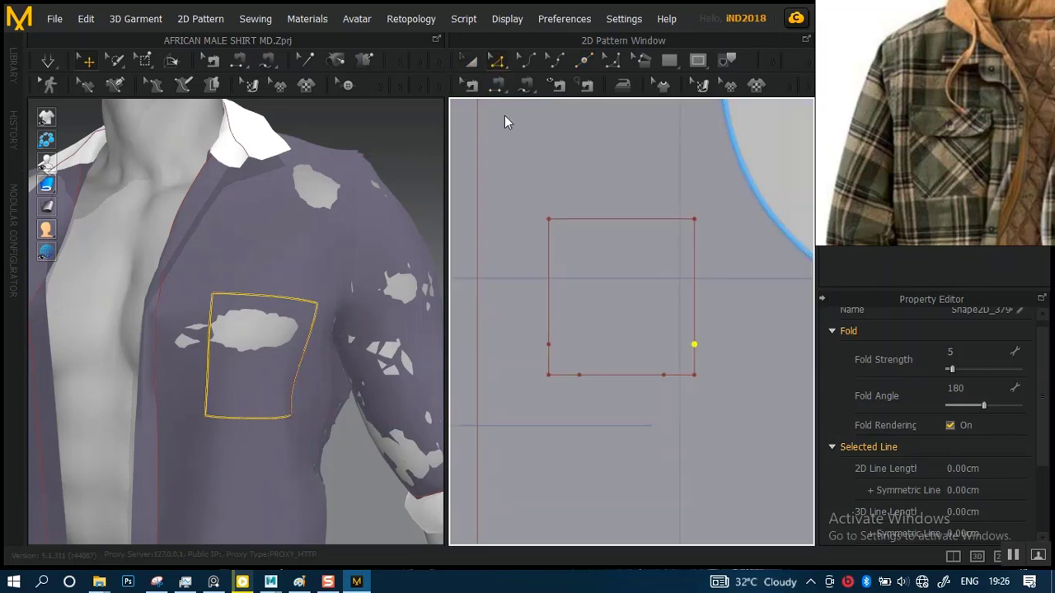
left_click(545, 376)
key("Delete")
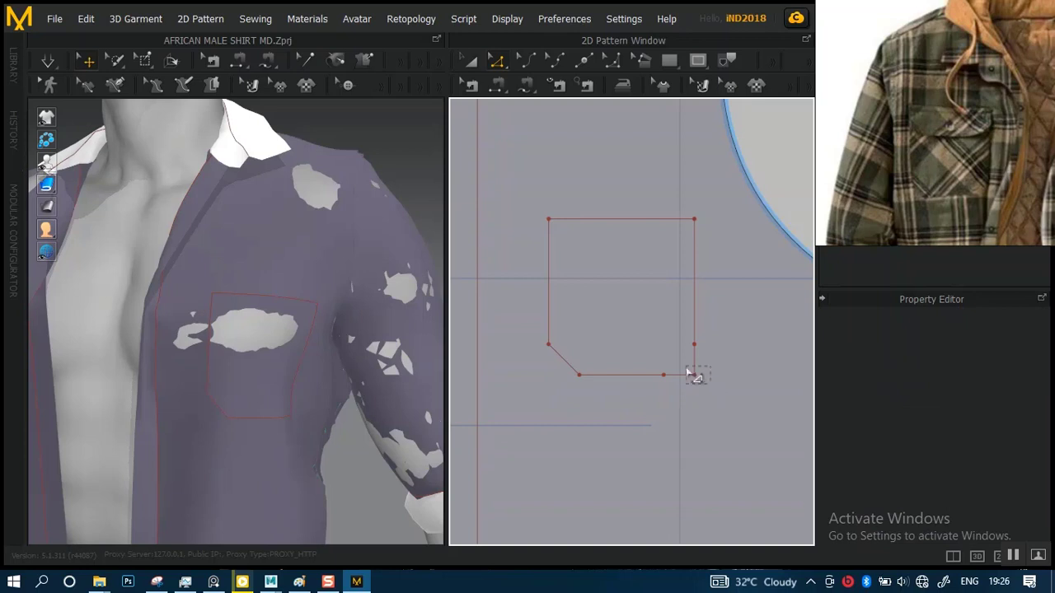
left_click(701, 388)
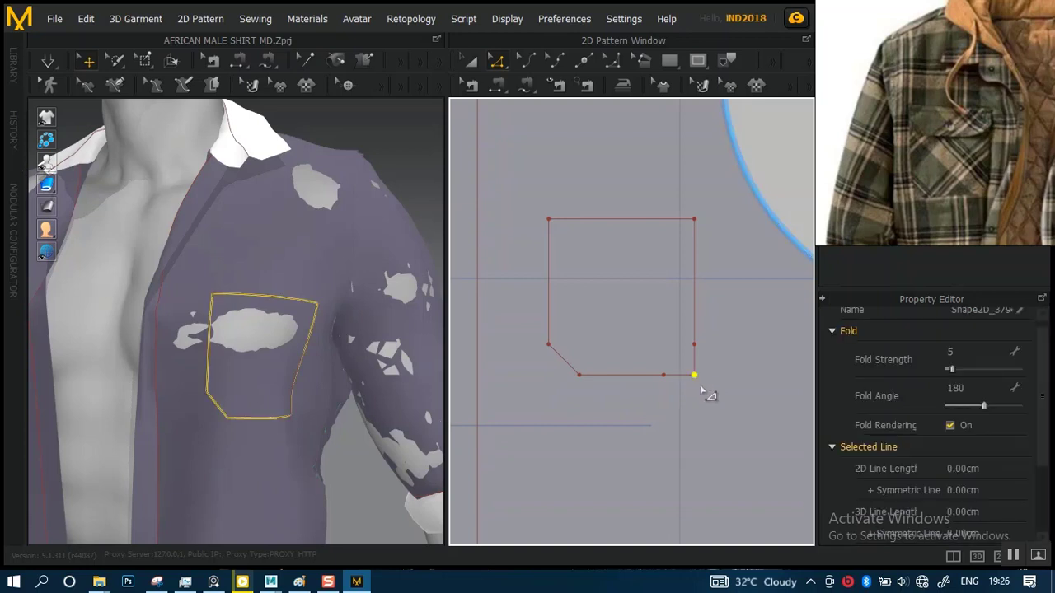
left_click(697, 424)
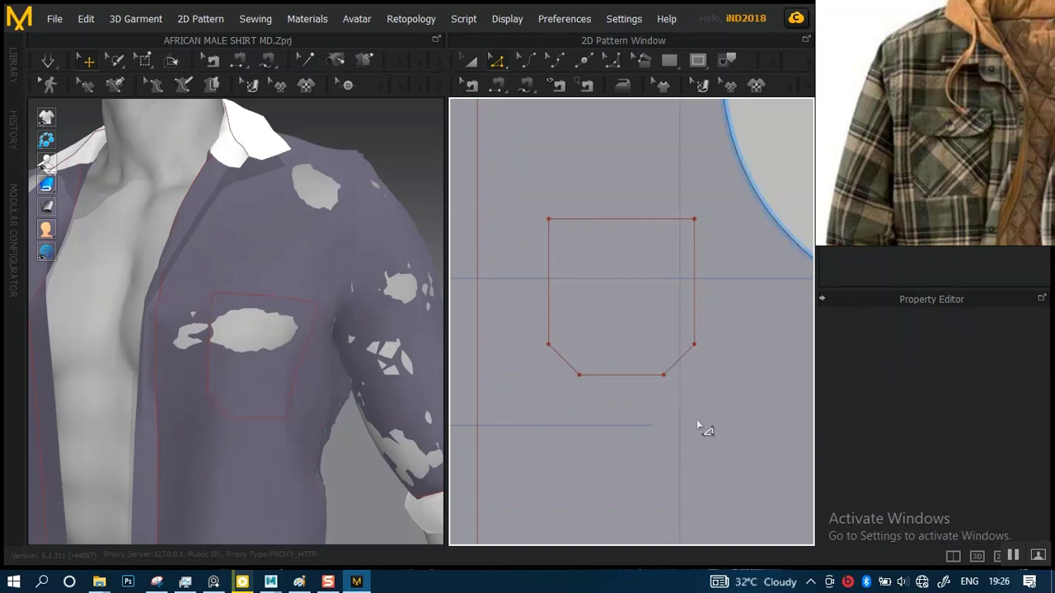
Inspect the angled pocket corners on both front patterns and on the avatar
scroll(631, 436, "down", 5)
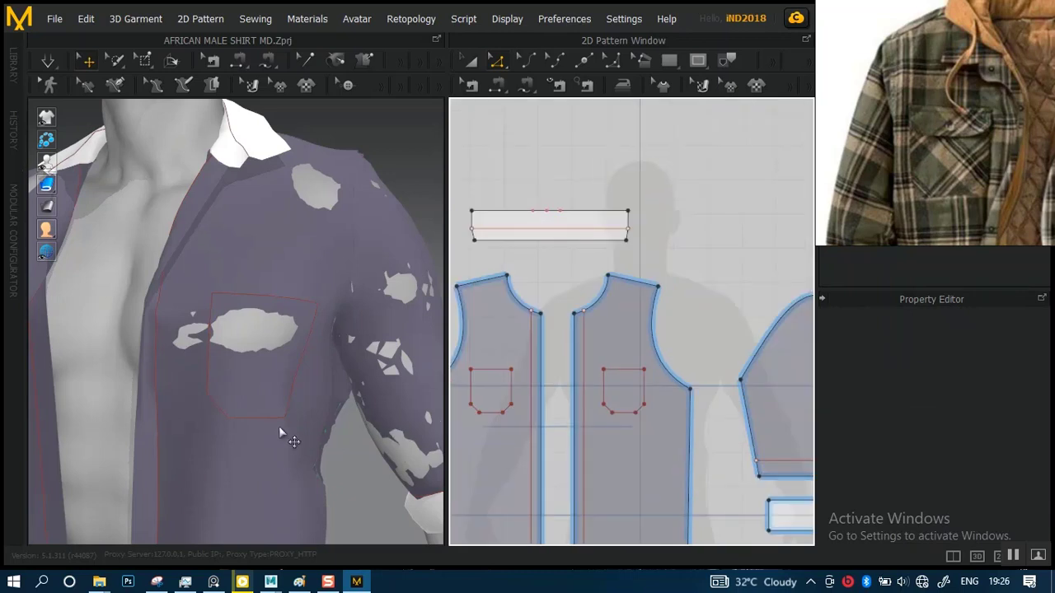
scroll(231, 360, "up", 5)
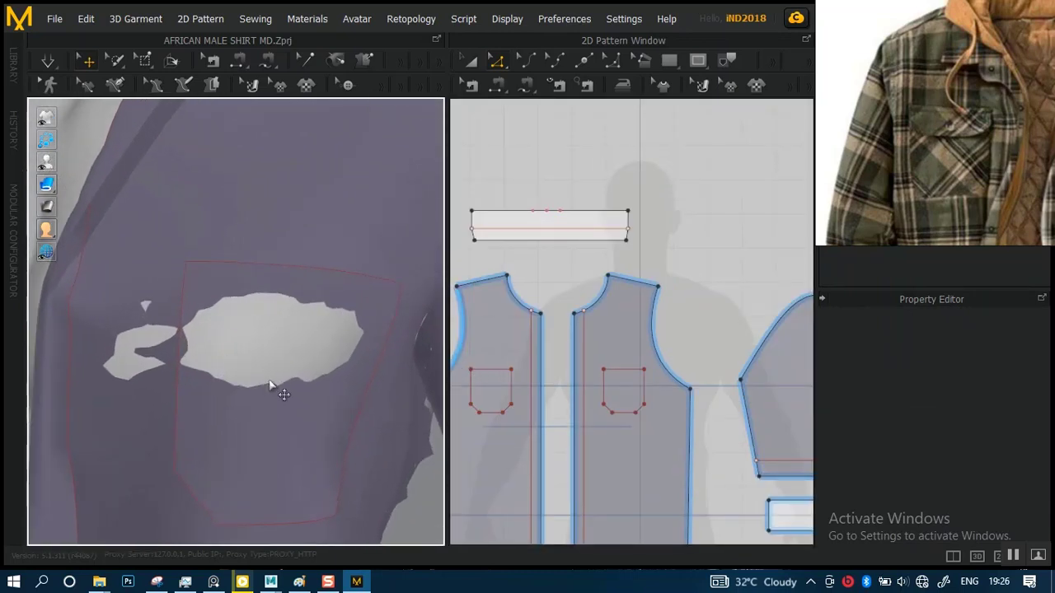
scroll(252, 356, "down", 3)
mouse_move(310, 388)
right_mouse_down()
mouse_move(261, 365)
mouse_move(316, 381)
right_mouse_up()
scroll(657, 415, "up", 3)
scroll(657, 480, "down", 1)
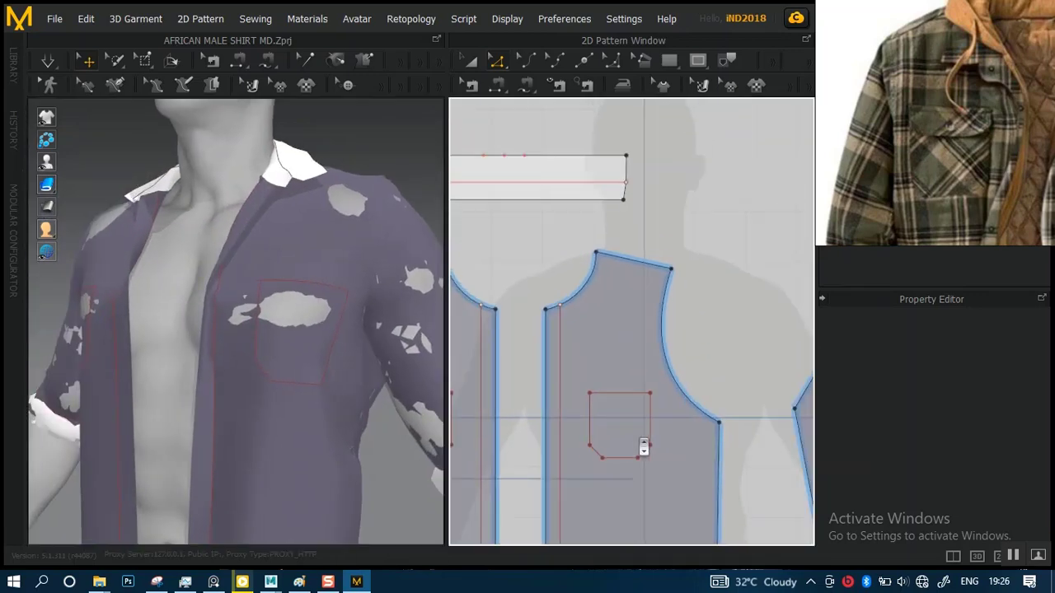
right_click_drag(314, 321, 371, 325)
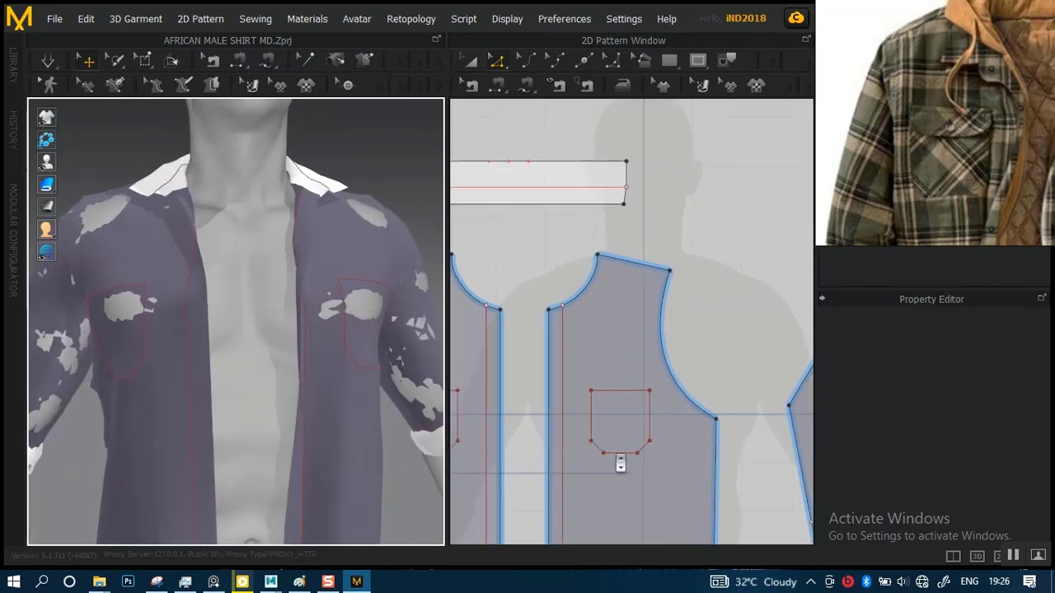
Move the bottom point of the pocket's lower-left angled corner about 1.01 cm outward along the bottom edge
scroll(627, 470, "up", 4)
scroll(629, 421, "up", 5)
middle_click_drag(628, 421, 706, 277)
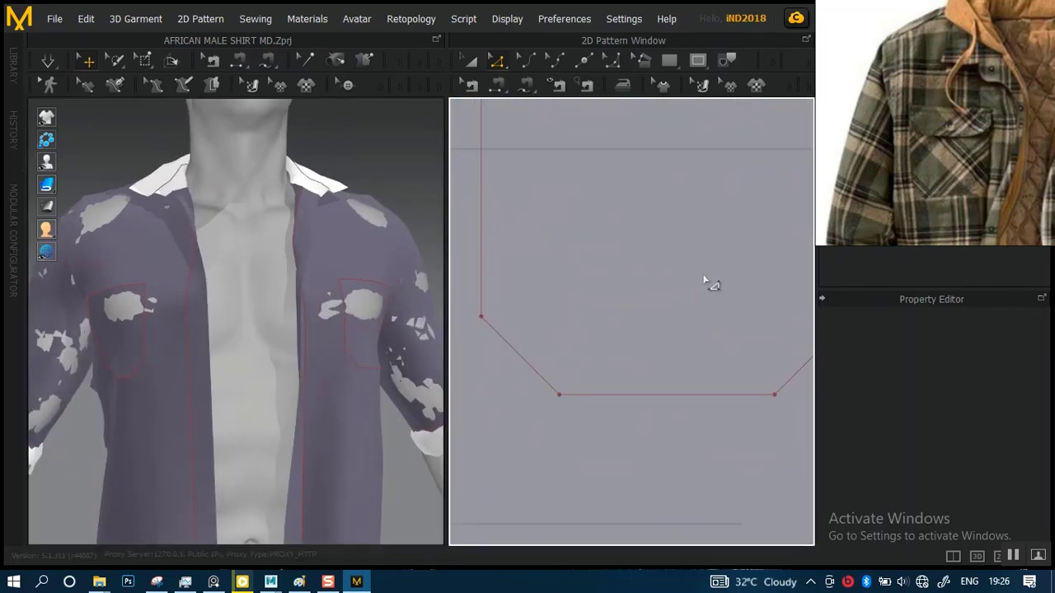
scroll(596, 378, "down", 1)
scroll(600, 403, "up", 1)
scroll(599, 405, "down", 1)
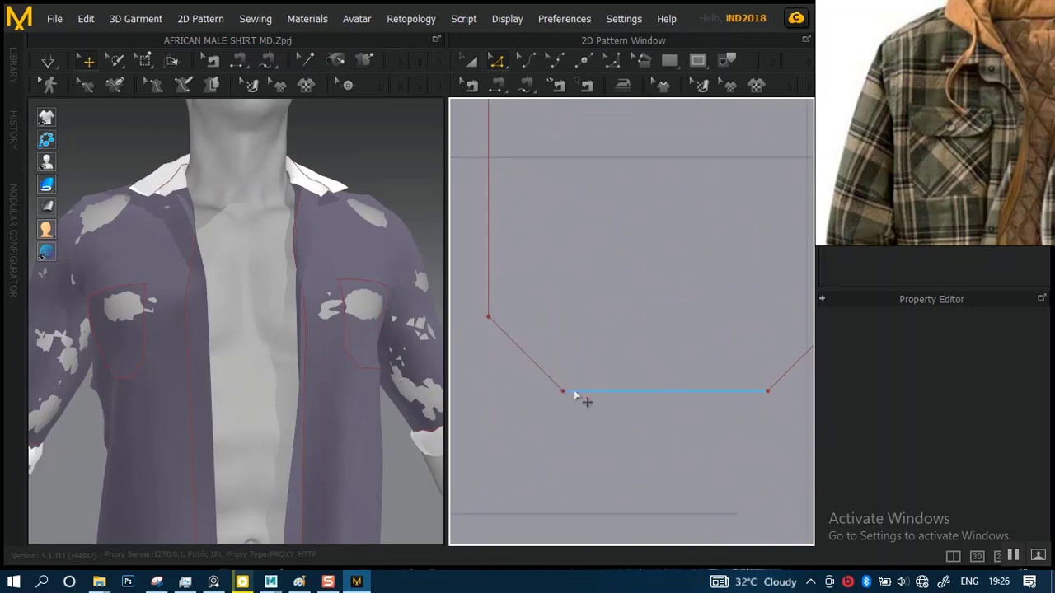
left_click(567, 396)
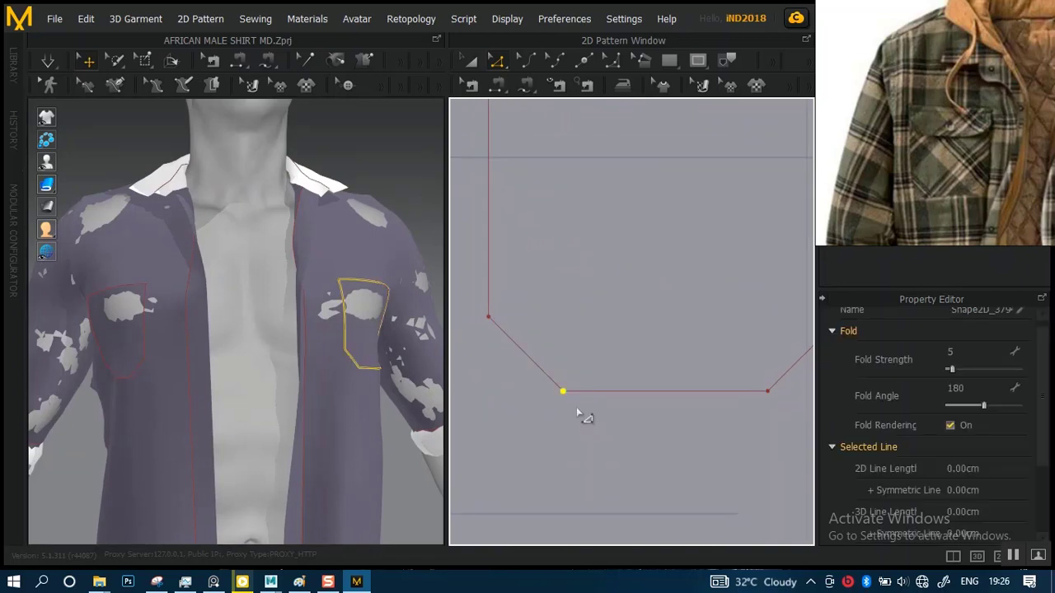
left_click_drag(564, 393, 534, 395)
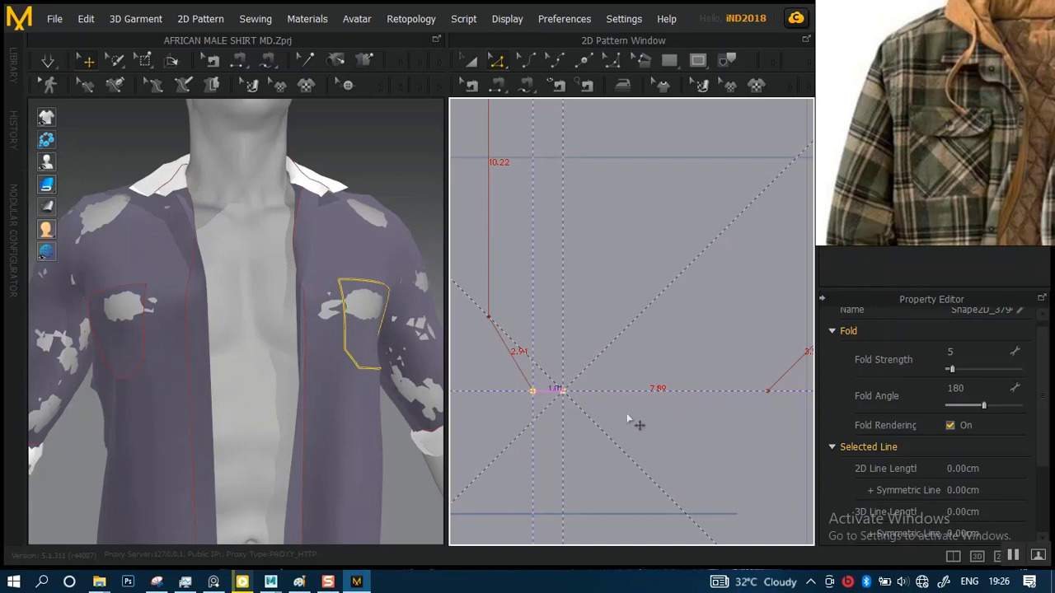
left_click_drag(627, 418, 654, 434)
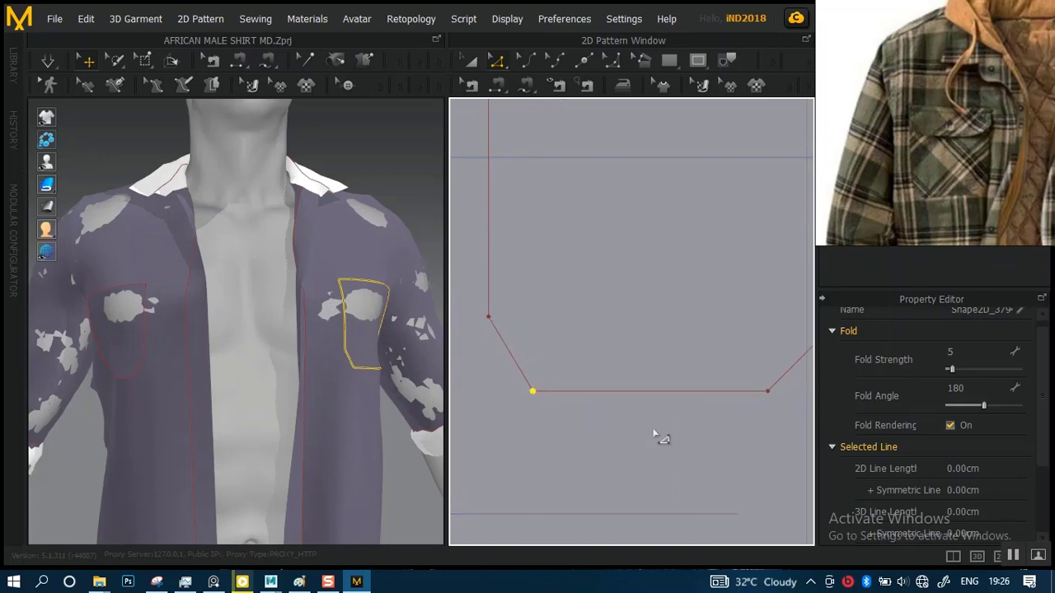
Move the bottom point of the pocket's lower-right angled corner about 1.01 cm outward along the bottom edge
right_click_drag(706, 434, 632, 440)
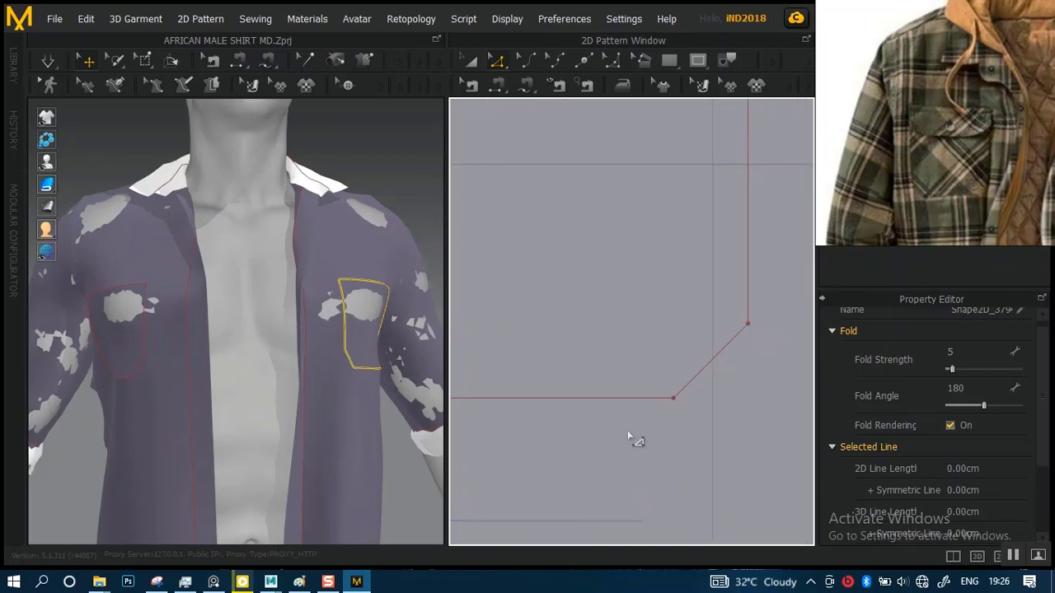
left_click_drag(681, 419, 705, 401)
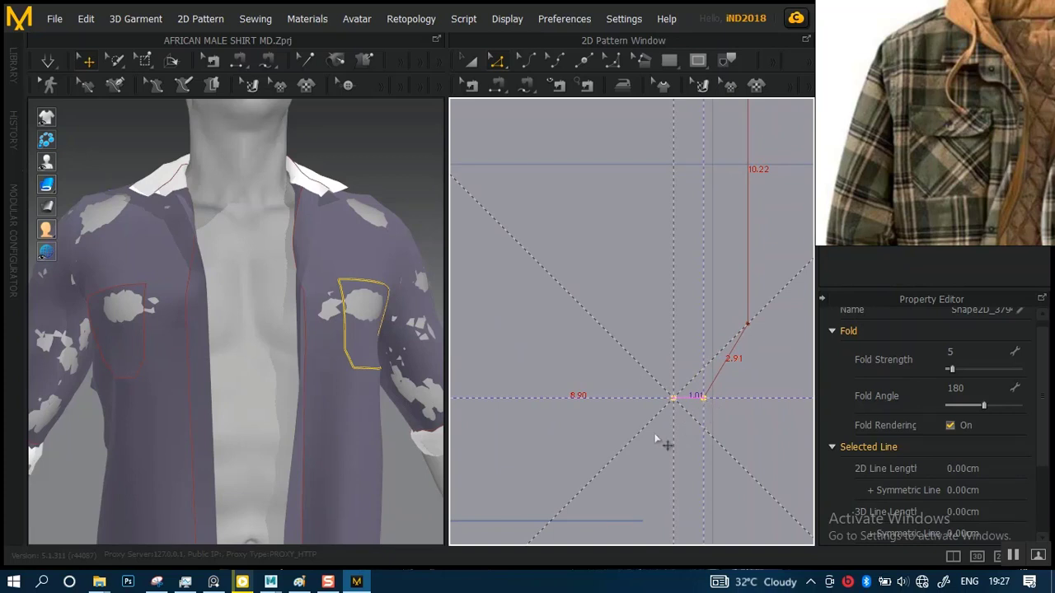
left_click_drag(657, 439, 656, 440)
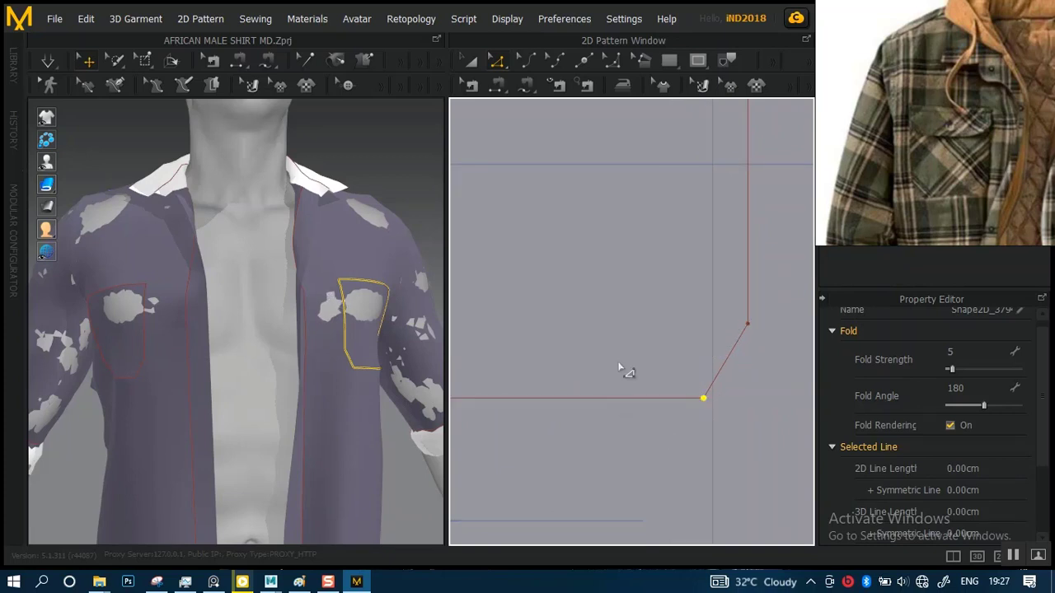
Simulate the shirt on the avatar to drape the fronts with the reshaped pocket outlines
scroll(760, 409, "down", 5)
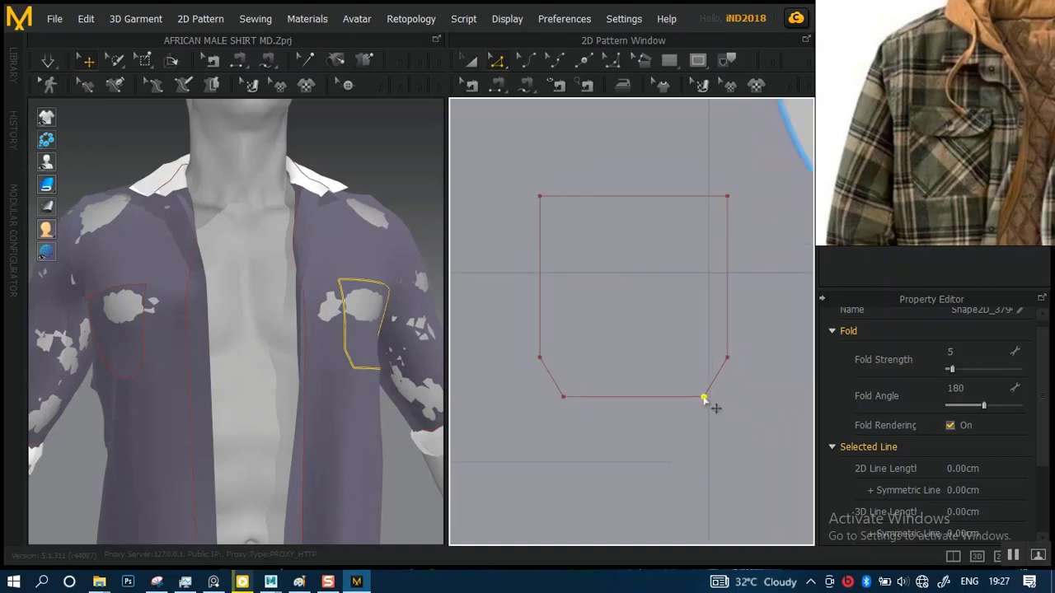
scroll(659, 441, "up", 3)
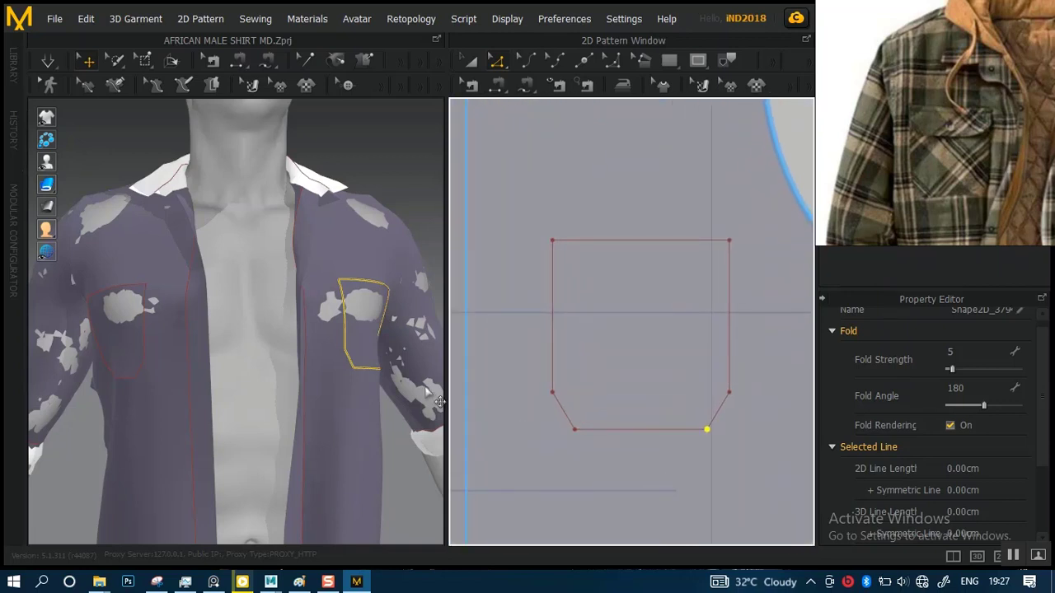
scroll(631, 400, "down", 1)
scroll(344, 307, "down", 2)
mouse_move(355, 309)
right_mouse_down()
mouse_move(298, 303)
mouse_move(344, 305)
right_mouse_up()
key("space")
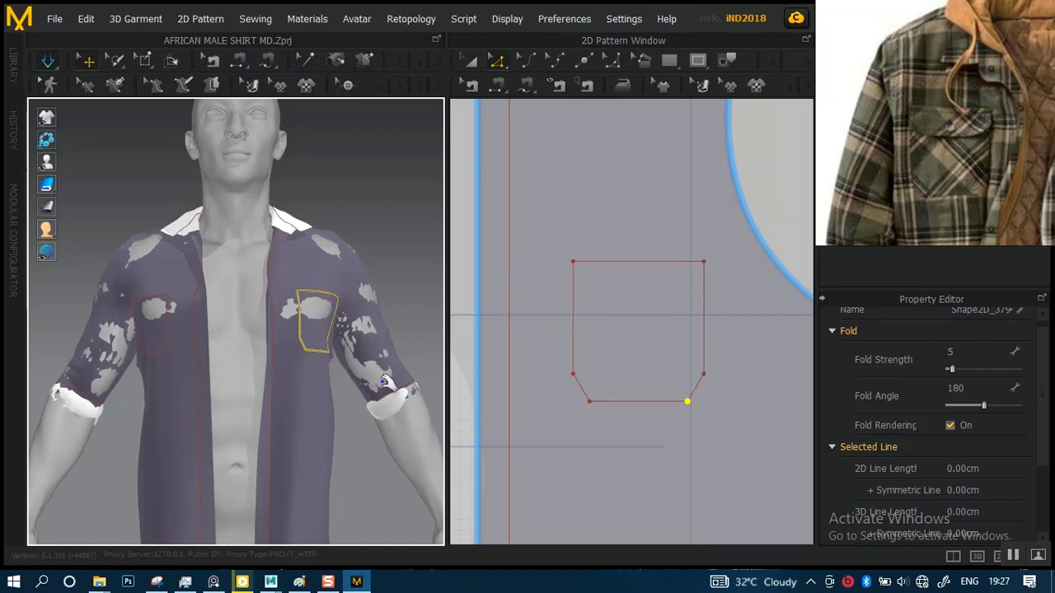
scroll(384, 382, "down", 8)
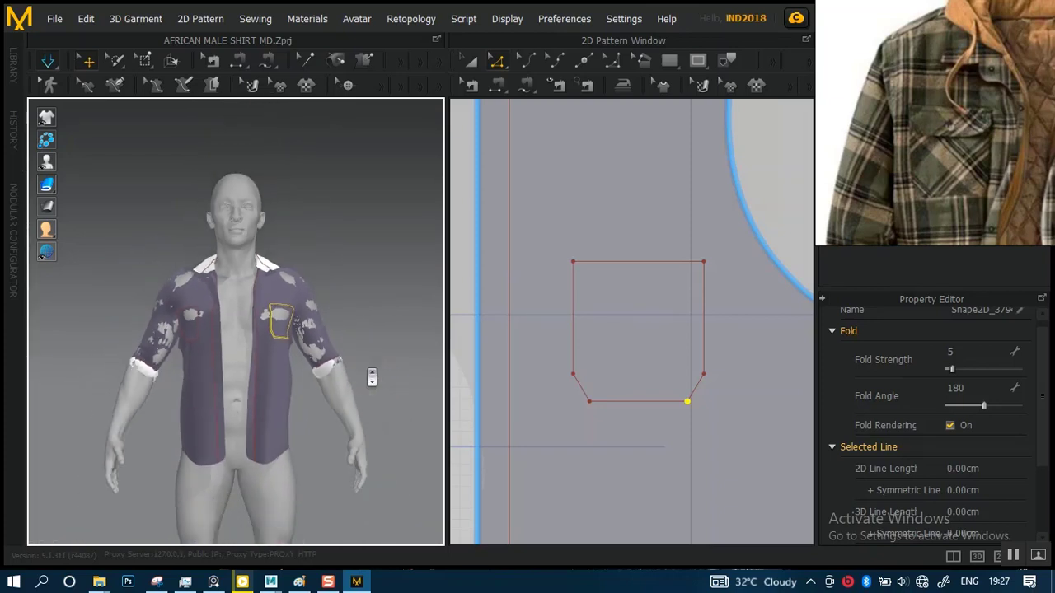
scroll(372, 377, "up", 5)
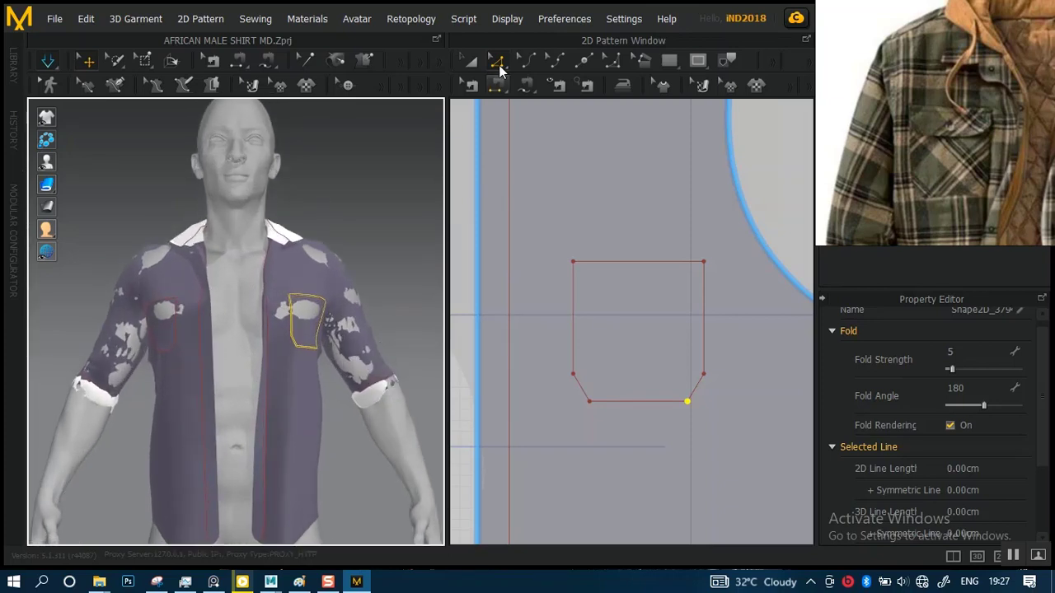
Switch the 2D tool to Transform Pattern and pull the sleeve on the avatar's left arm outward during the simulation
left_click(470, 60)
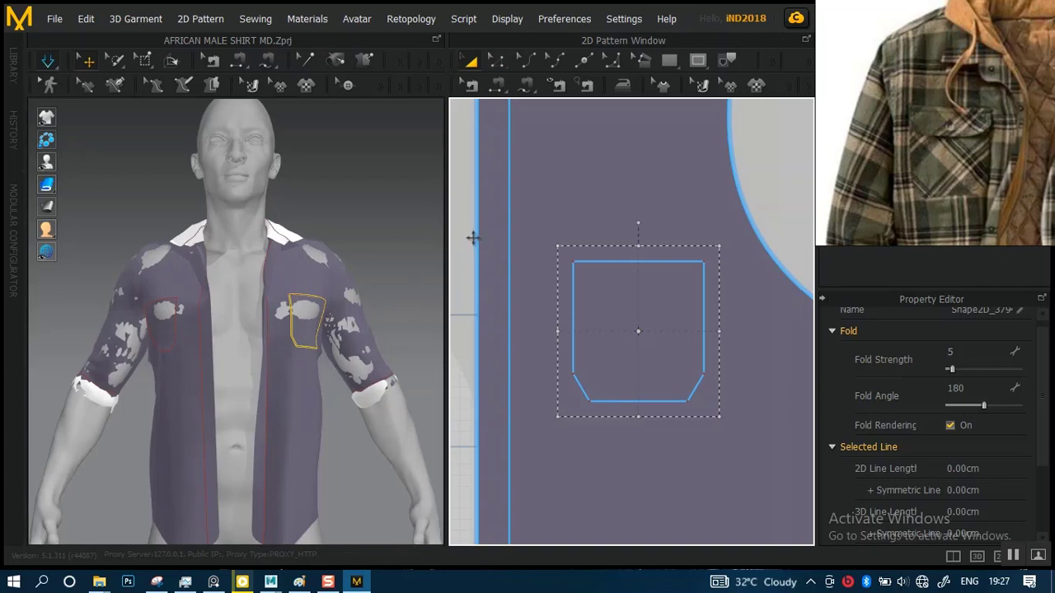
left_click(359, 319)
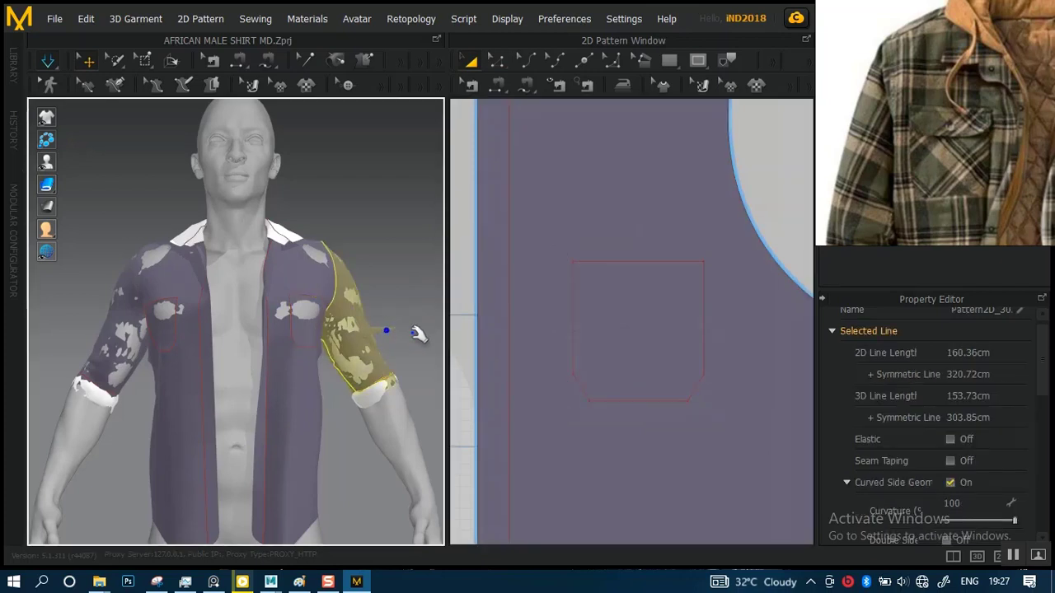
scroll(369, 358, "up", 2)
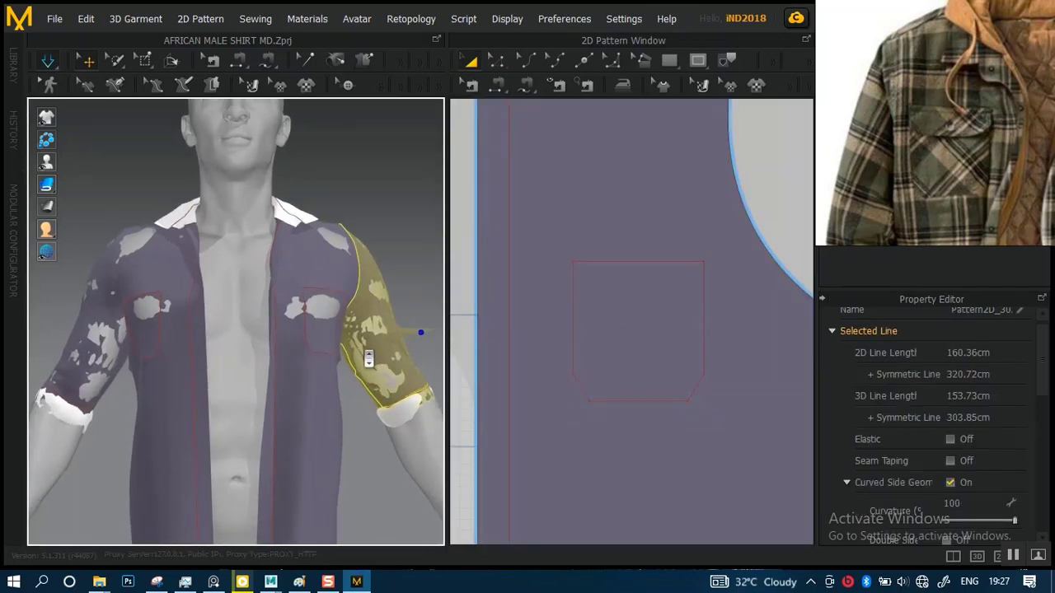
right_click_drag(370, 365, 272, 272)
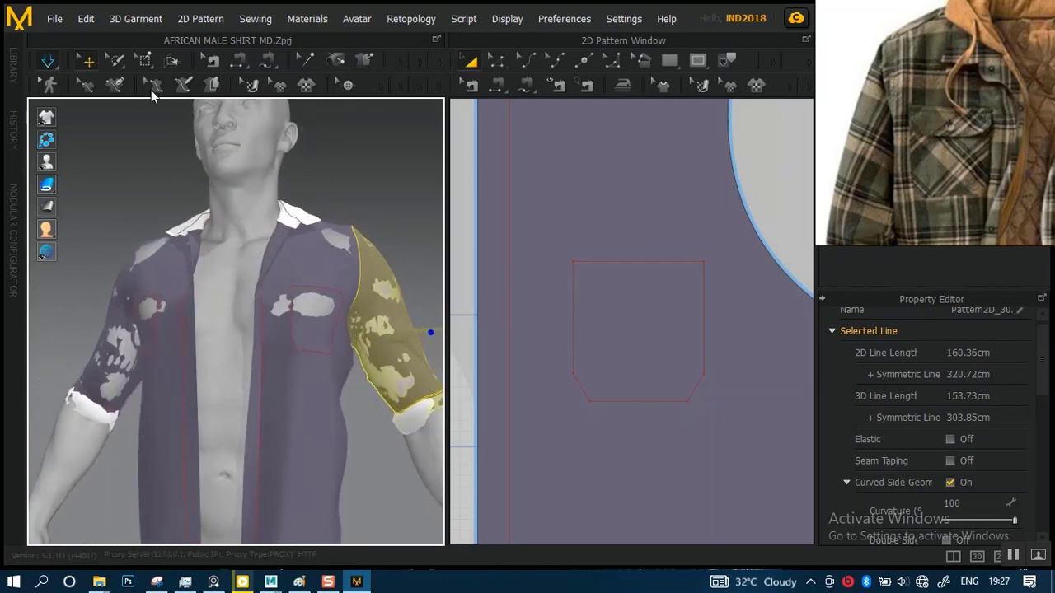
Run the simulation in Normal mode to settle the shirt over the avatar, and stop it
left_click(57, 60)
left_click(65, 103)
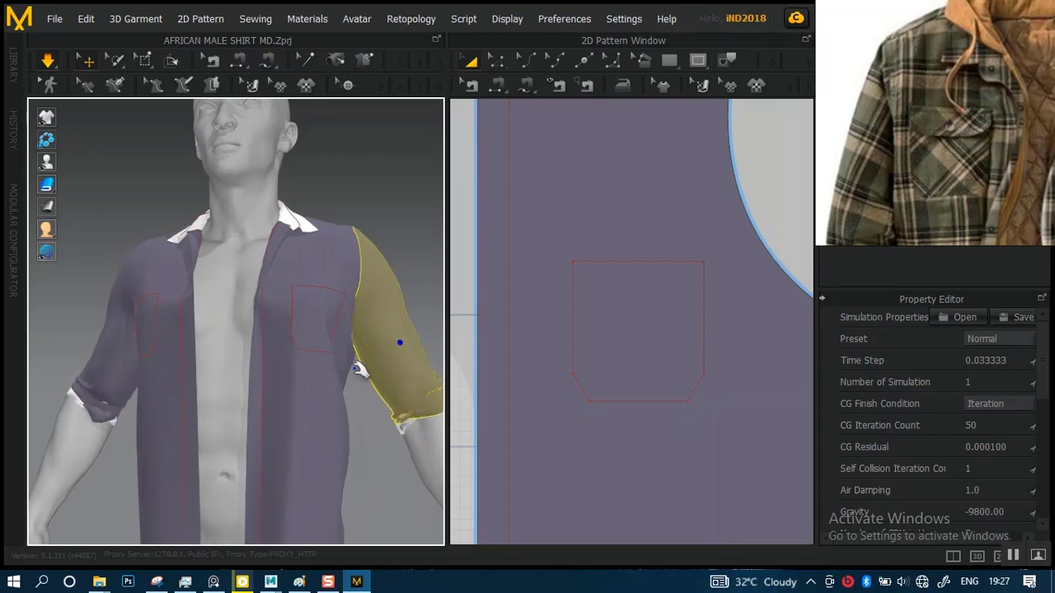
key("space")
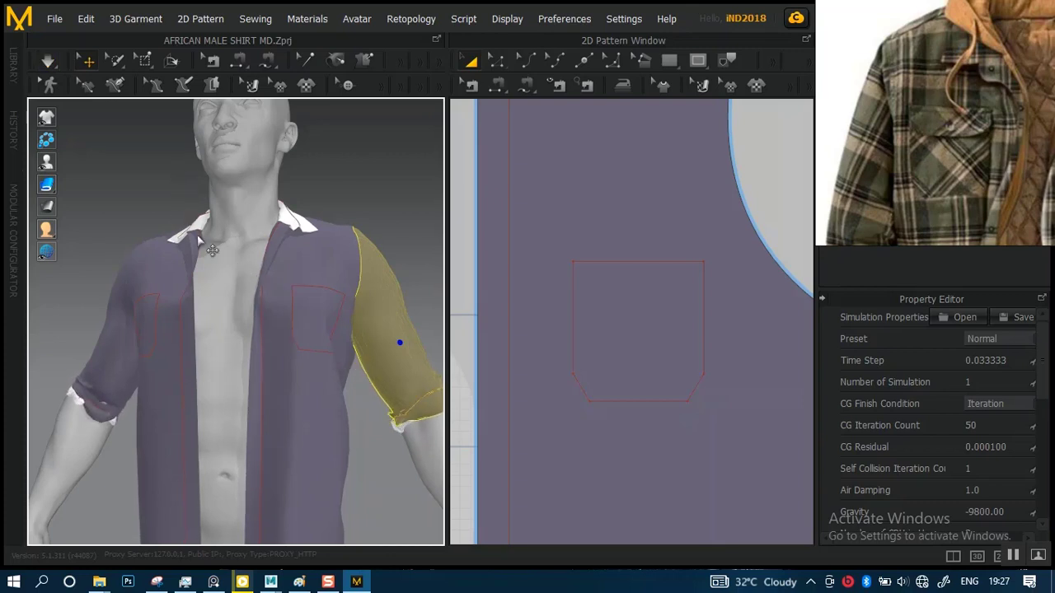
Change the simulation mode to GPU, run it, and pull the avatar's left sleeve to adjust its drape
left_click(48, 62)
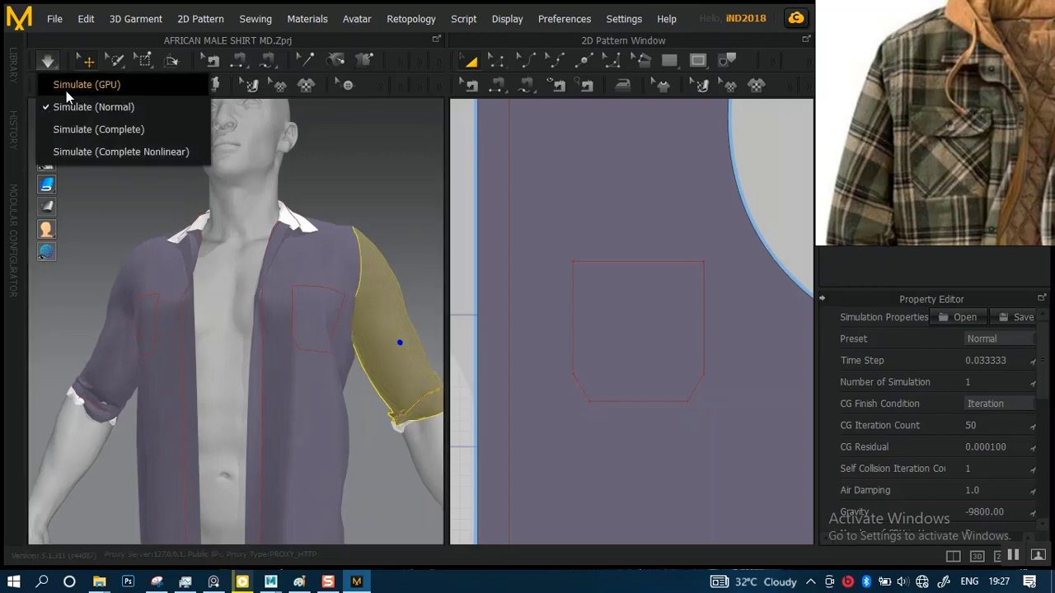
left_click(66, 86)
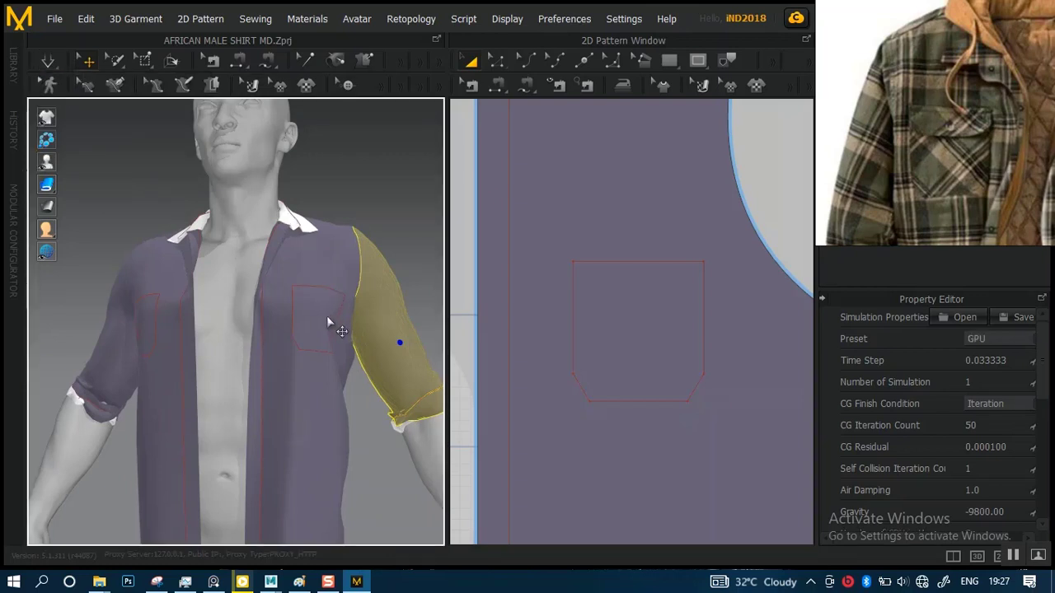
right_click_drag(326, 315, 332, 328)
key("space")
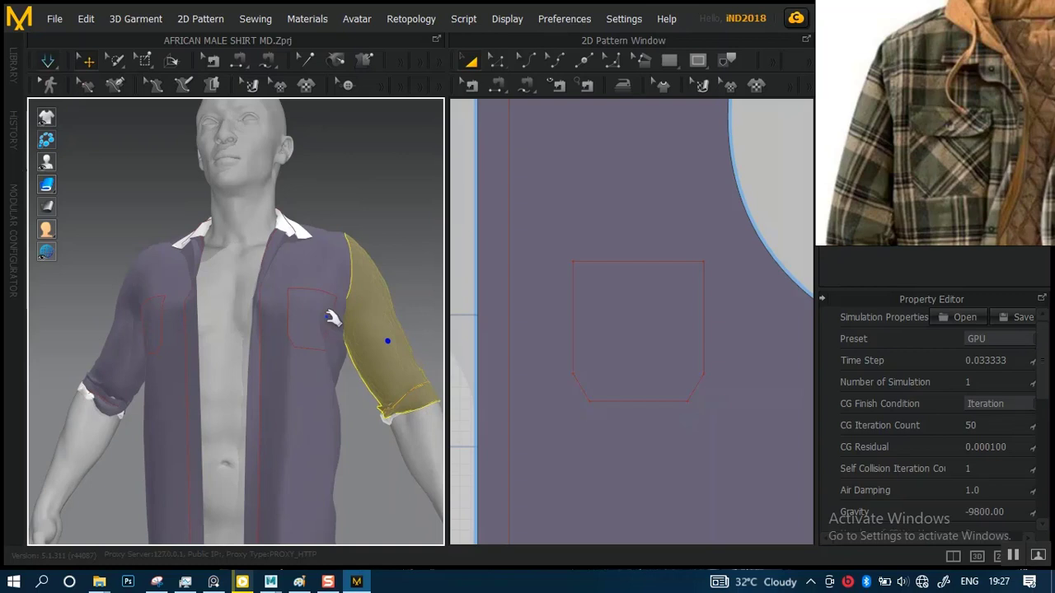
left_click(413, 313)
scroll(289, 353, "up", 3)
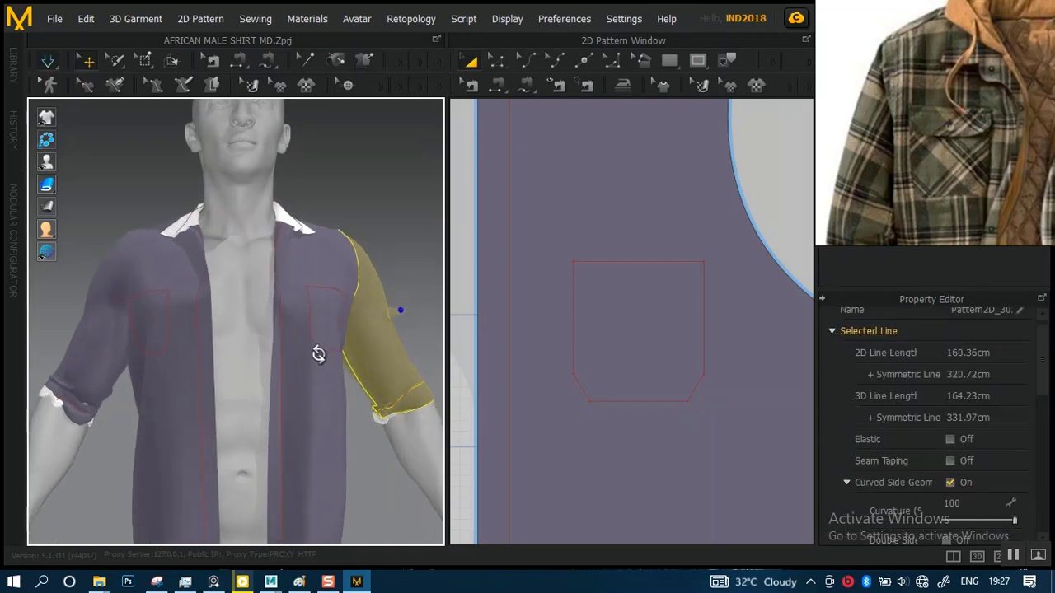
right_click_drag(316, 353, 306, 372)
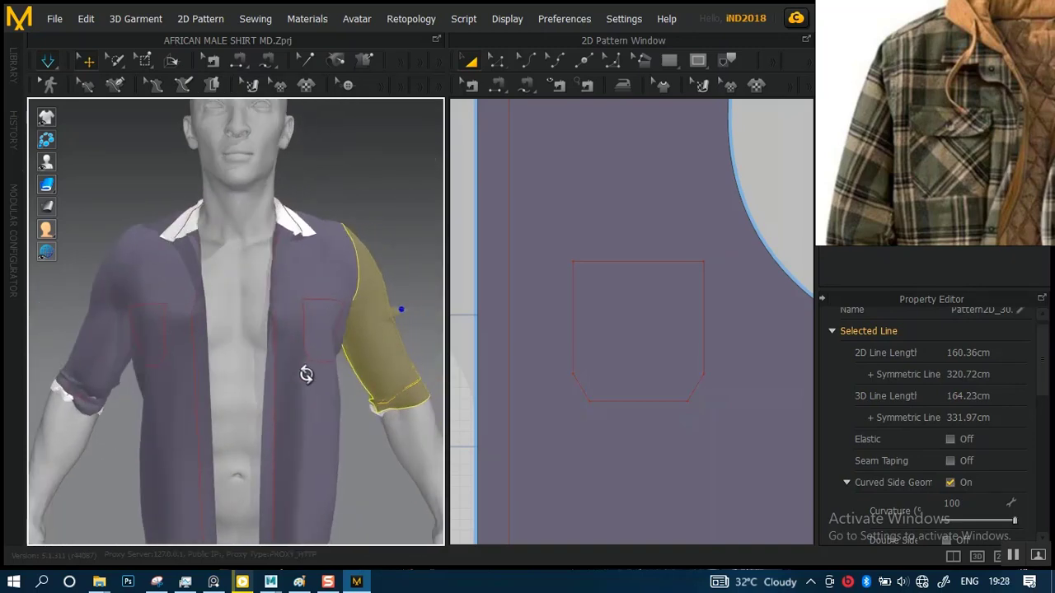
Resimulate the shirt in Normal mode, stop it, and check the rolled sleeve hems and cuffs around the arms
left_click(50, 64)
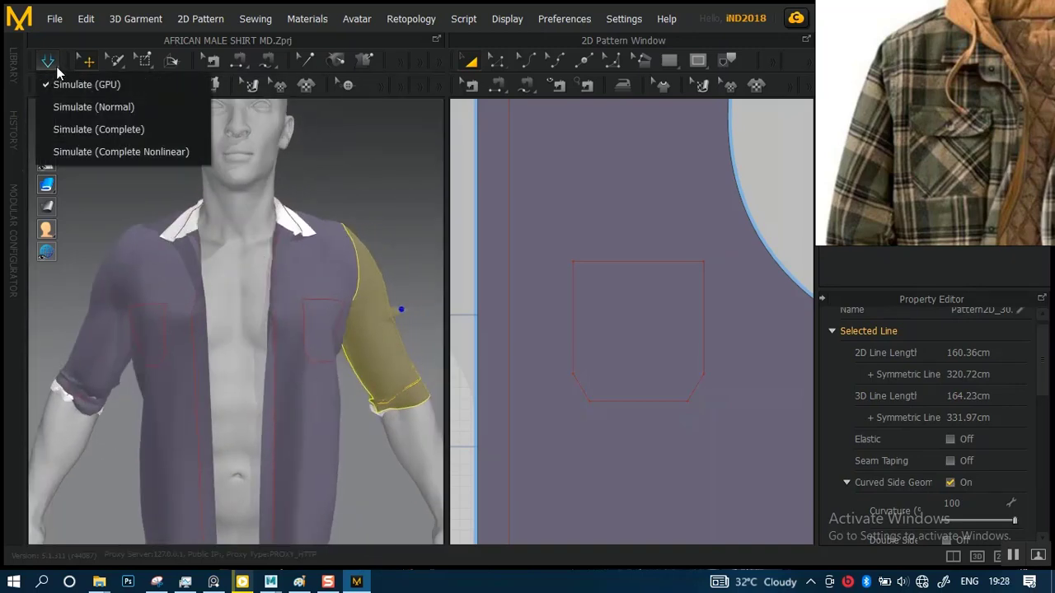
left_click(369, 211)
scroll(376, 212, "up", 1)
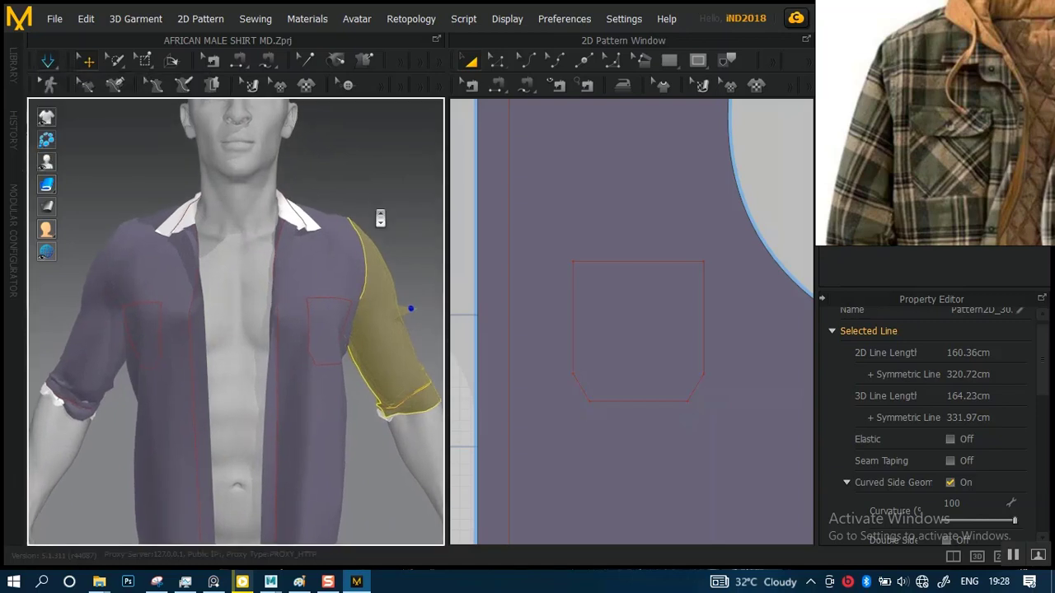
key("space")
left_click(45, 63)
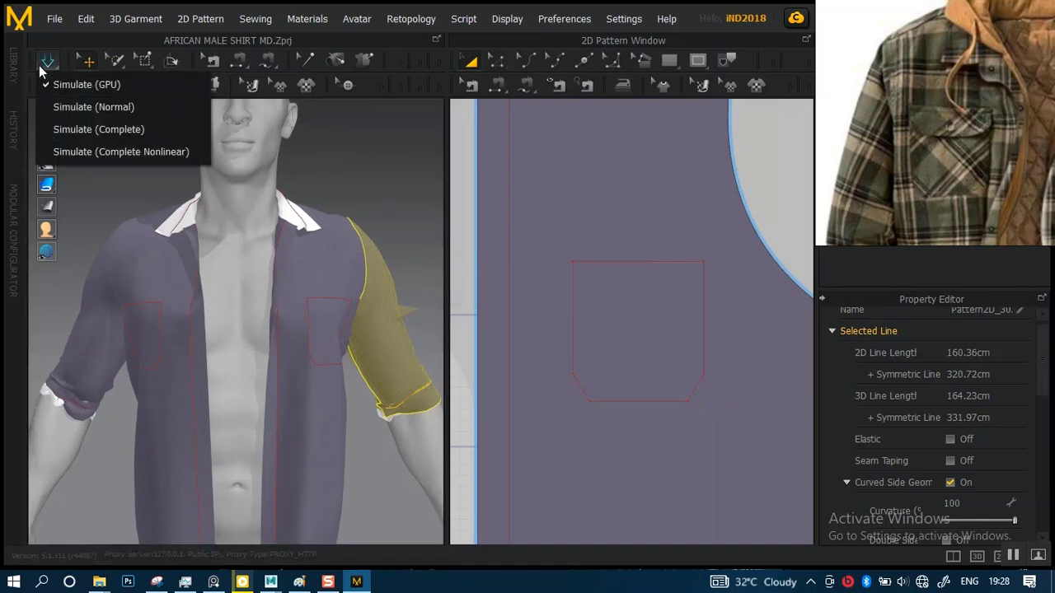
left_click(70, 114)
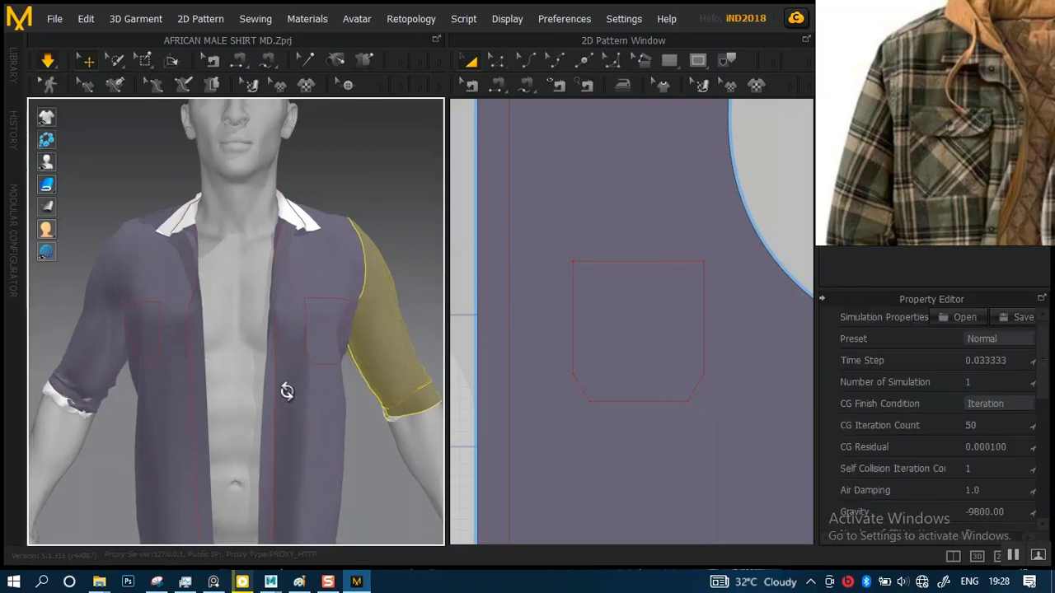
right_click_drag(283, 388, 183, 396)
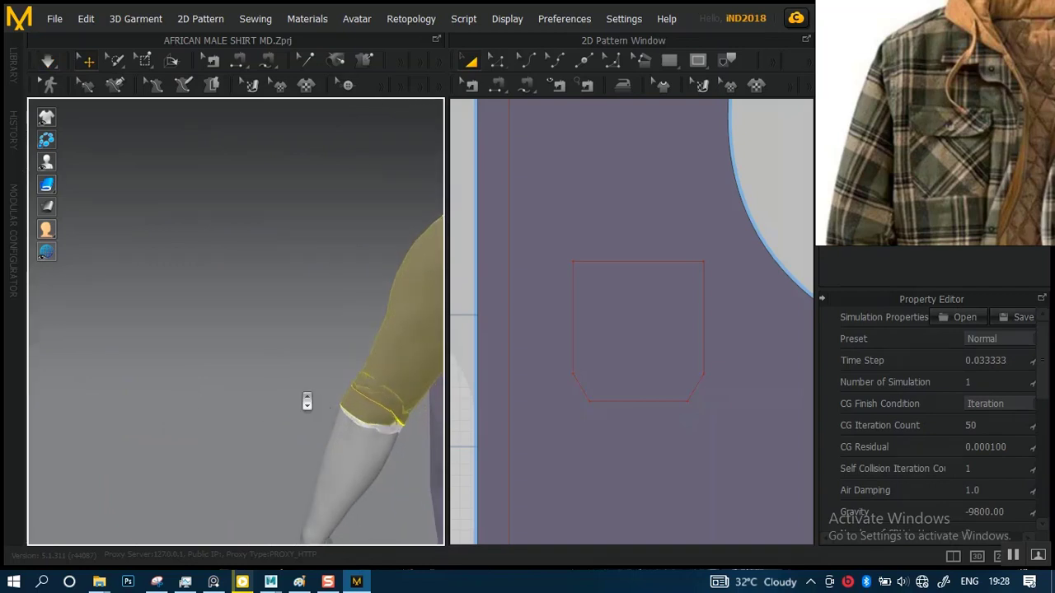
scroll(288, 367, "down", 10)
right_click_drag(271, 330, 500, 353)
scroll(566, 354, "down", 10)
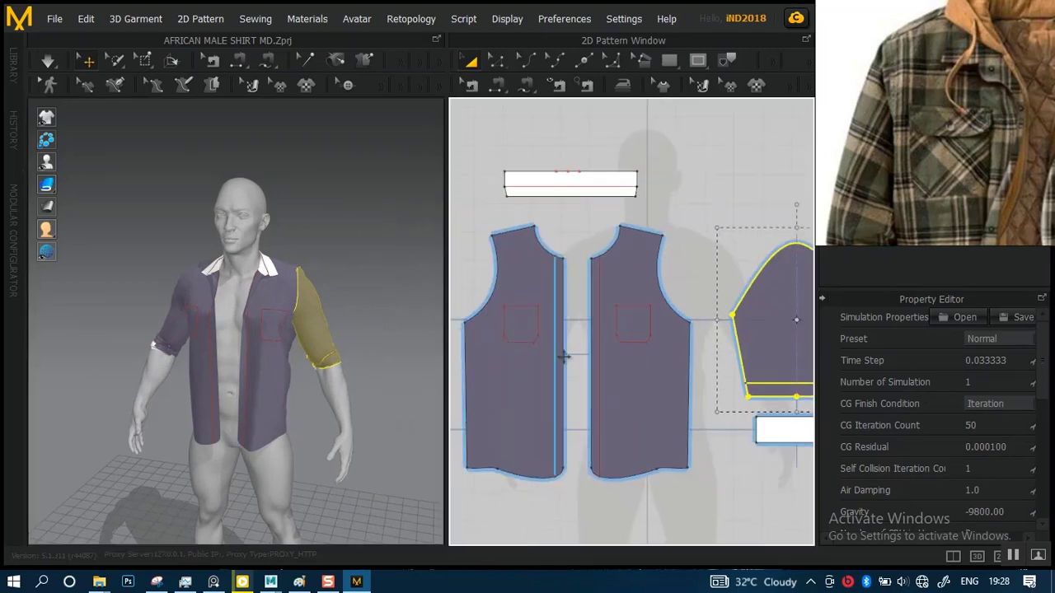
Apply Bring Forward to the cuff pattern below the avatar's left sleeve
scroll(648, 358, "up", 5)
left_click(718, 396)
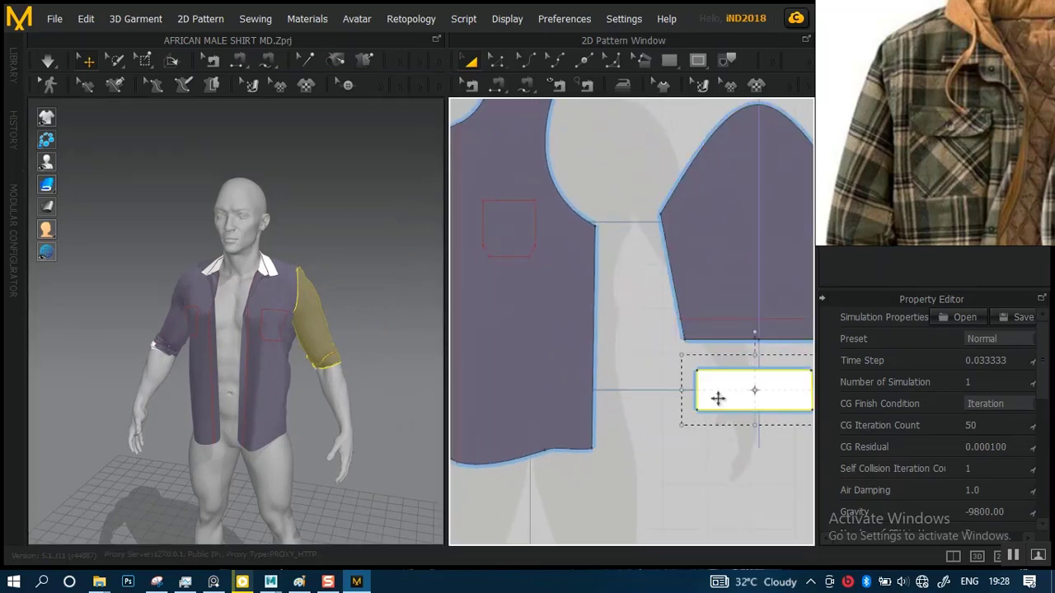
right_click(722, 394)
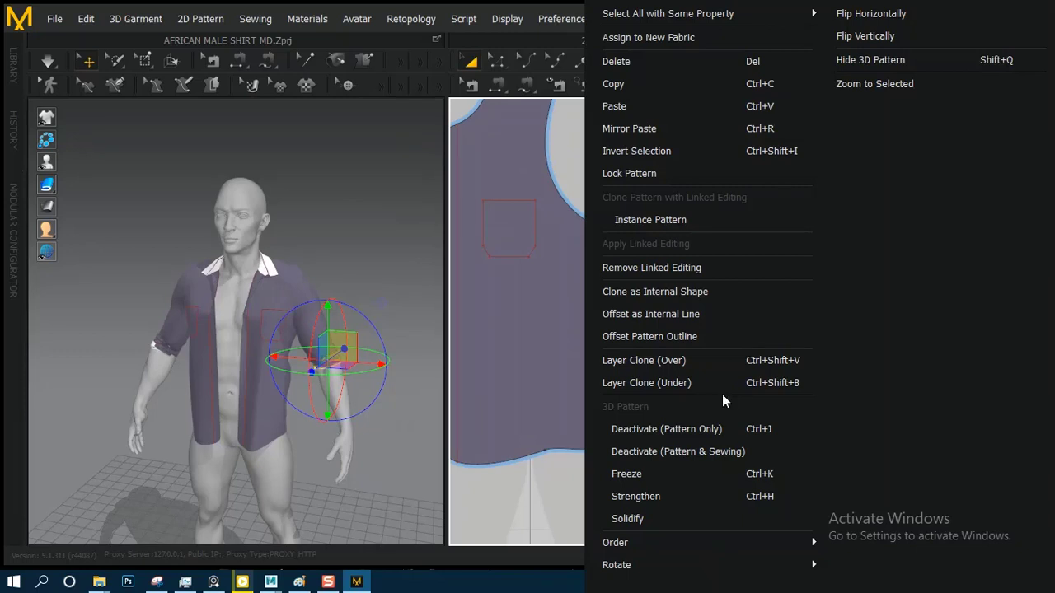
mouse_move(695, 547)
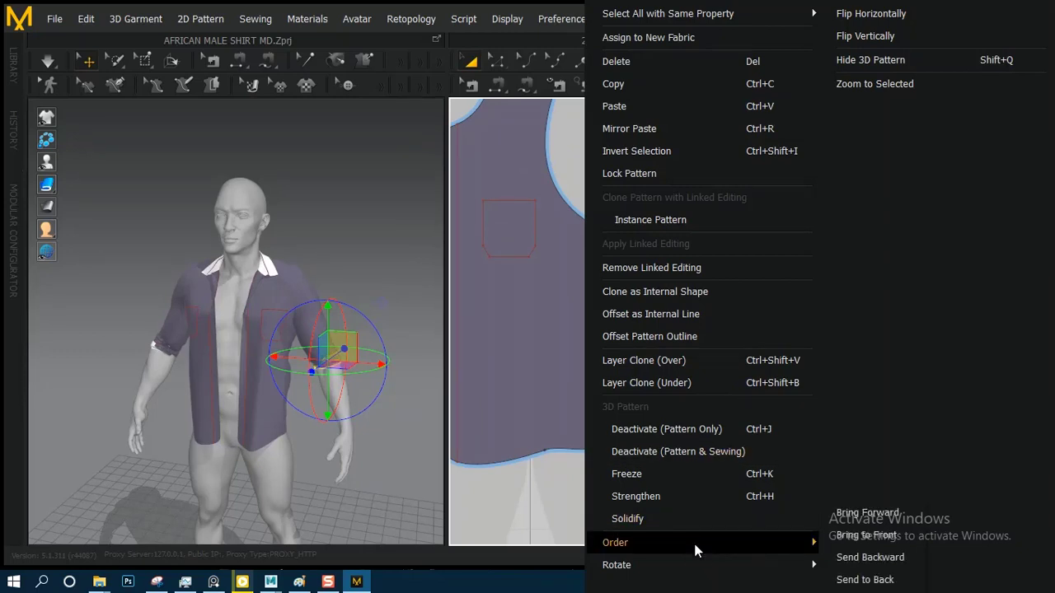
left_click(873, 514)
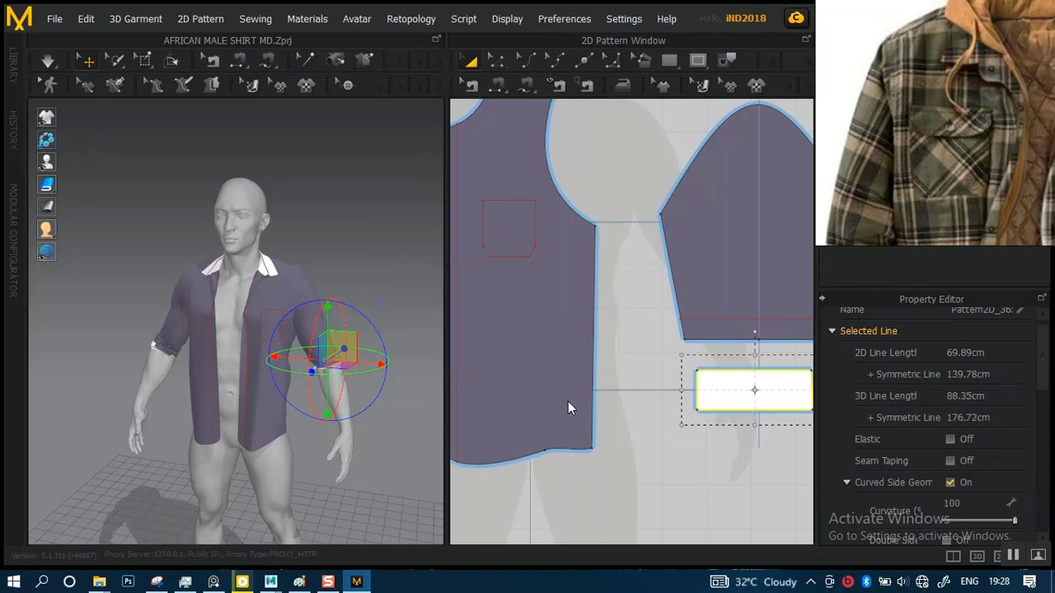
Apply Bring to Front to the cuff pattern below the avatar's right sleeve
scroll(584, 388, "down", 3)
middle_click_drag(549, 371, 640, 370)
left_click(563, 331)
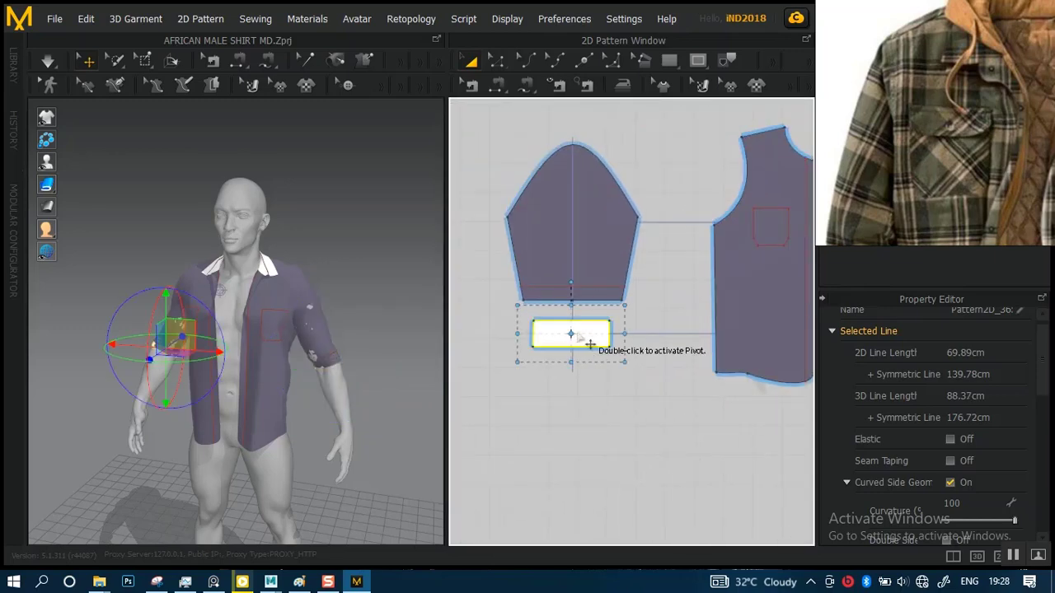
right_click(571, 335)
mouse_move(655, 542)
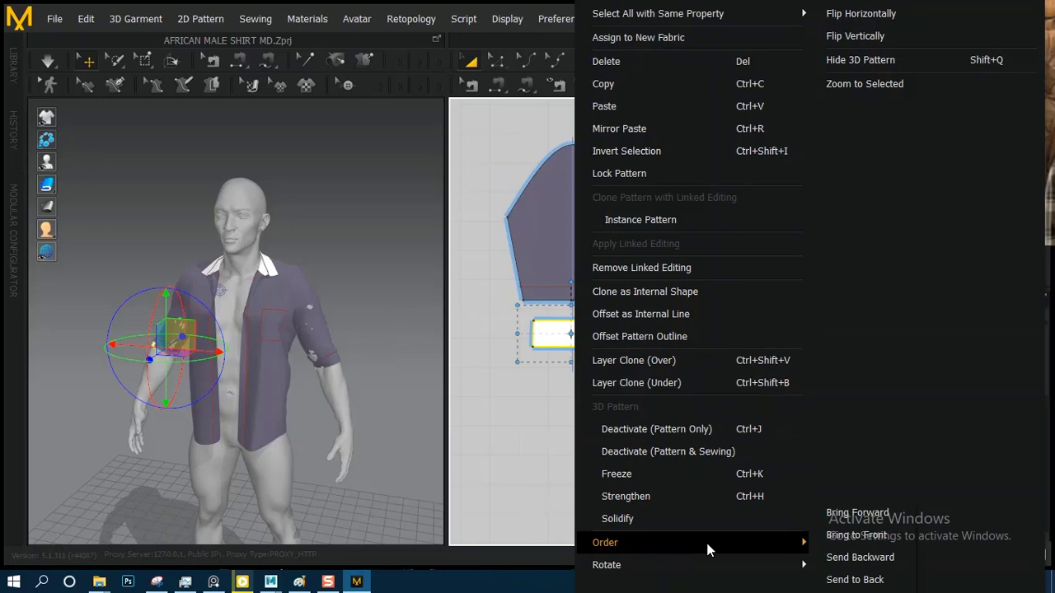
left_click(860, 534)
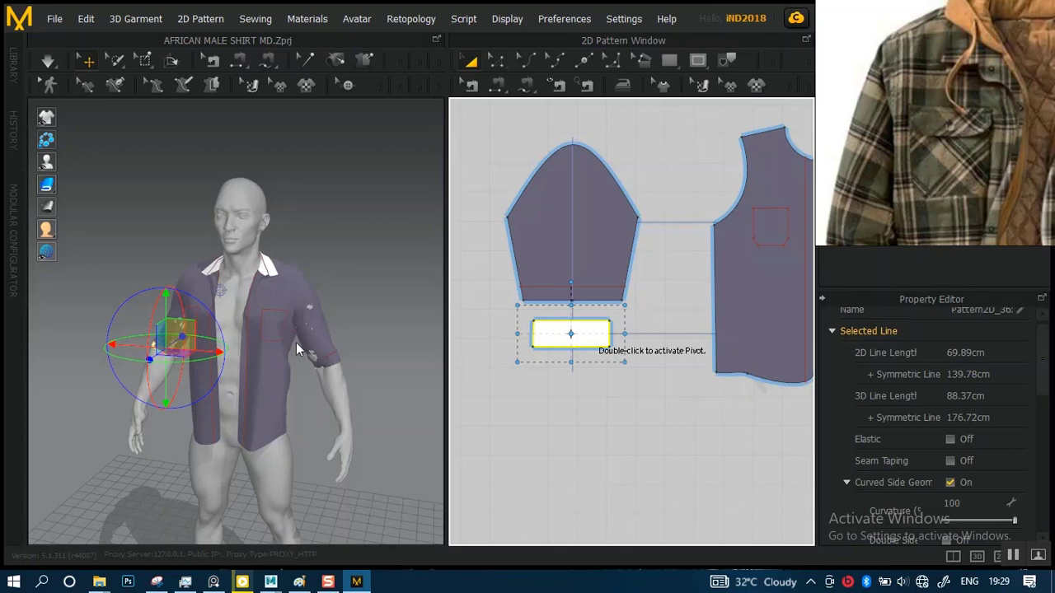
left_click(578, 346)
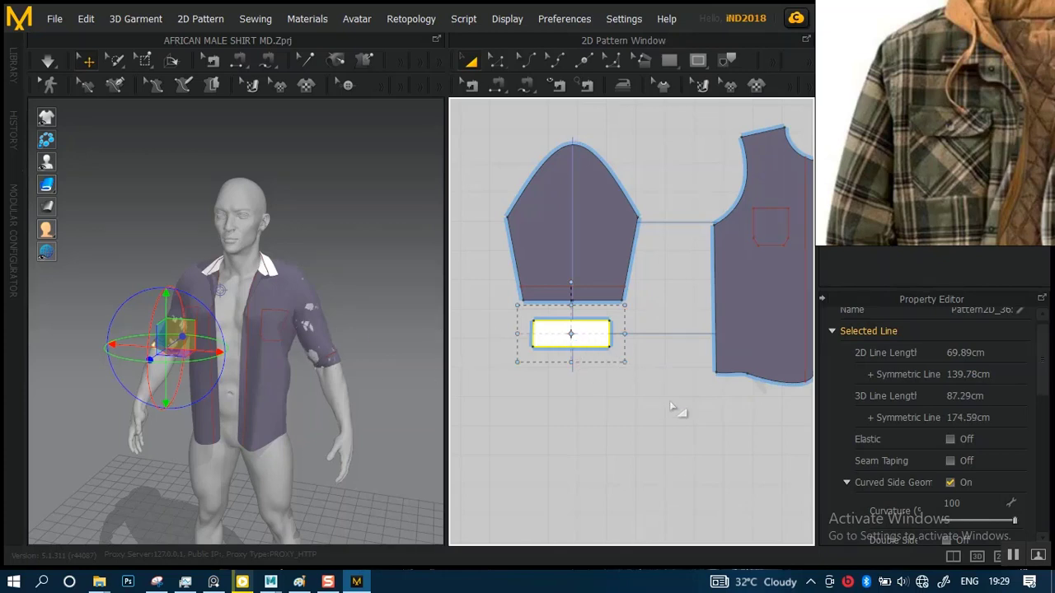
Apply Bring to Front to the cuff pattern below the avatar's left sleeve
right_click_drag(678, 412, 606, 410)
middle_click_drag(606, 410, 437, 421)
middle_click_drag(645, 379, 494, 370)
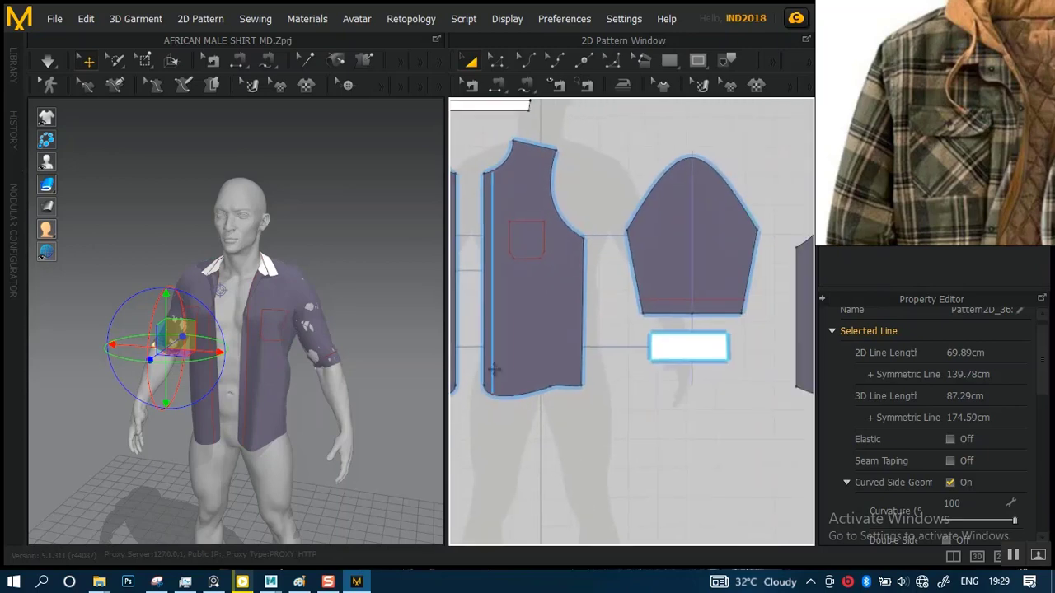
left_click(699, 349)
right_click(696, 348)
mouse_move(708, 537)
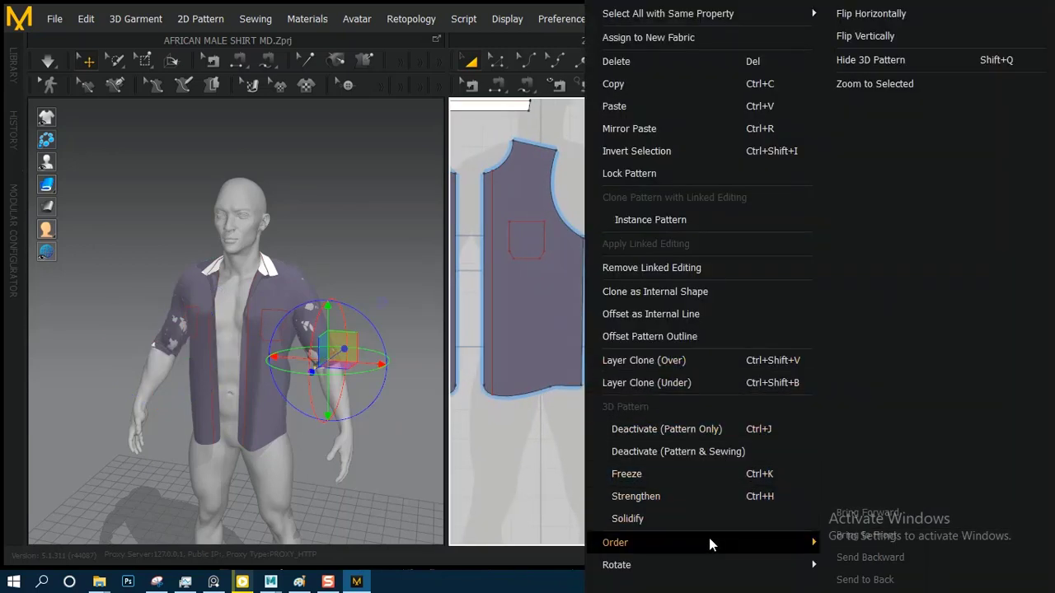
left_click(861, 534)
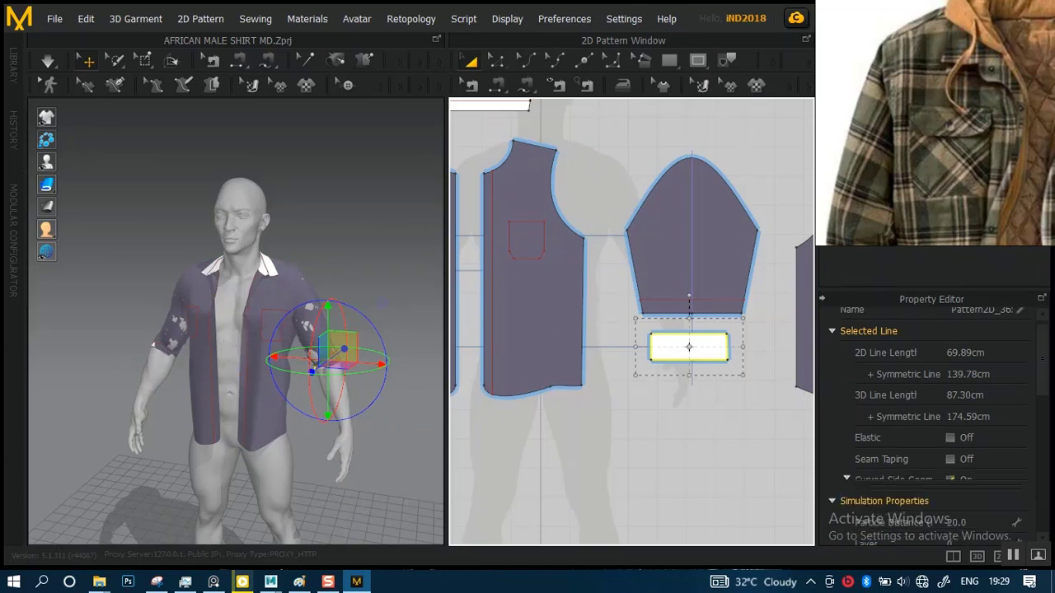
Simulate the shirt in Normal mode with the reordered cuff patterns
scroll(277, 369, "up", 4)
key("space")
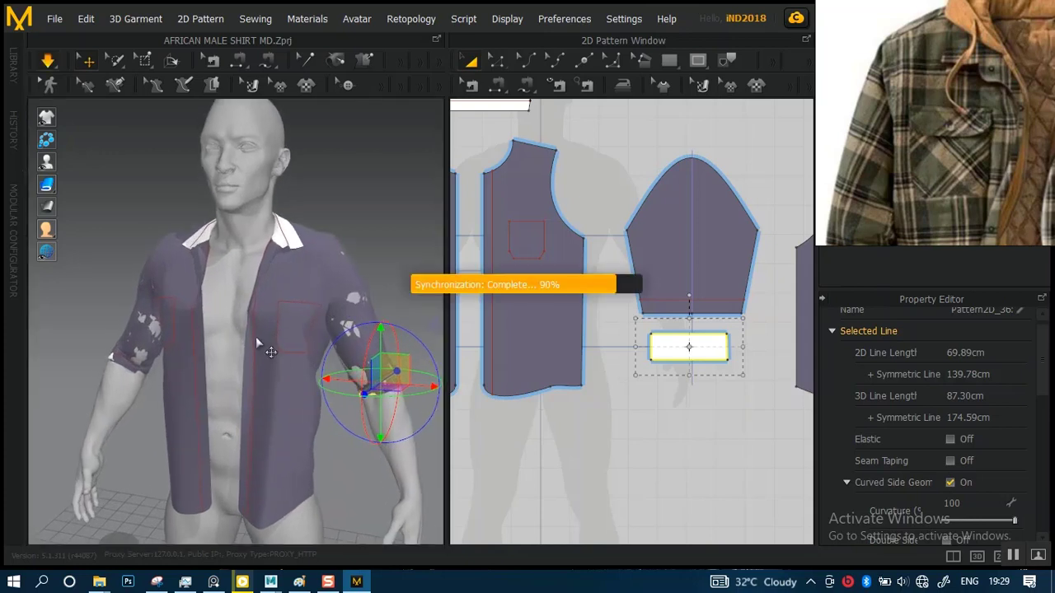
left_click(199, 295)
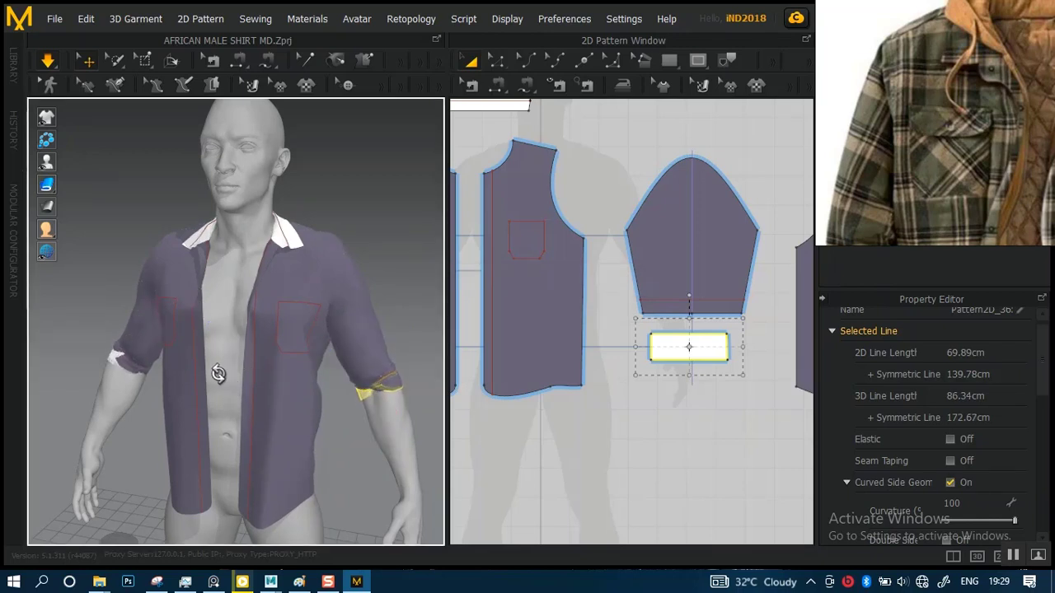
Simulate the shirt in GPU mode and tug the sleeve on the avatar's left arm while the cloth settles
right_click_drag(229, 393, 289, 379)
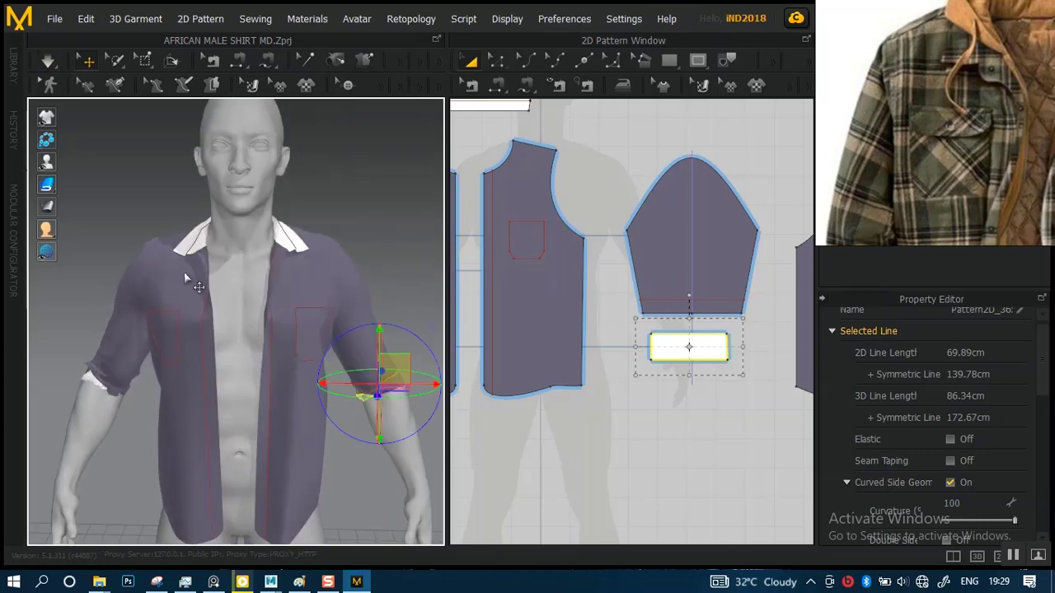
left_click(47, 66)
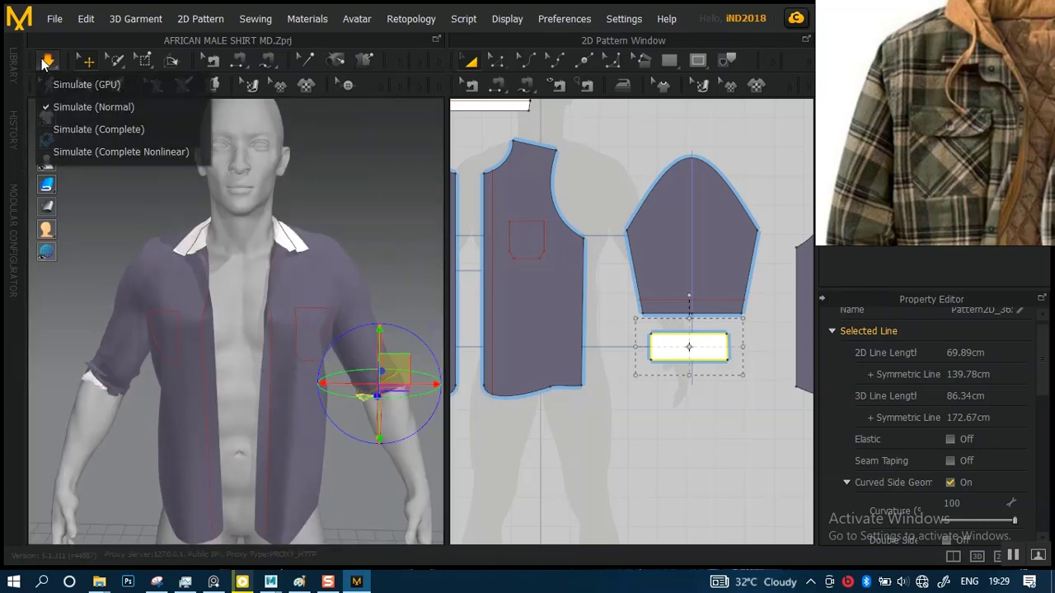
left_click(75, 78)
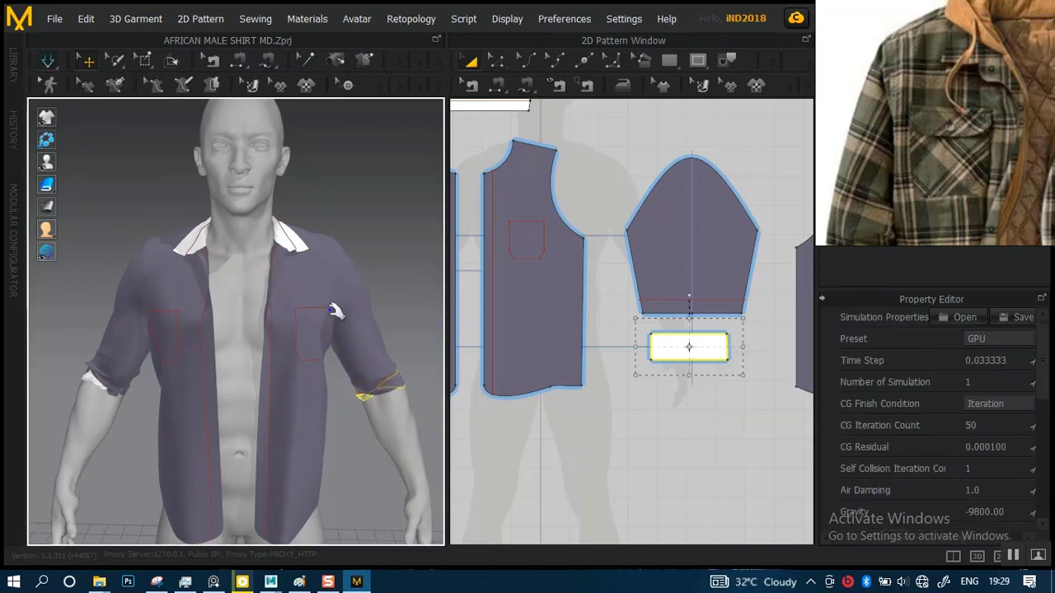
left_click(379, 299)
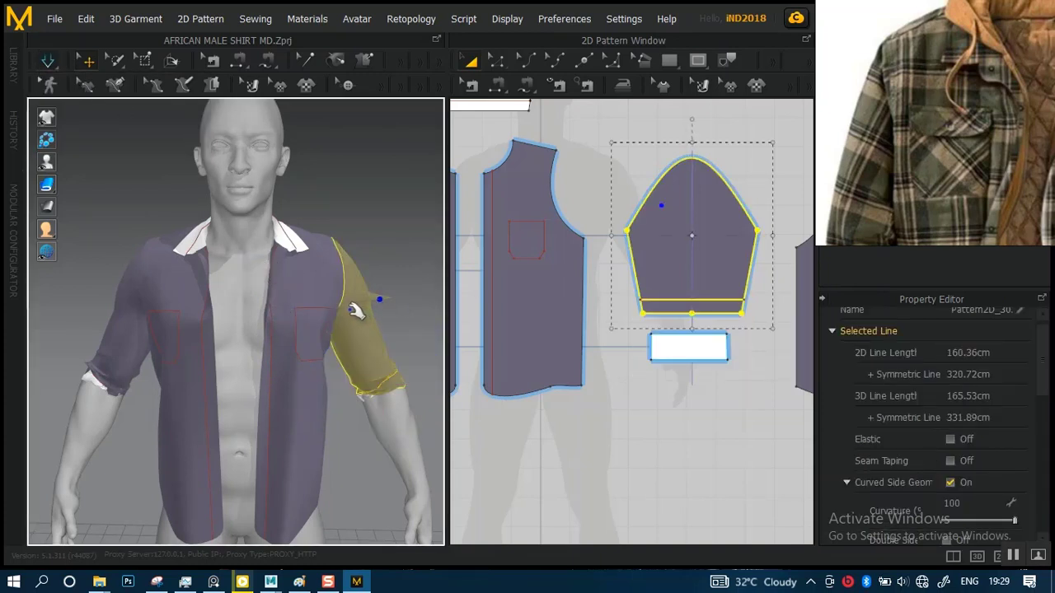
left_click(351, 309)
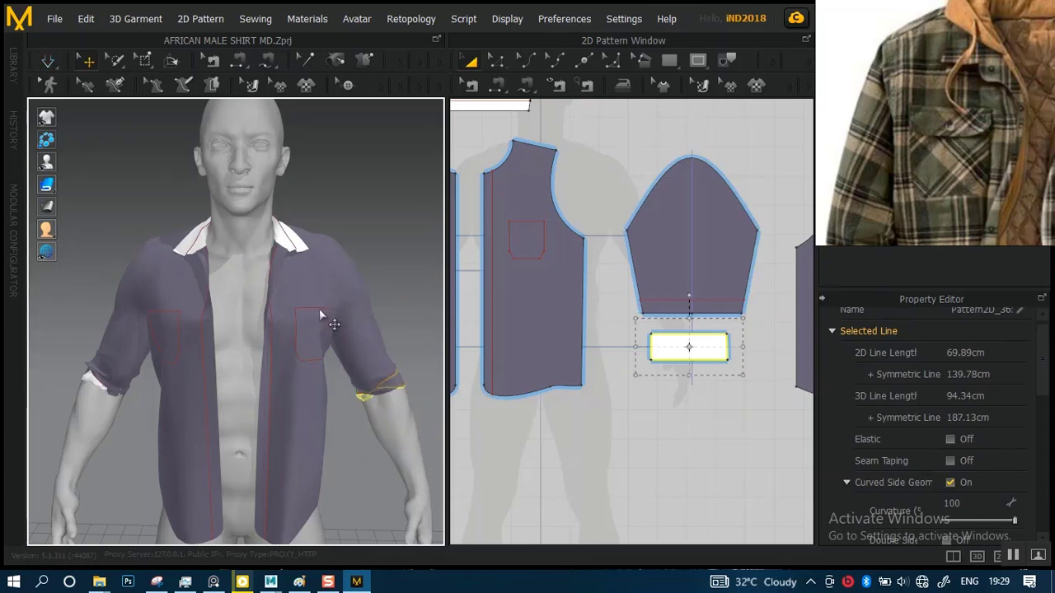
key("space")
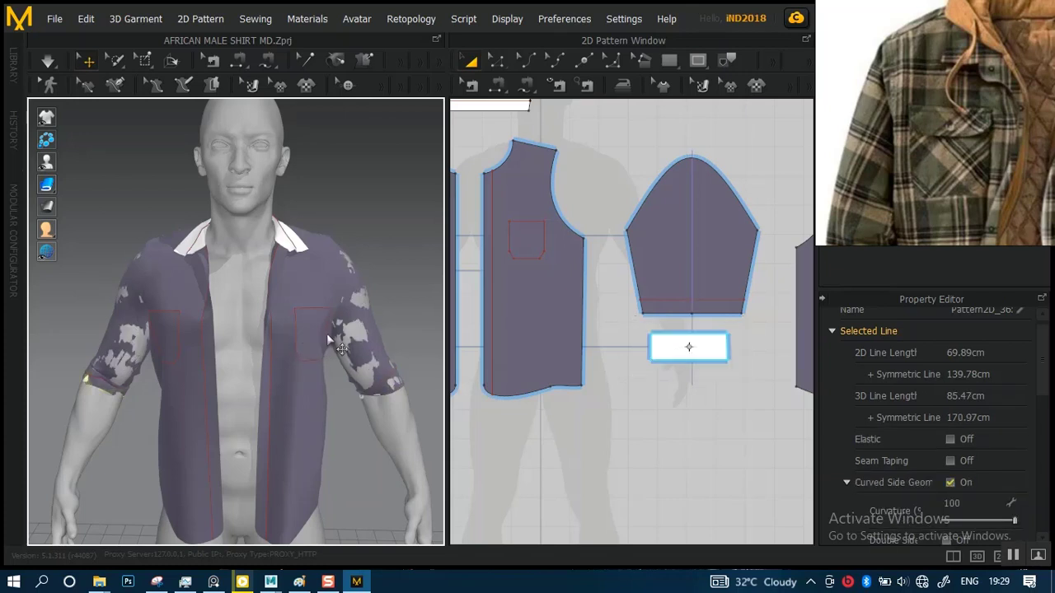
Inspect the upper sleeve and cuff on the avatar's left arm and rerun the simulation
scroll(338, 392, "up", 3)
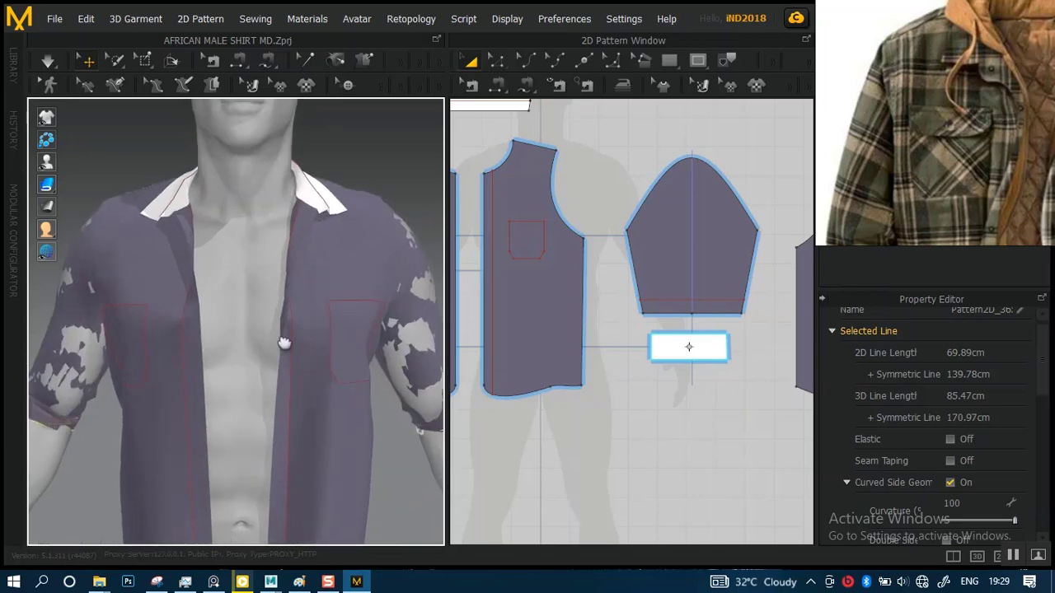
right_click_drag(284, 343, 244, 299)
scroll(294, 360, "up", 3)
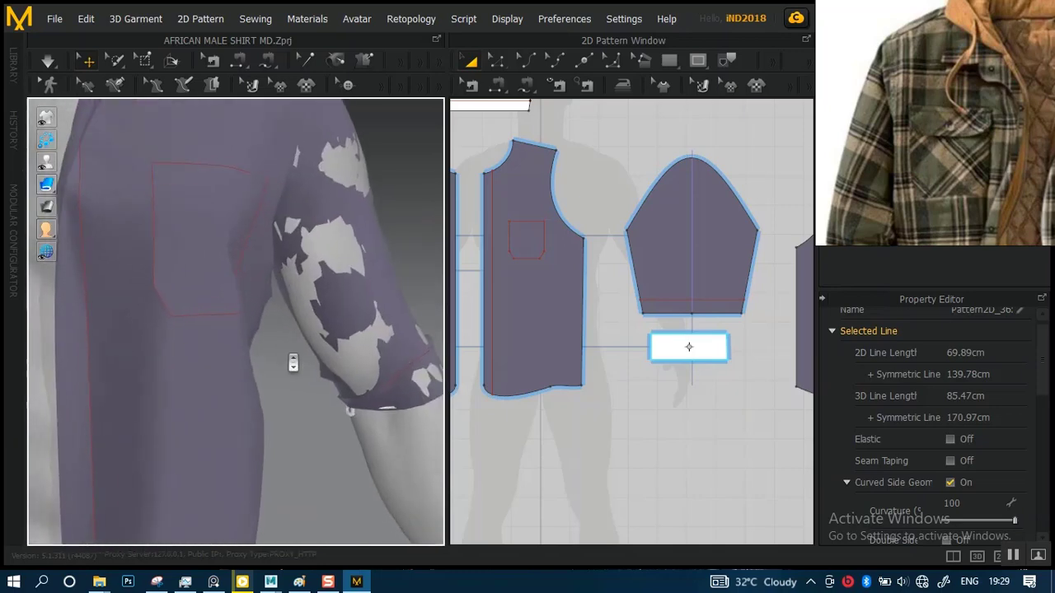
right_click_drag(360, 386, 331, 318)
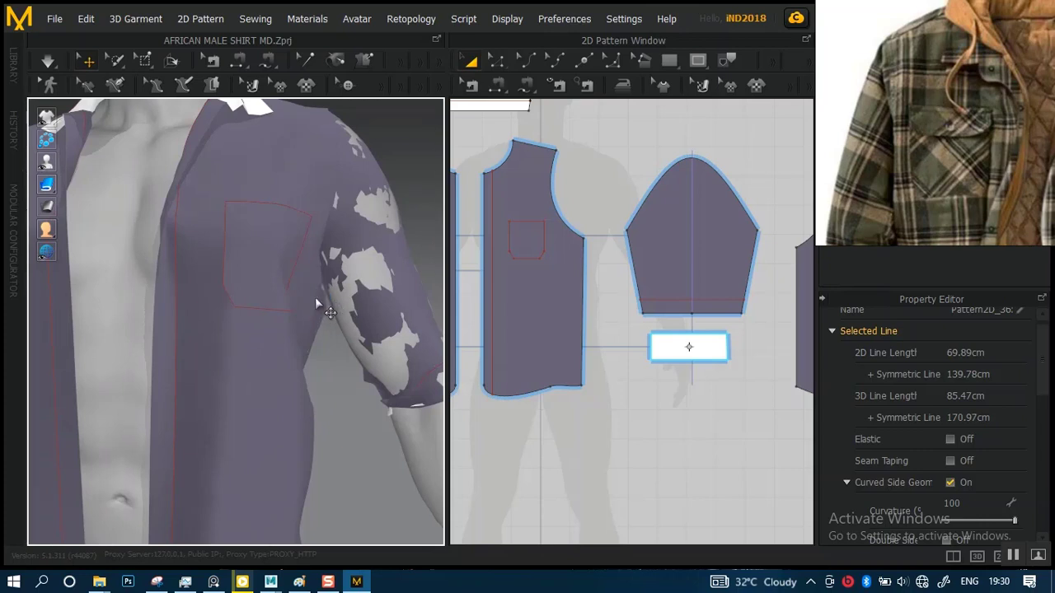
scroll(345, 337, "down", 2)
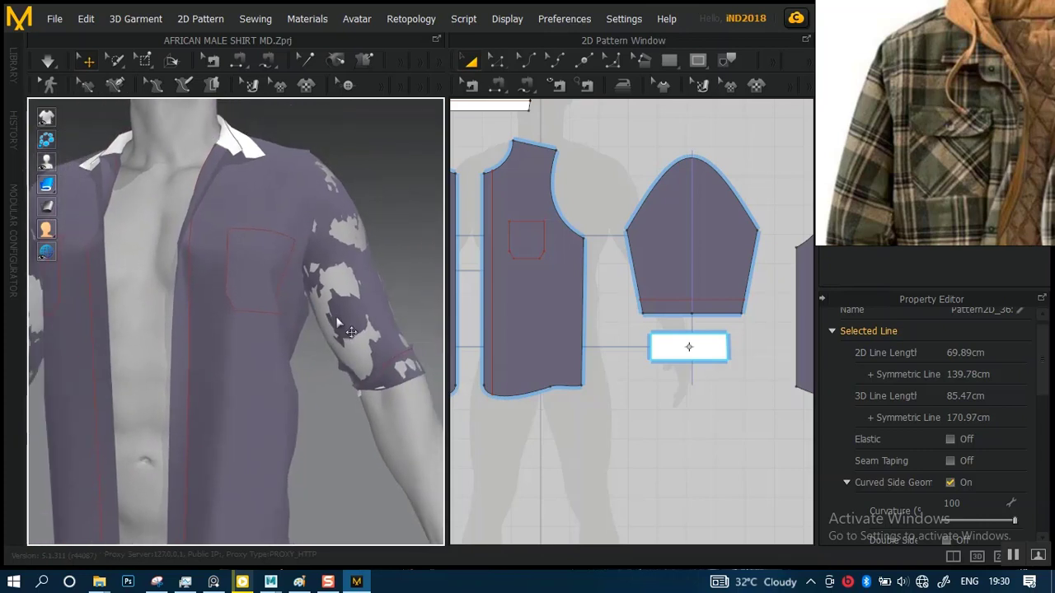
key("space")
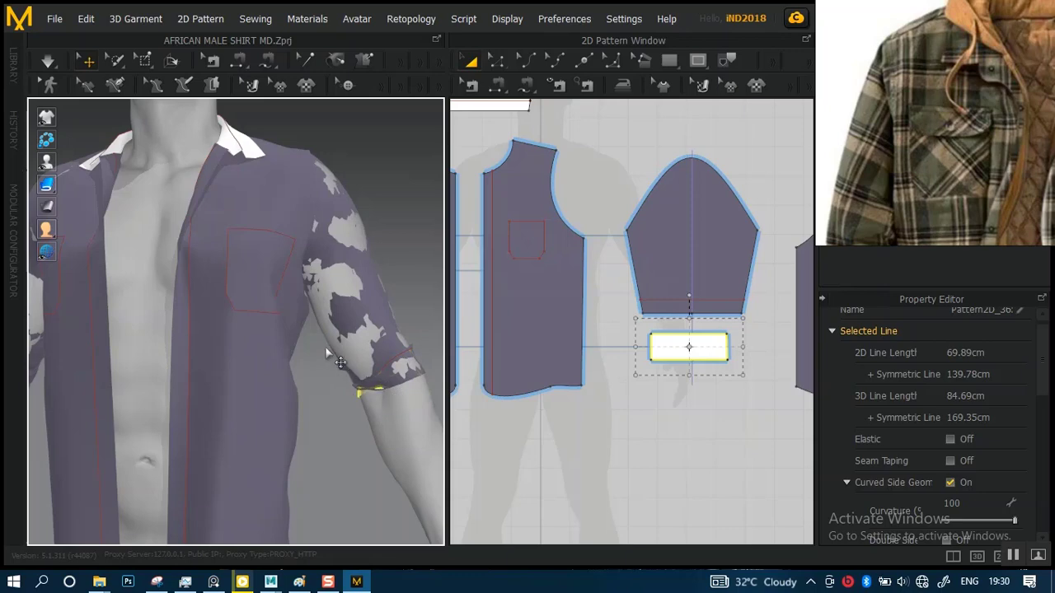
Examine both sleeve cuffs and the open shirt front from several angles
mouse_move(326, 353)
right_mouse_down()
mouse_move(322, 330)
mouse_move(158, 348)
mouse_move(336, 353)
right_mouse_up()
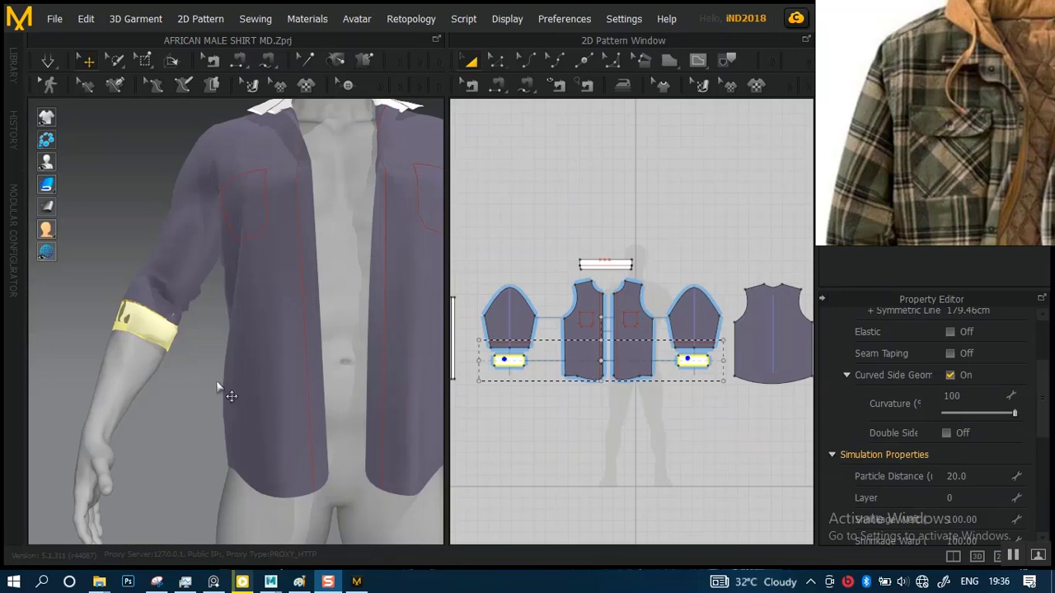
scroll(217, 403, "up", 3)
right_click_drag(217, 414, 208, 389)
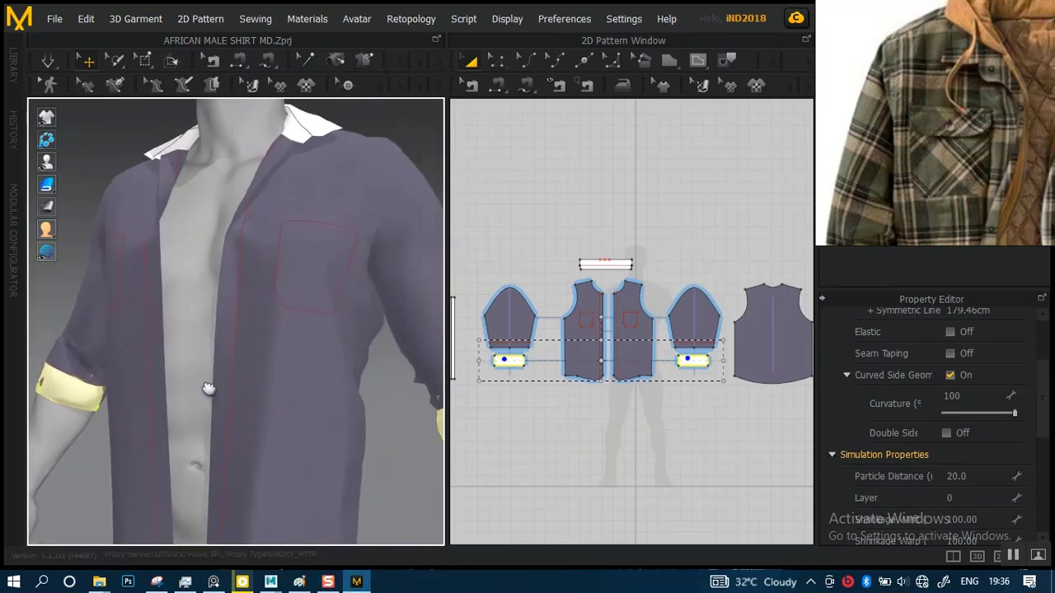
middle_click_drag(209, 389, 193, 401)
right_click_drag(193, 401, 257, 348)
scroll(256, 349, "down", 4)
middle_click_drag(257, 349, 301, 358)
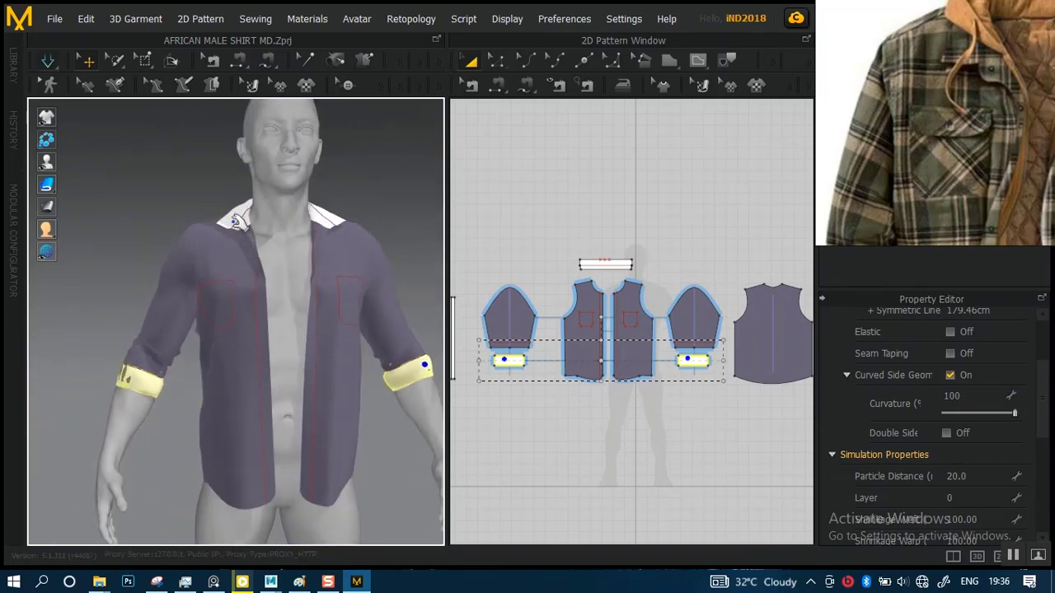
Start the simulation and pull the collar tip on the avatar's left side forward
left_click(260, 217)
right_click_drag(272, 272, 217, 299)
scroll(283, 294, "up", 3)
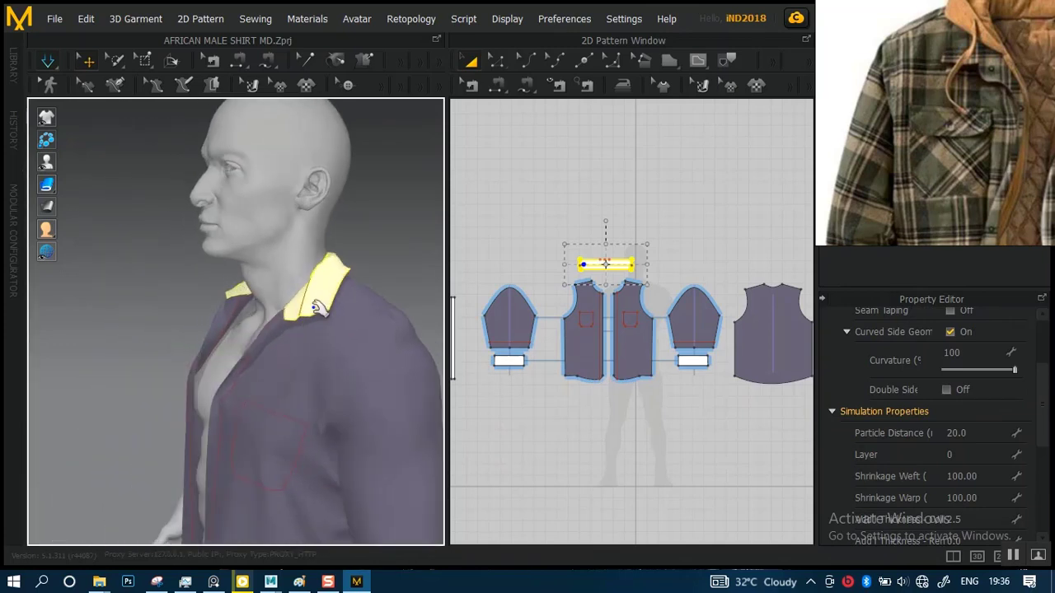
left_click_drag(307, 301, 288, 285)
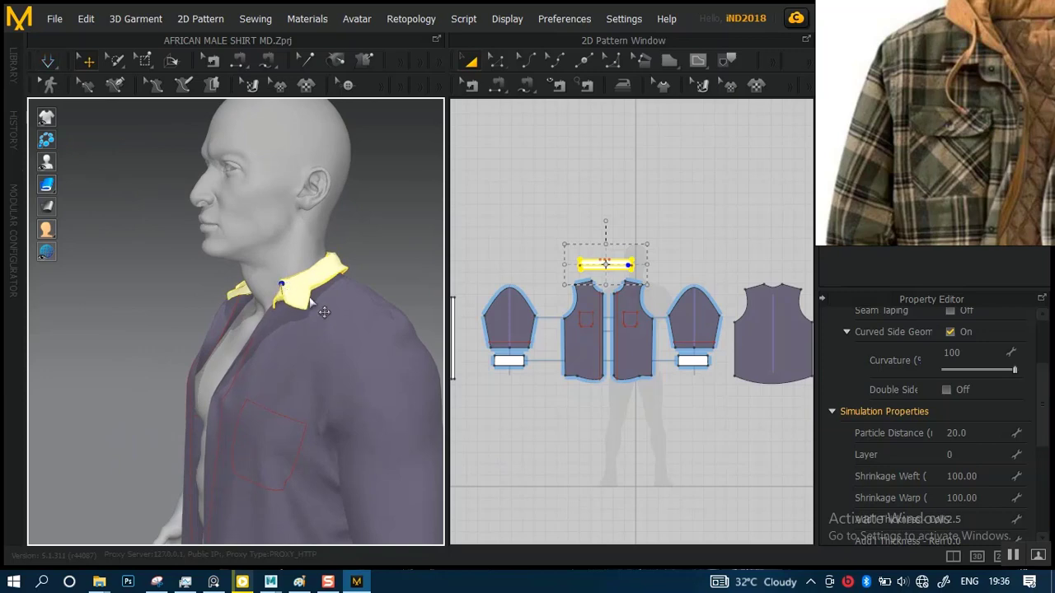
Pull the collar's fold corner on the avatar's left side farther forward along the front neckline
right_click_drag(288, 335, 185, 355)
scroll(308, 341, "up", 3)
scroll(294, 365, "down", 3)
scroll(224, 370, "up", 2)
scroll(336, 368, "up", 1)
right_click_drag(349, 378, 255, 370)
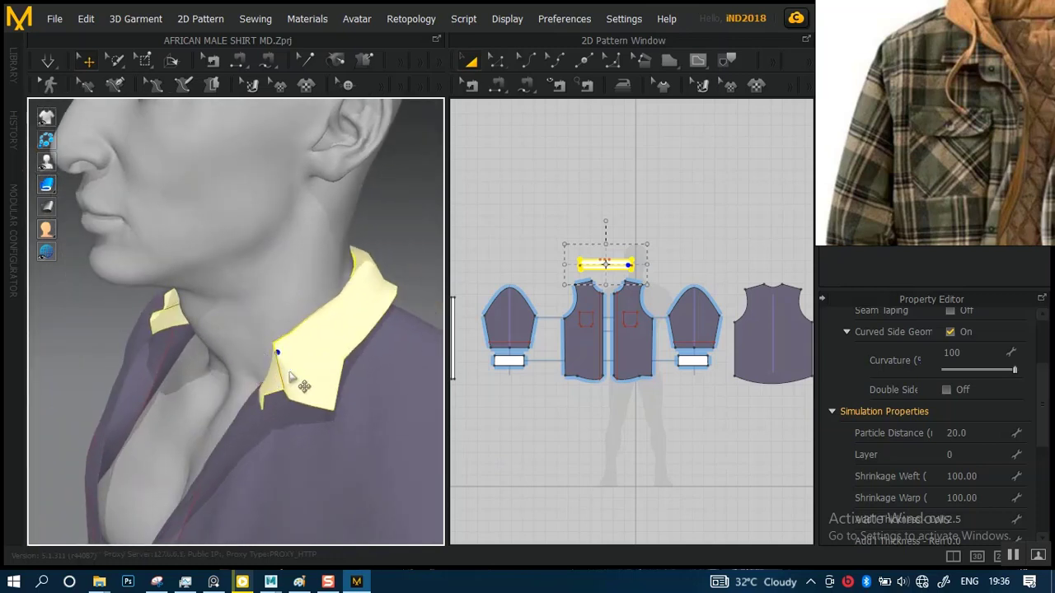
left_click_drag(290, 362, 236, 370)
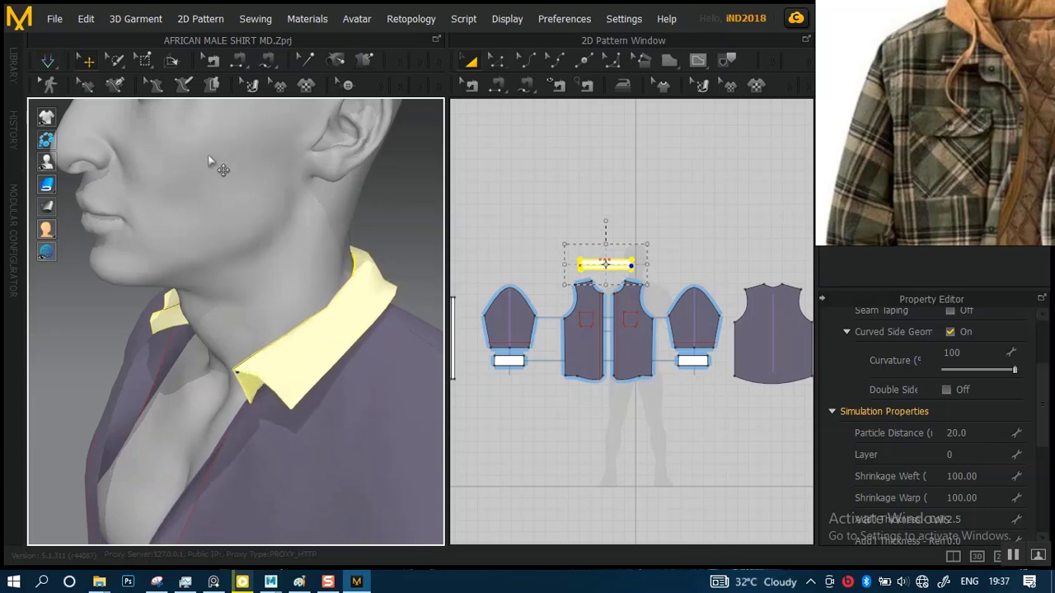
Pin the repositioned collar corner on the avatar's left side with box mesh selection and restart the simulation
left_click(144, 61)
right_click_drag(280, 269, 303, 329)
left_click(209, 294)
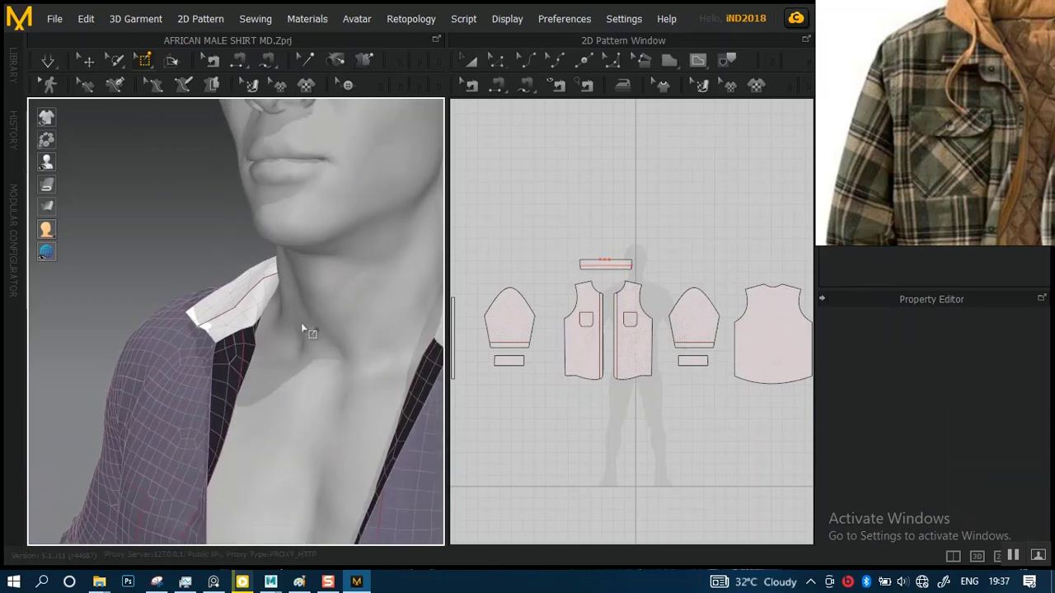
right_click_drag(231, 331, 329, 335)
key("space")
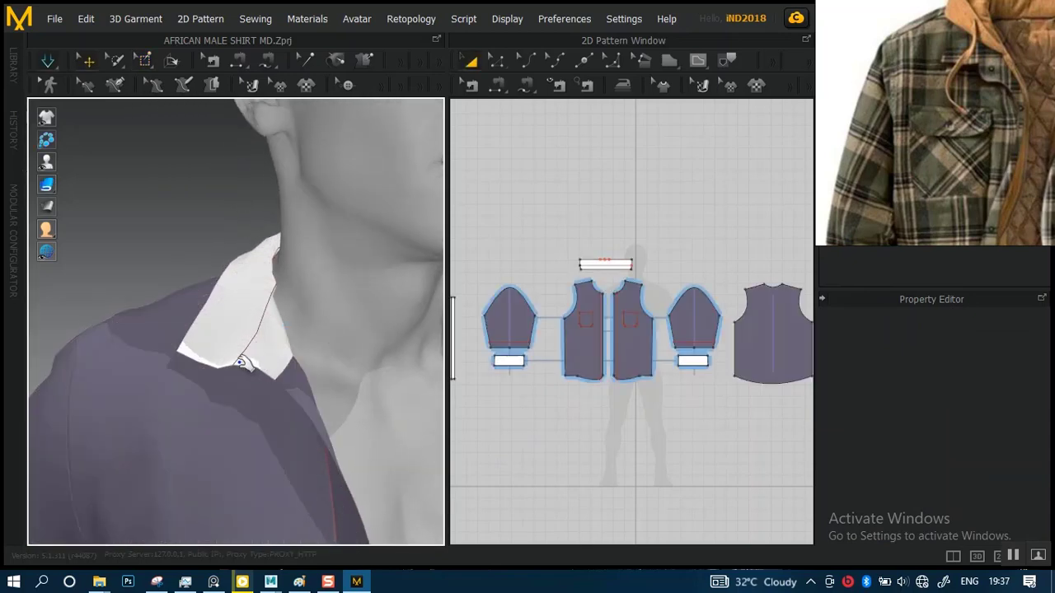
Pull the collar end on the avatar's right side forward onto the front neckline during simulation
right_click_drag(240, 362, 275, 366)
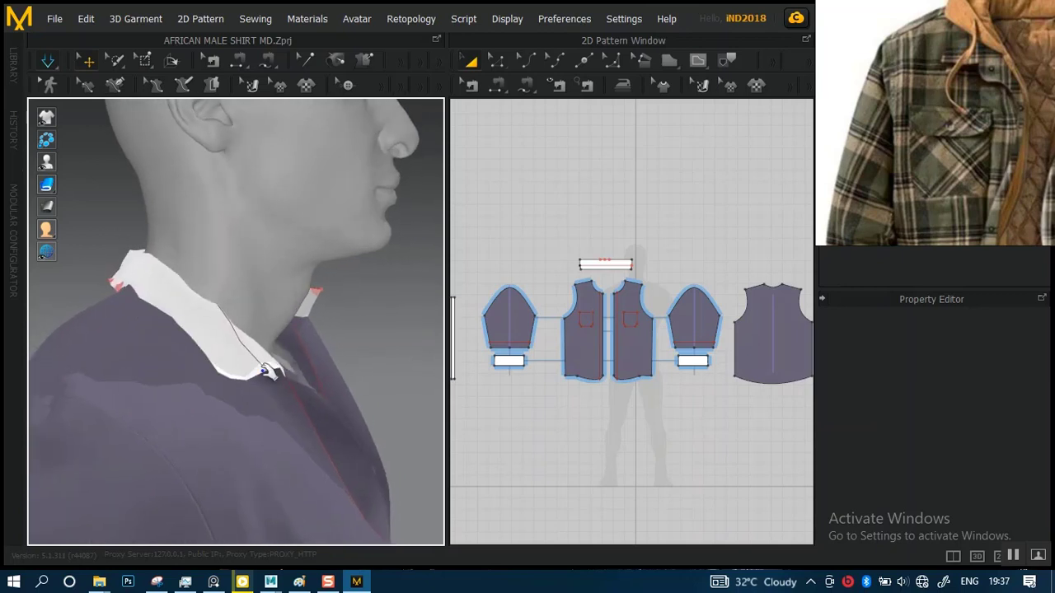
left_click_drag(265, 369, 313, 330)
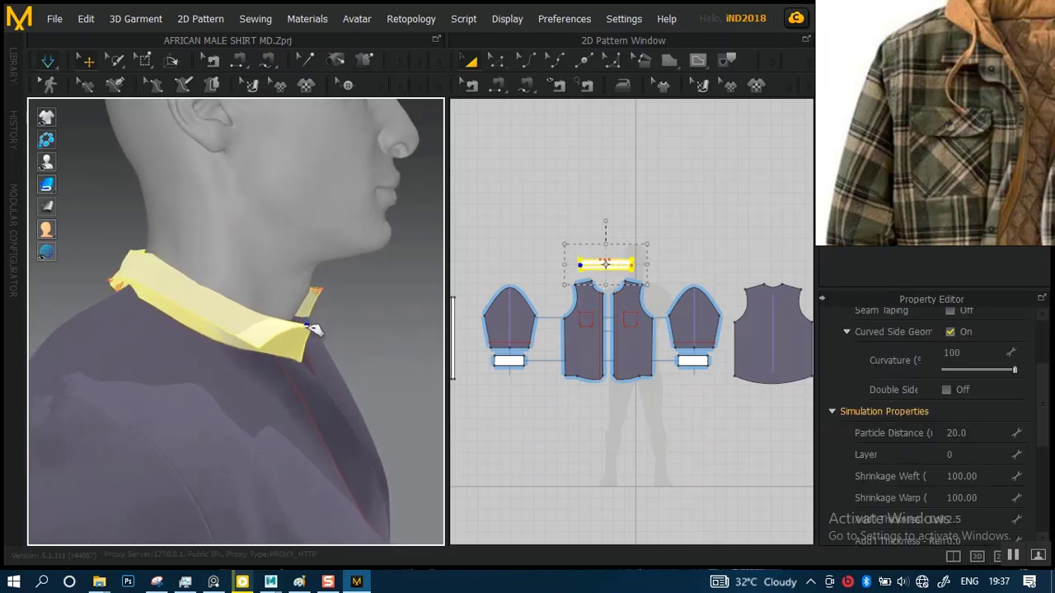
mouse_move(314, 329)
right_mouse_down()
mouse_move(354, 354)
mouse_move(236, 349)
mouse_move(300, 363)
mouse_move(229, 214)
mouse_move(240, 278)
mouse_move(279, 327)
mouse_move(296, 330)
right_mouse_up()
key("space")
left_click_drag(267, 342, 300, 331)
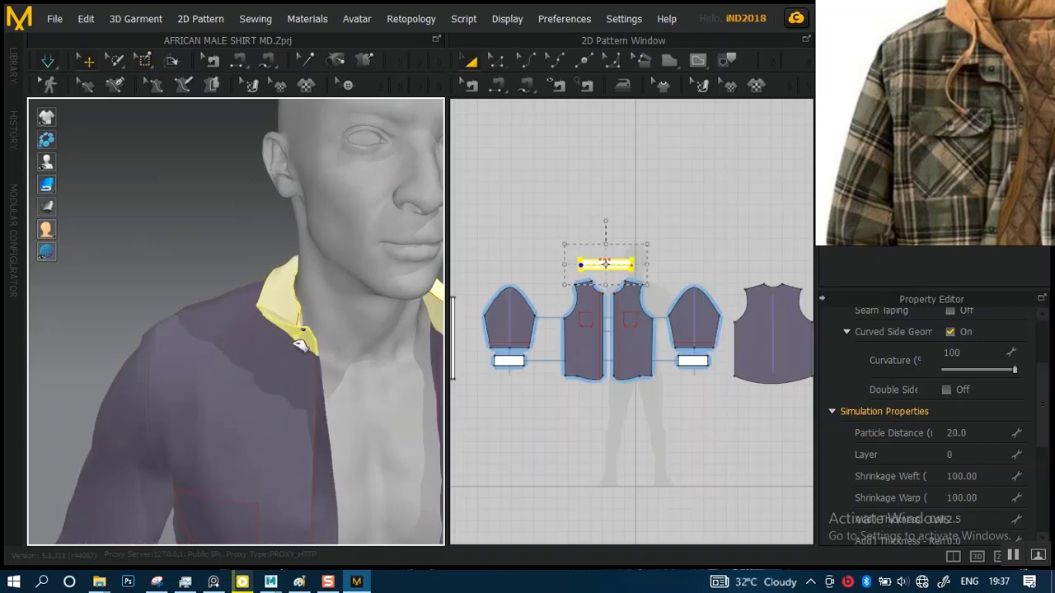
right_click_drag(276, 339, 363, 334)
left_click_drag(261, 356, 305, 323)
Pin the fold corner of the collar on the avatar's right side with box mesh selection, returning to Select/Move
key("w")
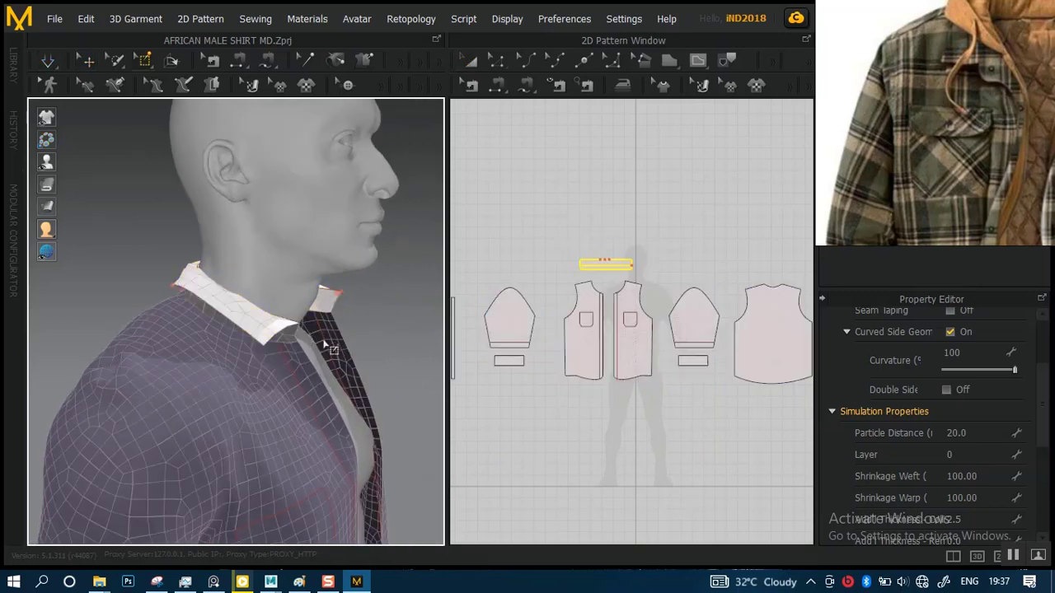
right_click_drag(325, 343, 190, 328)
scroll(314, 402, "up", 3)
right_click_drag(257, 329, 234, 321)
left_click_drag(238, 314, 255, 337)
right_click_drag(244, 340, 370, 345)
key("q")
Pull the collar flap on the avatar's right side outward during simulation and check how it folds around the pinned corner
scroll(313, 372, "down", 5)
scroll(312, 338, "up", 5)
right_click_drag(280, 339, 377, 350)
middle_click_drag(377, 338, 252, 324)
right_click_drag(252, 324, 225, 313)
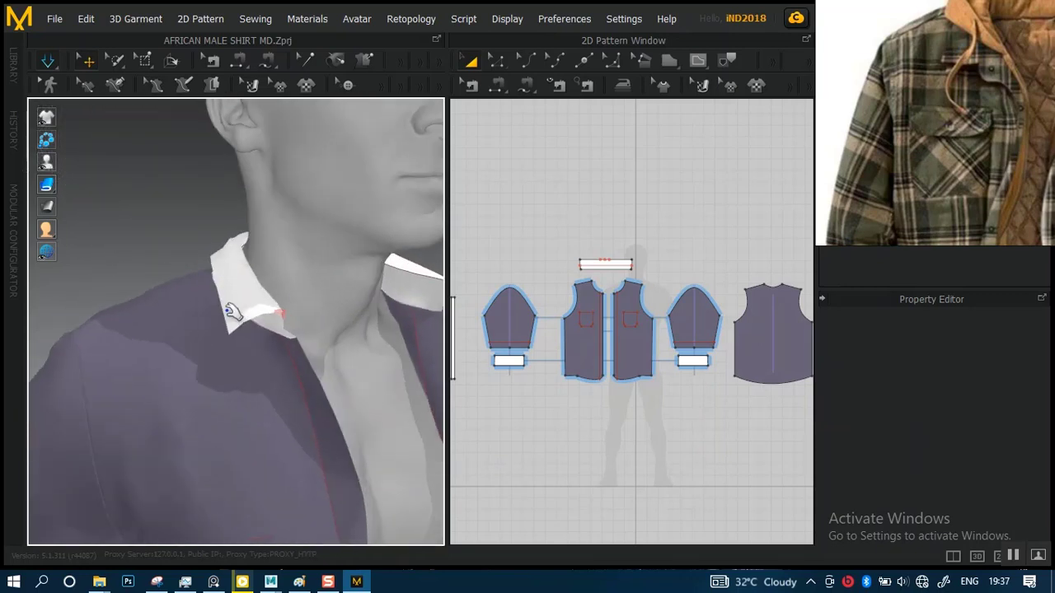
left_click(230, 336)
right_click_drag(330, 337, 325, 349)
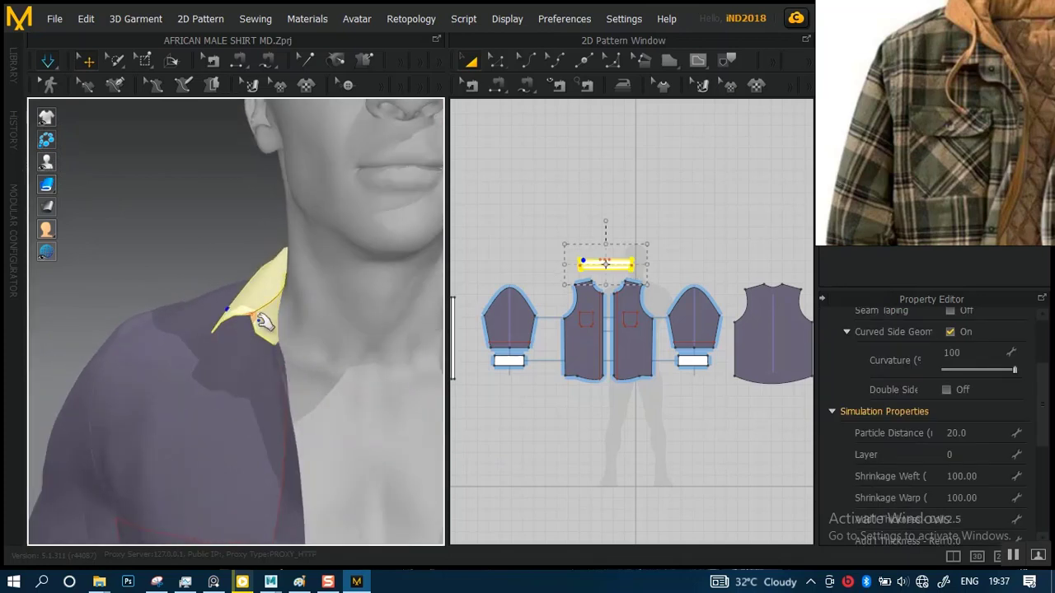
scroll(264, 321, "up", 10)
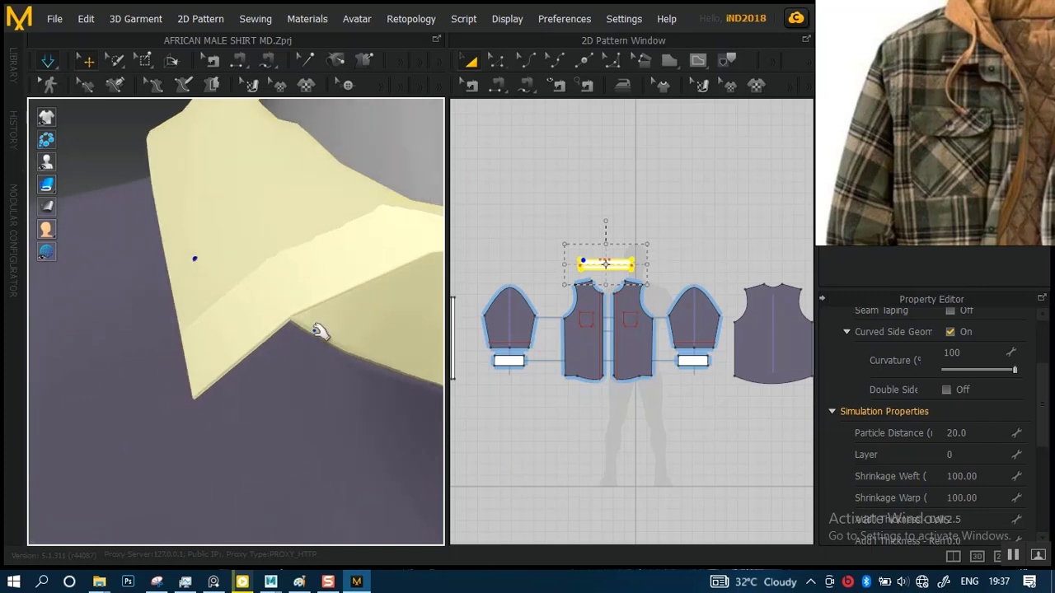
scroll(318, 331, "down", 6)
right_click_drag(303, 308, 213, 301)
scroll(215, 302, "down", 3)
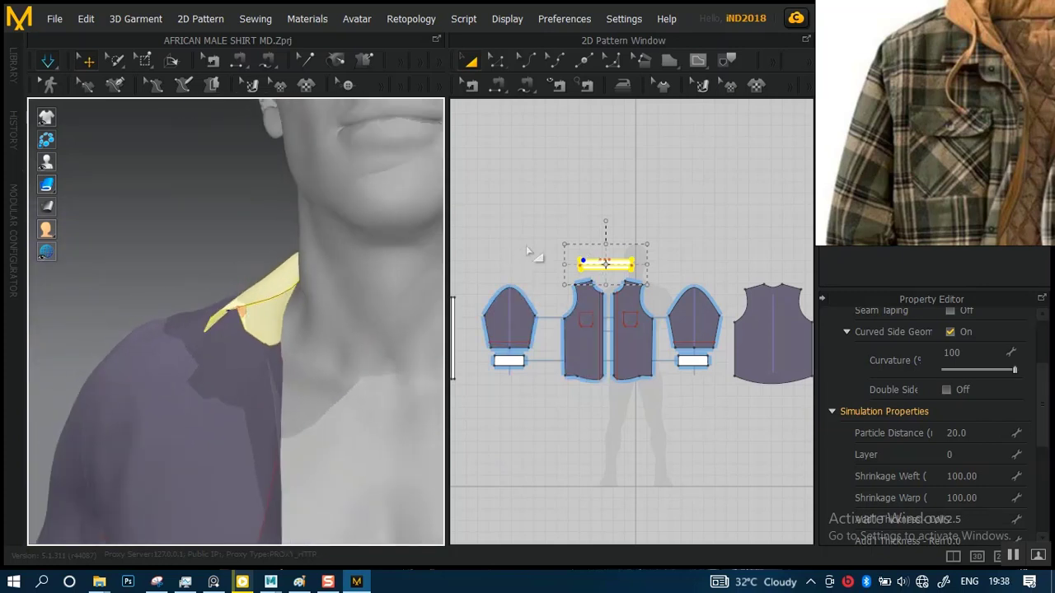
Pin the outer corner of the collar pattern's short end, on the avatar's right side, using mesh selection
scroll(528, 251, "up", 8)
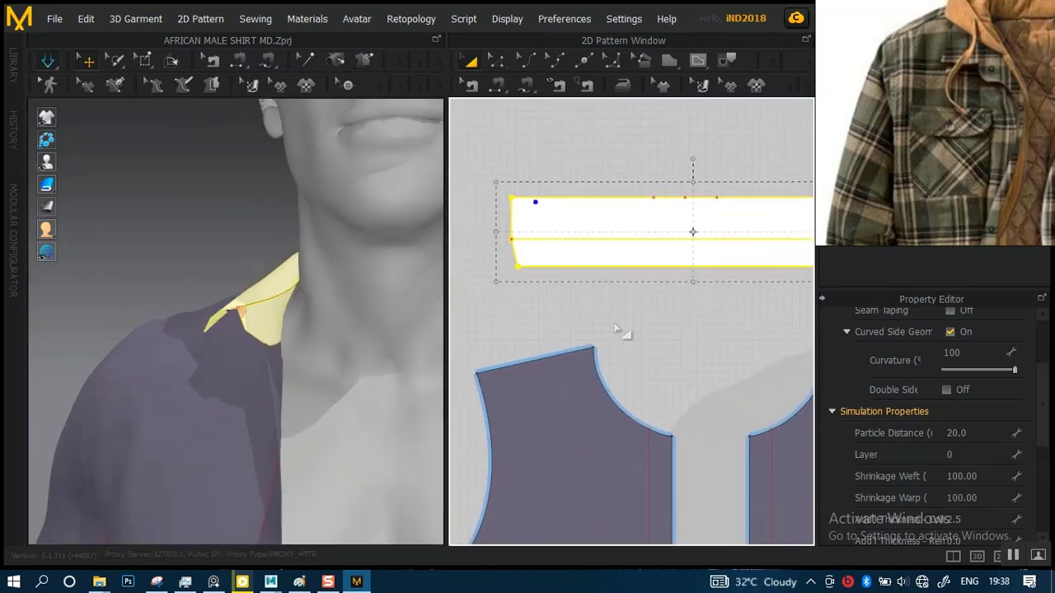
scroll(609, 330, "up", 4)
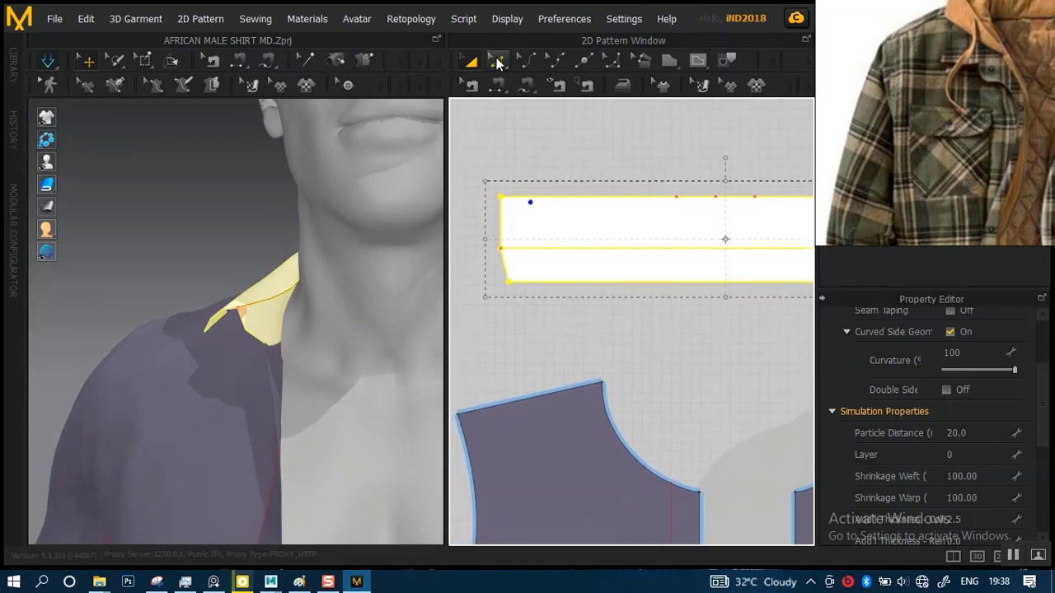
left_click(497, 62)
left_click(375, 248)
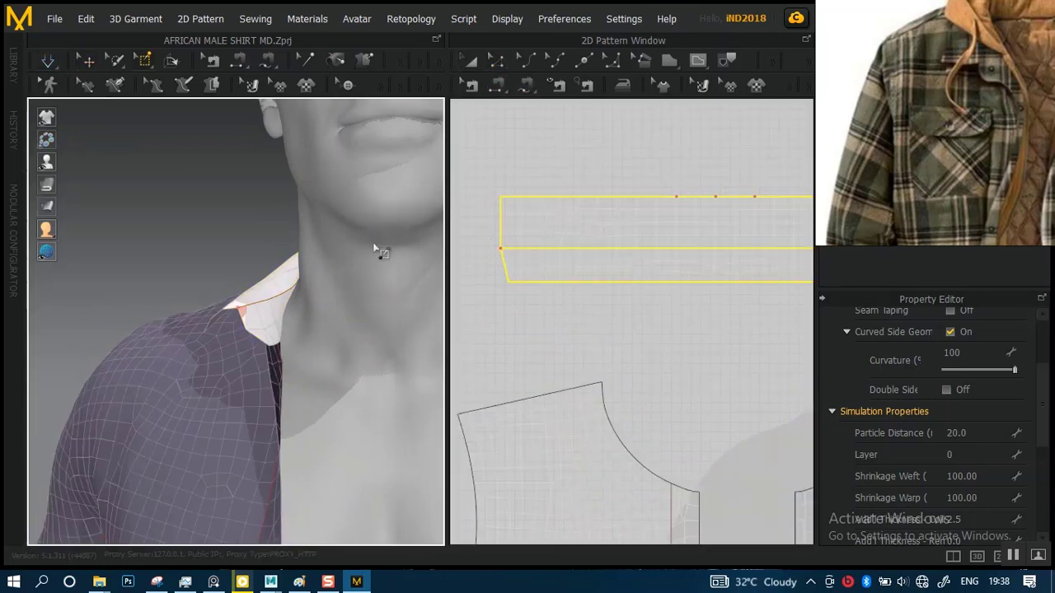
left_click(547, 221)
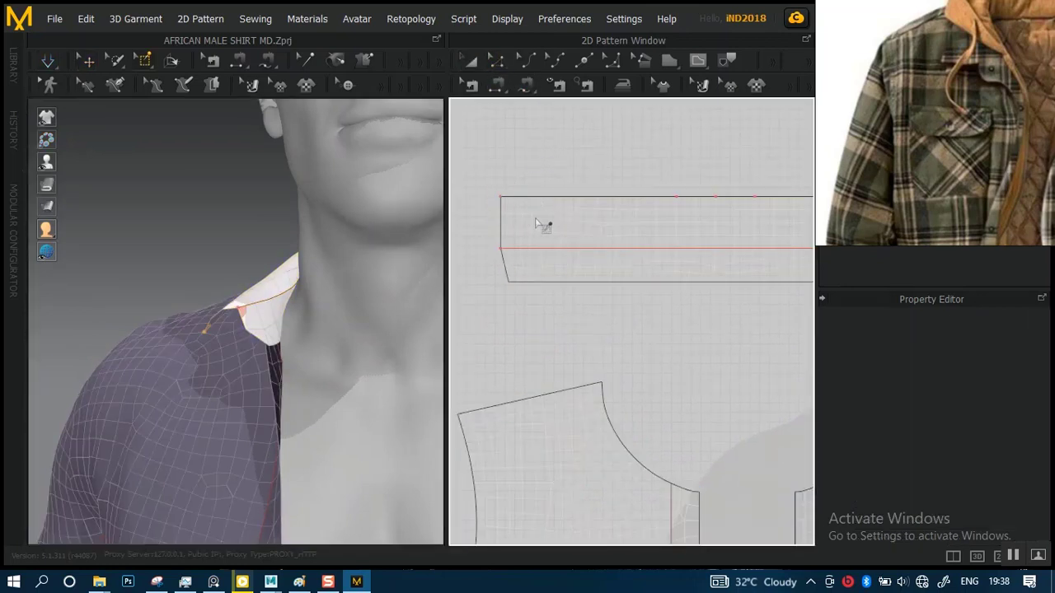
Select the outer segment of the collar's short end on the avatar's right with Edit Pattern and examine the collar tips in 3D
scroll(550, 226, "down", 4)
mouse_move(572, 238)
middle_mouse_down()
mouse_move(471, 235)
mouse_move(581, 244)
middle_mouse_up()
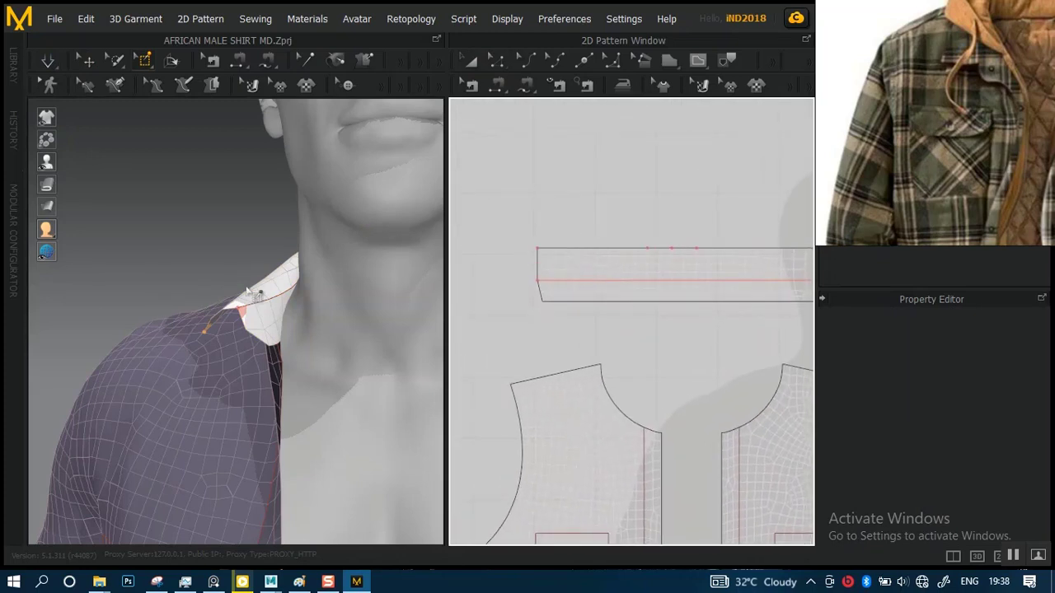
right_click_drag(246, 289, 285, 273)
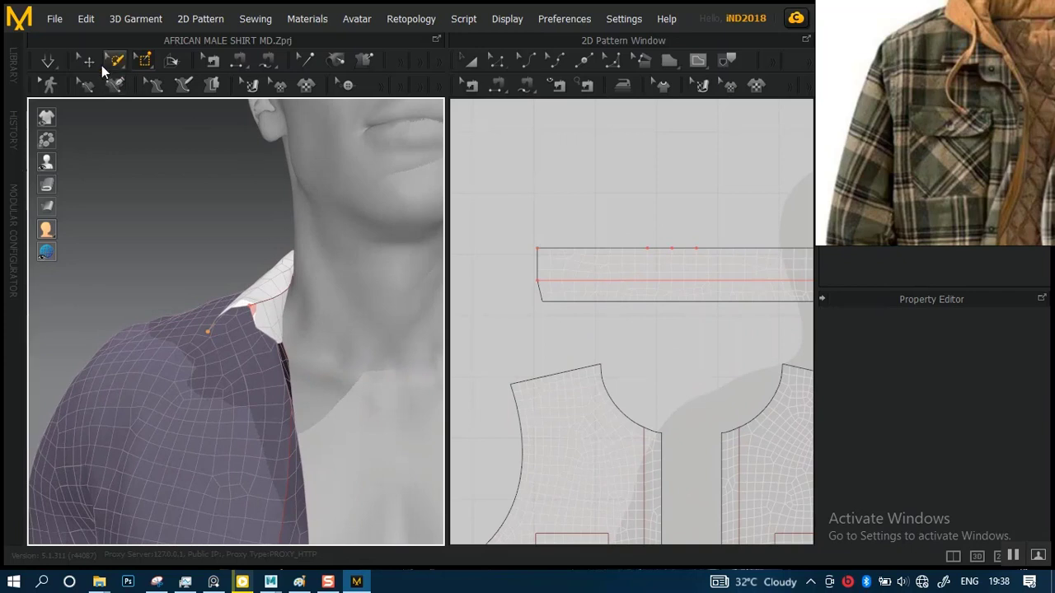
left_click(88, 60)
key("ctrl+a")
left_click_drag(515, 207, 548, 270)
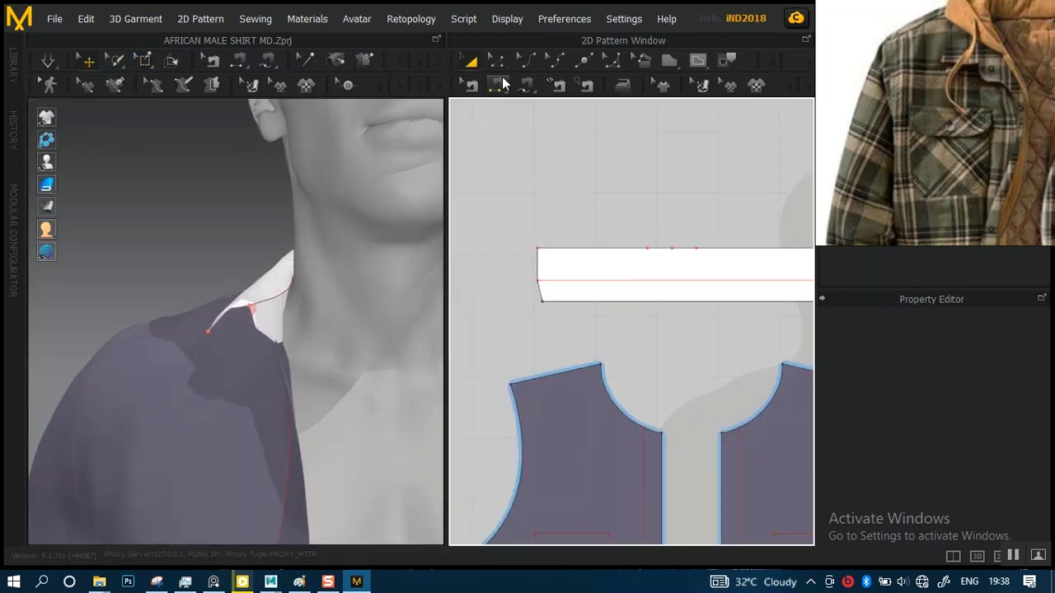
key("z")
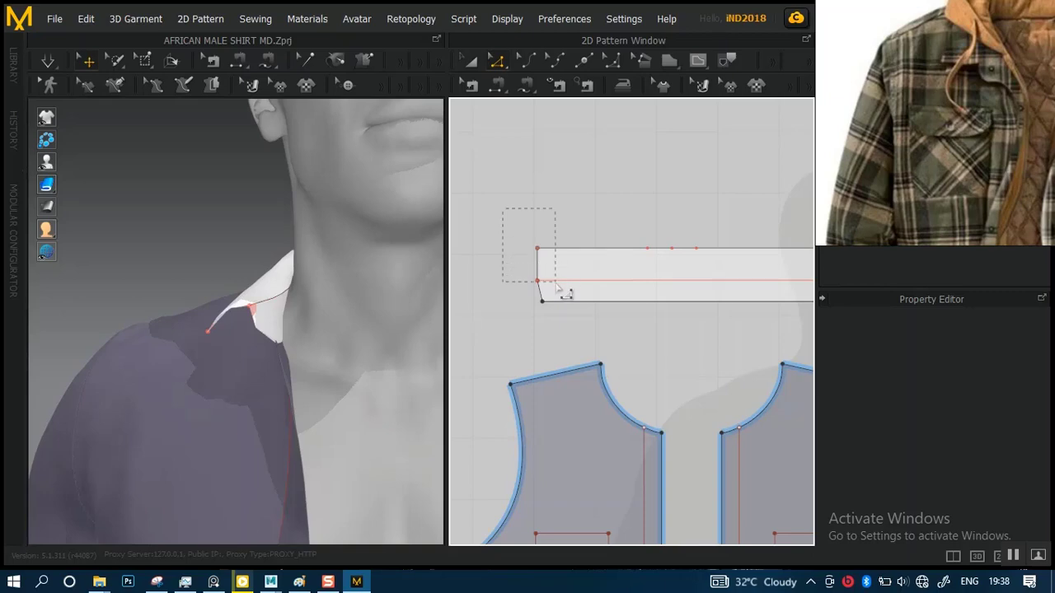
left_click_drag(556, 285, 557, 286)
right_click_drag(236, 318, 302, 283)
scroll(316, 309, "up", 5)
scroll(315, 309, "down", 2)
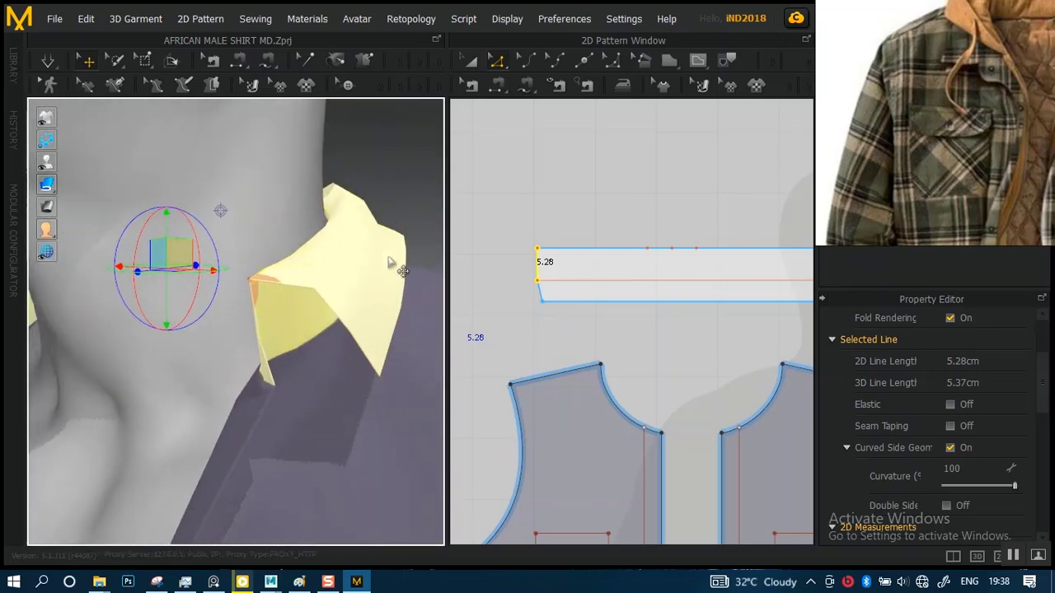
Extend the outer corner of the collar's short end, on the avatar's right side, outward by about 2.9 cm
left_click(533, 241)
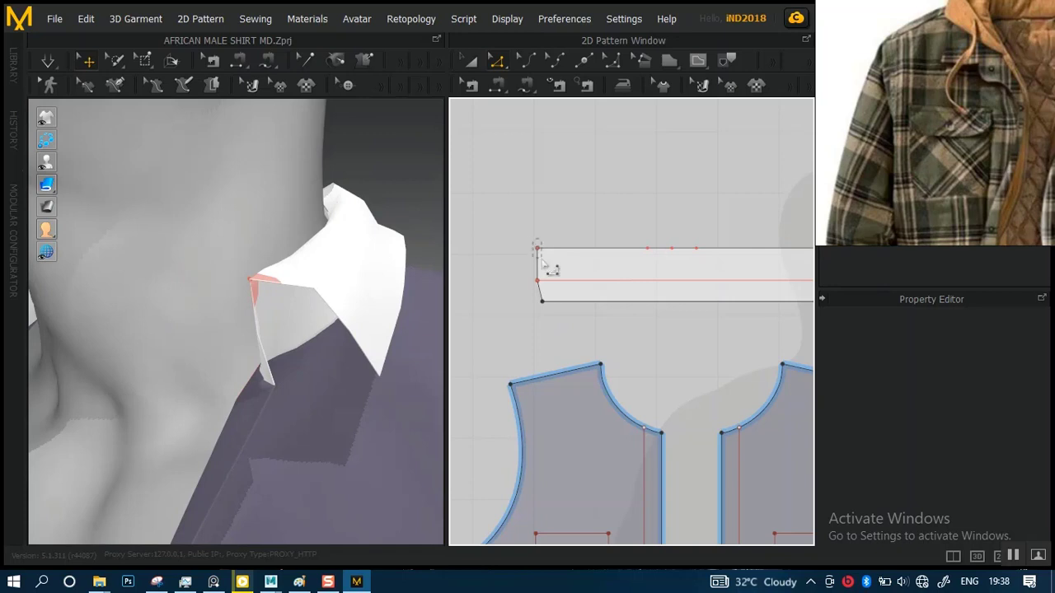
left_click(547, 271)
scroll(544, 264, "down", 3)
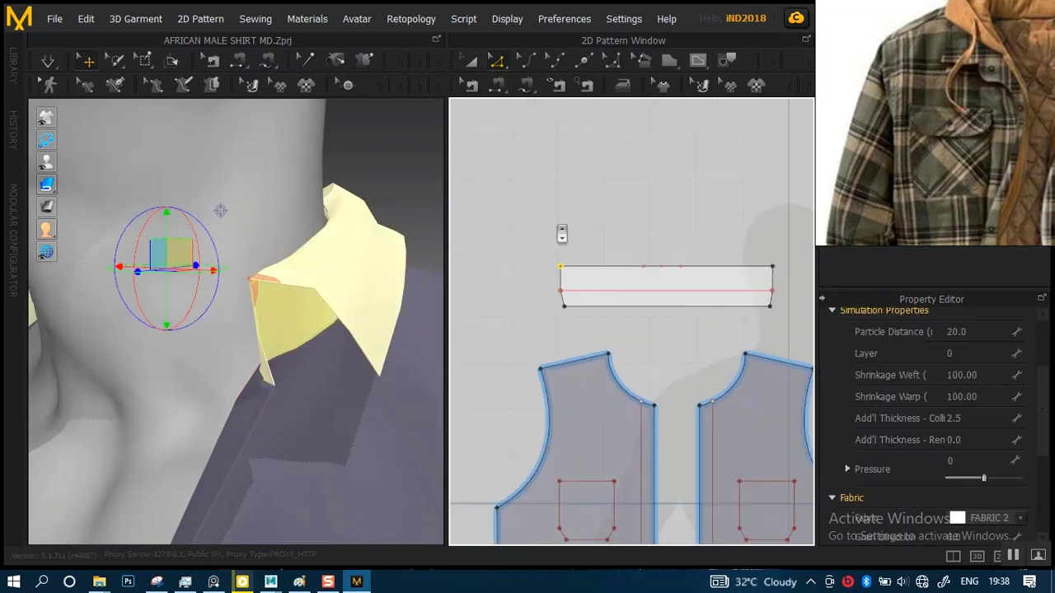
left_click_drag(707, 257, 733, 284)
scroll(616, 313, "up", 3)
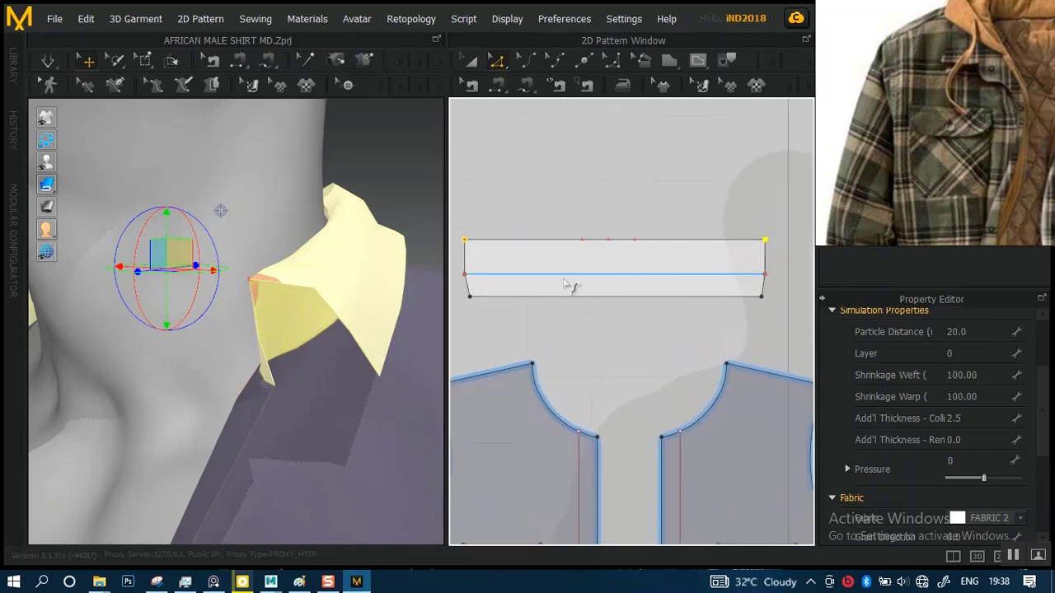
right_click_drag(567, 285, 608, 309)
middle_click_drag(608, 309, 618, 319)
left_click_drag(497, 234, 499, 273)
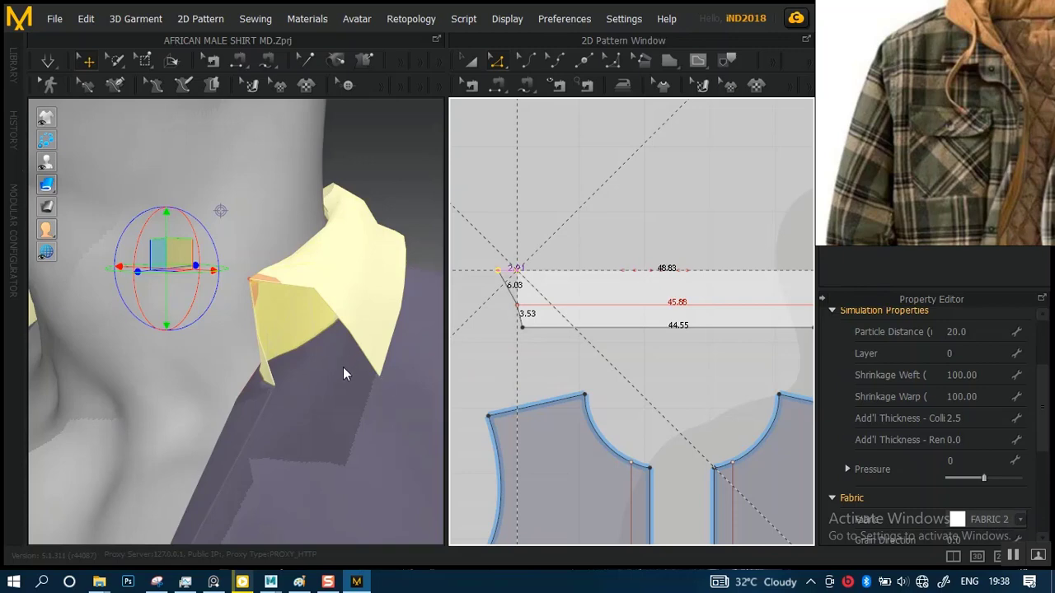
Extend the outer corner at the collar's opposite short end outward into a matching slanted point
scroll(350, 370, "down", 5)
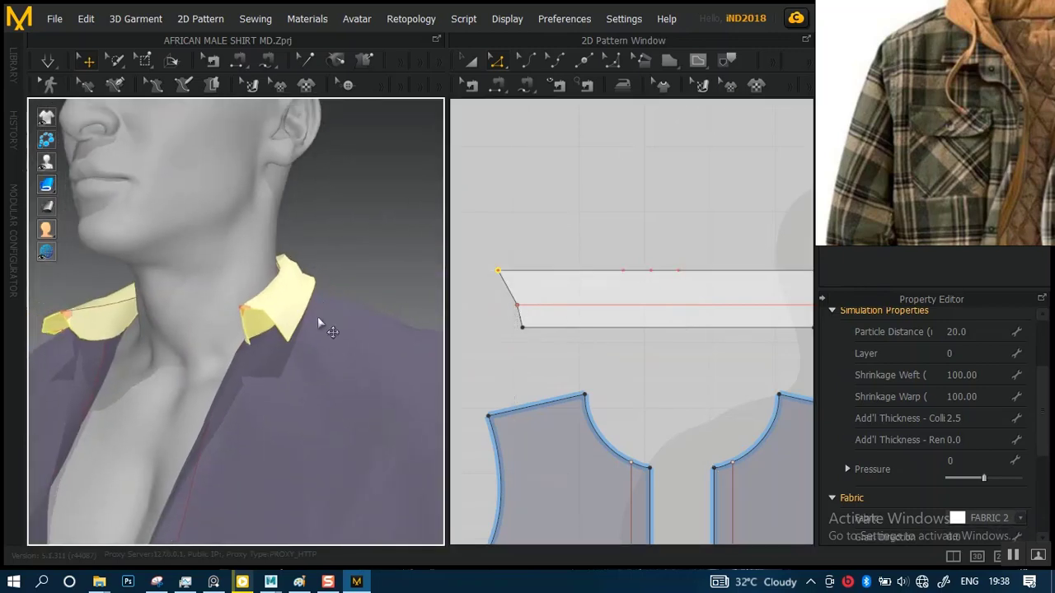
right_click_drag(285, 354, 318, 355)
middle_click_drag(725, 330, 504, 324)
scroll(623, 316, "up", 3)
left_click_drag(556, 211, 616, 252)
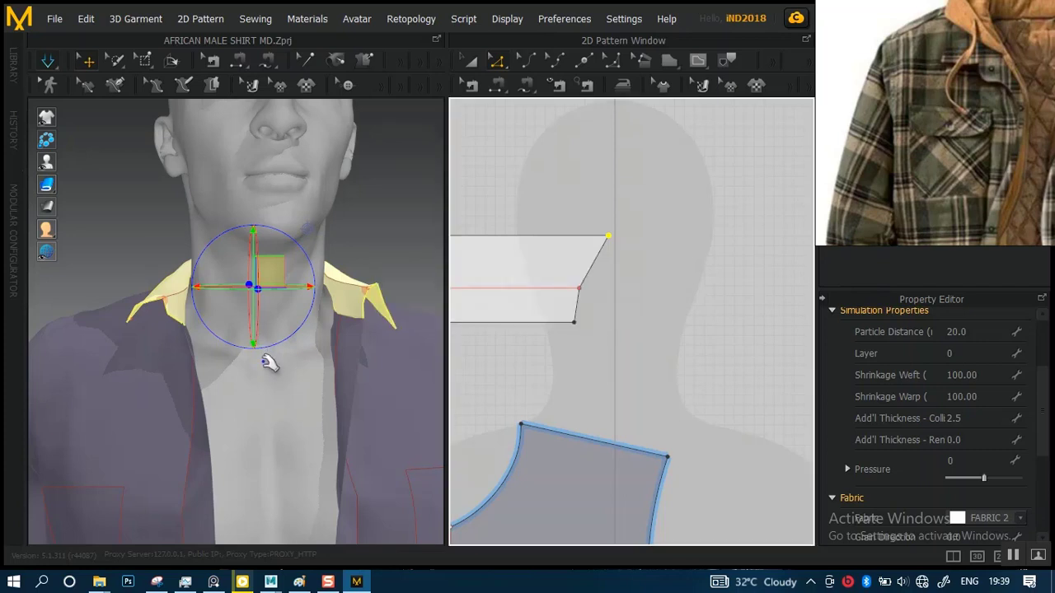
Simulate the garment and examine the extended collar points from the front, side and close up
scroll(271, 361, "down", 2)
right_click_drag(271, 358, 320, 341)
scroll(280, 340, "up", 2)
right_click_drag(247, 346, 351, 365)
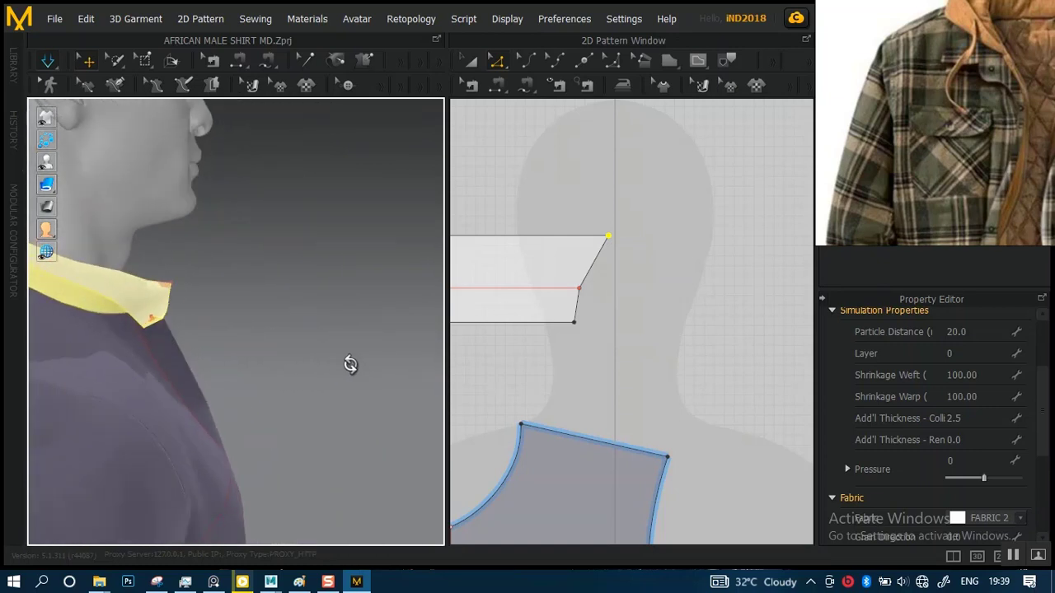
middle_click_drag(285, 344, 301, 330)
mouse_move(301, 329)
right_mouse_down()
mouse_move(308, 396)
mouse_move(384, 384)
mouse_move(307, 373)
mouse_move(313, 313)
right_mouse_up()
scroll(306, 373, "up", 2)
scroll(318, 348, "up", 2)
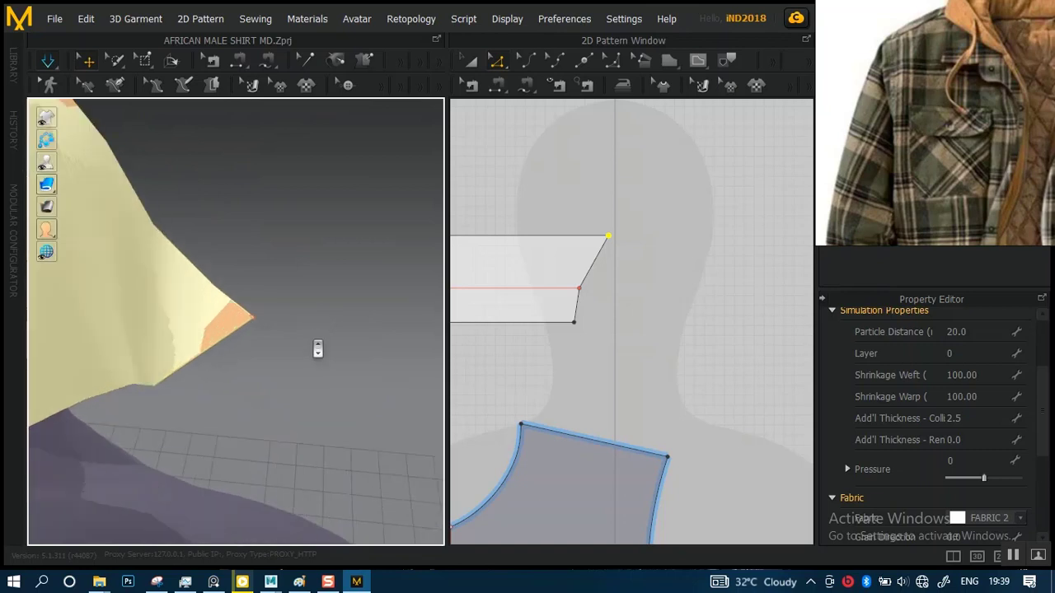
right_click_drag(263, 276, 211, 165)
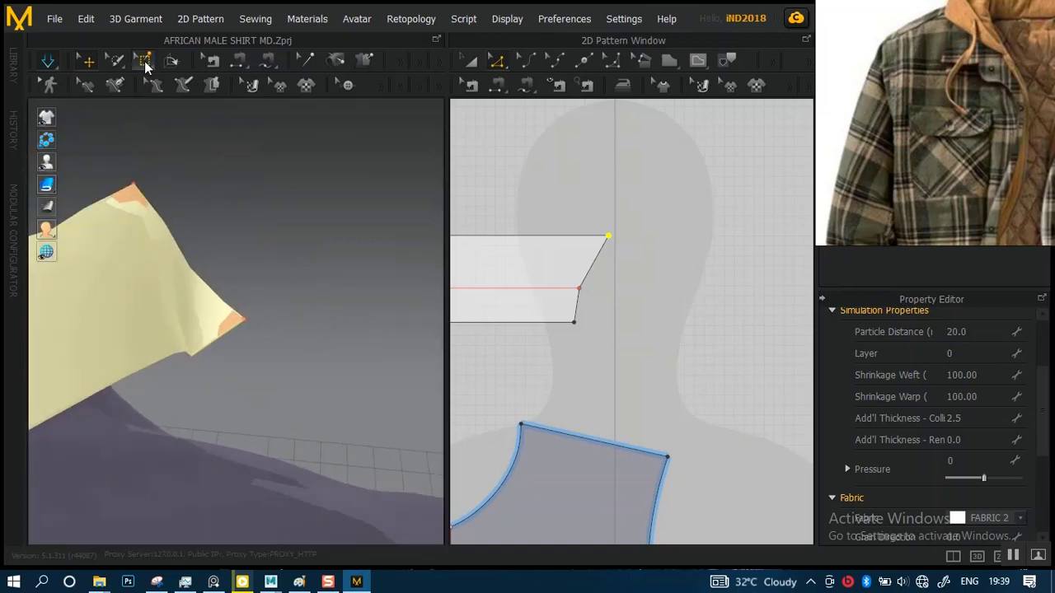
Remove the pin from the outer corner of the collar on the avatar's right side with box mesh selection
mouse_move(144, 61)
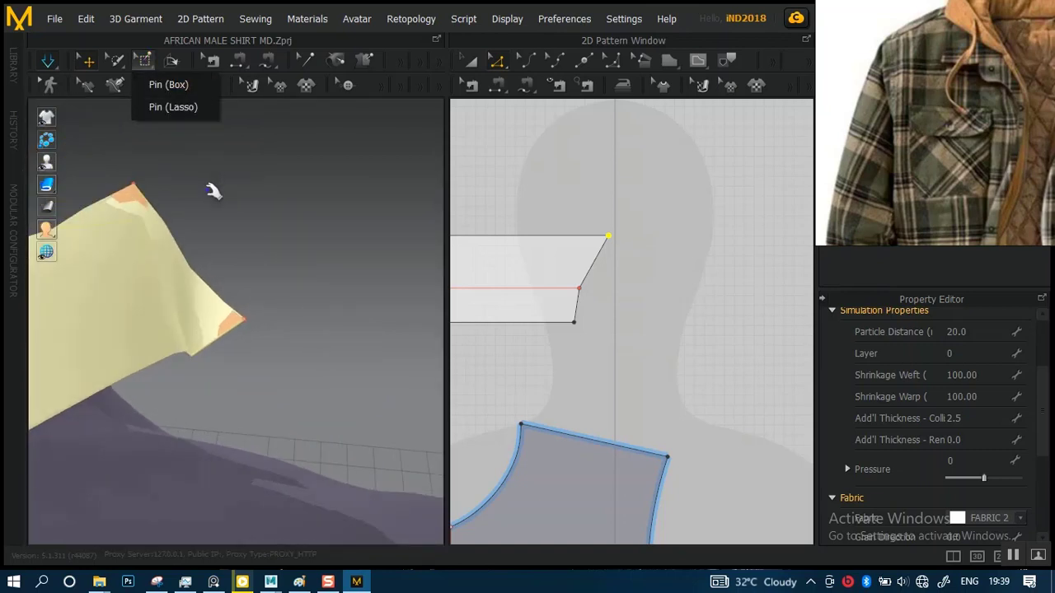
left_click(144, 61)
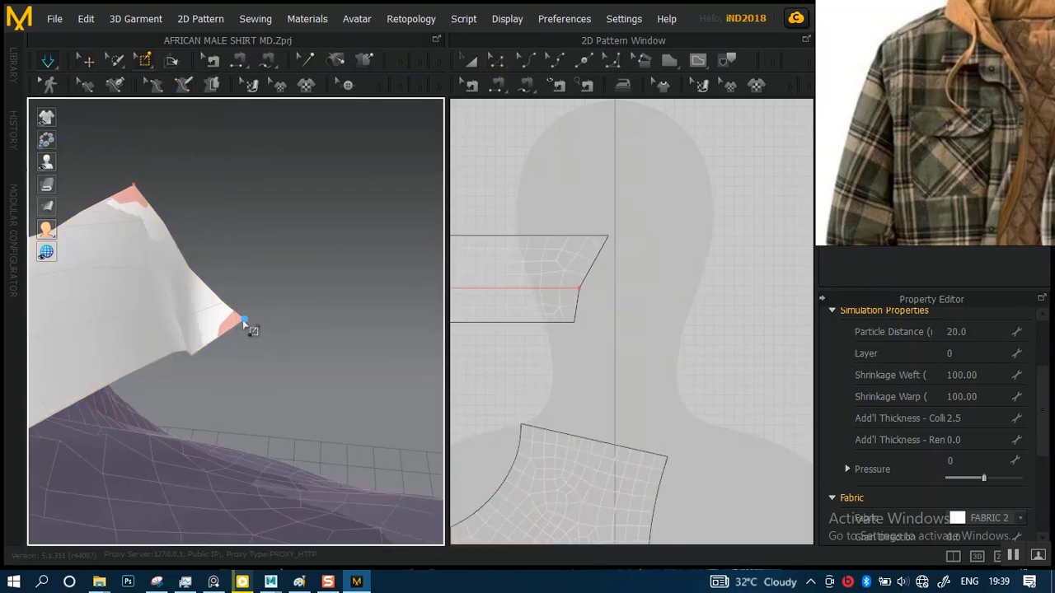
left_click(243, 320)
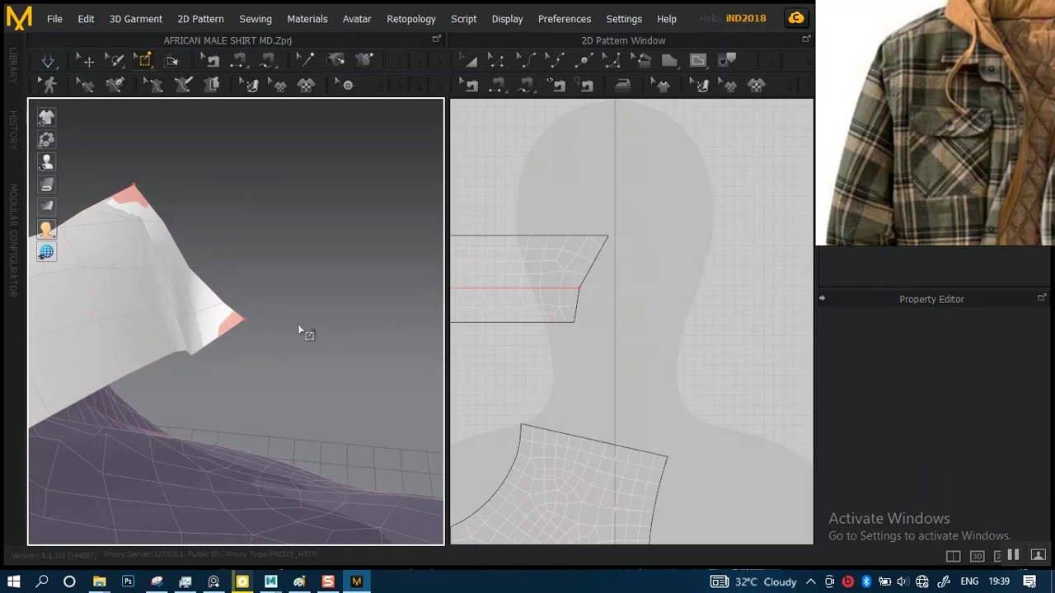
scroll(287, 331, "up", 5)
scroll(286, 328, "down", 5)
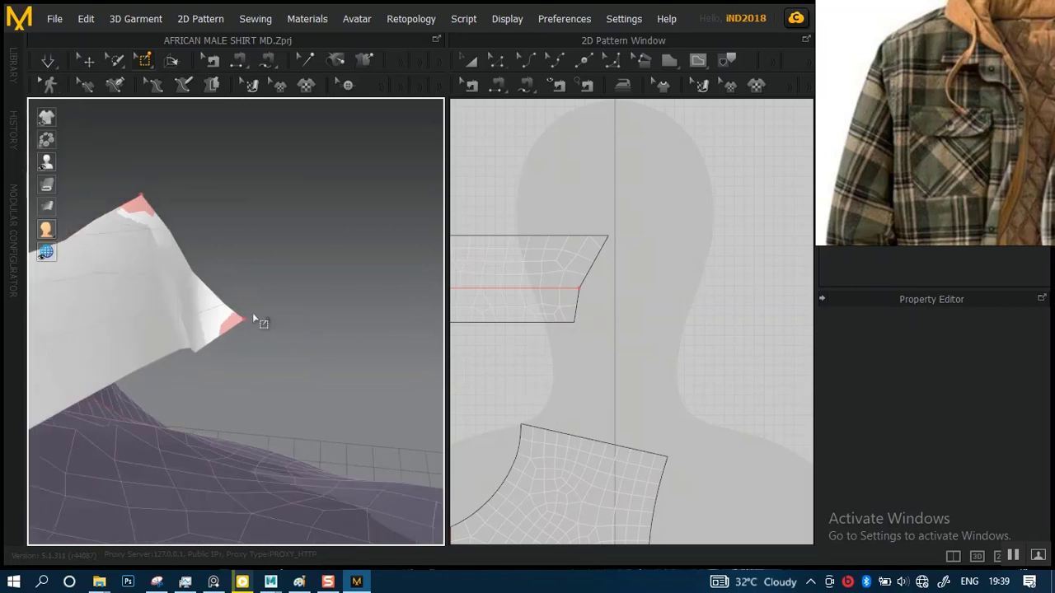
left_click(1012, 556)
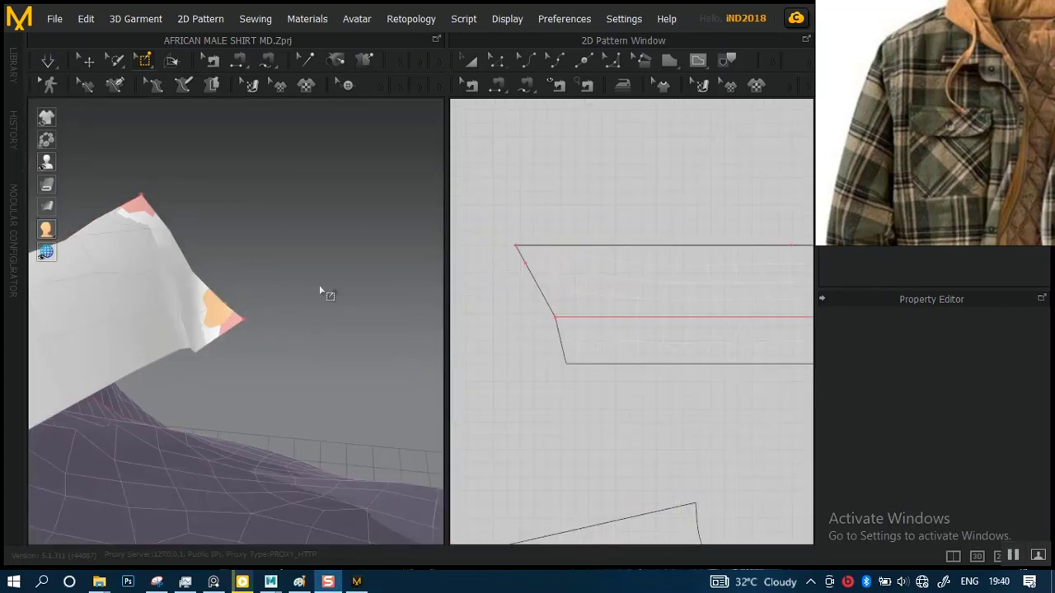
left_click_drag(487, 207, 551, 300)
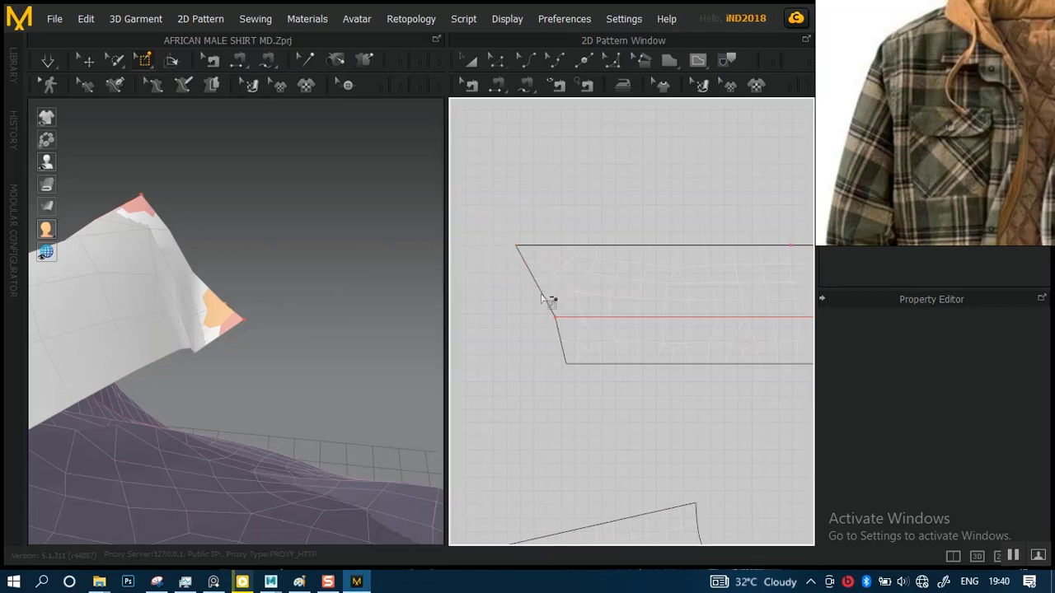
Simulate so the freed collar tip drops into place, check both collar points from the front, and return to Select/Move
key("space")
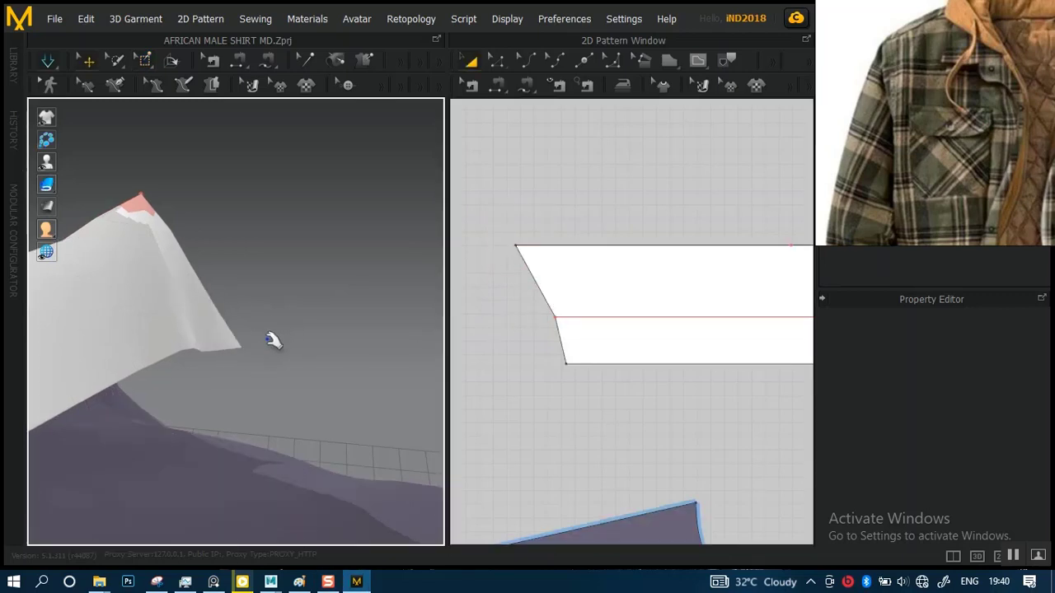
right_click_drag(255, 377, 261, 318)
middle_click_drag(266, 367, 287, 351)
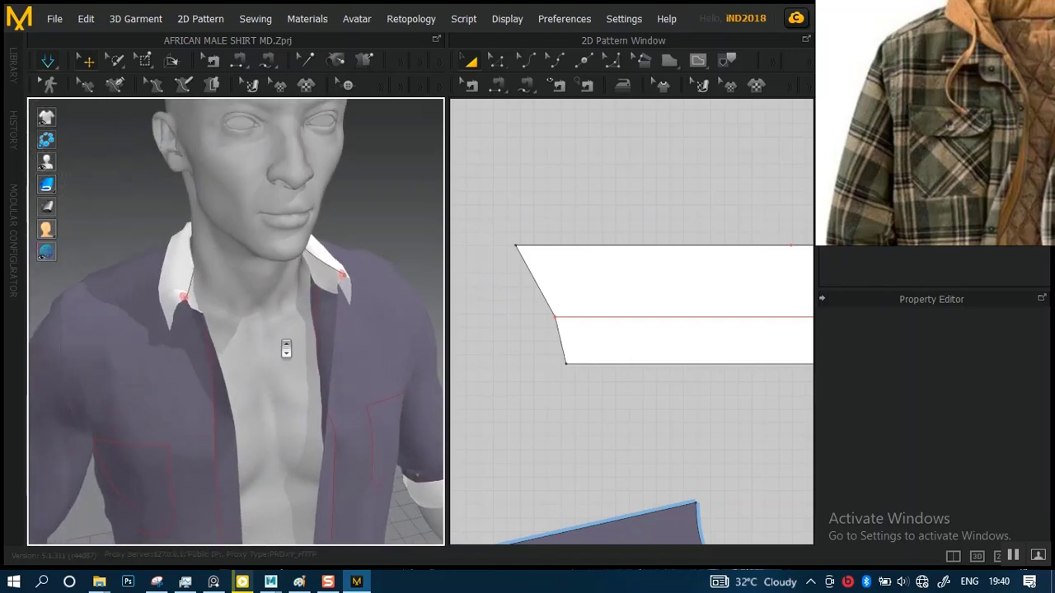
scroll(288, 351, "down", 4)
right_click_drag(280, 306, 274, 305)
scroll(285, 326, "up", 2)
key("w")
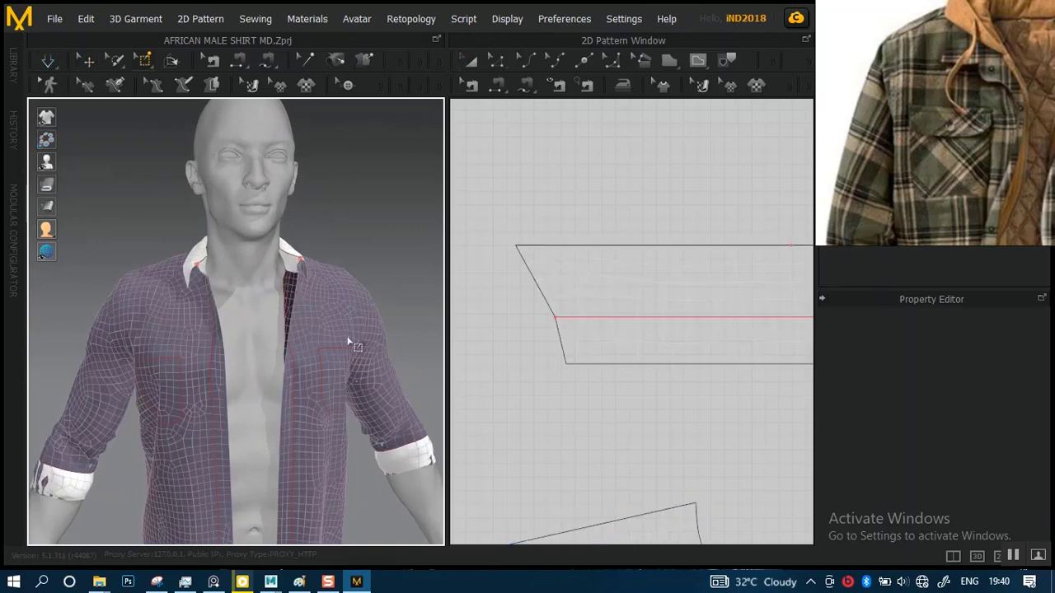
left_click(92, 64)
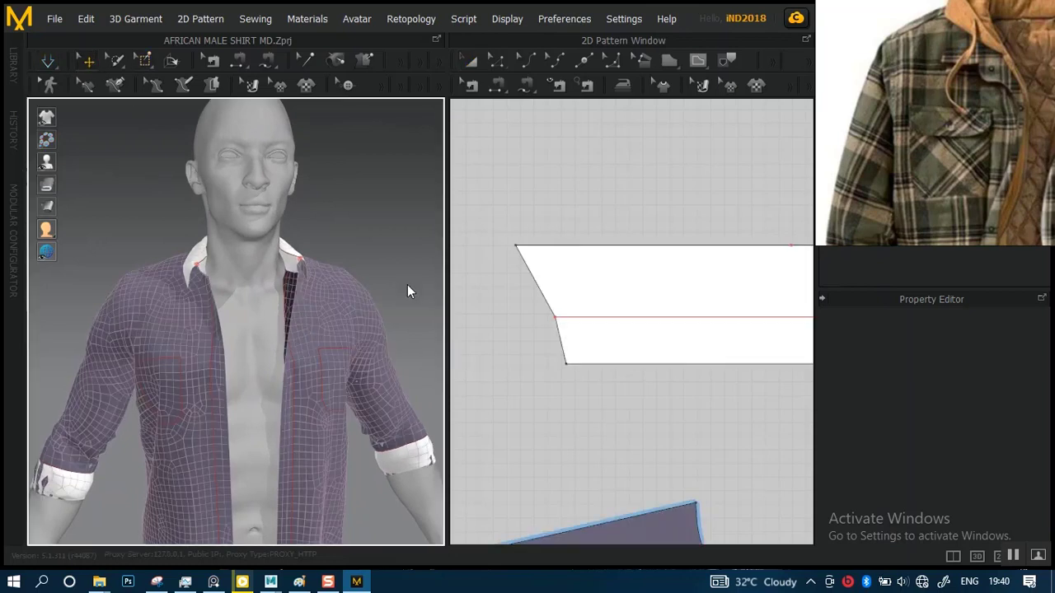
Lengthen the chest pocket outline on the avatar's left front panel downward to a total line length of about 48.36 cm
scroll(596, 342, "down", 6)
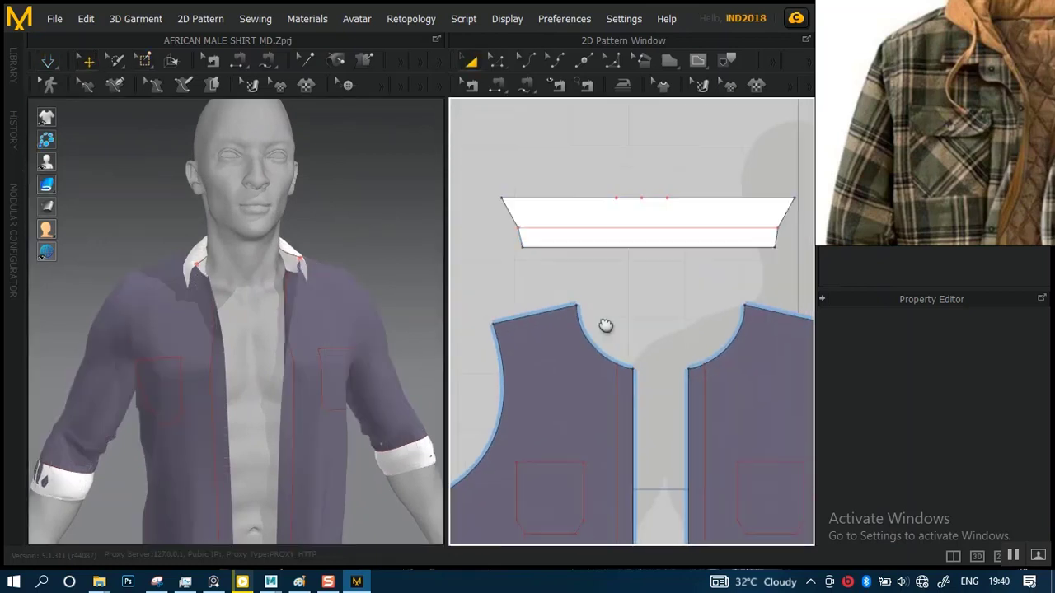
scroll(635, 370, "up", 8)
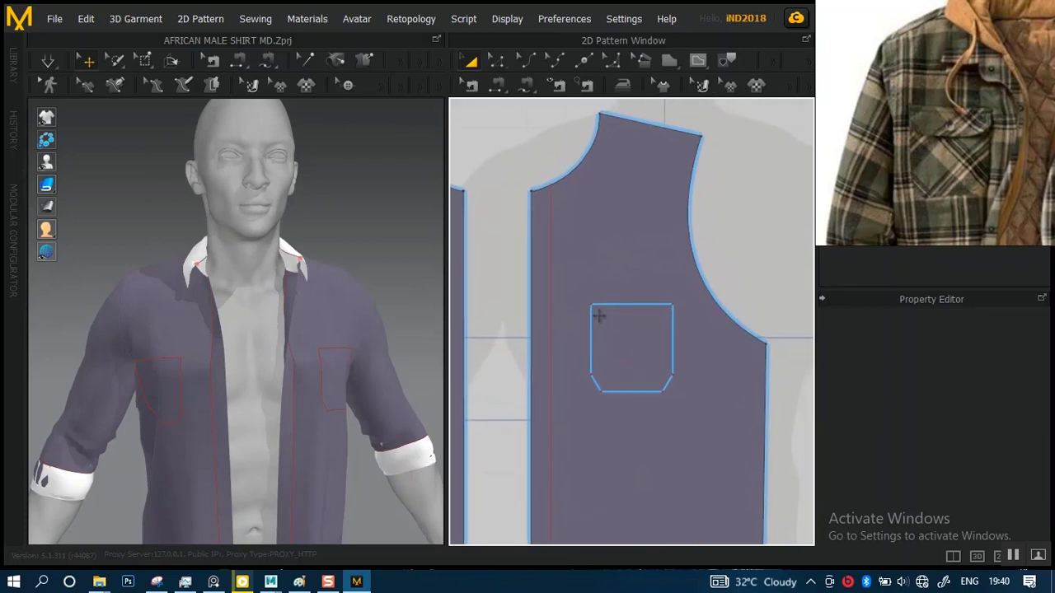
scroll(360, 368, "up", 5)
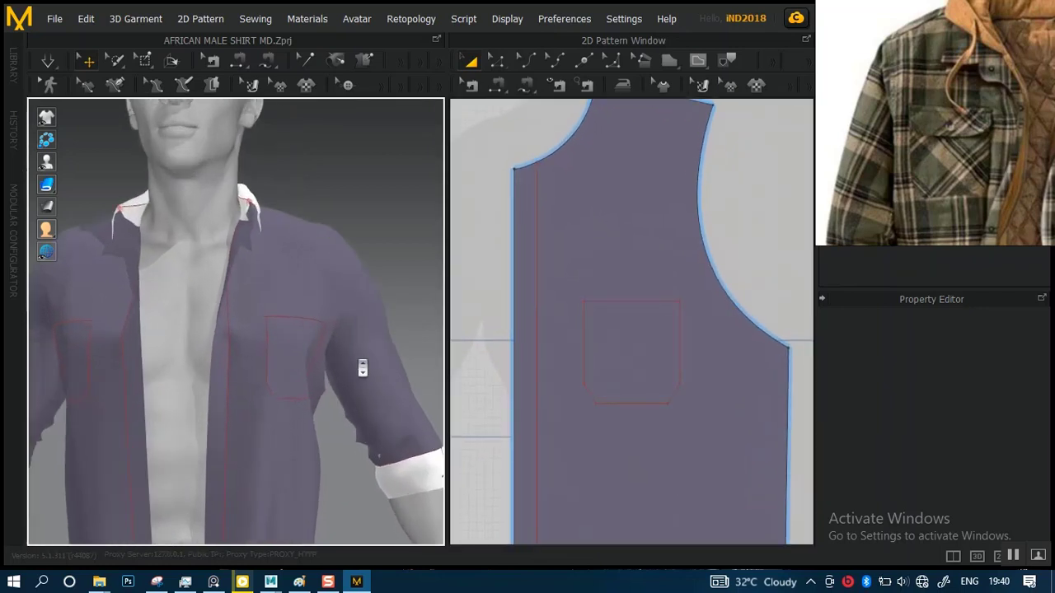
right_click_drag(334, 327, 254, 352)
scroll(316, 346, "down", 4)
scroll(285, 339, "down", 3)
scroll(286, 342, "up", 3)
left_click(617, 349)
scroll(618, 354, "up", 2)
right_click_drag(621, 379, 619, 301)
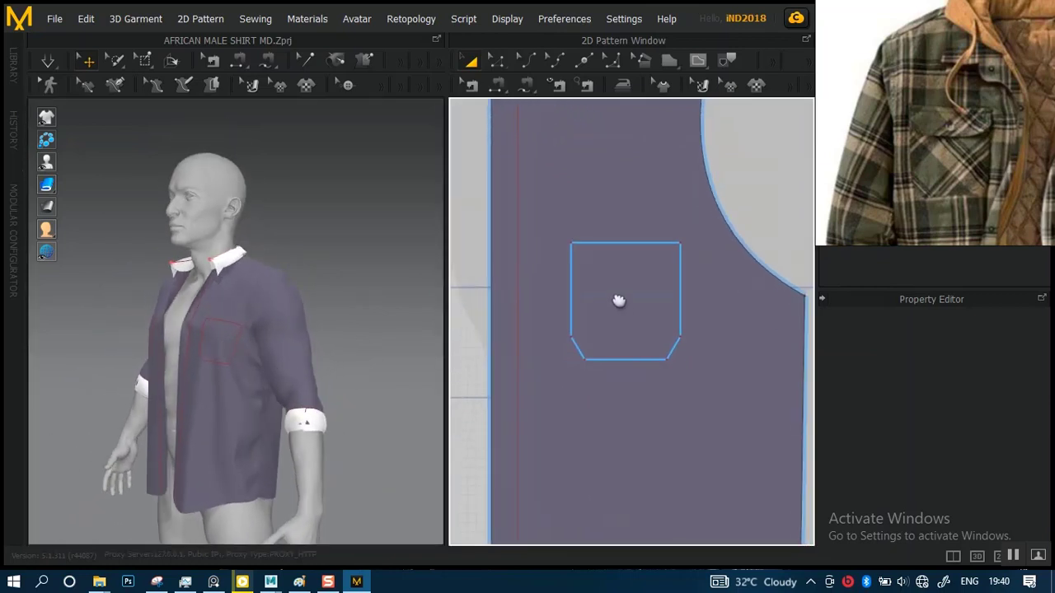
left_click(618, 352)
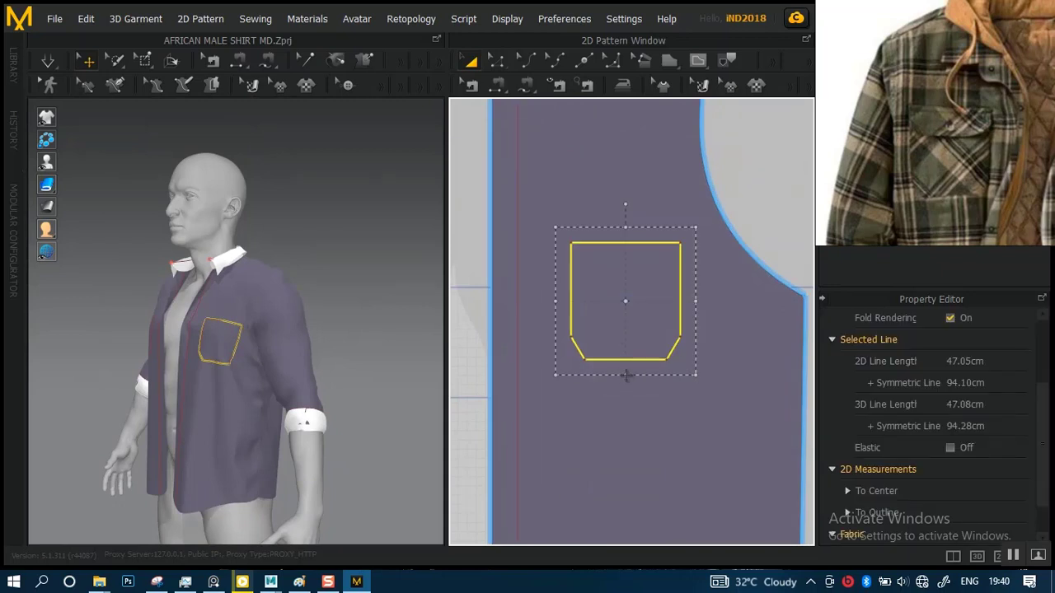
left_click_drag(626, 376, 626, 380)
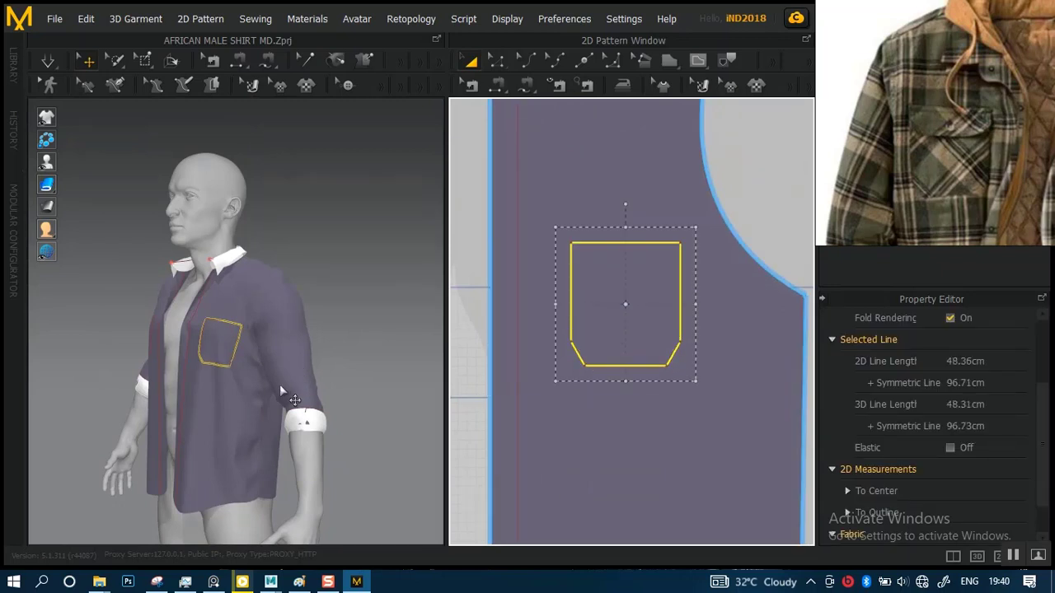
Simulate the shirt briefly and check the enlarged pocket outline from the front
right_click_drag(279, 384, 326, 367)
key("space")
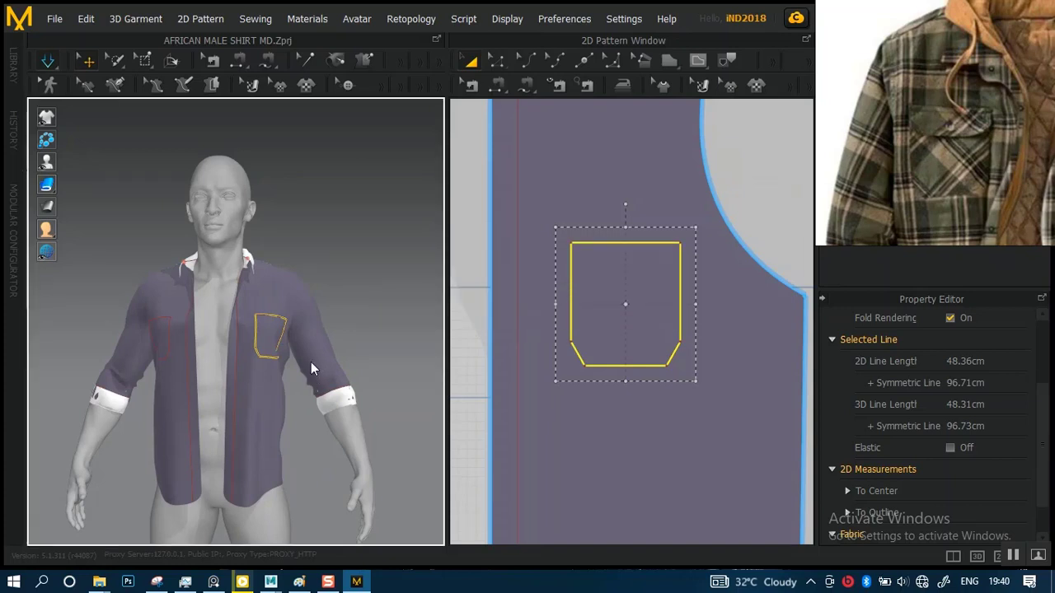
scroll(302, 374, "up", 2)
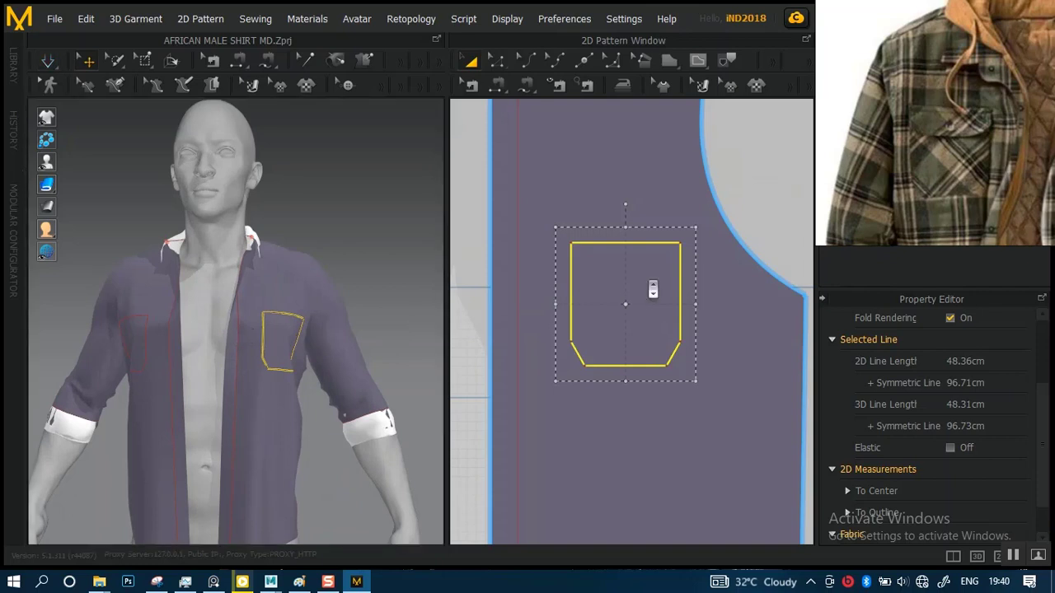
scroll(653, 289, "down", 2)
scroll(624, 270, "down", 2)
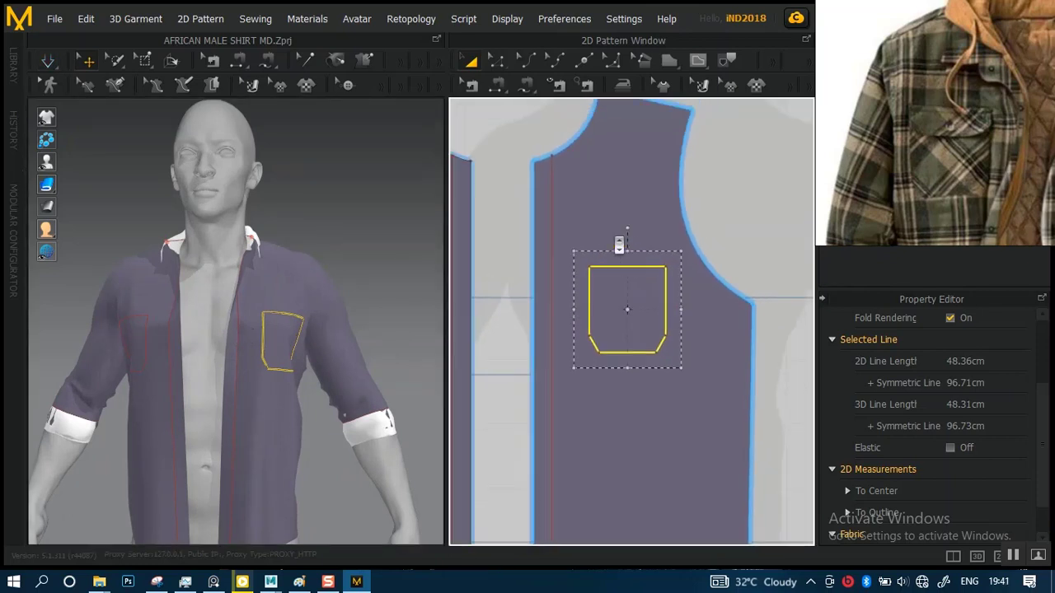
right_click(635, 281)
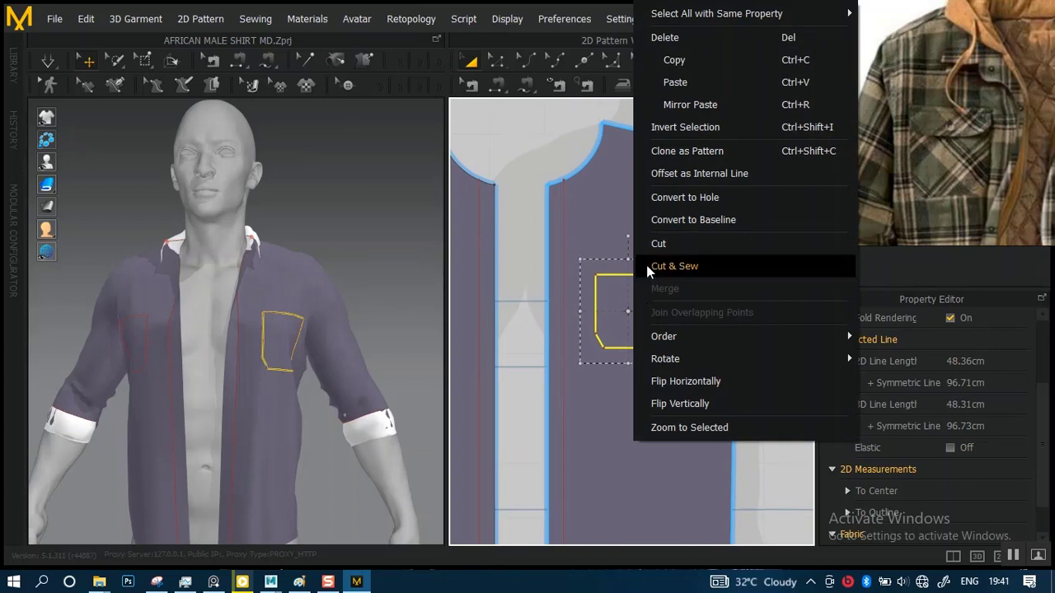
left_click(685, 151)
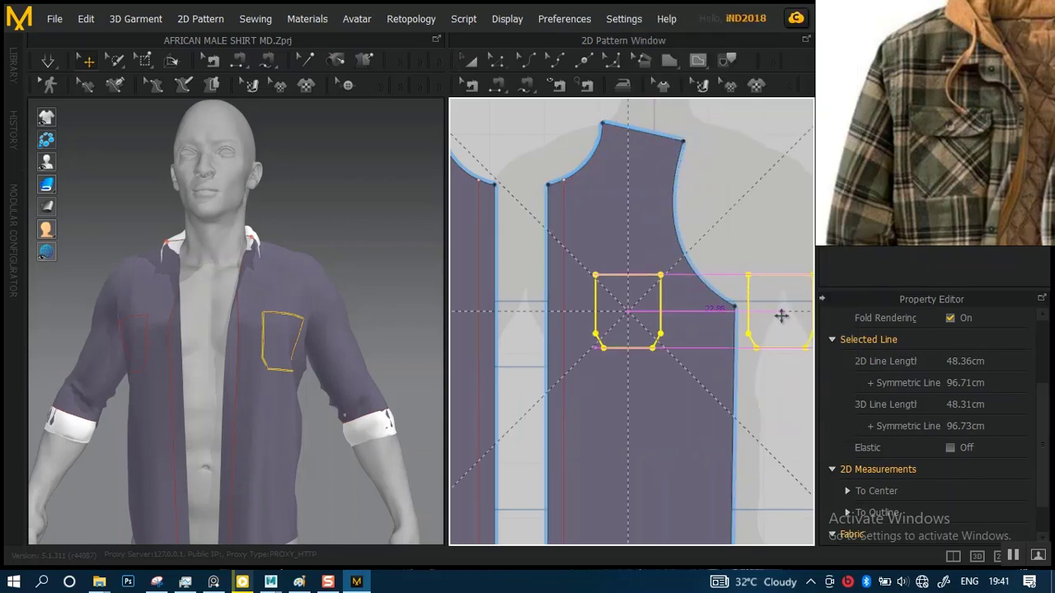
left_click(778, 324)
scroll(581, 352, "down", 5)
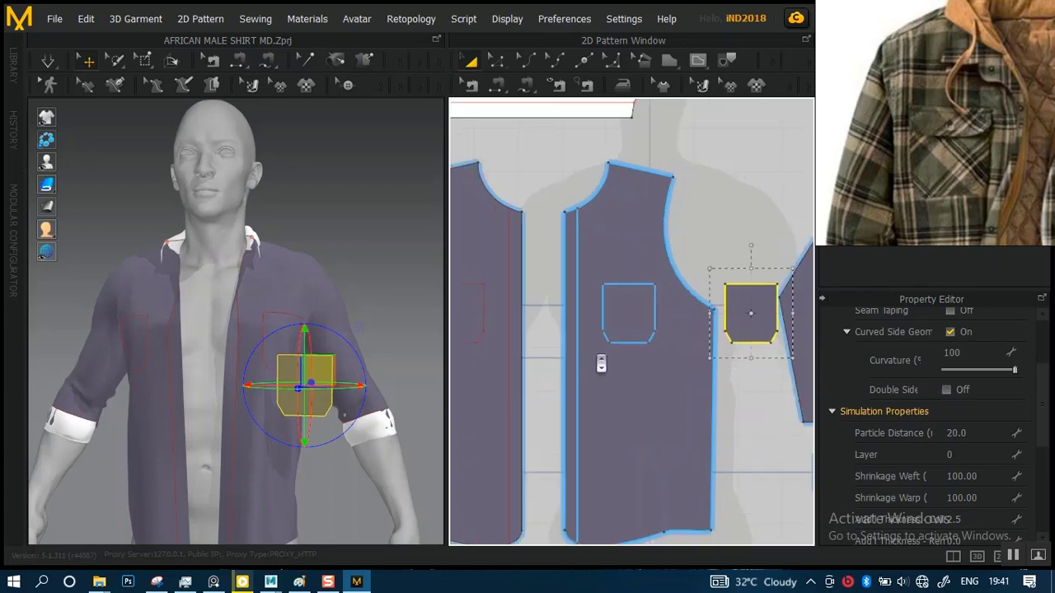
middle_click_drag(669, 319, 639, 312)
scroll(669, 310, "up", 2)
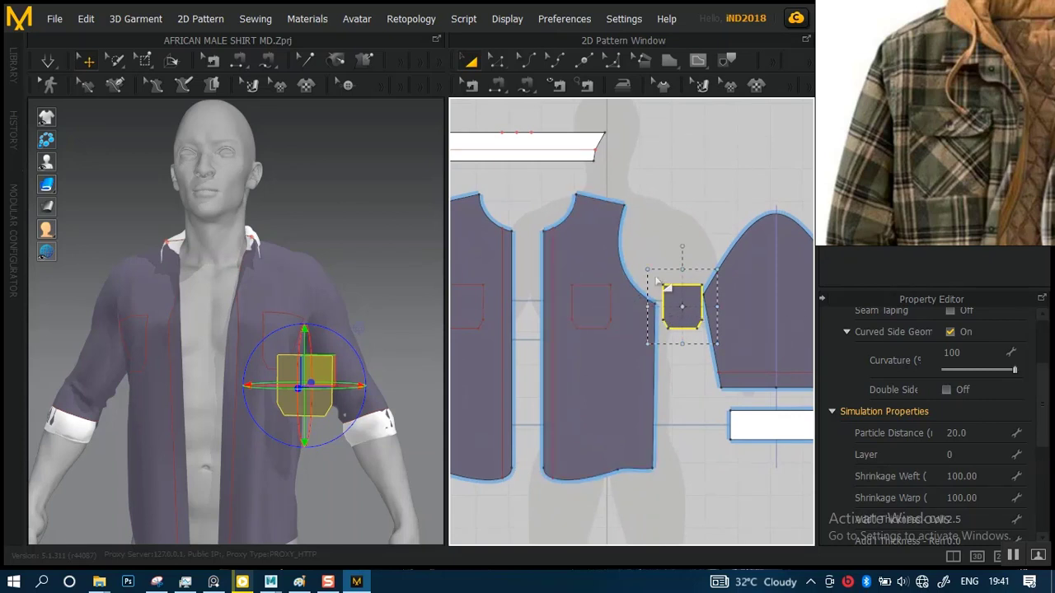
left_click(657, 282)
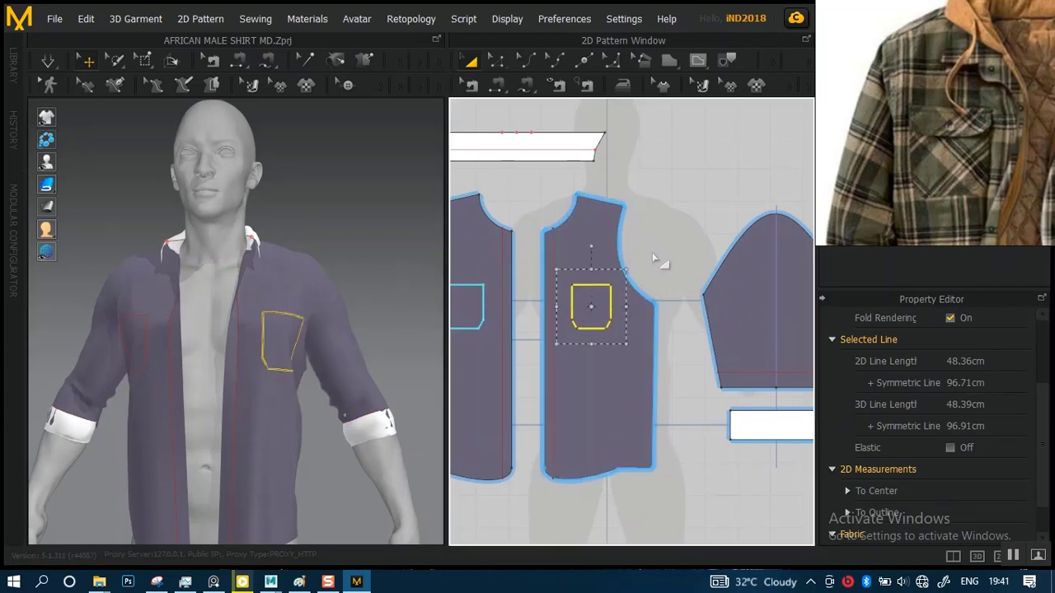
Clone the chest pocket outline on the avatar's left front panel as a separate pattern and place it beside that panel's armhole
middle_click_drag(660, 258, 712, 258)
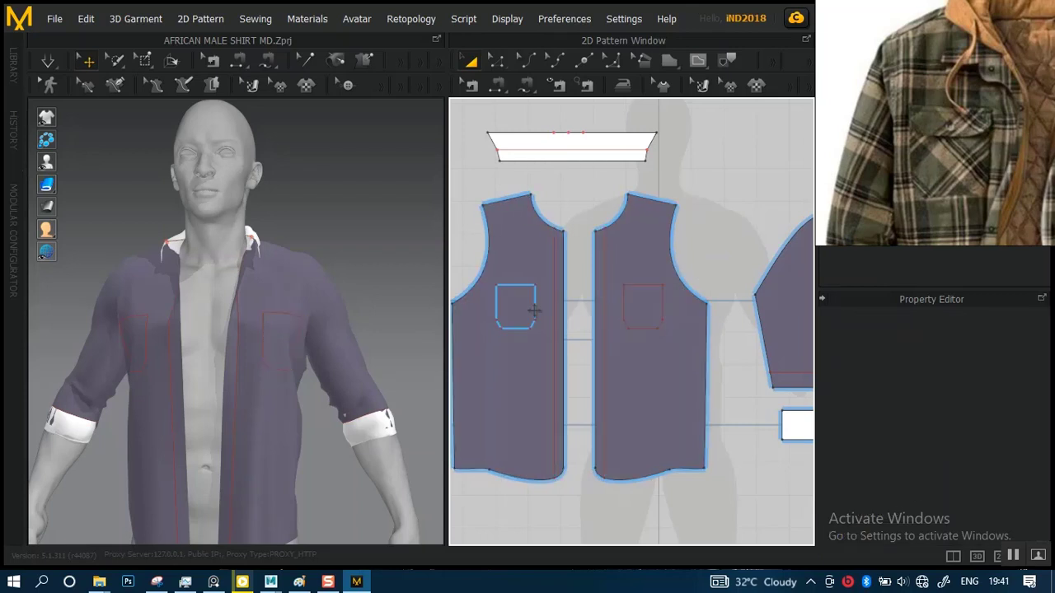
left_click(534, 307)
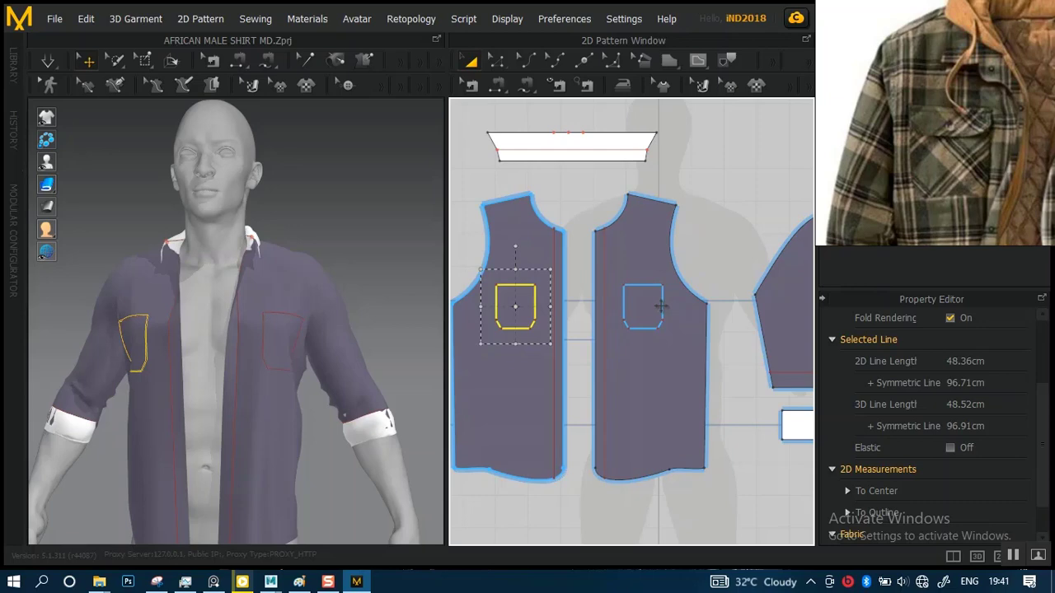
right_click(662, 306)
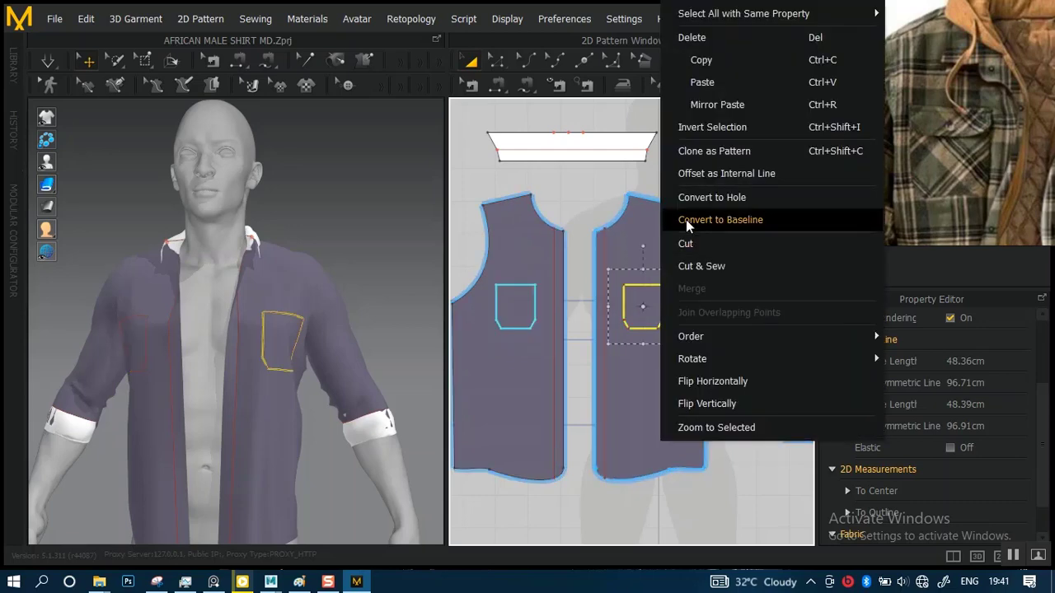
left_click(714, 145)
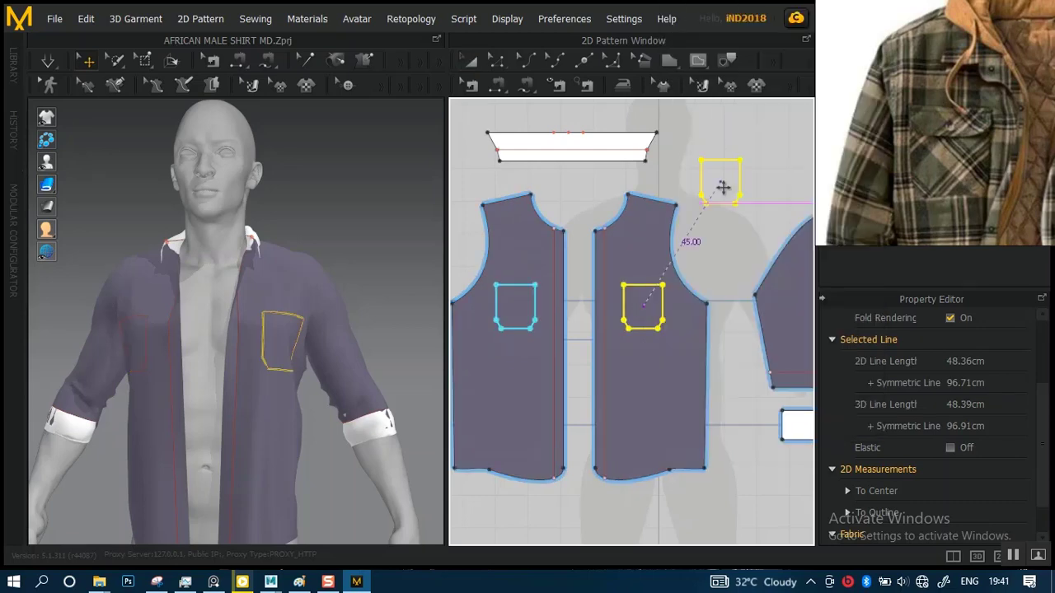
left_click(740, 314)
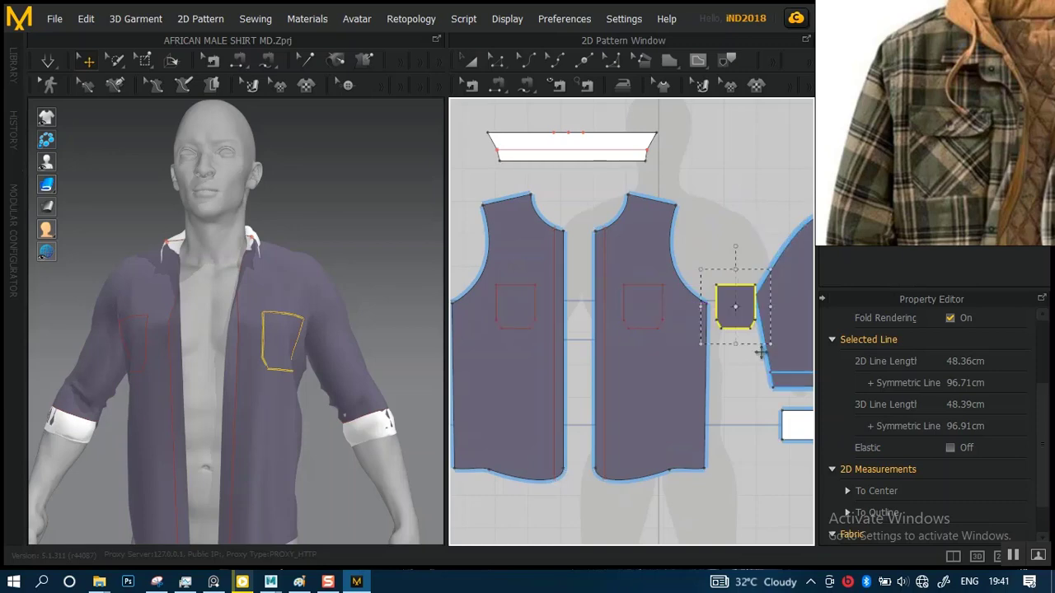
Create a symmetric pattern with sewing from the pocket piece and place it outside the opposite front panel
right_click(744, 308)
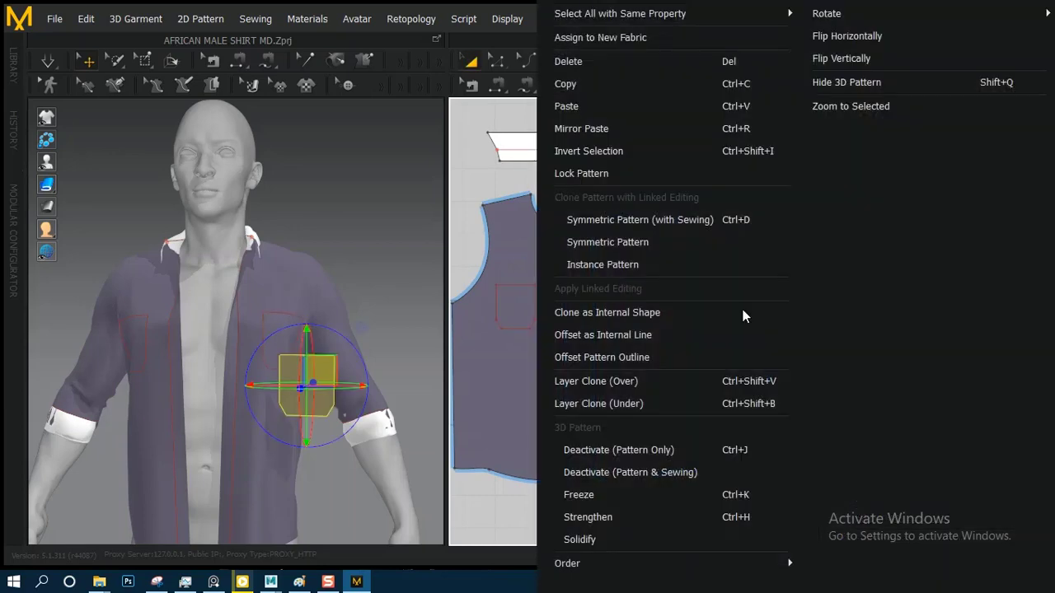
left_click(683, 223)
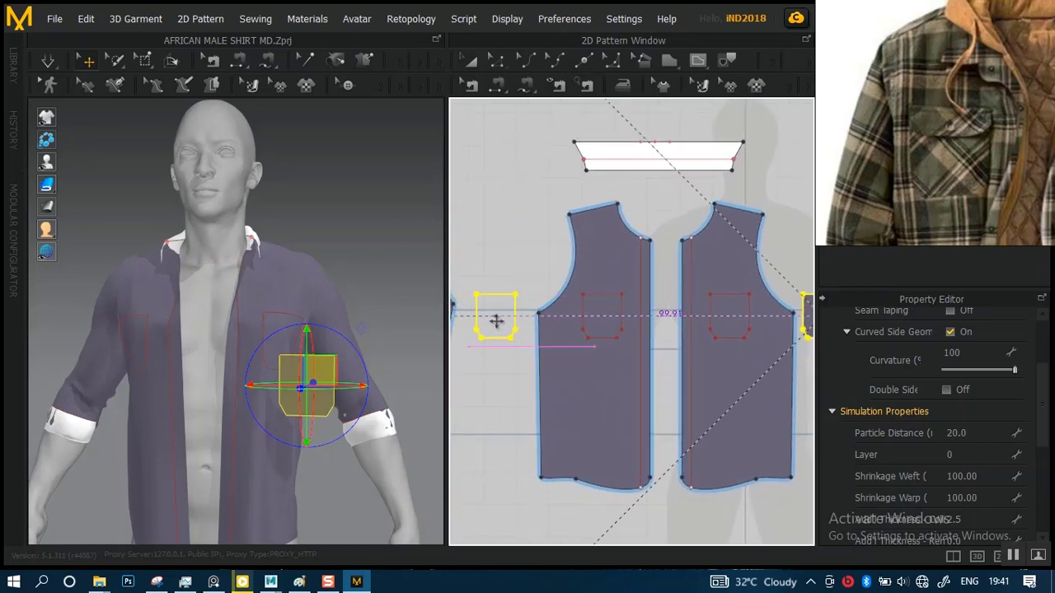
left_click(641, 345)
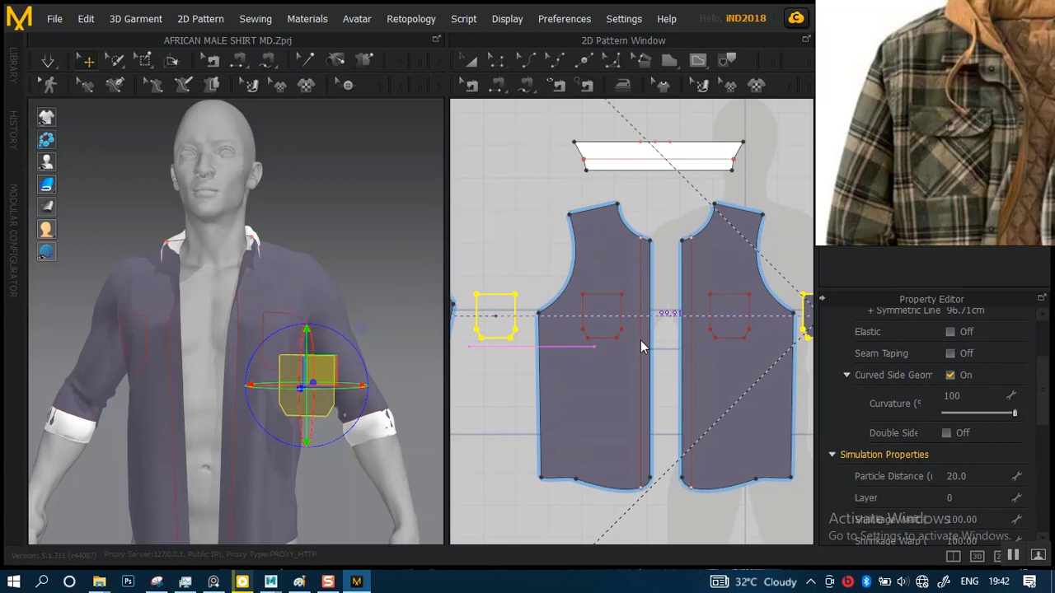
key("a")
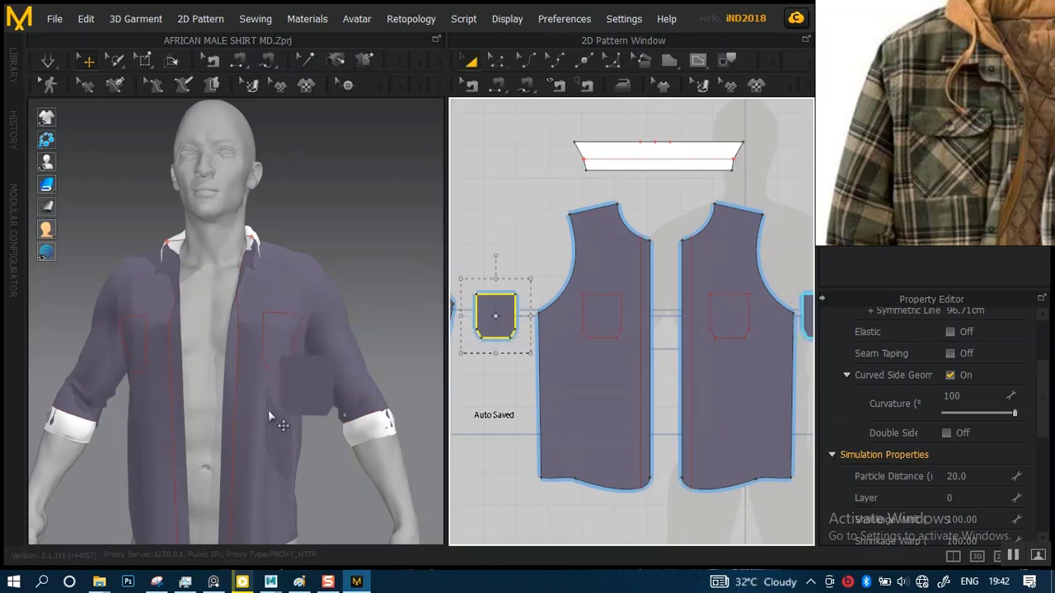
Move the mirrored pocket in 3D sideways until it sits in front of the avatar's right chest
scroll(265, 355, "down", 5)
scroll(253, 345, "up", 2)
middle_click_drag(239, 372, 300, 376)
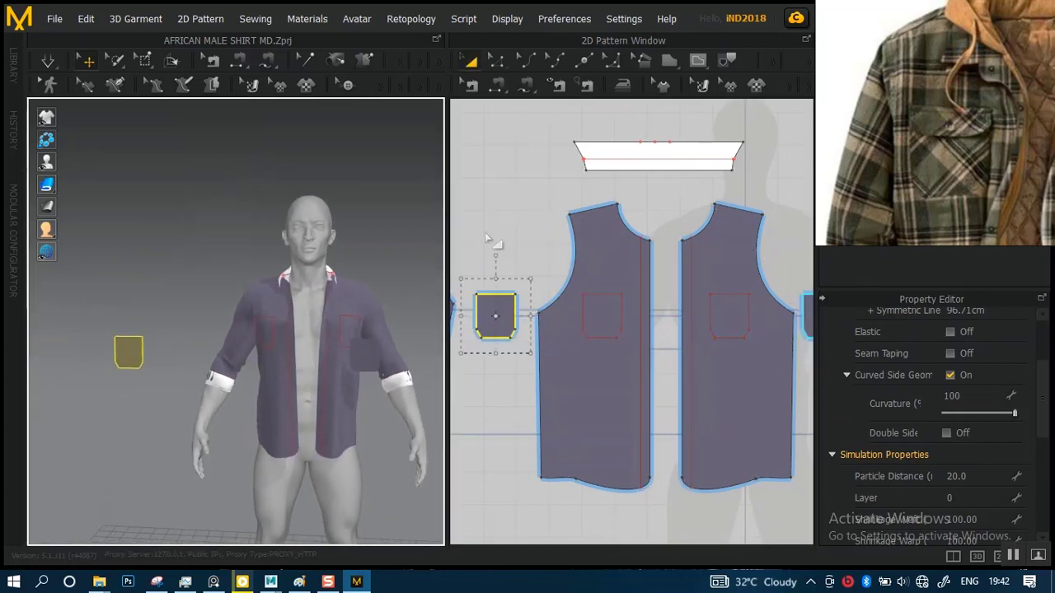
left_click(519, 242)
left_click(484, 314)
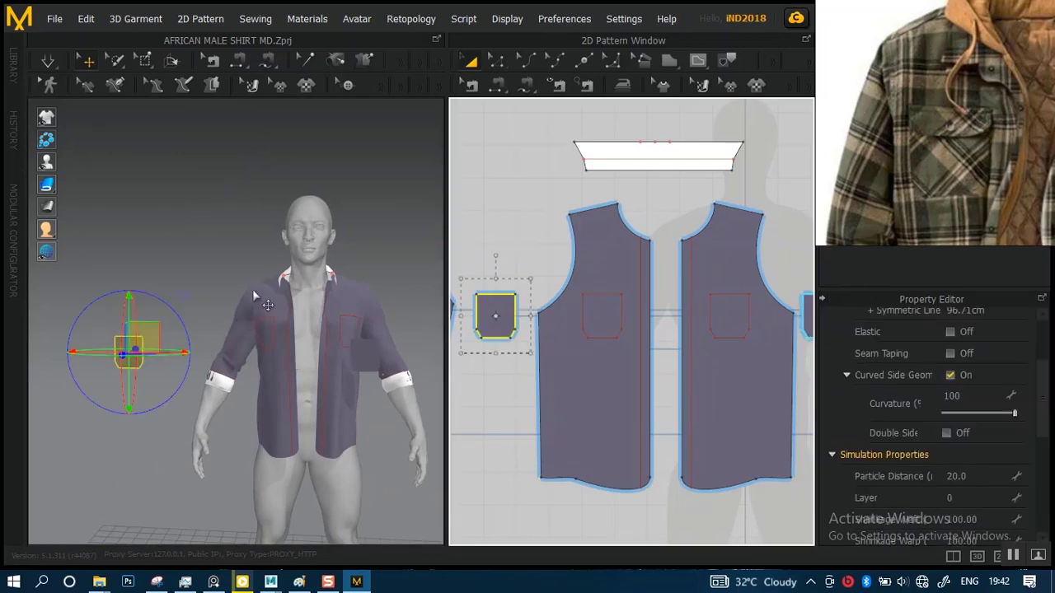
right_click_drag(254, 294, 180, 341)
left_click_drag(172, 349, 272, 344)
scroll(390, 394, "up", 3)
right_click_drag(390, 394, 445, 327)
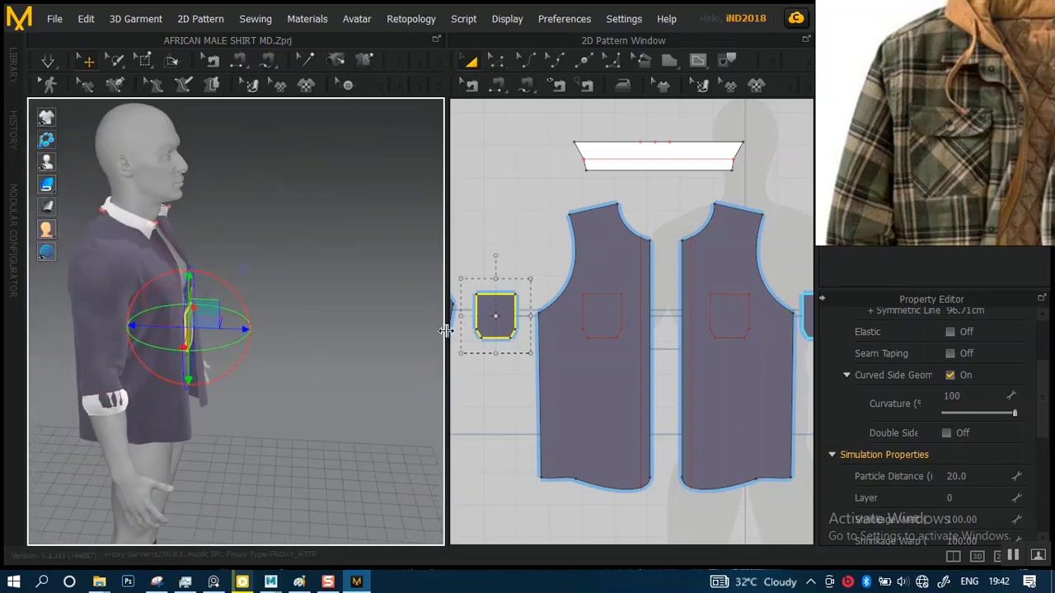
Select both pocket patterns together, raise them to chest height in 3D and shift them sideways to line up with the shirt fronts
left_click(809, 317, "shift")
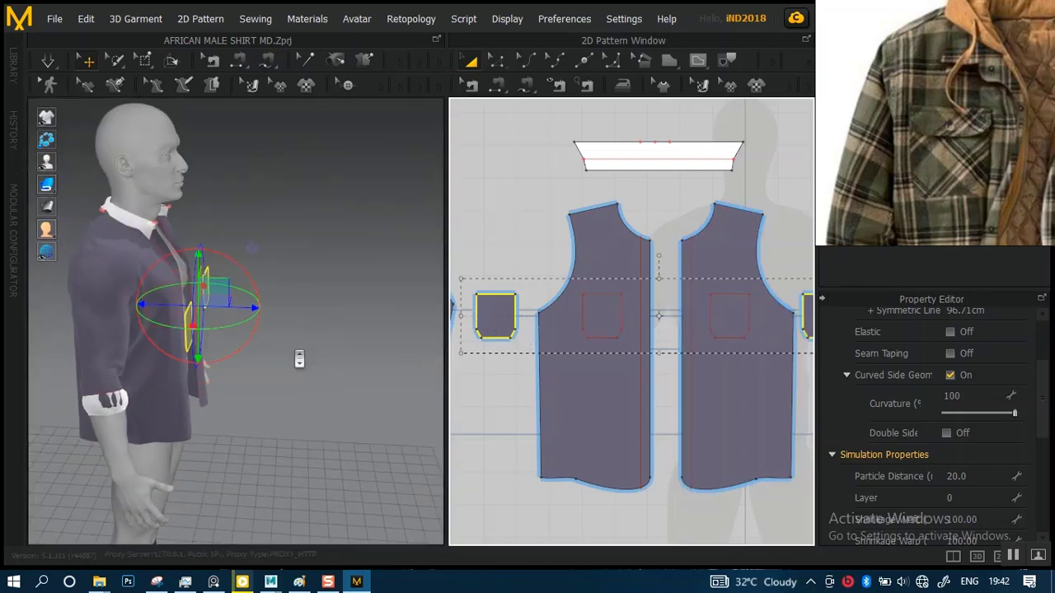
scroll(299, 364, "up", 3)
right_click_drag(299, 364, 295, 294)
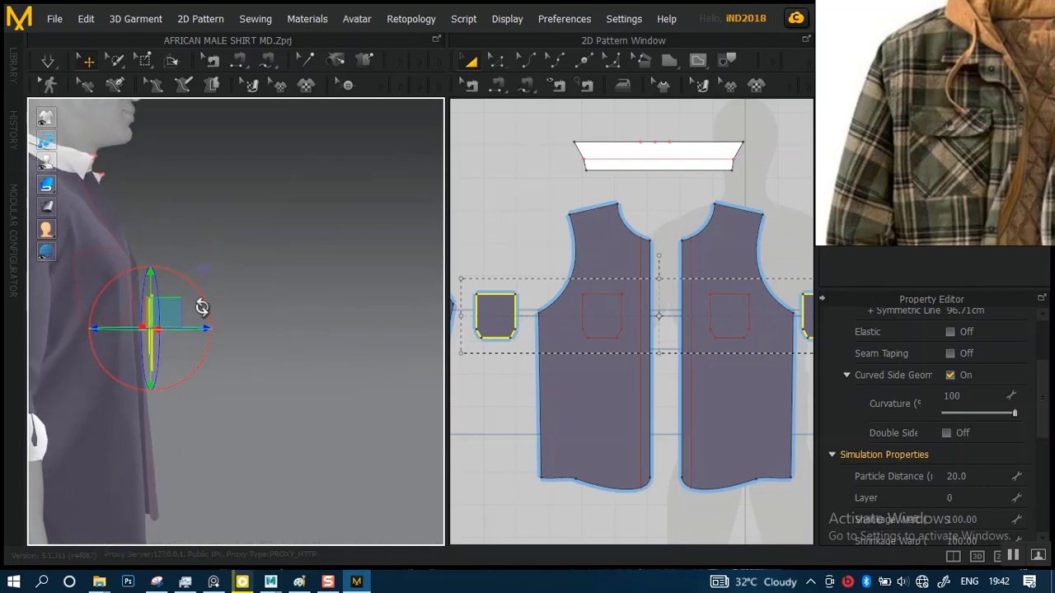
left_click_drag(151, 241, 151, 226)
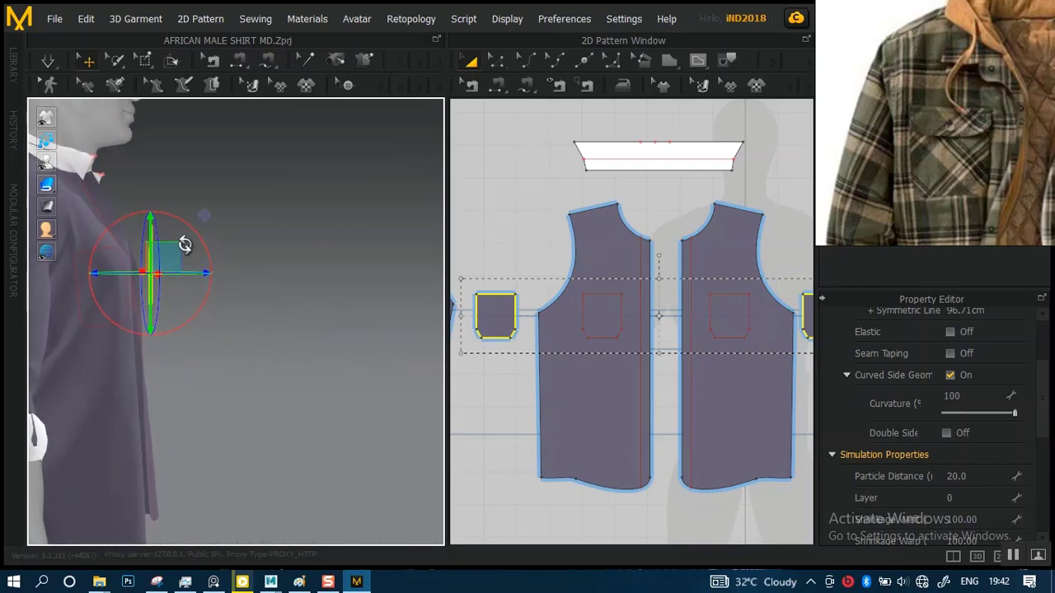
right_click_drag(263, 284, 217, 341)
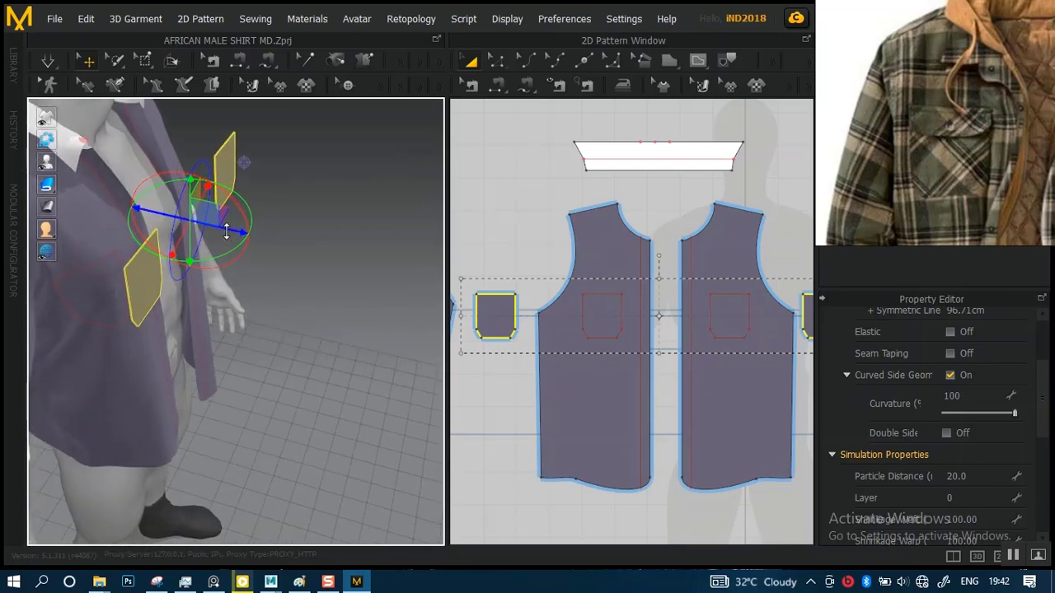
right_click_drag(283, 293, 154, 231)
left_click_drag(304, 278, 285, 278)
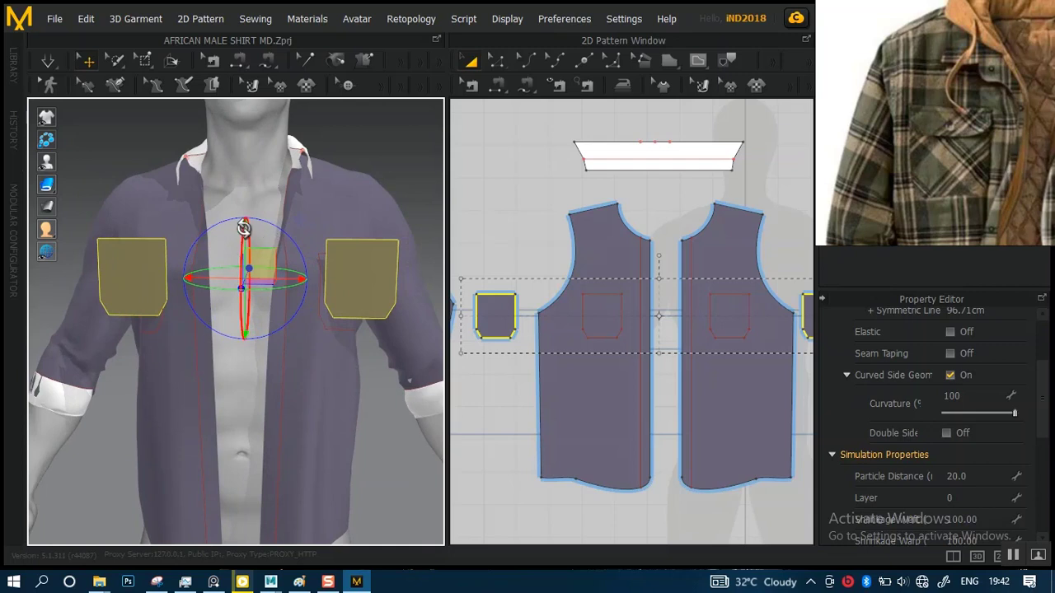
left_click(393, 151)
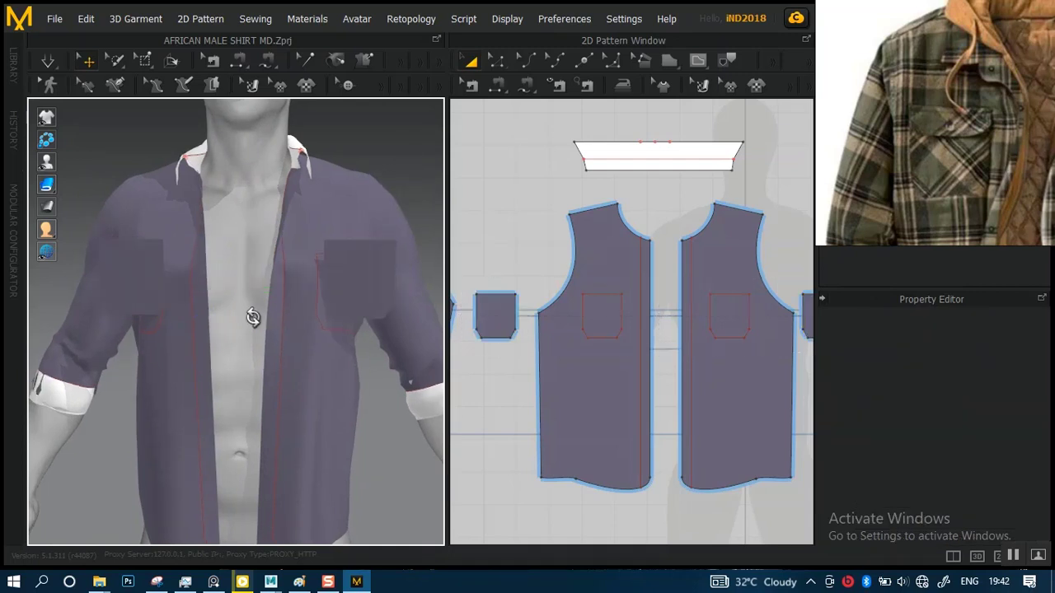
Assign FABRIC 2 to both pocket patterns
right_click_drag(252, 314, 273, 328)
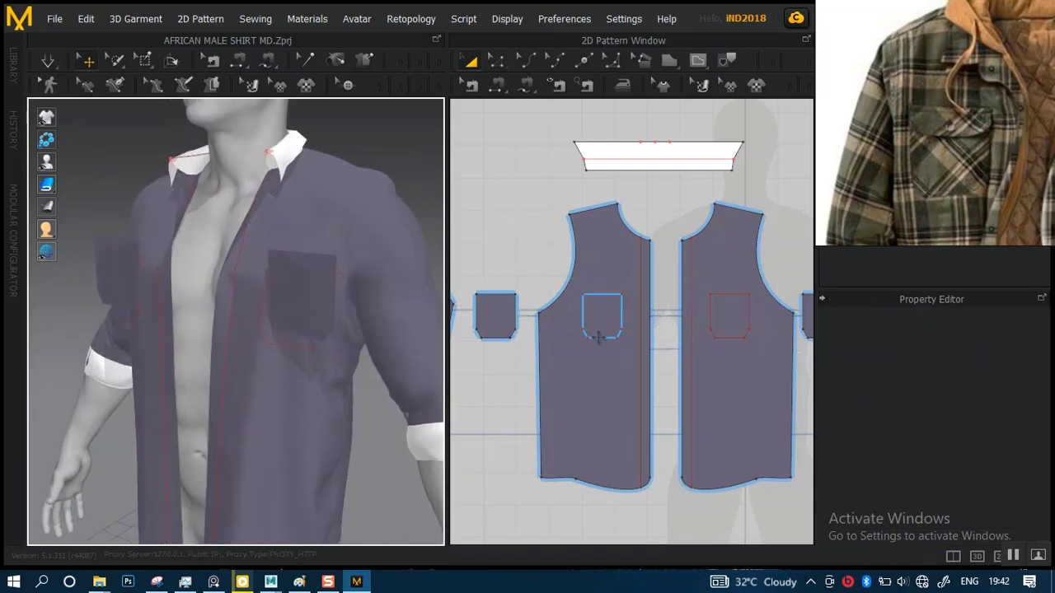
scroll(596, 327, "down", 3)
left_click(534, 315)
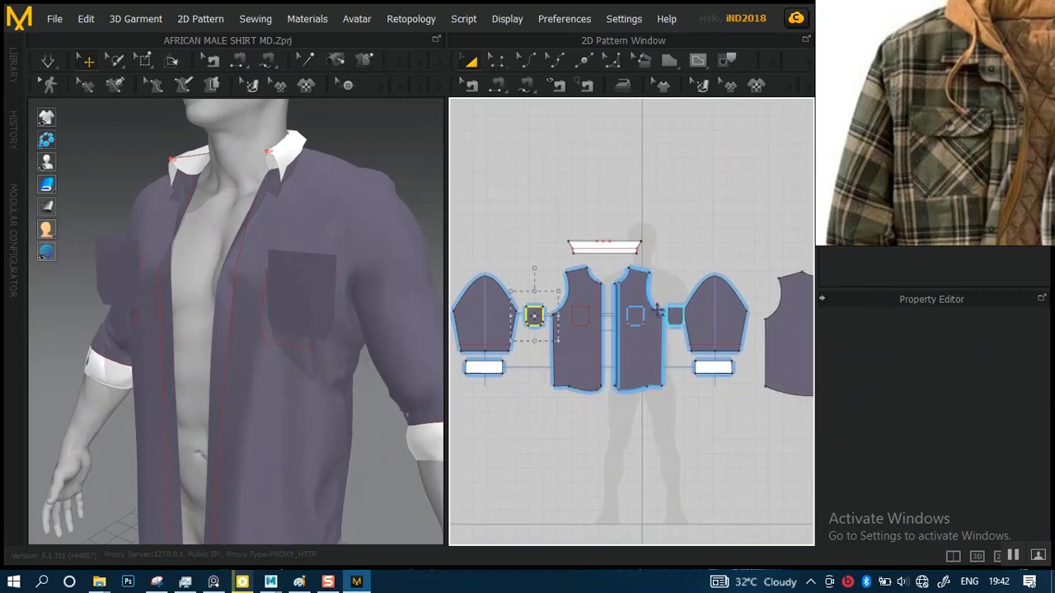
left_click(674, 314, "shift")
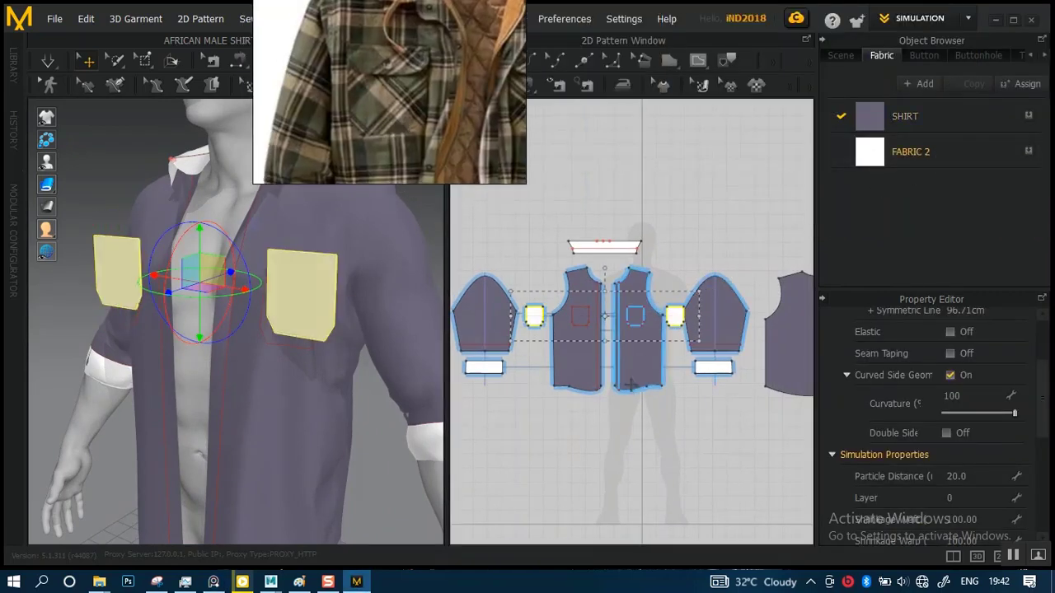
left_click(726, 219)
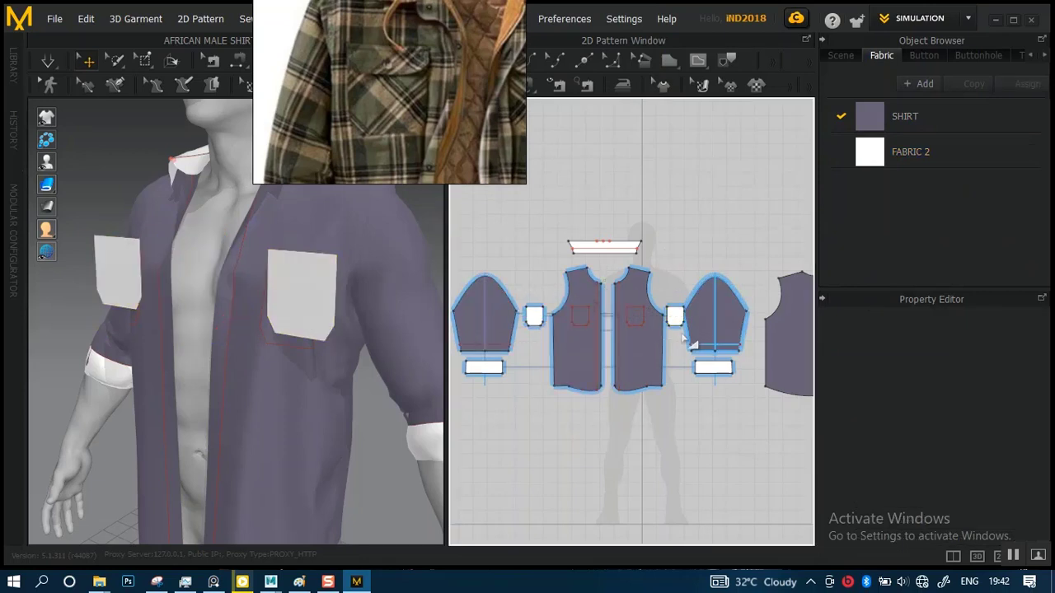
Duplicate both pocket patterns together and place the copies directly above the originals in the 2D pattern layout
scroll(690, 346, "up", 3)
middle_click_drag(640, 381, 703, 406)
scroll(635, 370, "up", 4)
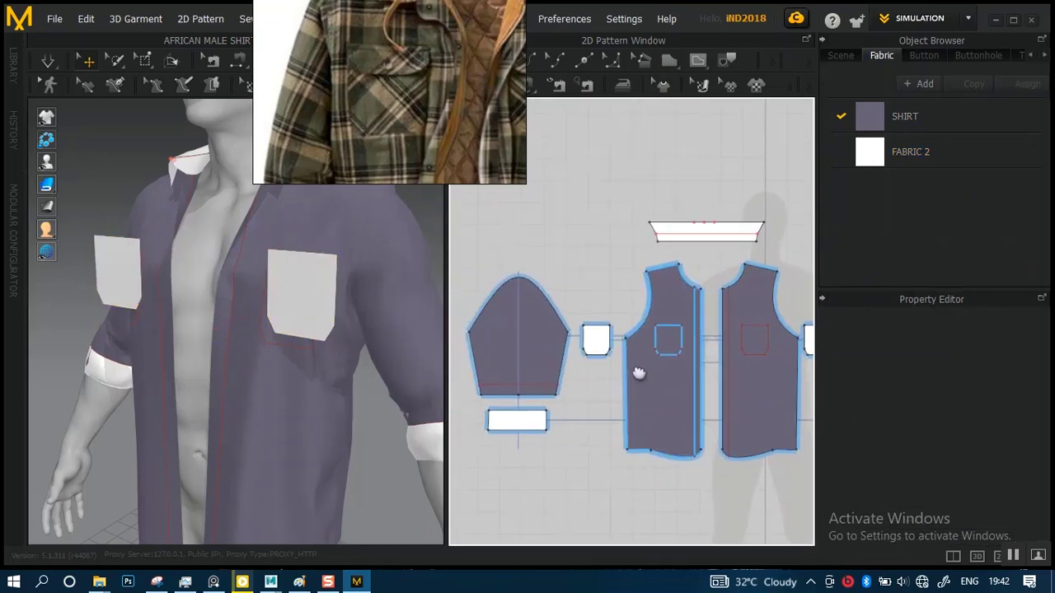
scroll(638, 365, "up", 4)
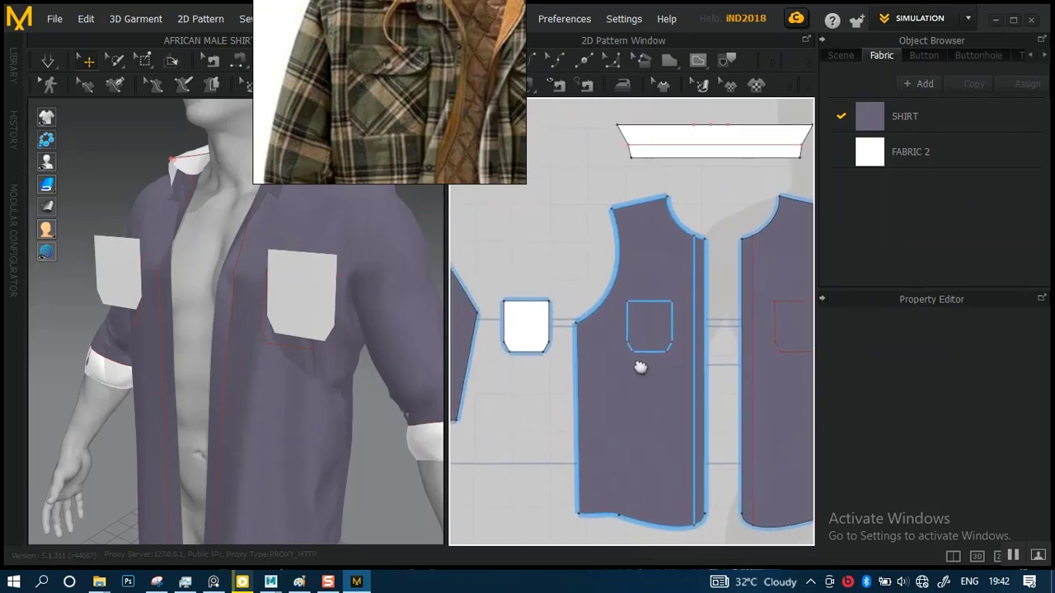
middle_click_drag(617, 360, 650, 308)
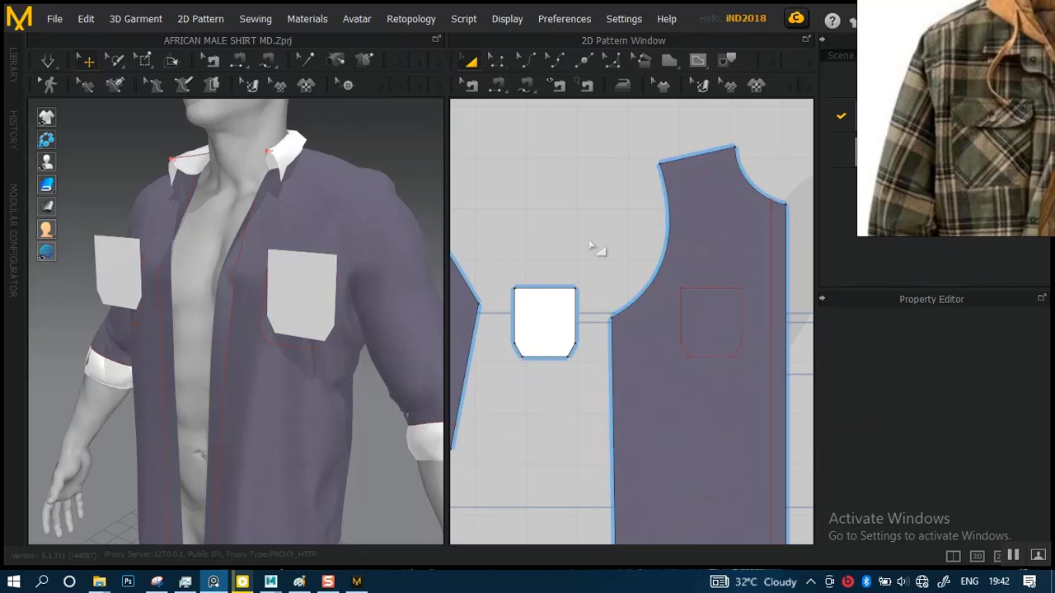
scroll(565, 247, "down", 2)
middle_click_drag(645, 266, 585, 266)
scroll(630, 273, "down", 2)
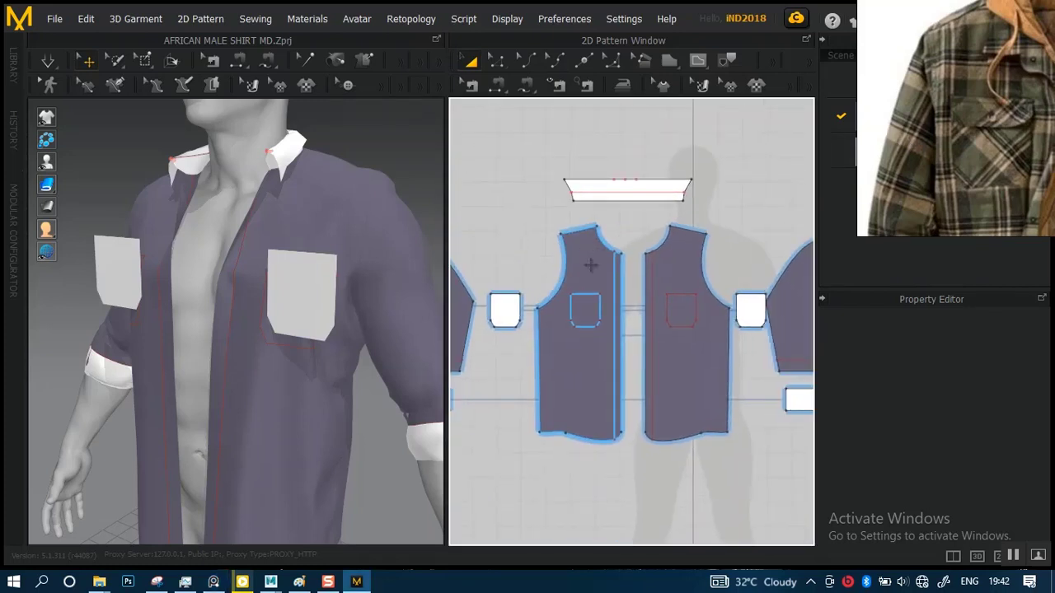
left_click(503, 306)
left_click(747, 308, "shift")
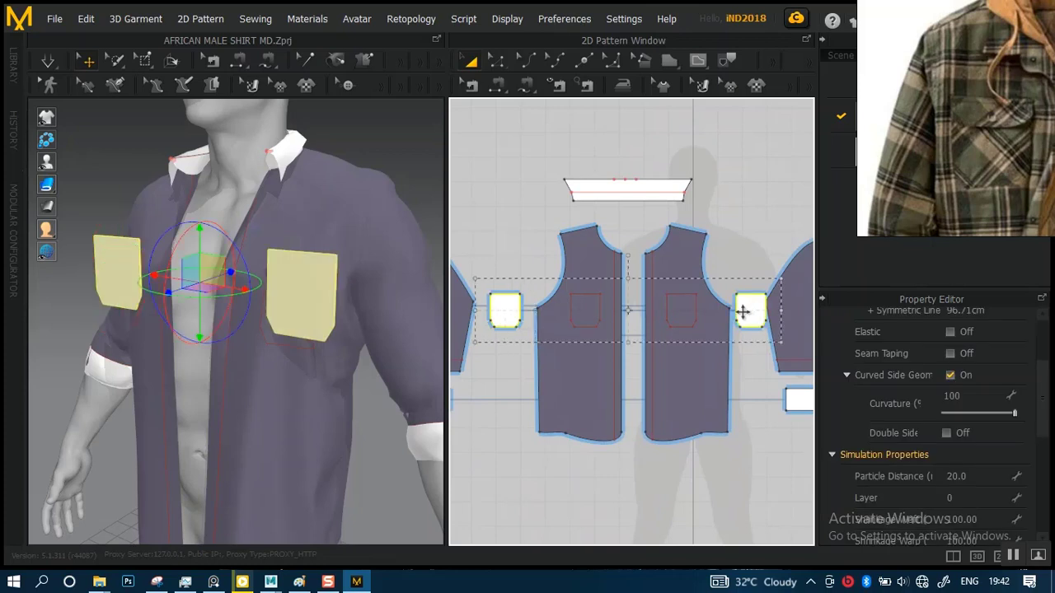
left_click_drag(628, 309, 633, 239)
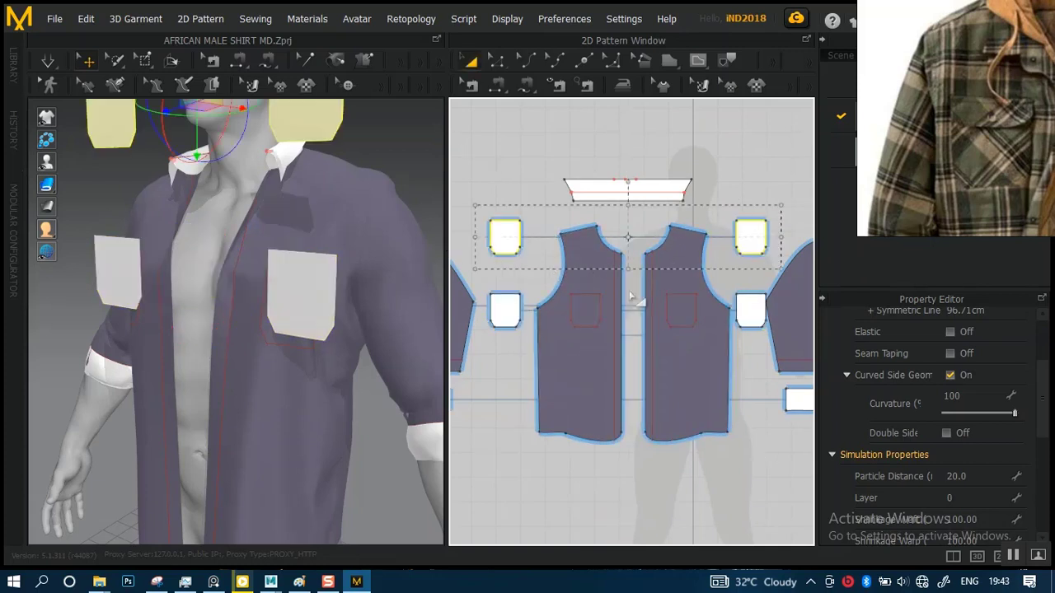
middle_click_drag(553, 261, 607, 298)
scroll(612, 255, "up", 5)
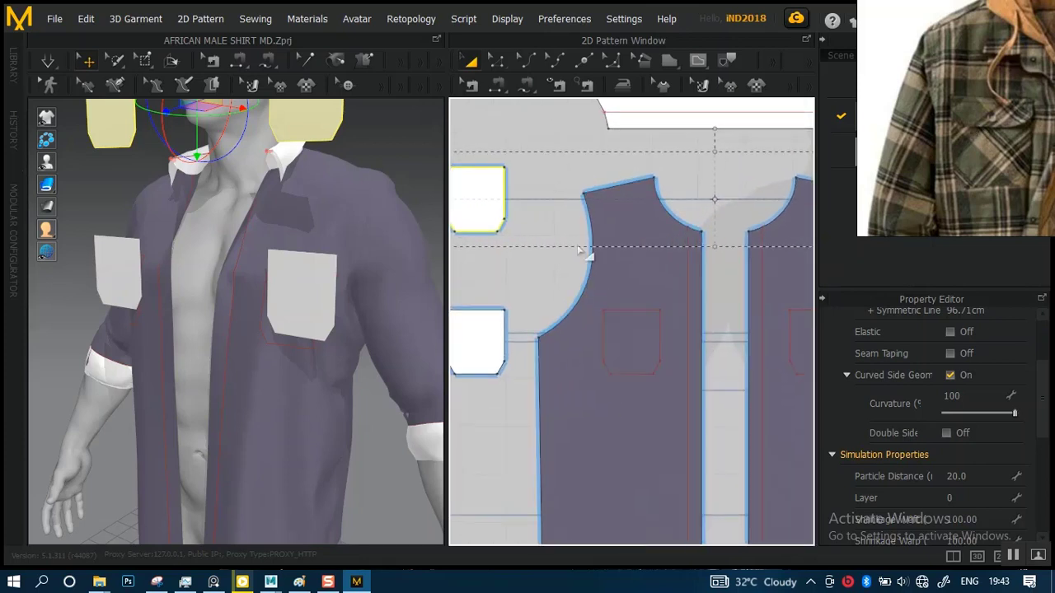
Shorten the two upper pocket copies into narrow flap pieces and widen them slightly relative to the pockets below
scroll(651, 222, "down", 3)
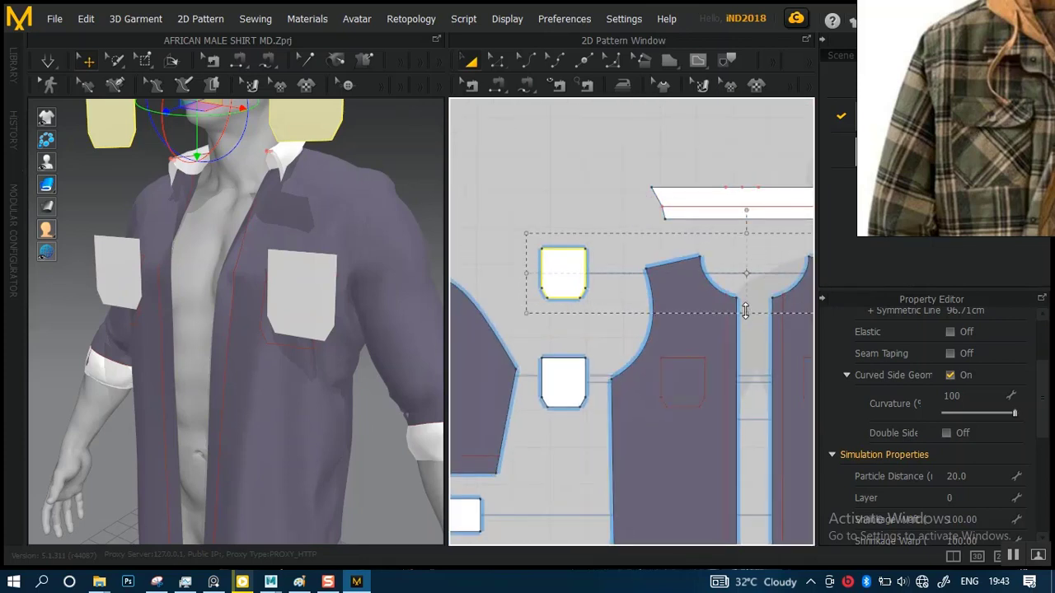
left_click_drag(744, 310, 745, 251)
key("ctrl+z")
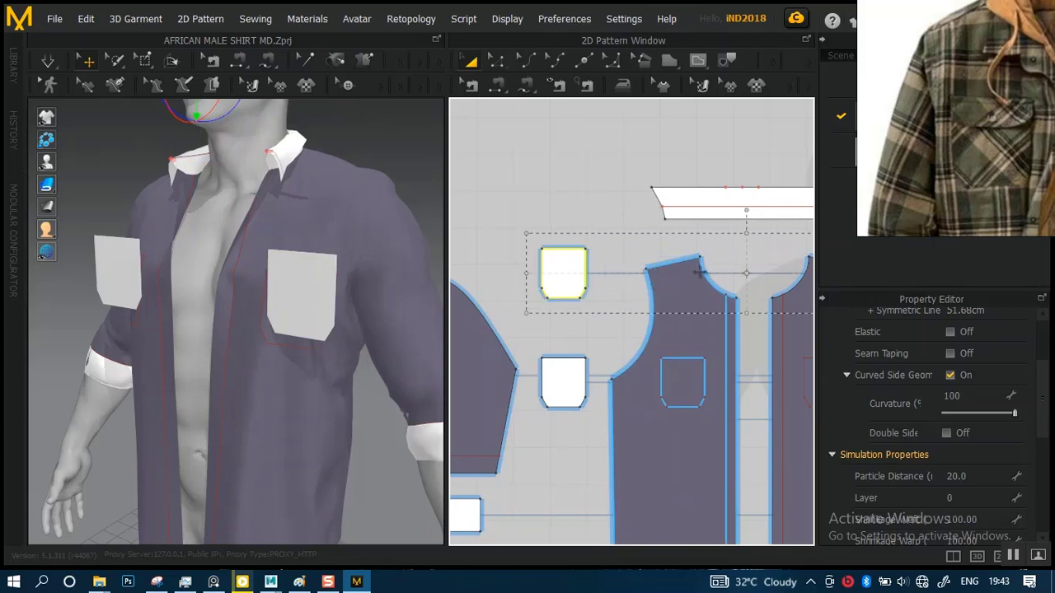
left_click_drag(749, 314, 745, 274)
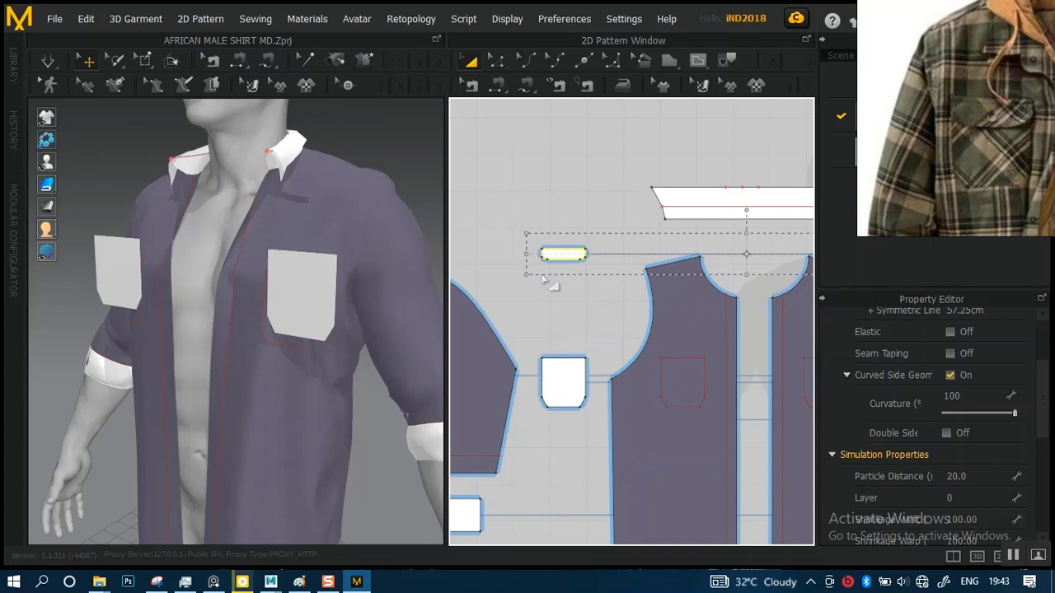
mouse_move(746, 274)
left_mouse_down()
mouse_move(747, 311)
mouse_move(746, 282)
left_mouse_up()
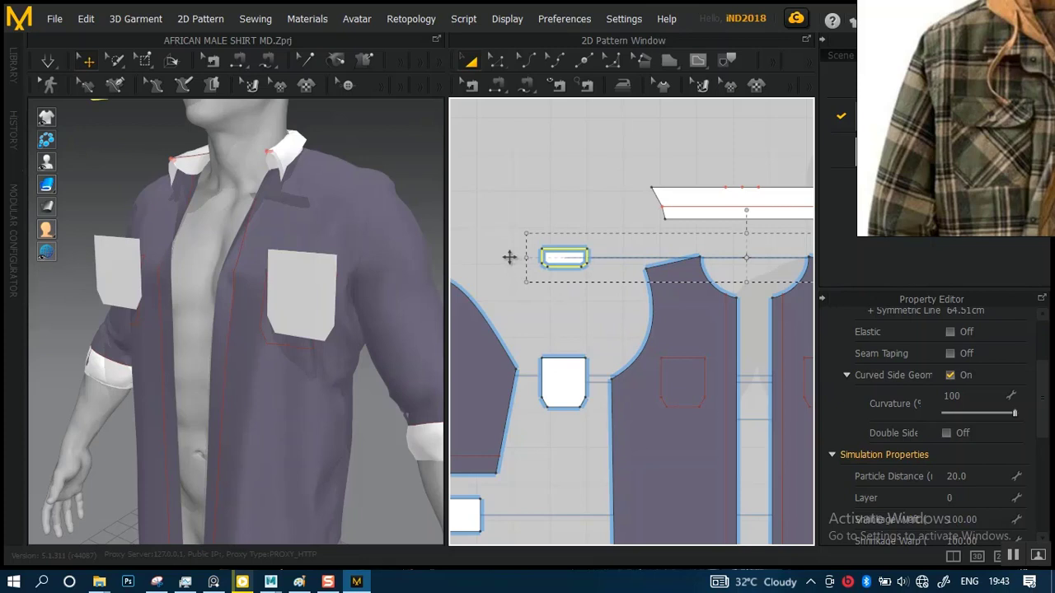
left_click_drag(526, 257, 502, 257)
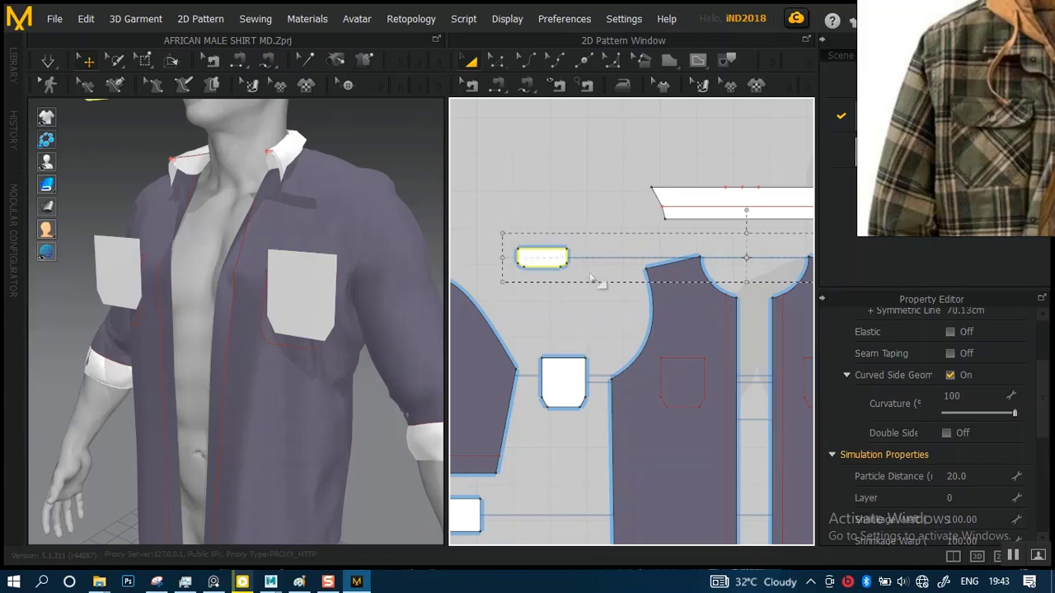
scroll(619, 310, "down", 3)
scroll(601, 247, "up", 2)
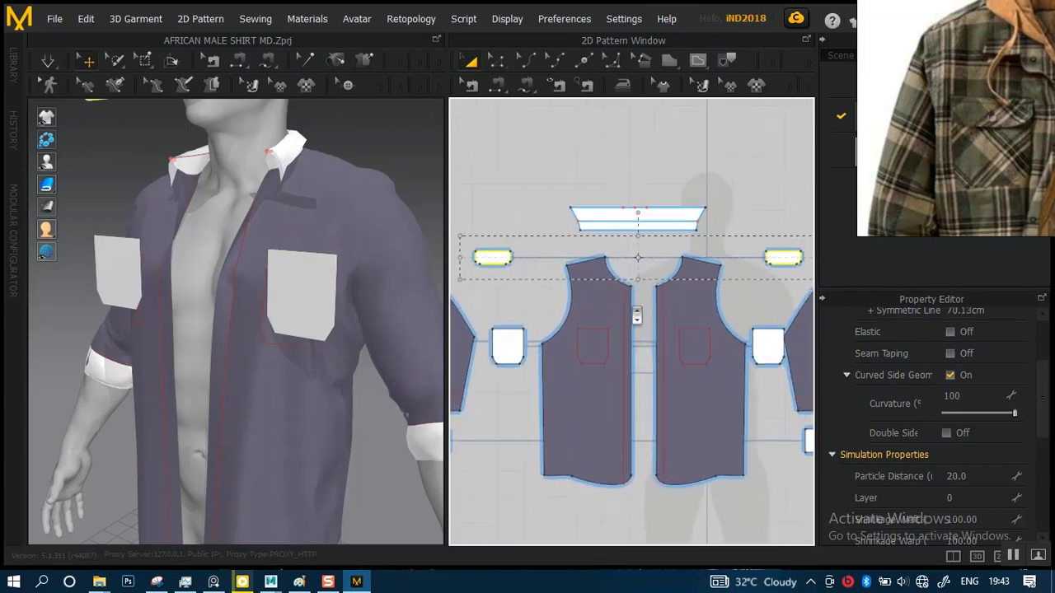
Freeze both pocket flap patterns together so they stay out of the simulation
left_click(662, 155)
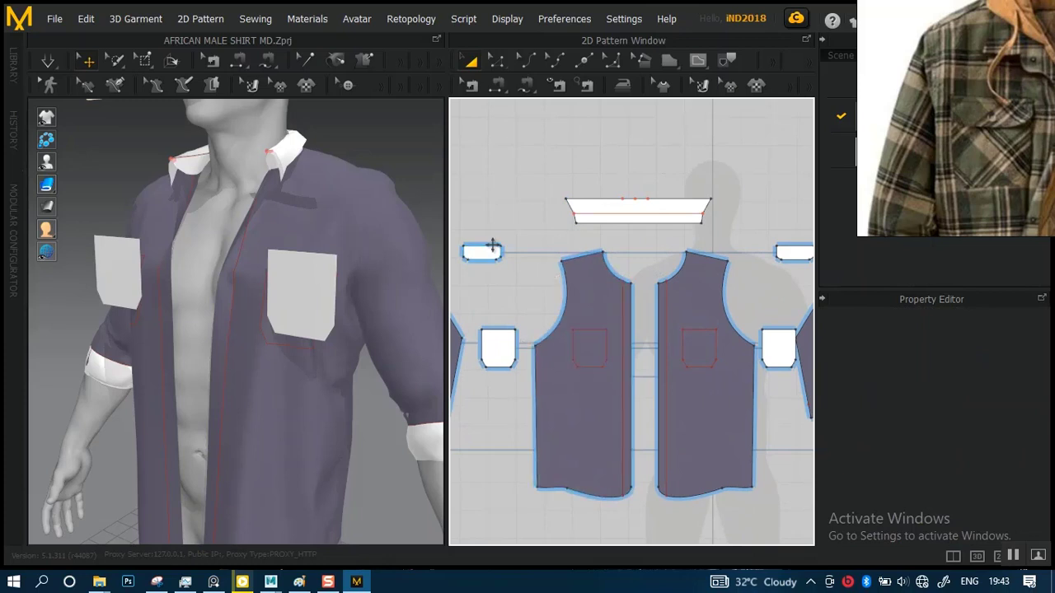
left_click(490, 247)
left_click(792, 252, "shift")
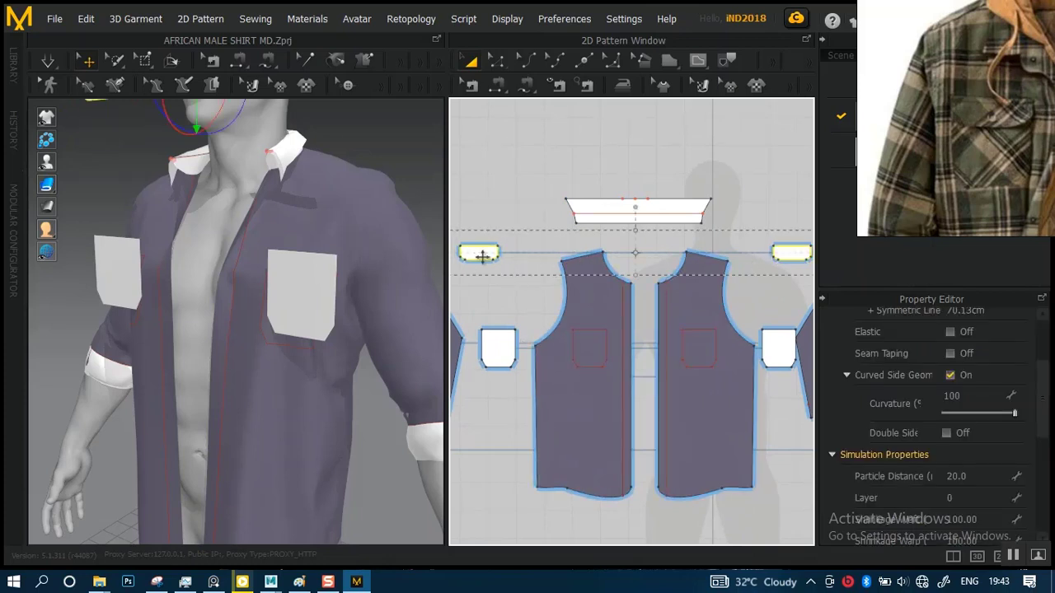
middle_click_drag(524, 307, 615, 300)
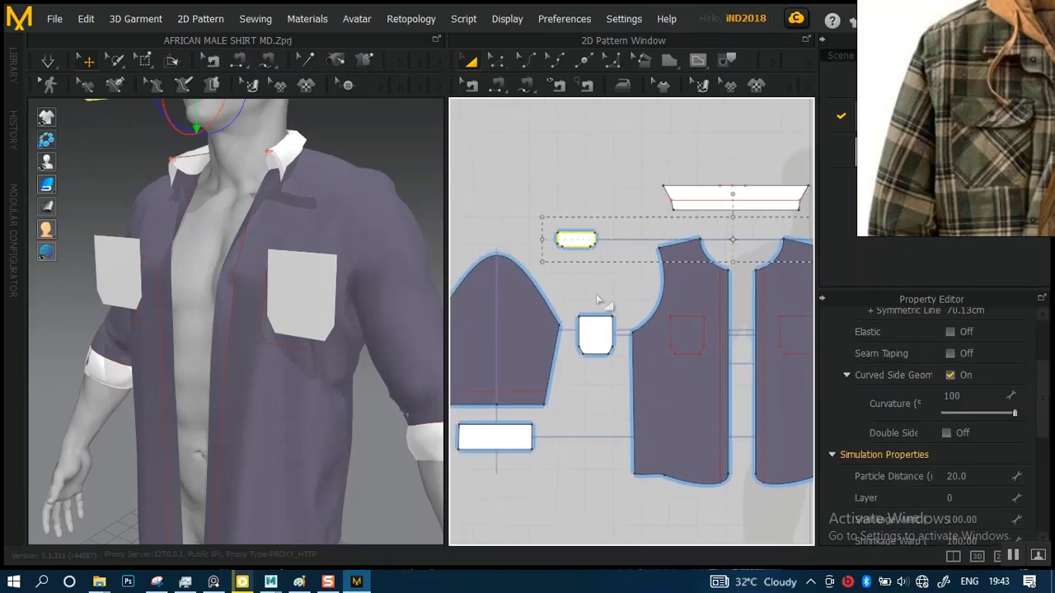
right_click(566, 234)
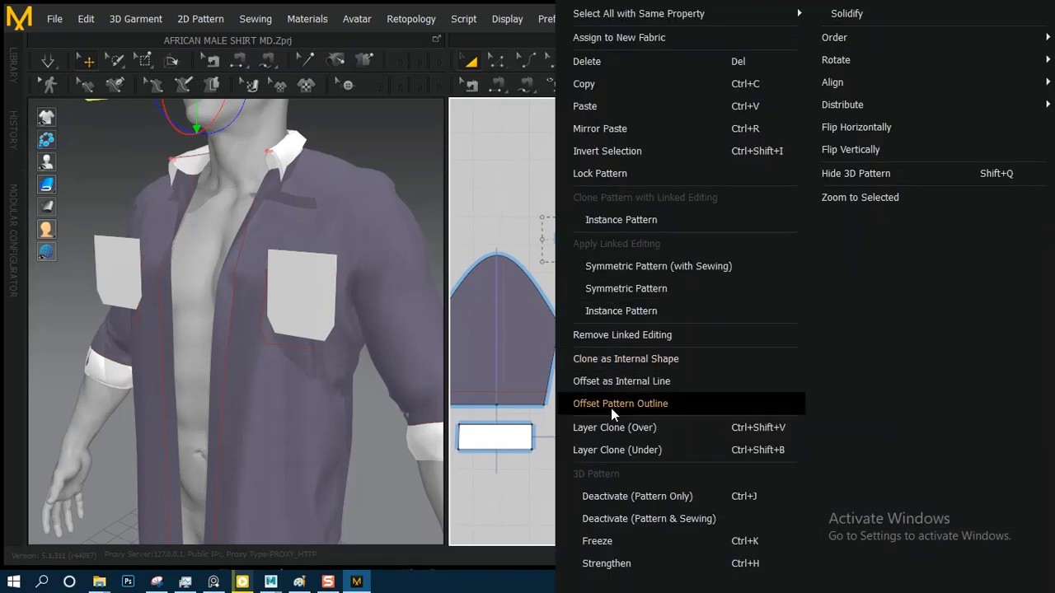
left_click(604, 534)
Sew the pocket's bottom and both side edges to the matching pocket outline on the front panel, and simulate the garment
scroll(632, 365, "up", 3)
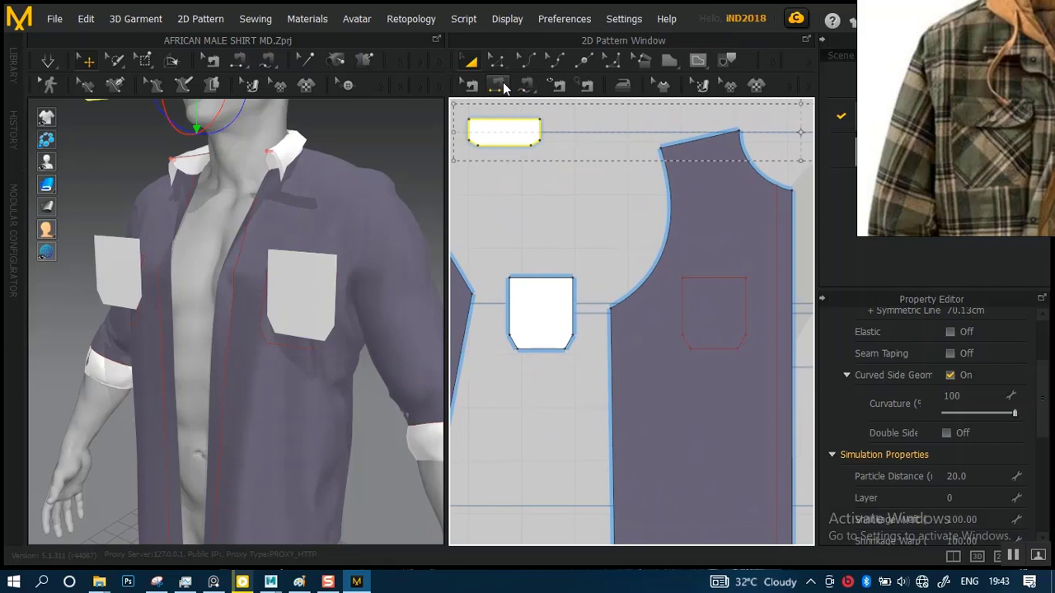
left_click(497, 86)
left_click(551, 350)
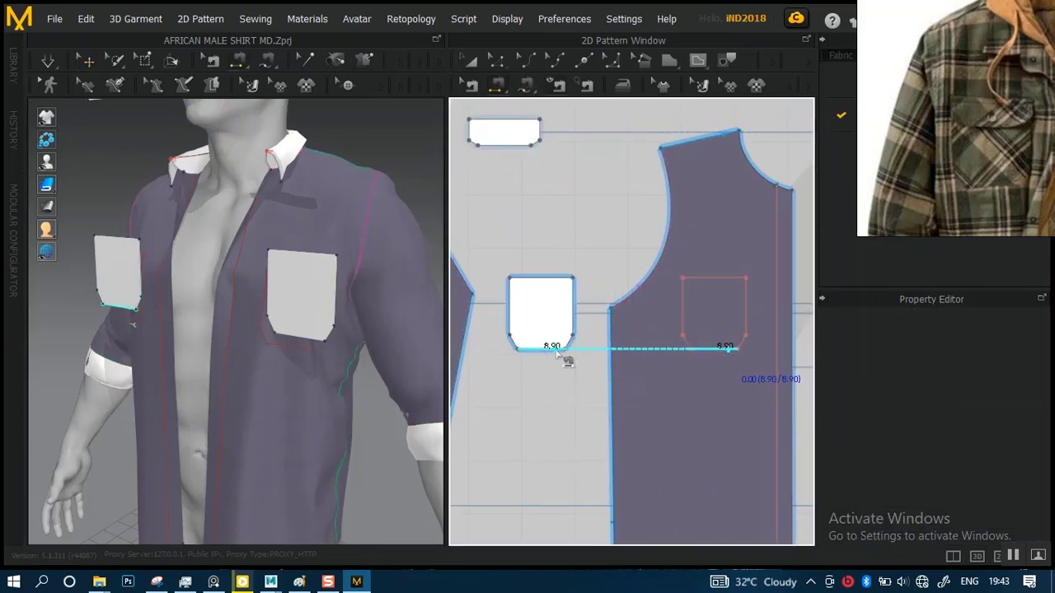
left_click(571, 297)
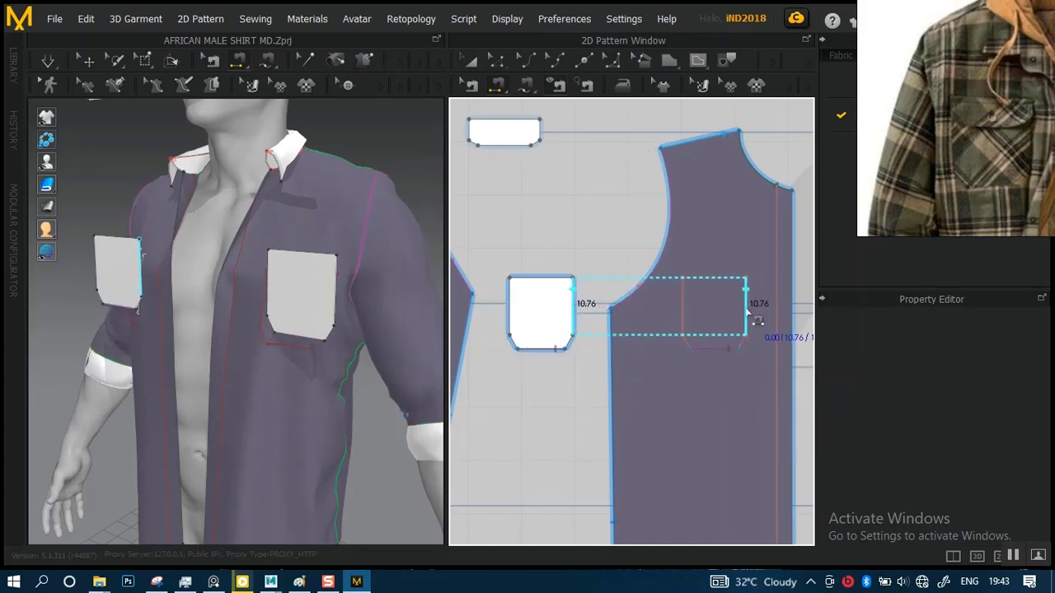
left_click(509, 309)
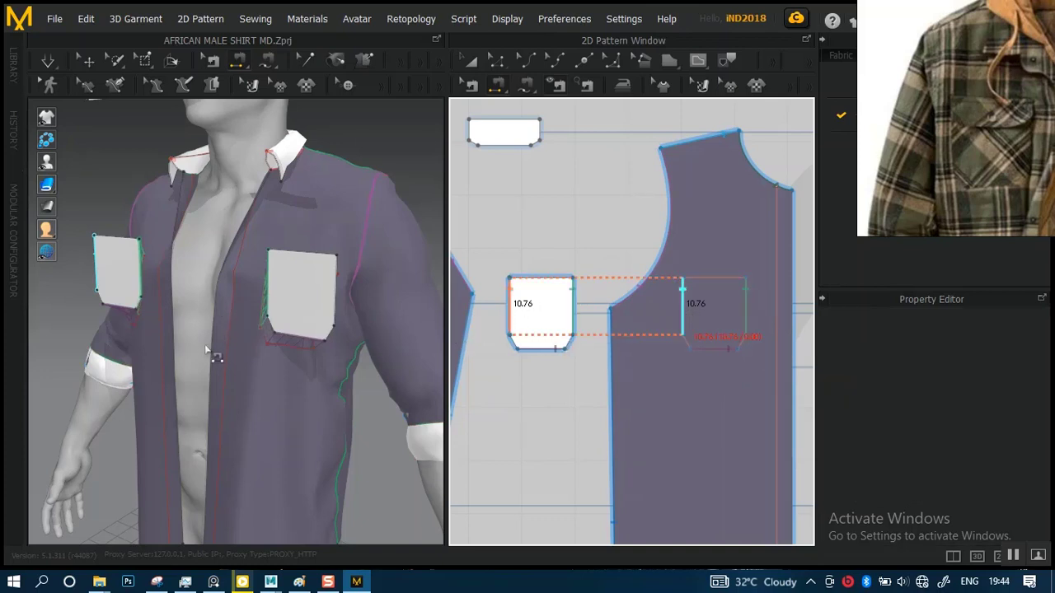
right_click_drag(247, 373, 266, 332)
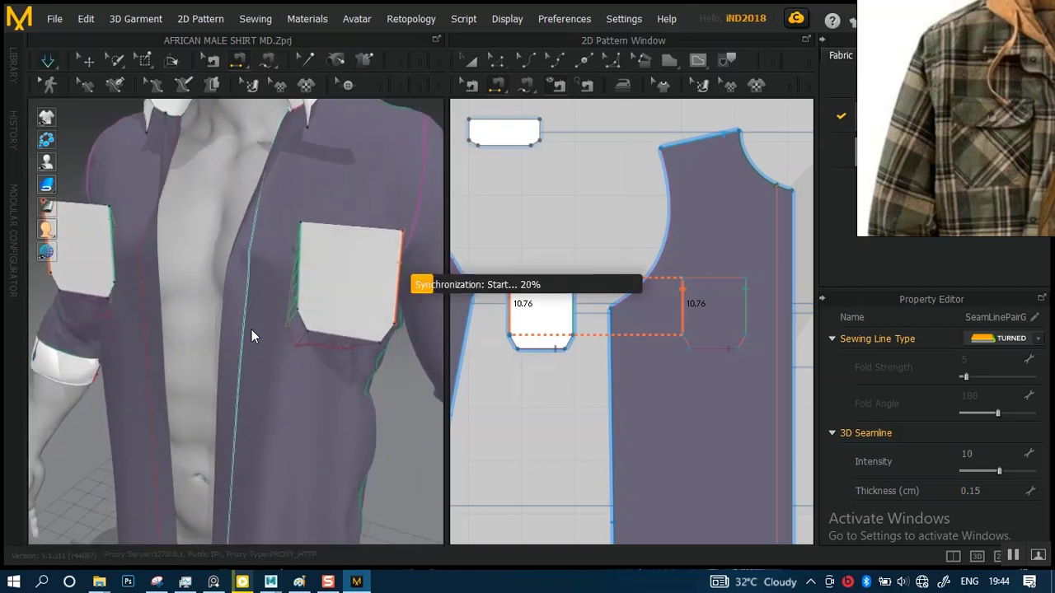
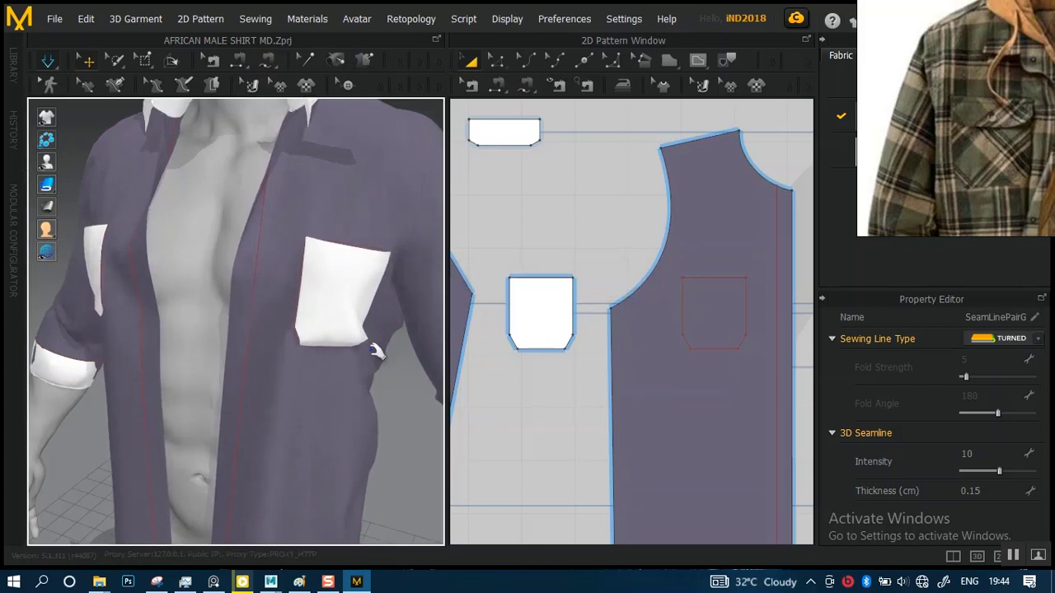
Sew the pocket's two angled bottom corner edges to the matching outline on the front panel and simulate again
scroll(560, 358, "up", 2)
middle_click_drag(561, 360, 559, 301)
scroll(594, 324, "down", 2)
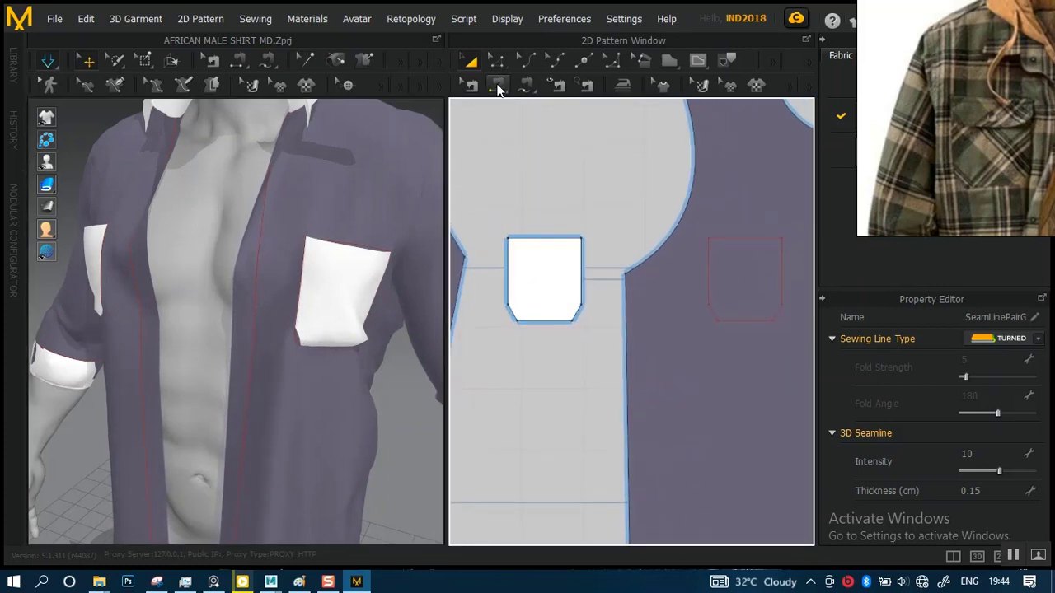
left_click(498, 86)
left_click(516, 320)
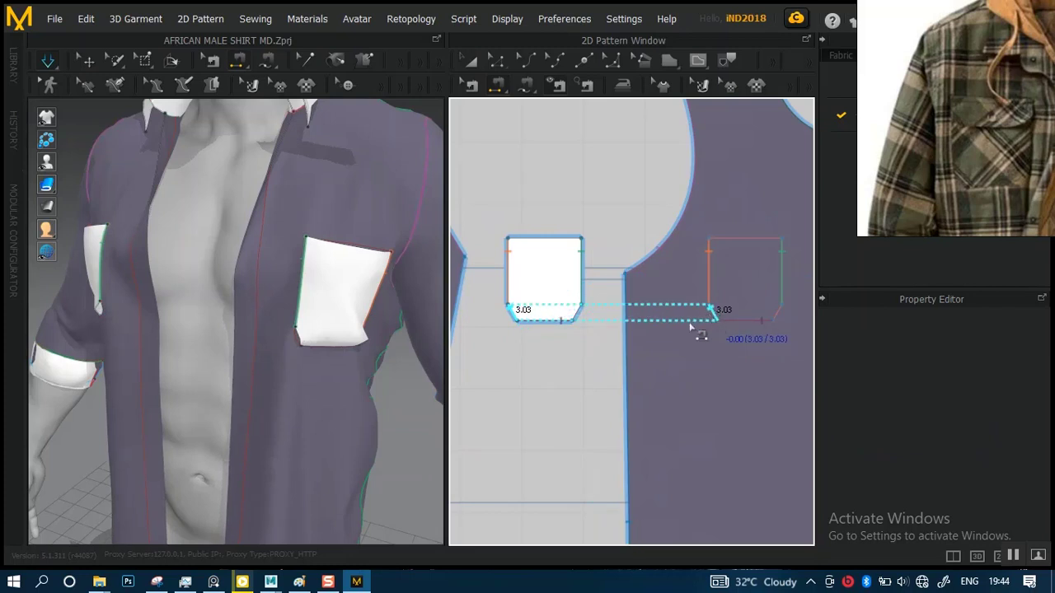
left_click(565, 338)
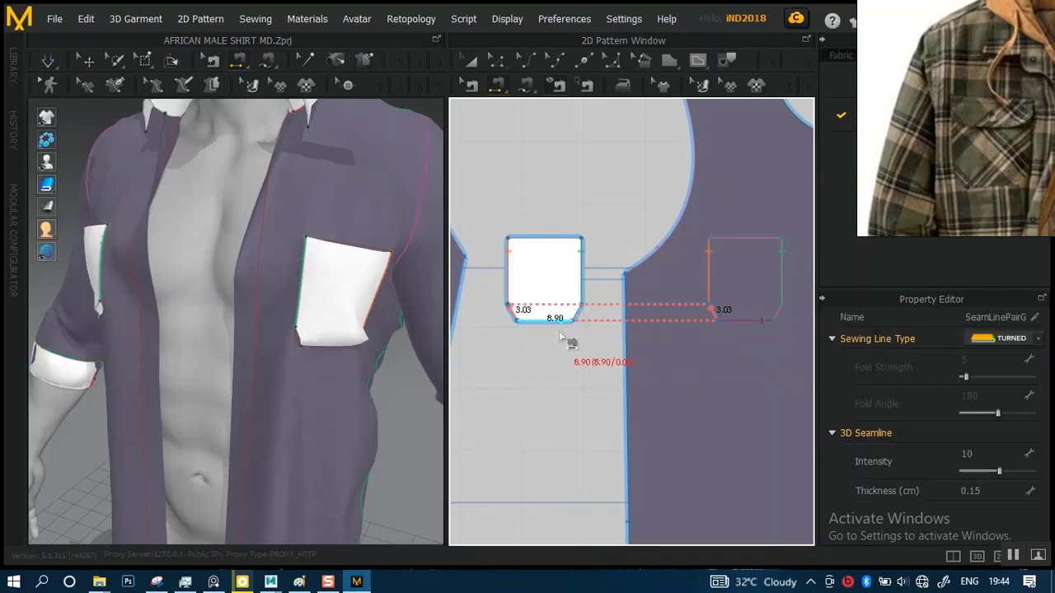
left_click(586, 318)
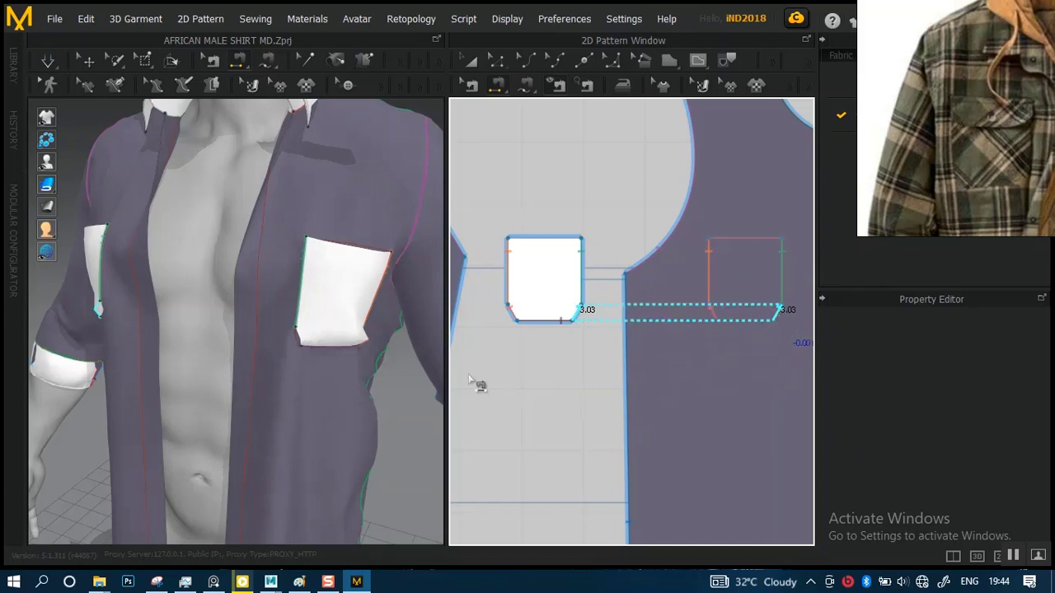
left_click(299, 363)
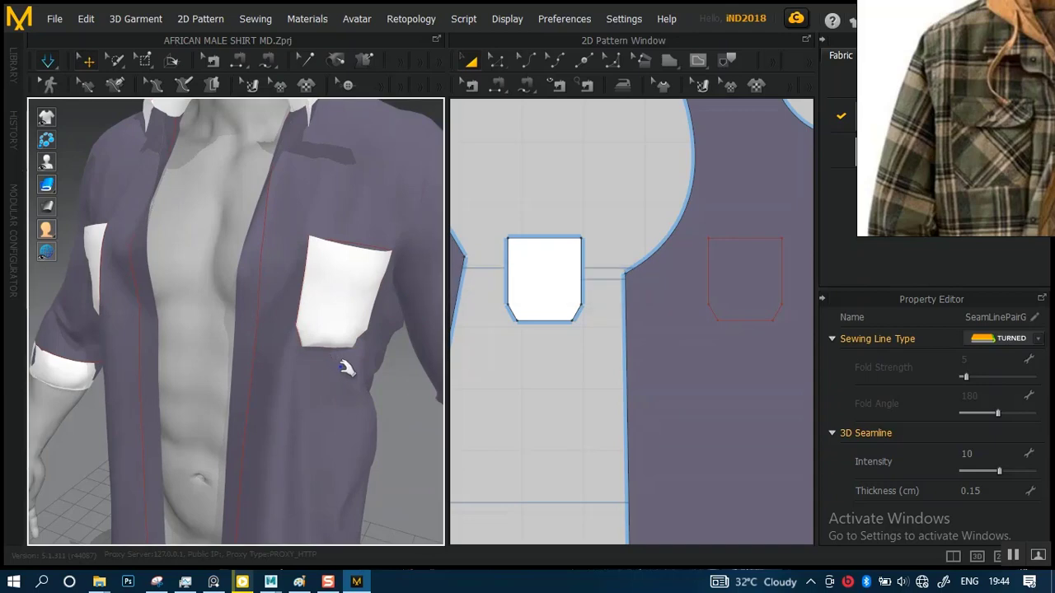
Pull the chest pocket by its upper edge in the running simulation so it settles flat on the shirt front
scroll(333, 367, "down", 3)
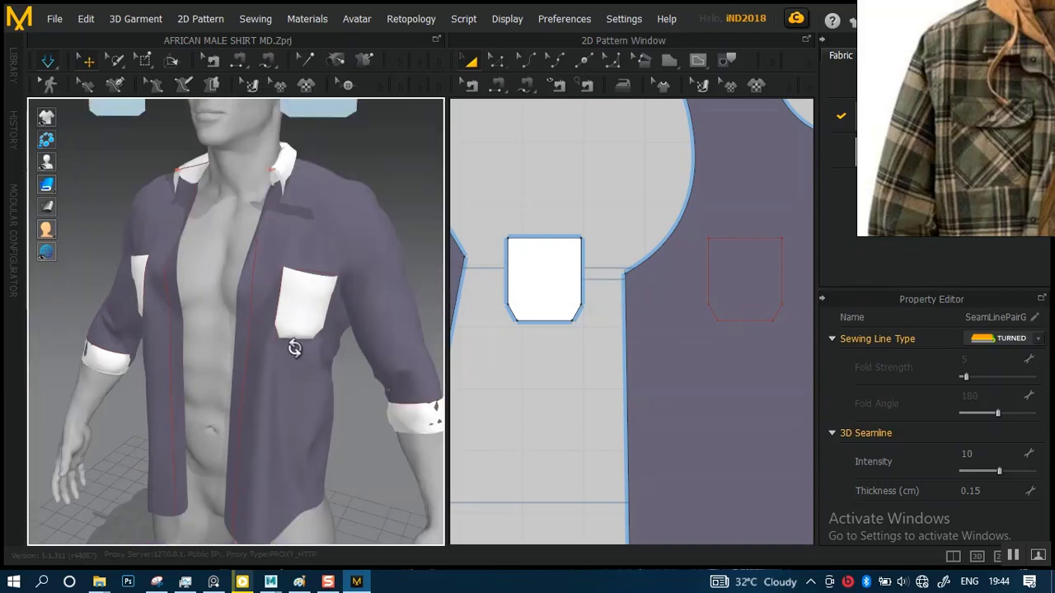
right_click_drag(295, 349, 297, 315)
scroll(349, 356, "up", 3)
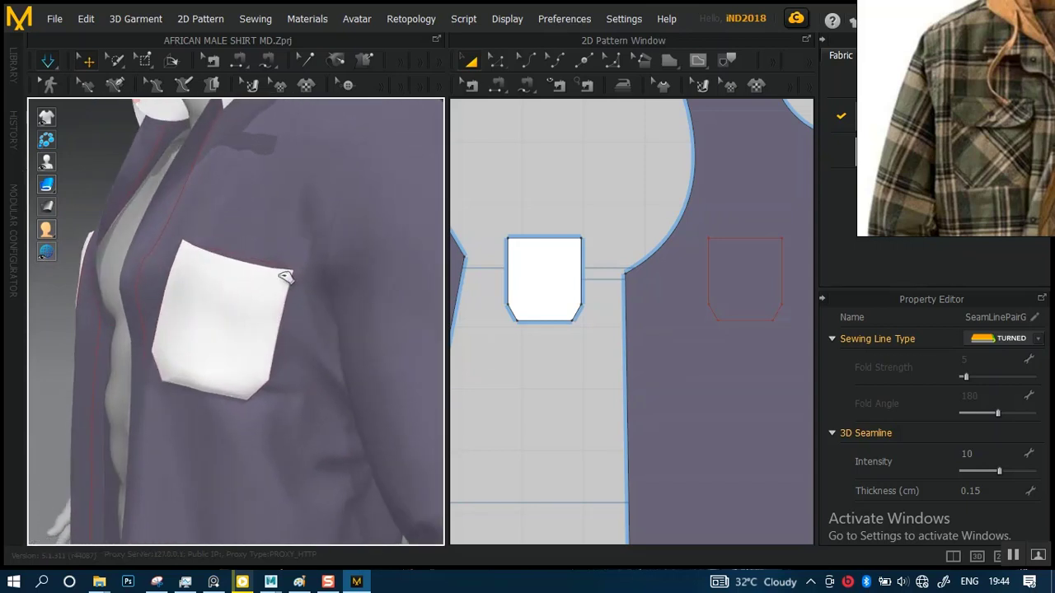
left_click(284, 277)
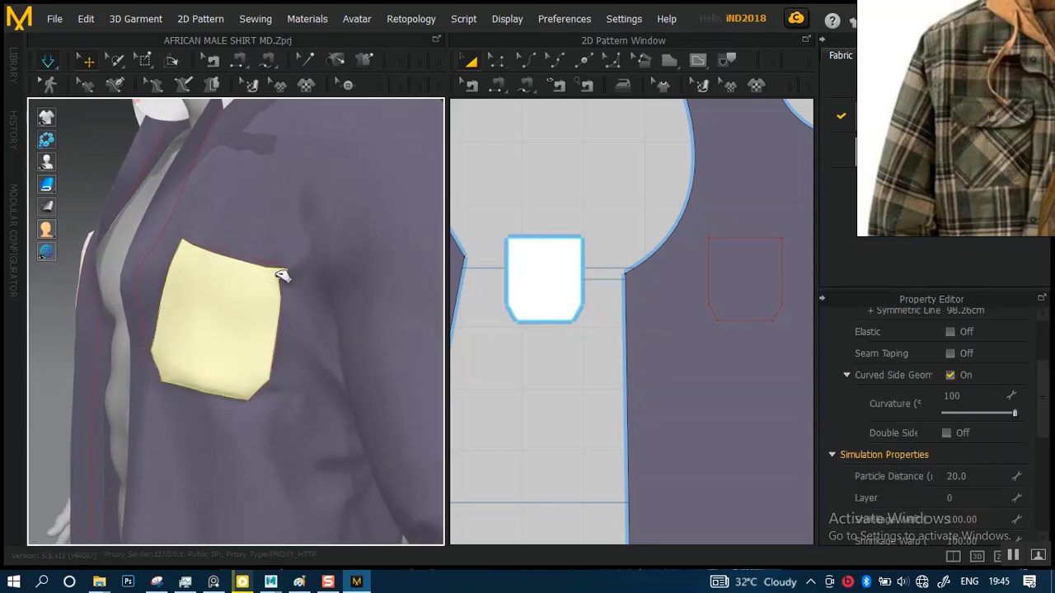
right_click_drag(337, 282, 329, 323)
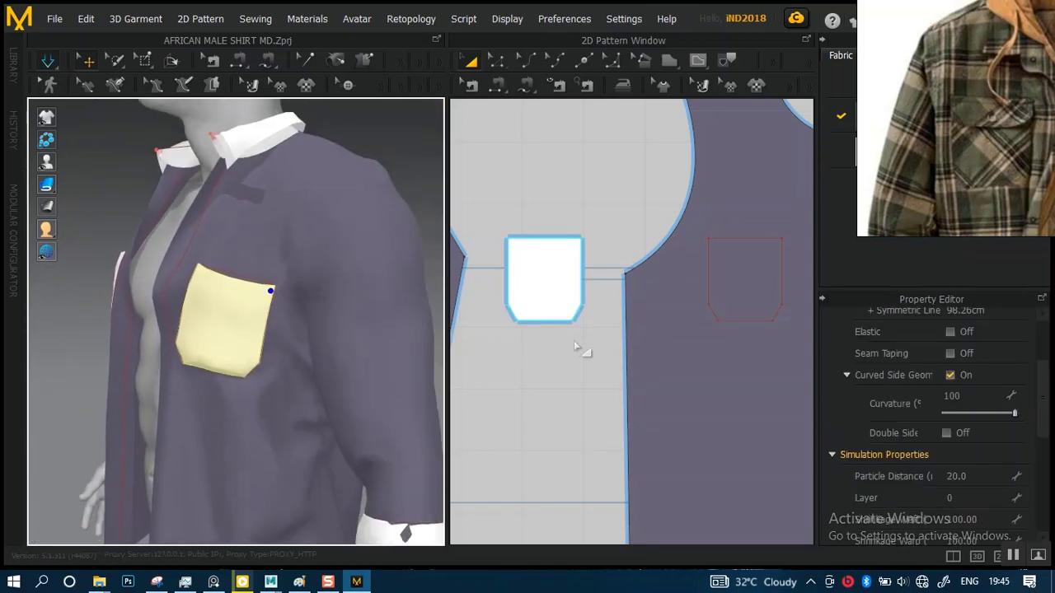
scroll(602, 301, "down", 3)
scroll(601, 294, "down", 2)
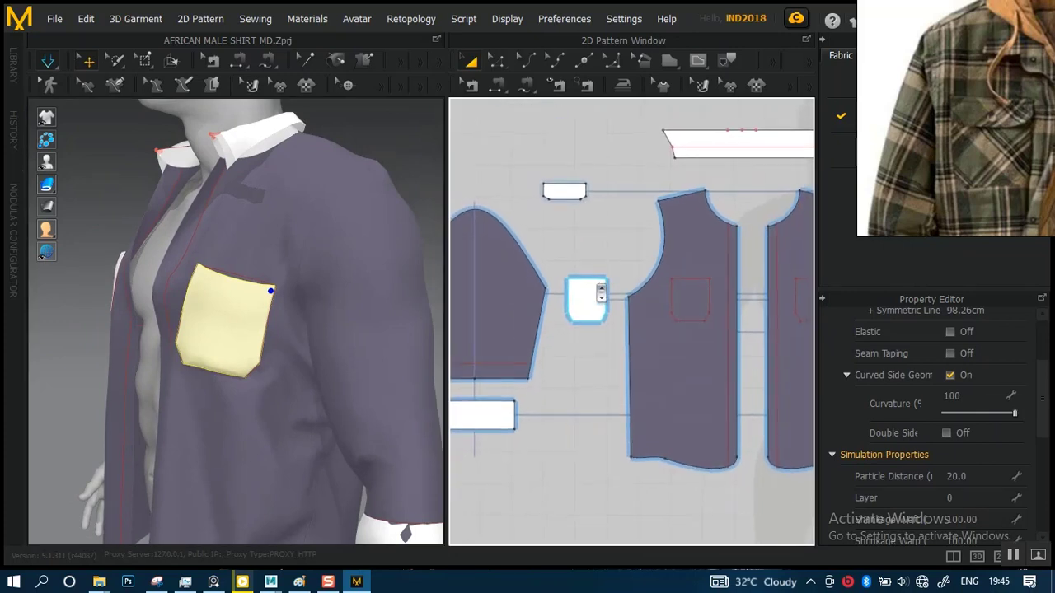
right_click_drag(601, 294, 580, 299)
right_click_drag(121, 259, 270, 299)
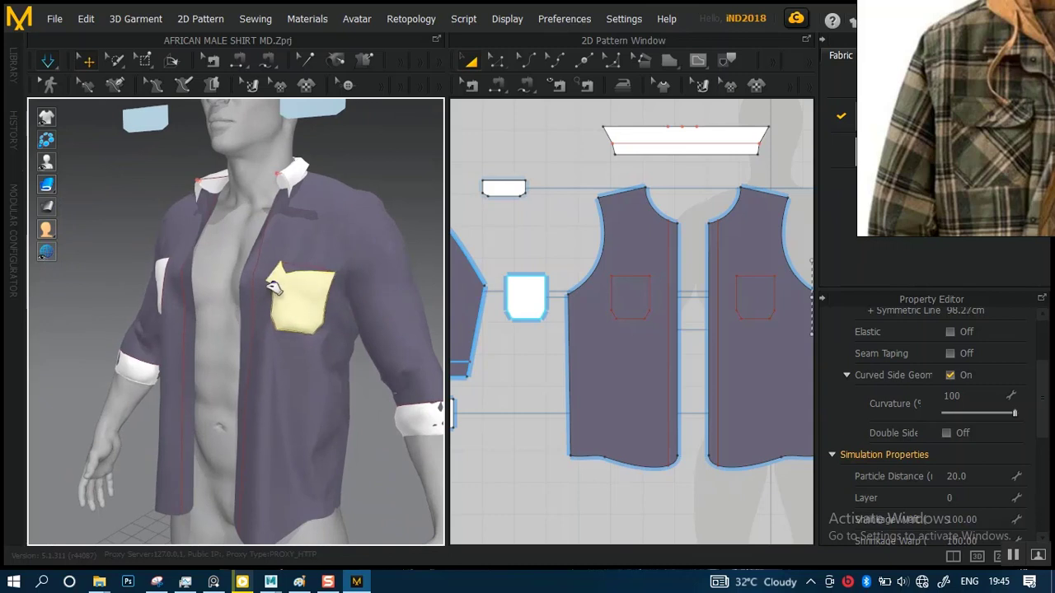
left_click_drag(271, 286, 298, 282)
Examine how the sewn chest pockets sit on the shirt from the front and the side
right_click_drag(355, 311, 359, 340)
scroll(337, 346, "up", 4)
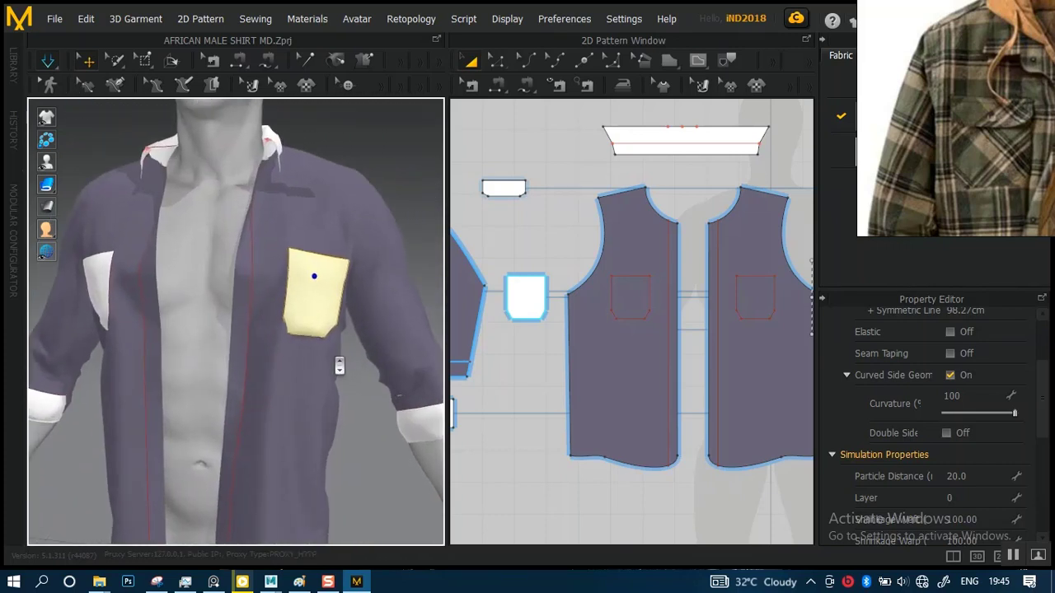
right_click_drag(309, 333, 191, 321)
middle_click_drag(396, 310, 308, 332)
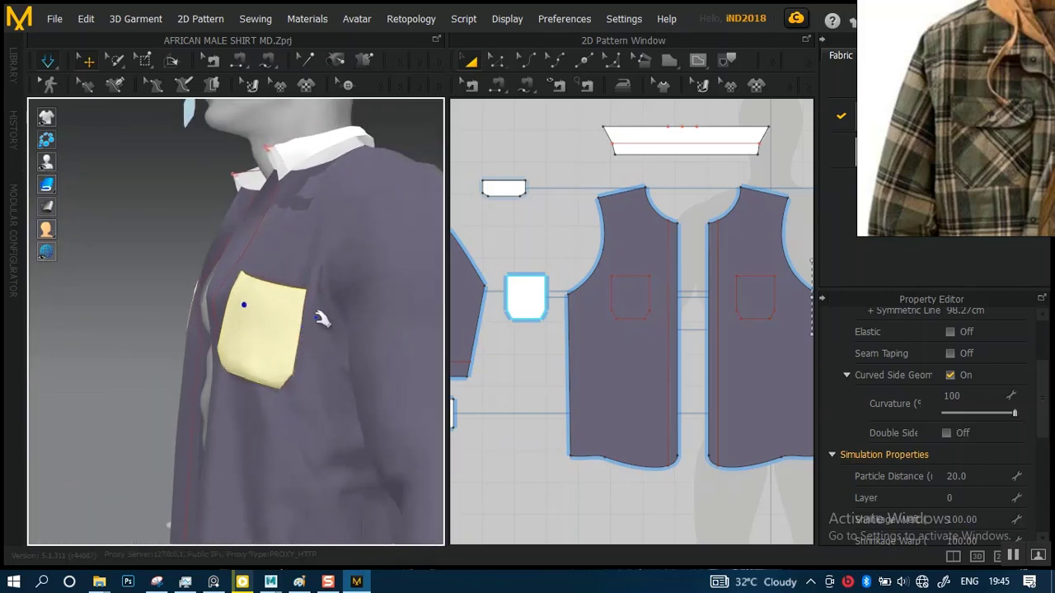
right_click_drag(321, 320, 370, 323)
scroll(337, 336, "down", 3)
middle_click_drag(263, 327, 334, 319)
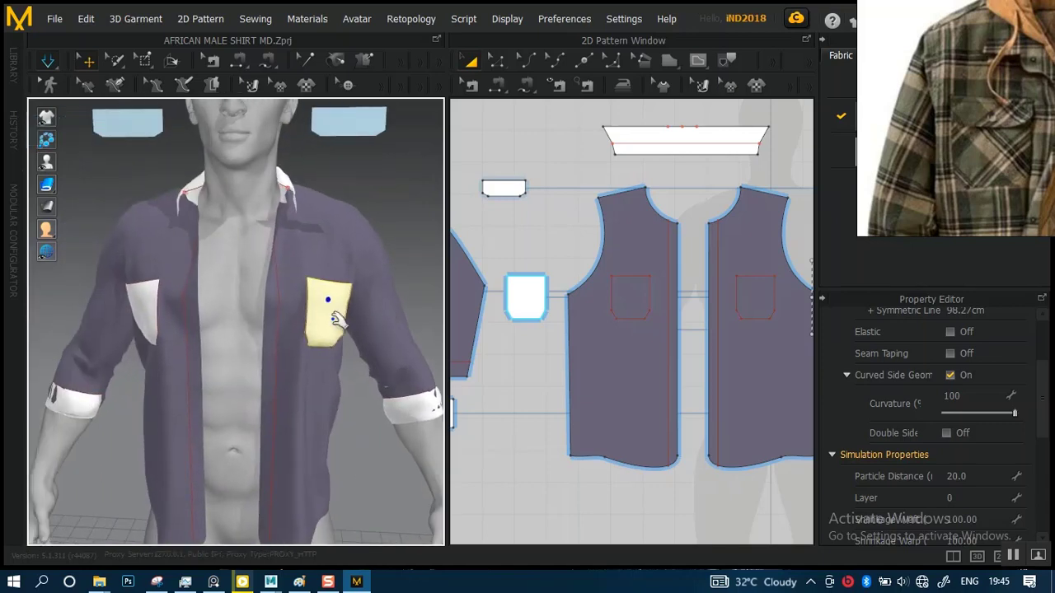
right_click_drag(336, 319, 325, 300)
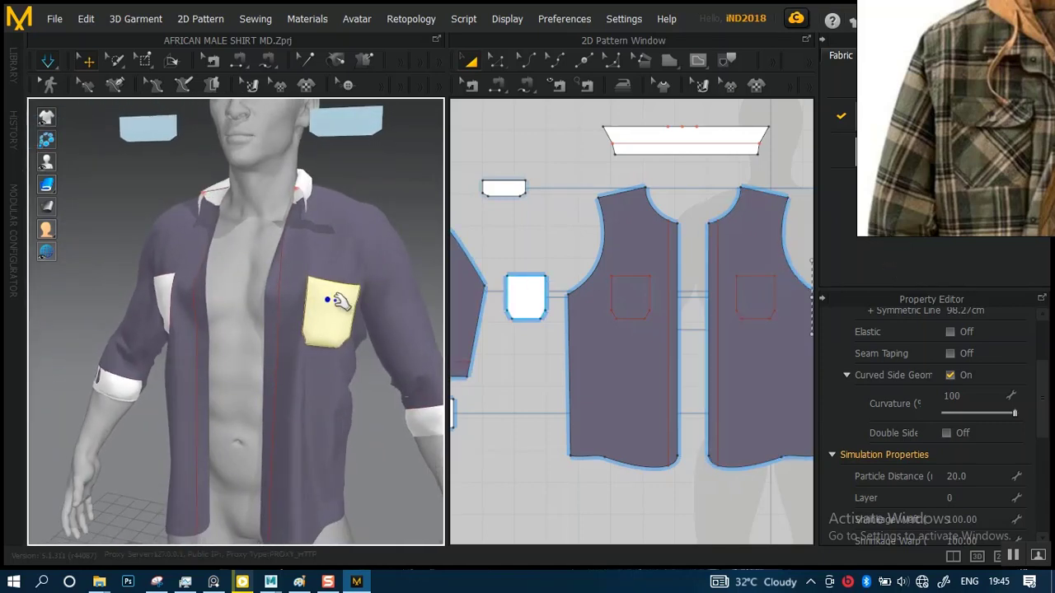
scroll(340, 302, "up", 4)
scroll(616, 299, "up", 1)
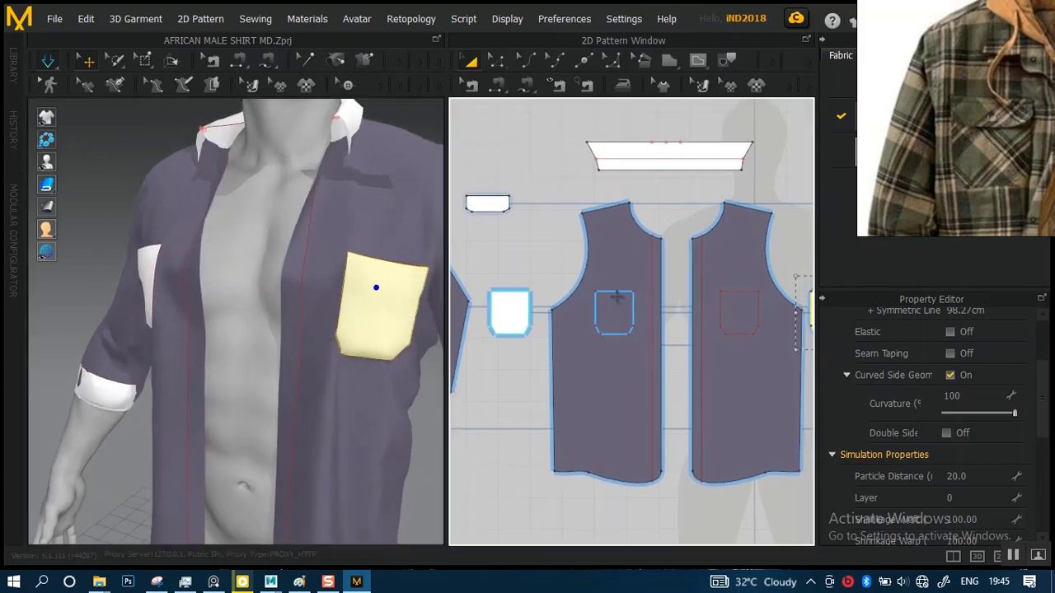
scroll(615, 299, "up", 3)
scroll(636, 370, "down", 4)
scroll(588, 265, "up", 1)
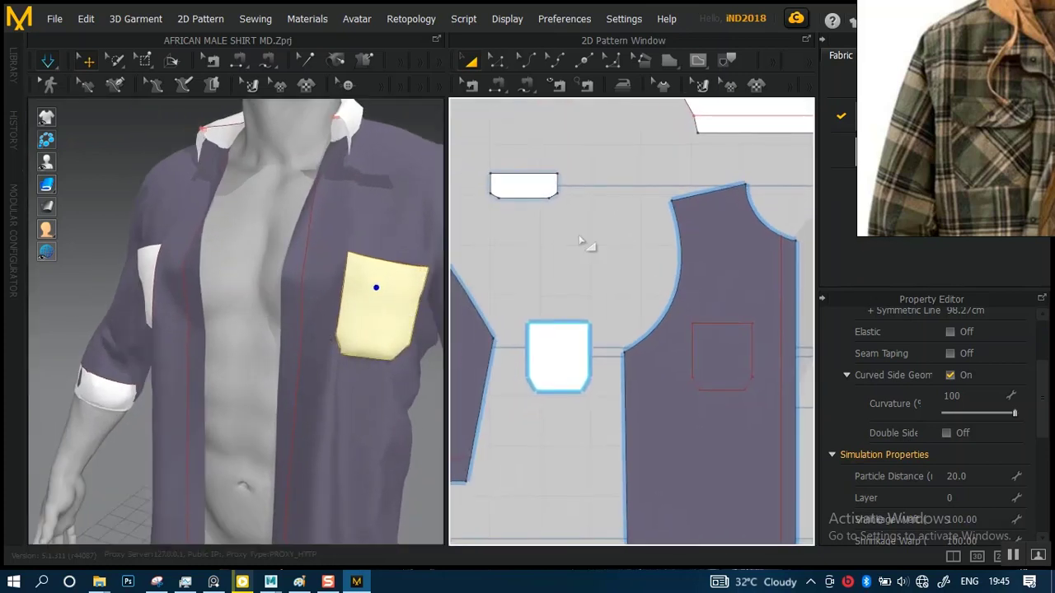
left_click(579, 241)
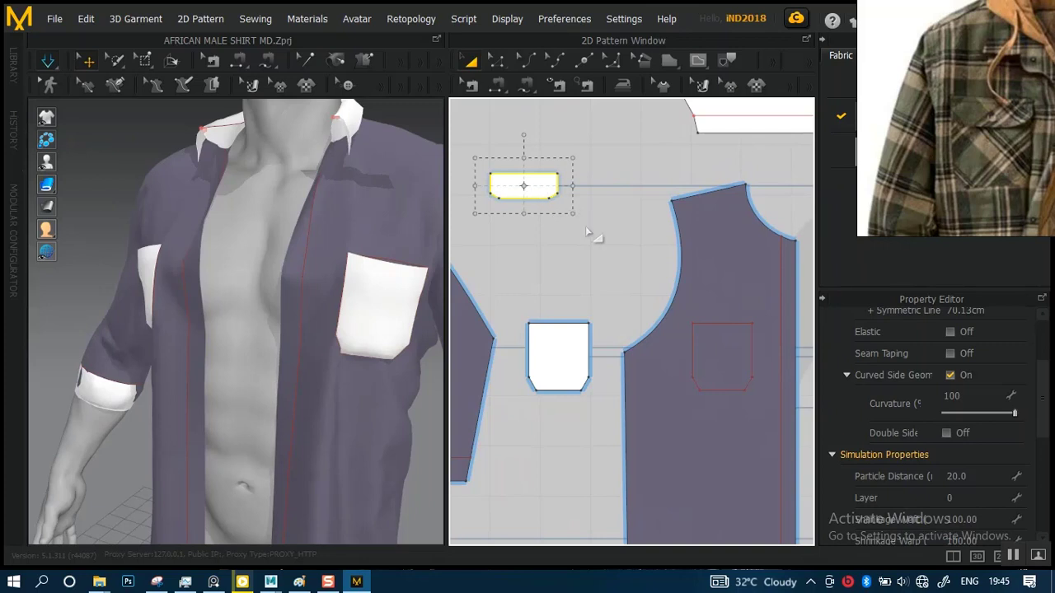
scroll(574, 230, "down", 5)
middle_click_drag(675, 241, 563, 253)
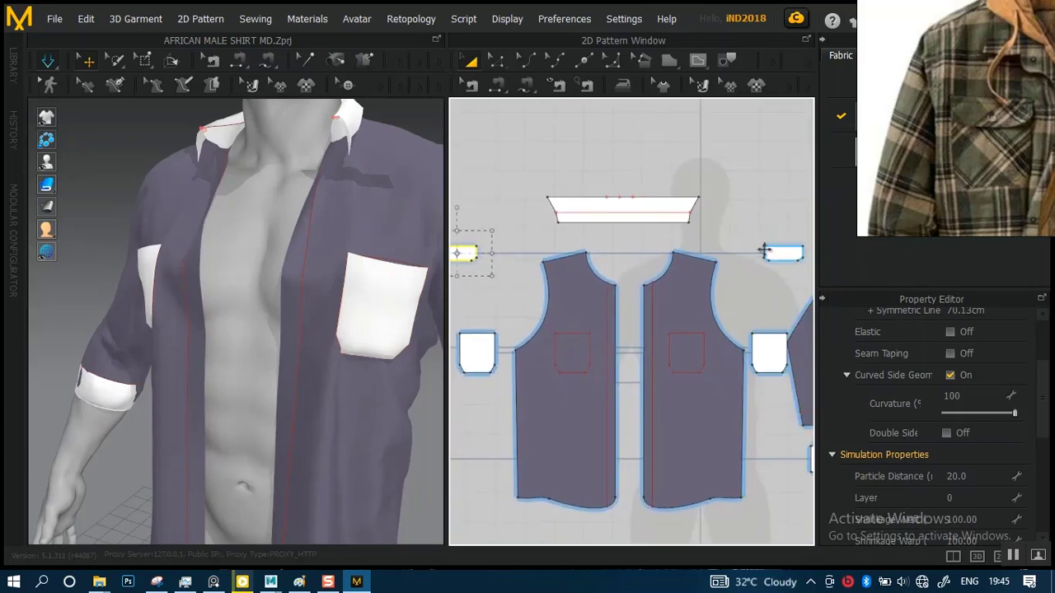
left_click(627, 262)
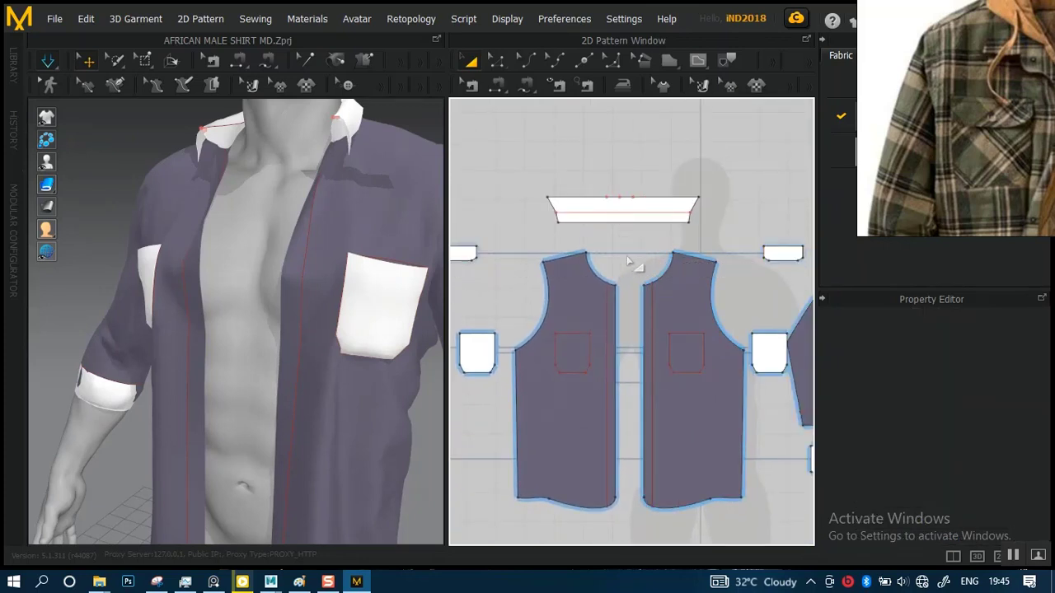
left_click(783, 253)
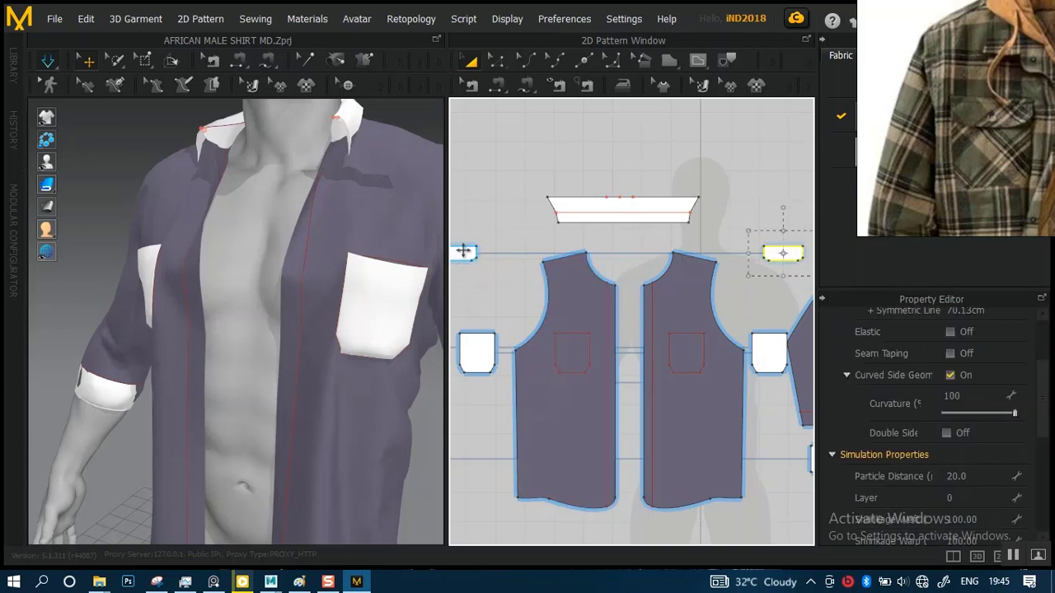
left_click(463, 253, "shift")
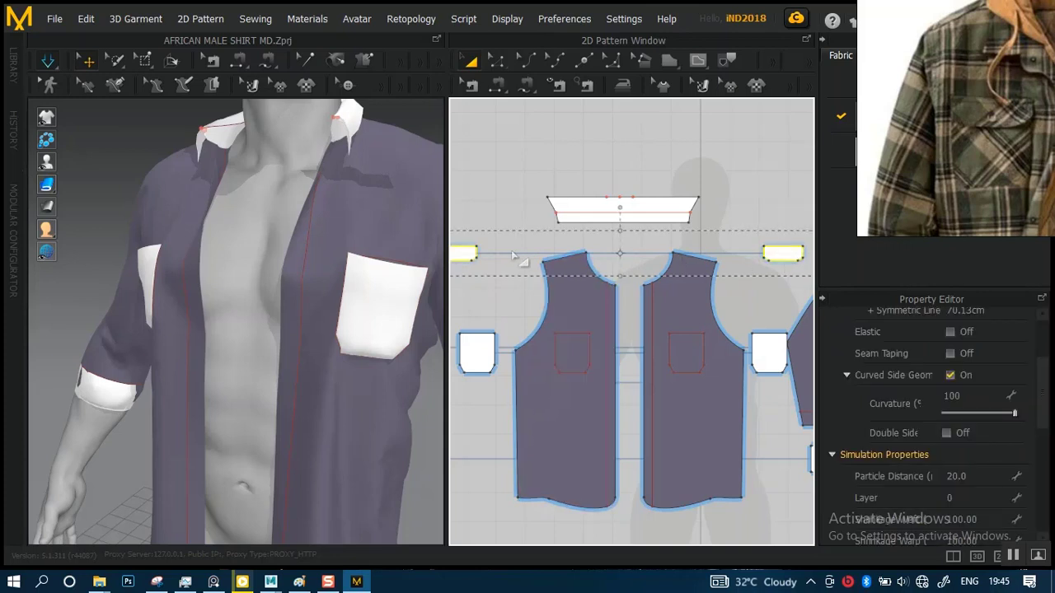
left_click(657, 236)
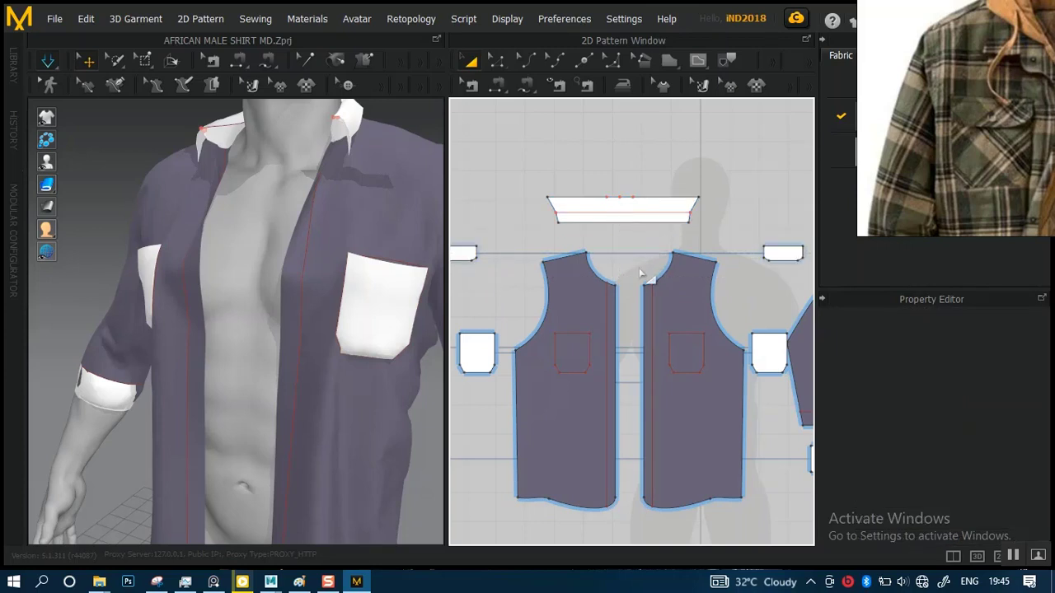
Move each of the two flap patterns down to sit just above its matching pocket pattern
left_click(468, 254)
left_click_drag(464, 254, 488, 317)
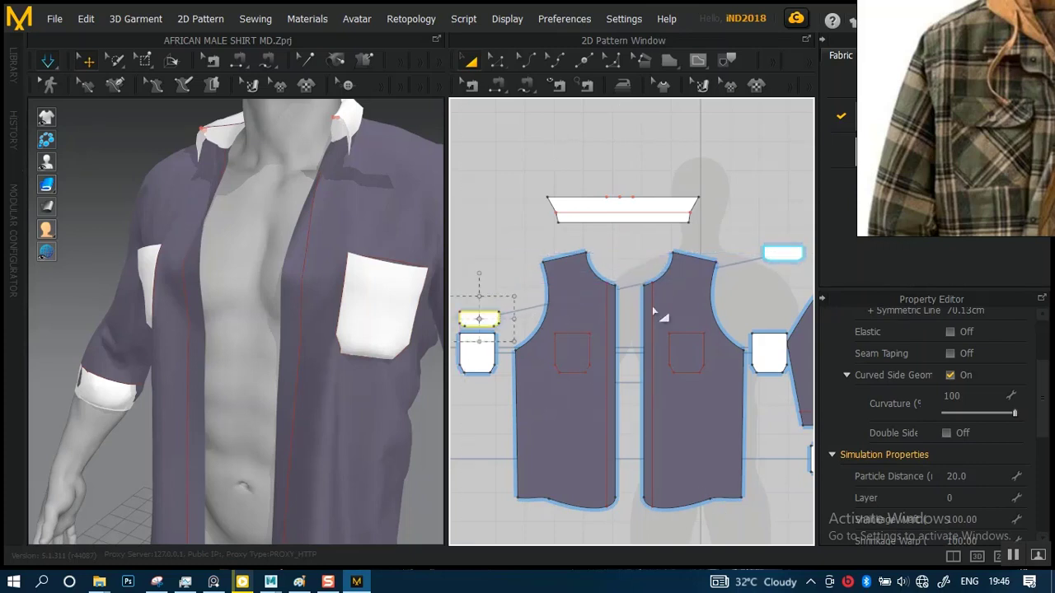
left_click(785, 257)
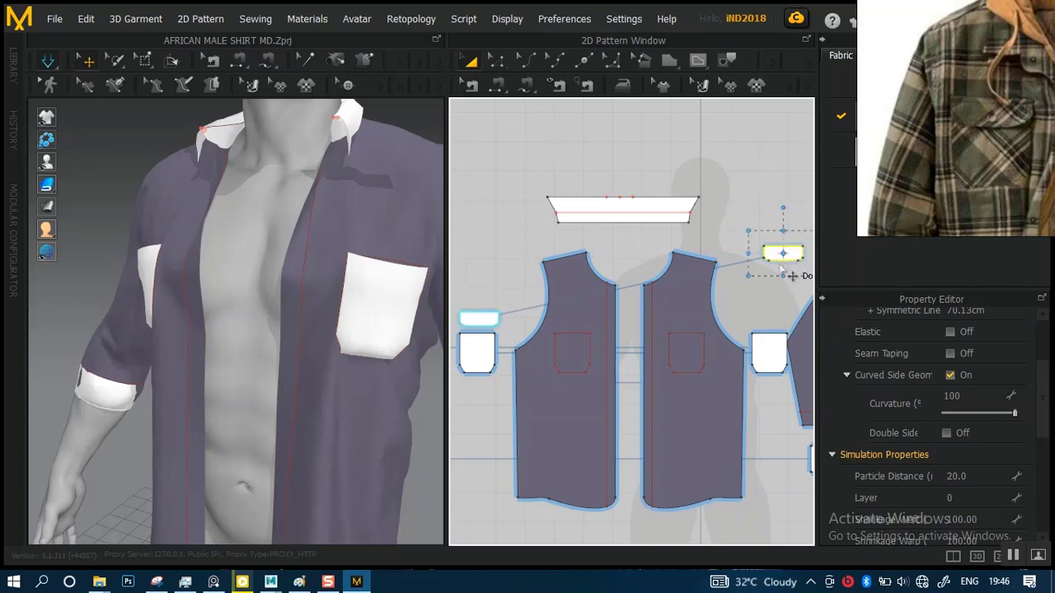
left_click_drag(787, 251, 777, 314)
Lay one flap pattern over the upper part of its pocket to compare their widths, and undo the placement
right_click_drag(557, 348, 641, 318)
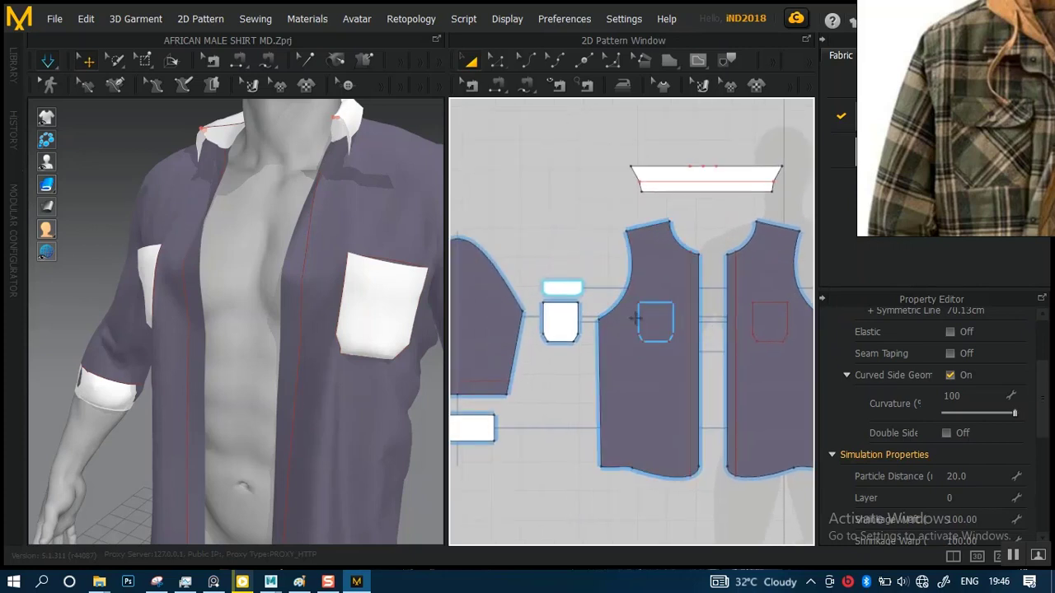
scroll(640, 317, "up", 8)
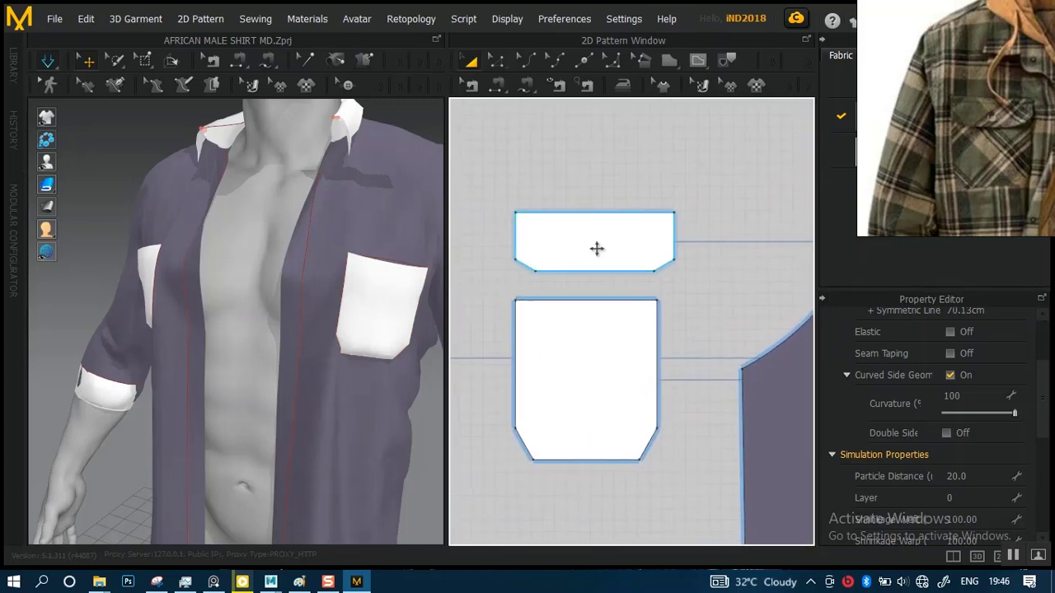
left_click_drag(596, 248, 596, 245)
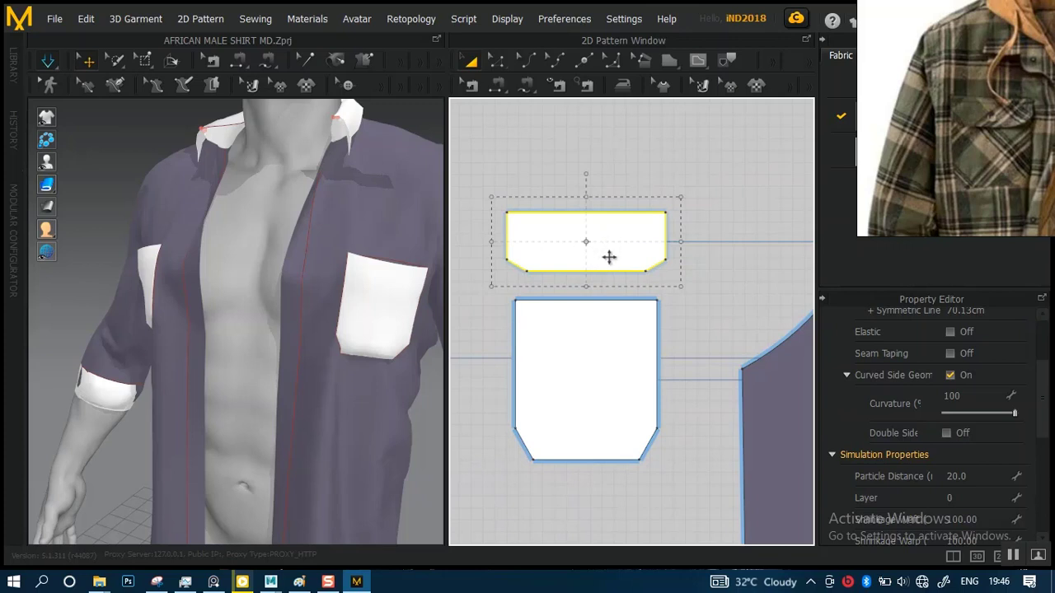
left_click_drag(608, 257, 610, 320)
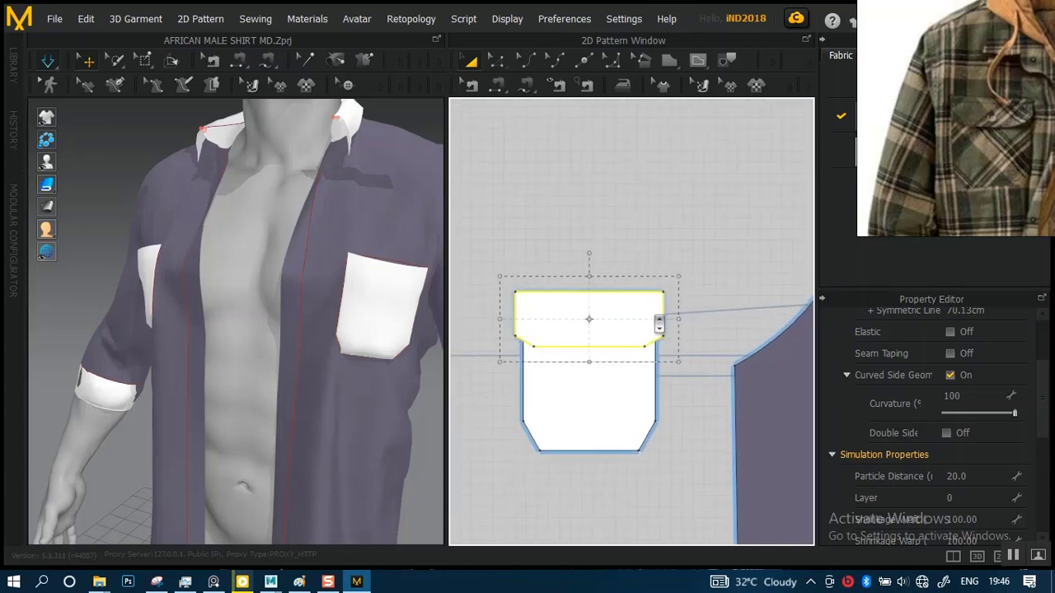
scroll(645, 315, "down", 2)
scroll(642, 255, "down", 4)
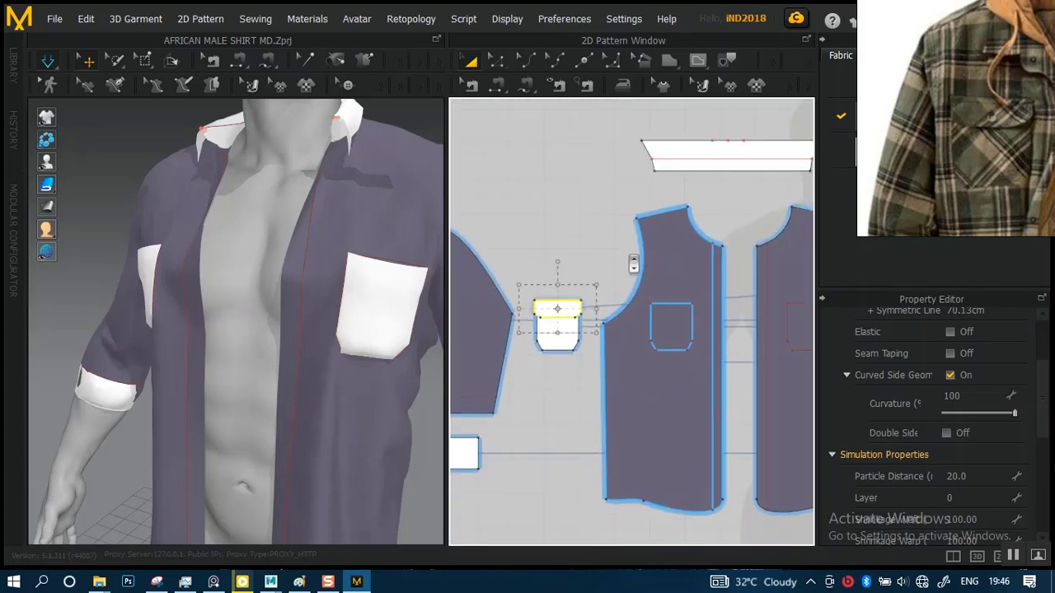
key("ctrl+z")
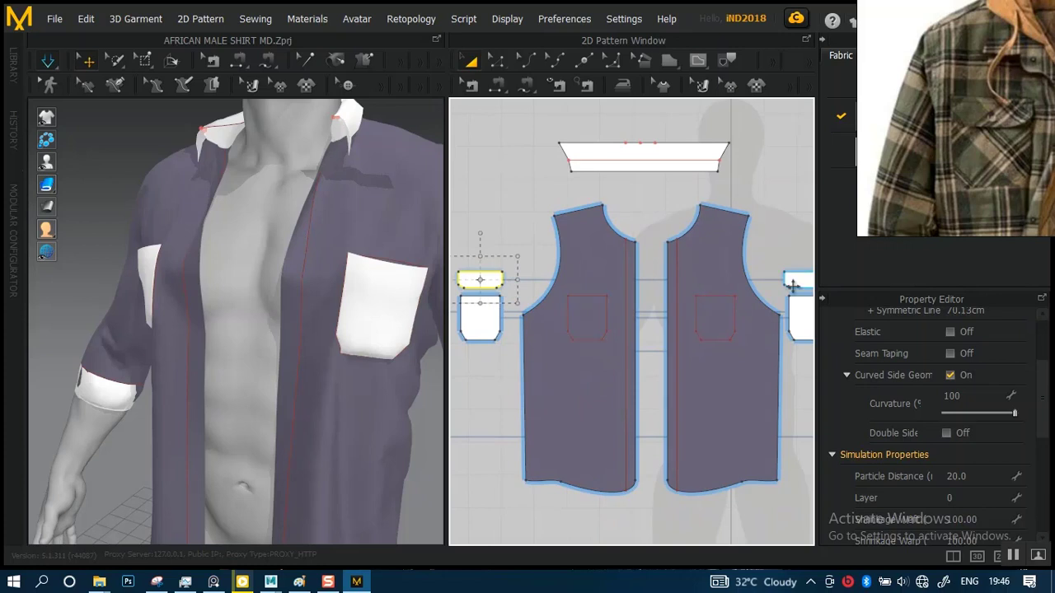
Narrow both flap patterns so they are only slightly wider than the pockets, and centre one flap just above its pocket
scroll(622, 308, "up", 6)
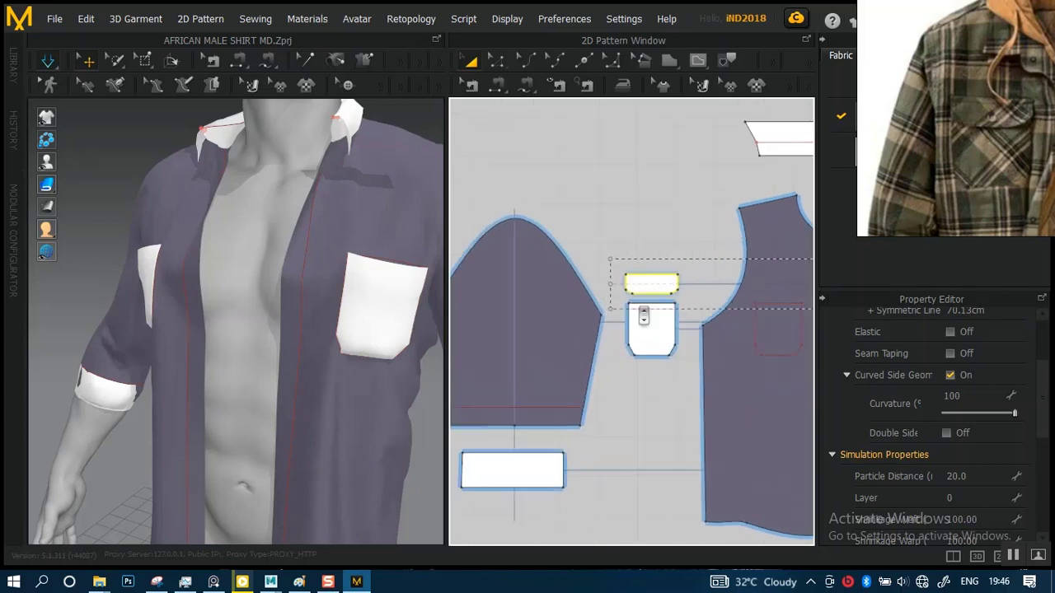
middle_click_drag(650, 308, 595, 404)
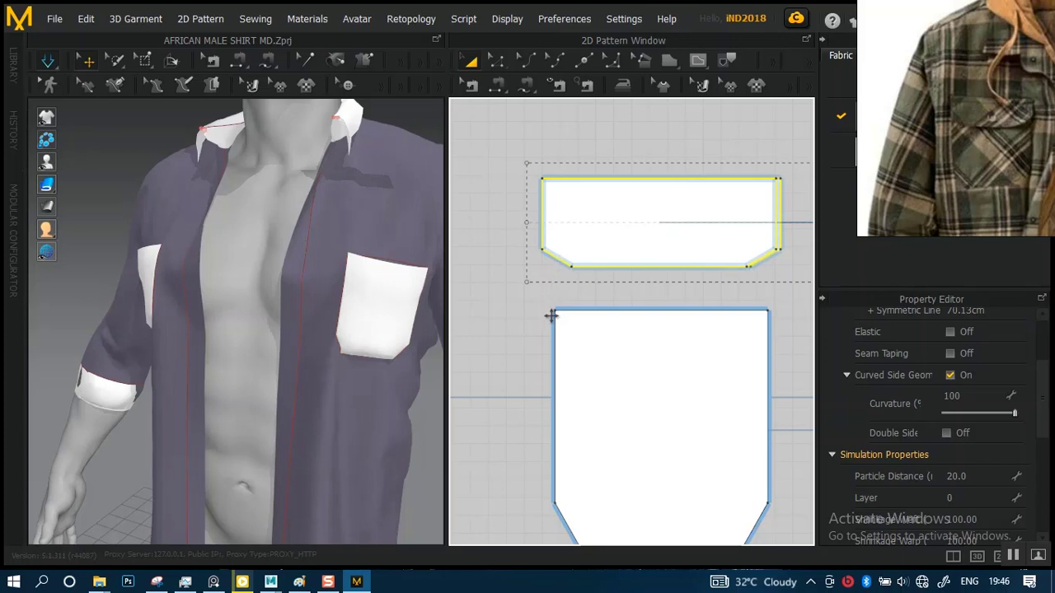
key("ctrl+z")
key("ctrl+z")
scroll(638, 303, "down", 2)
middle_click_drag(665, 303, 631, 282)
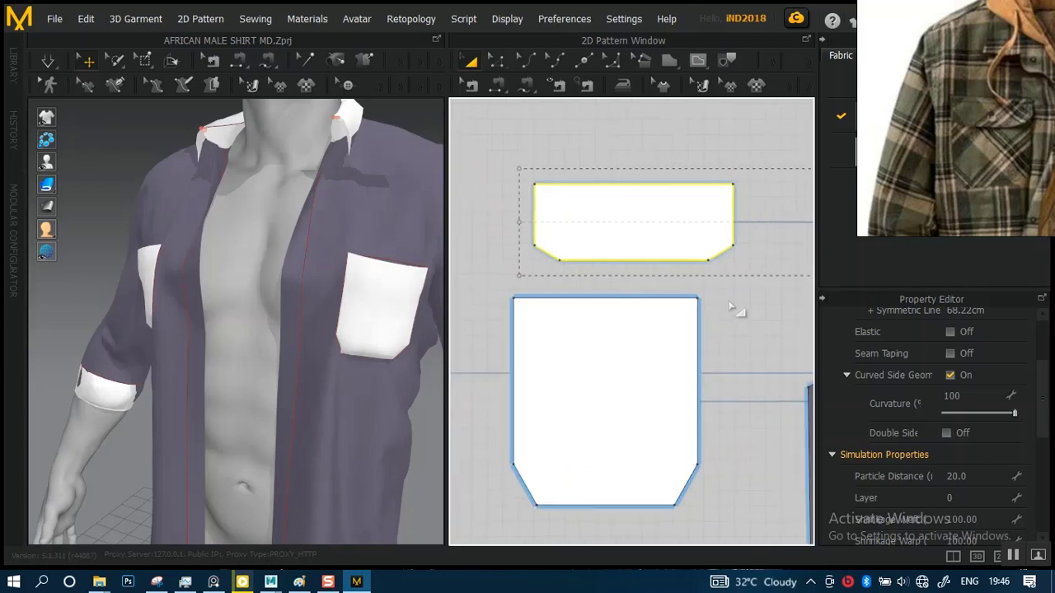
left_click_drag(661, 234, 629, 252)
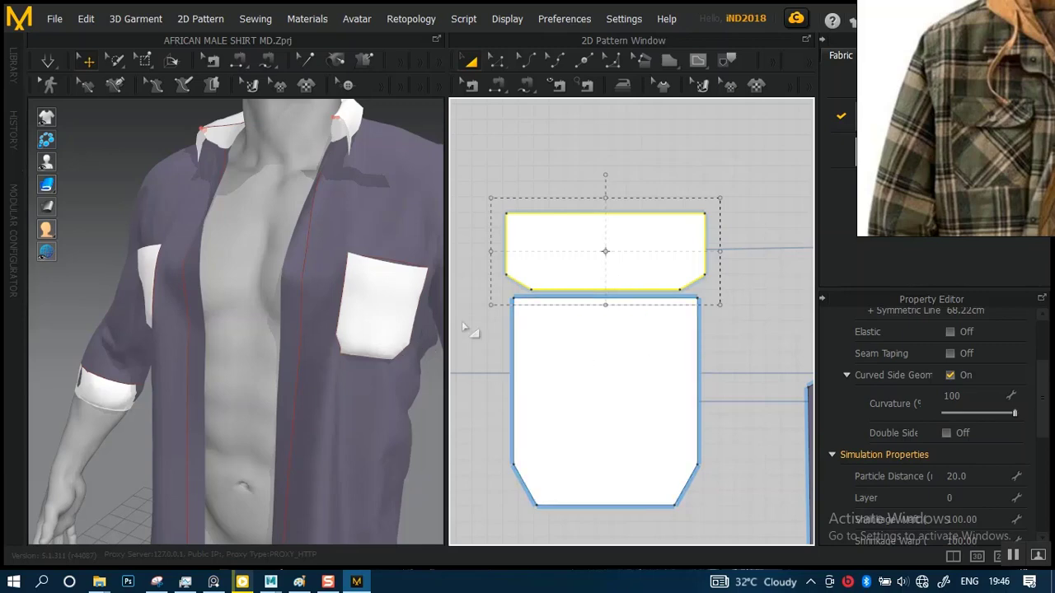
Assign the SHIRT fabric to both pocket flaps
scroll(376, 353, "down", 5)
middle_click_drag(306, 249, 320, 293)
scroll(320, 291, "up", 3)
right_click_drag(338, 276, 367, 251)
scroll(362, 243, "up", 3)
left_click(374, 213)
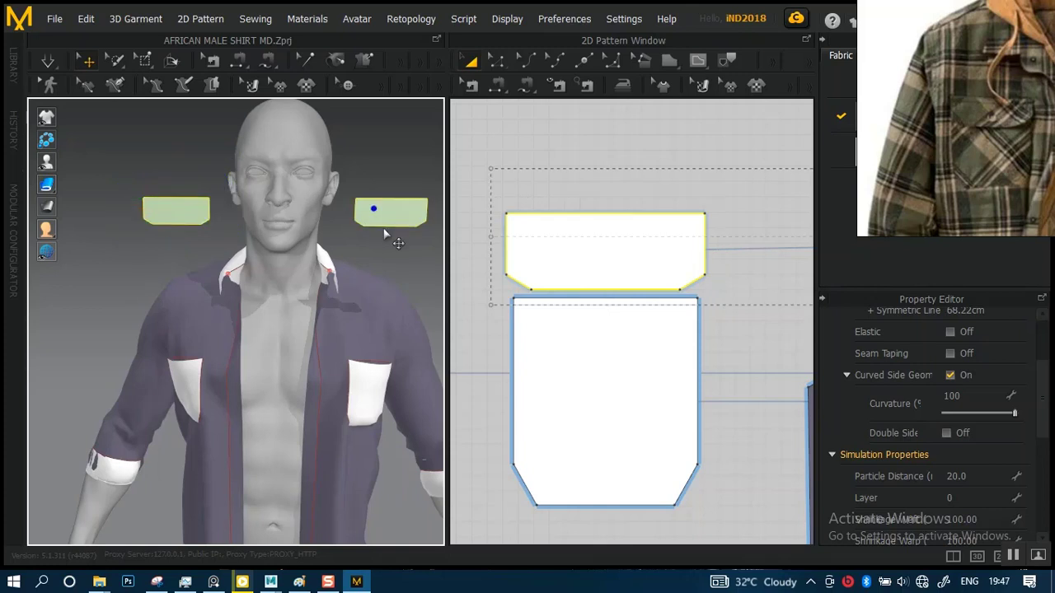
scroll(659, 281, "down", 6)
right_click_drag(582, 265, 546, 262)
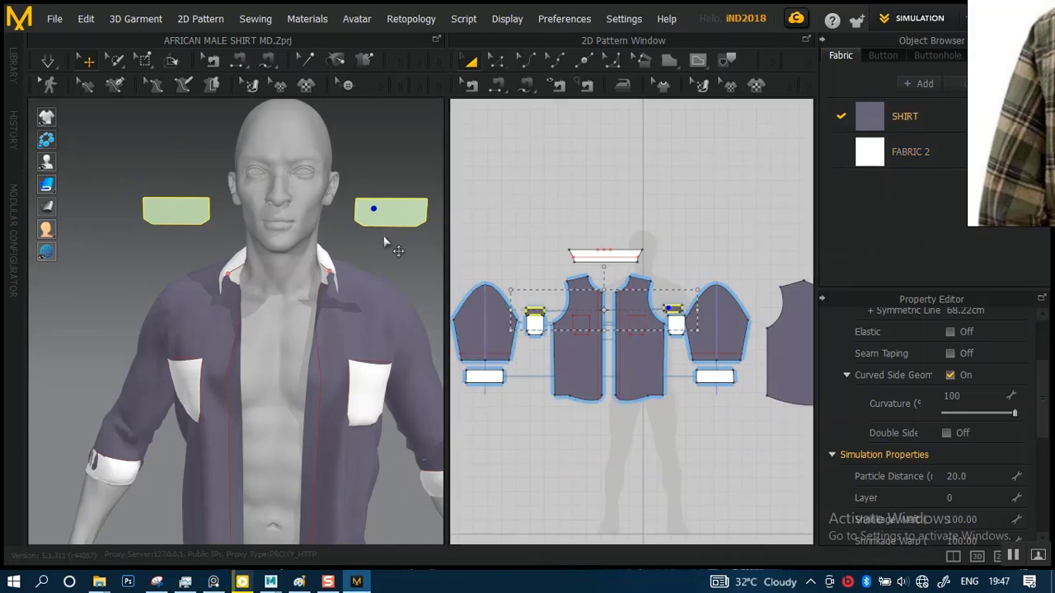
left_click(389, 158)
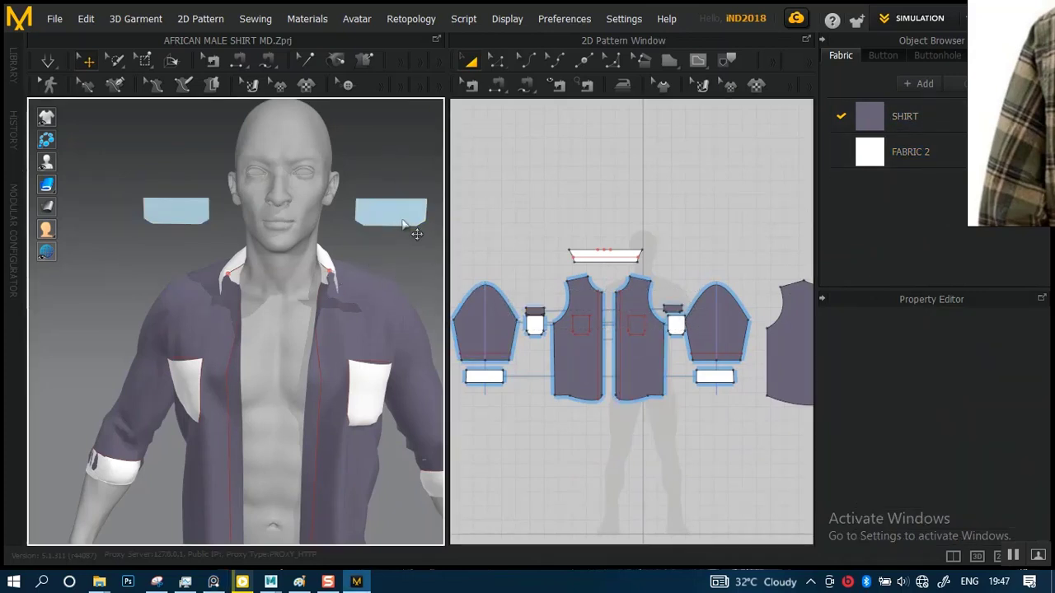
Activate both pocket flap patterns for the 3D garment
left_click(671, 309)
right_click(671, 309)
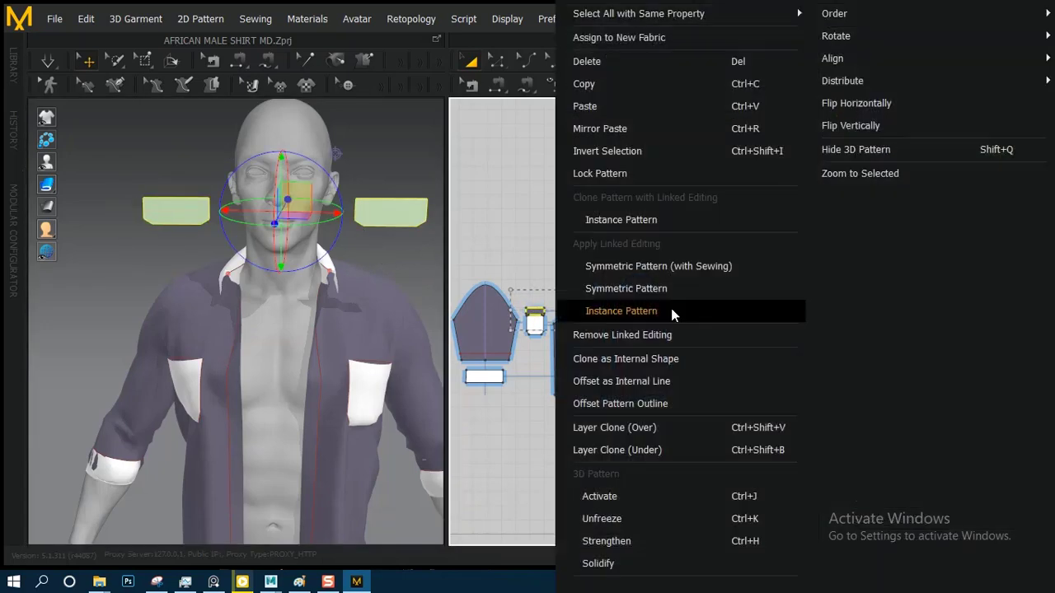
left_click(626, 489)
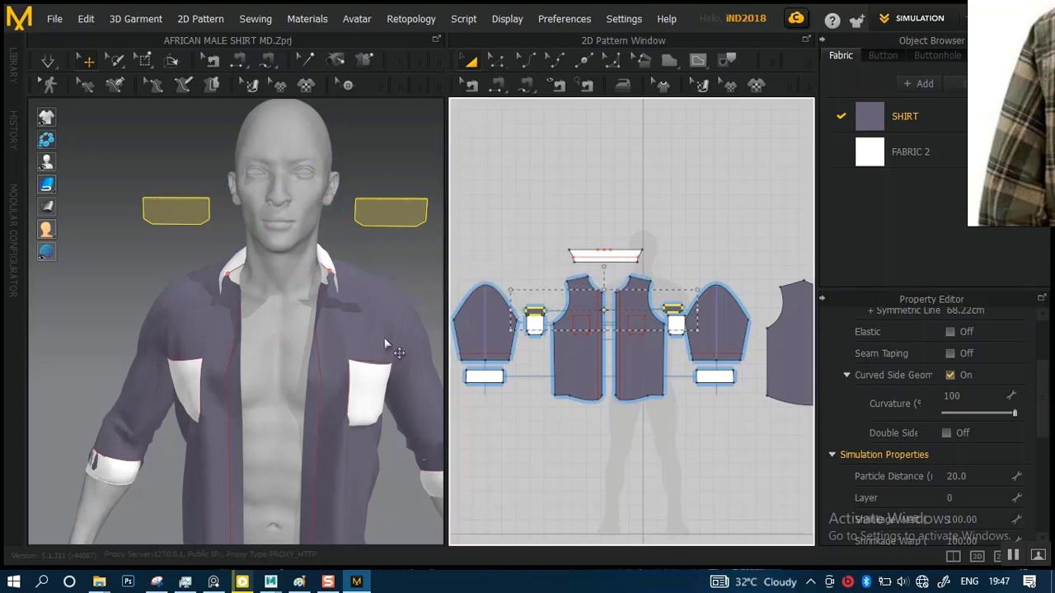
Select both flaps and lower them together in 3D until they sit at the upper edges of the chest pockets
scroll(333, 346, "up", 2)
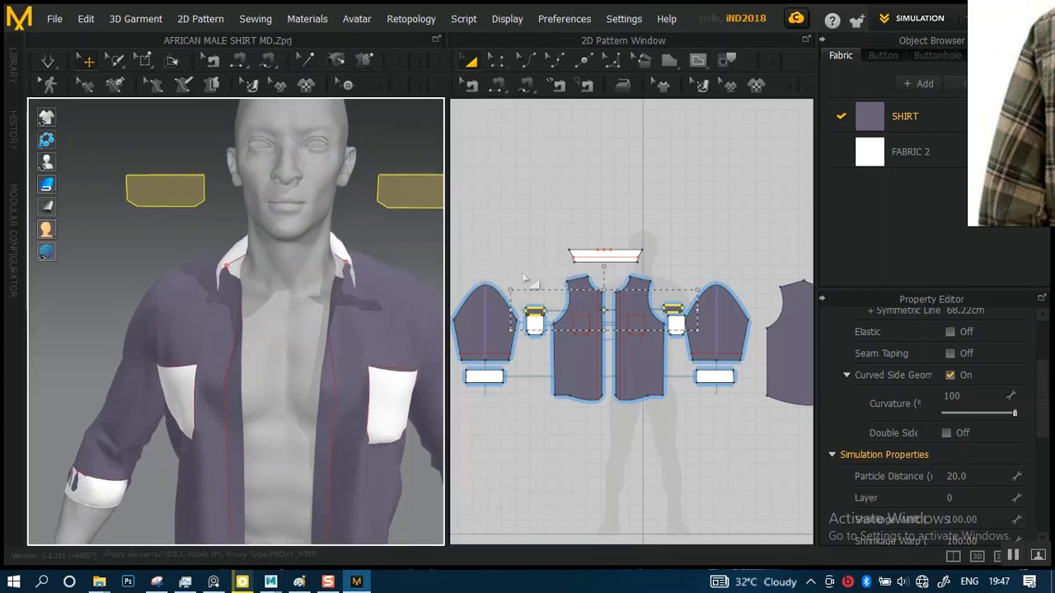
left_click(525, 207)
left_click(537, 309)
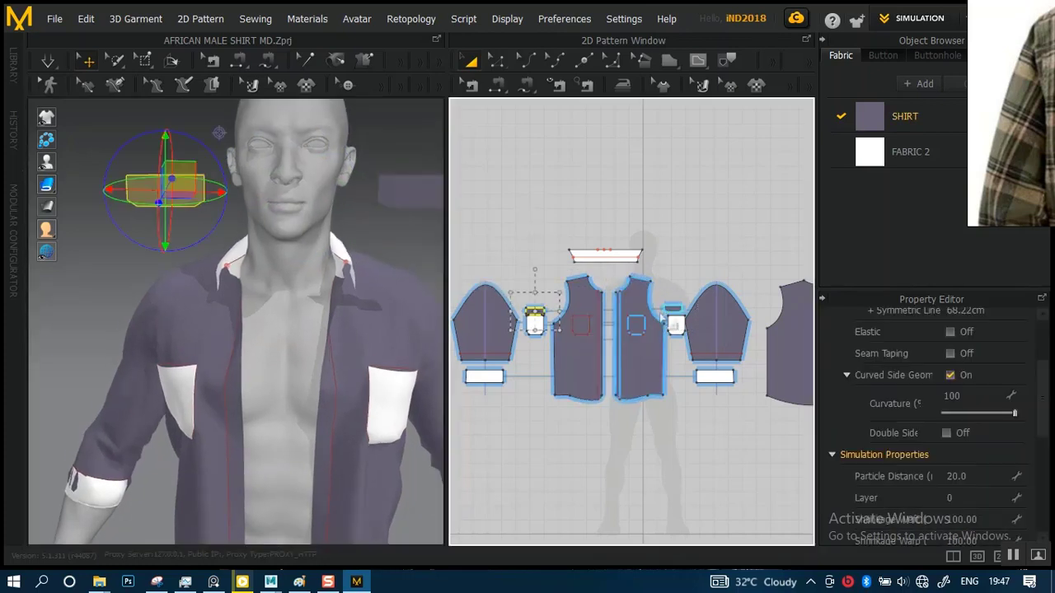
left_click(676, 308, "shift")
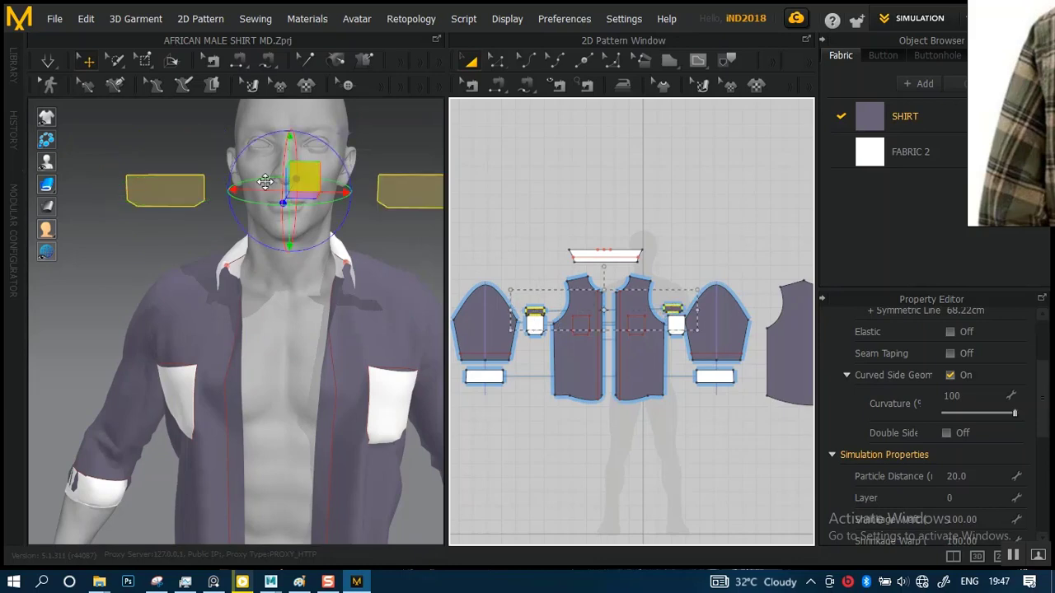
right_click_drag(299, 173, 334, 198)
left_click_drag(237, 142, 236, 288)
scroll(327, 298, "up", 3)
right_click_drag(327, 298, 257, 331)
middle_click_drag(360, 314, 245, 308)
scroll(635, 326, "up", 2)
Measure the length of the flap pattern's upper edge
scroll(644, 345, "up", 5)
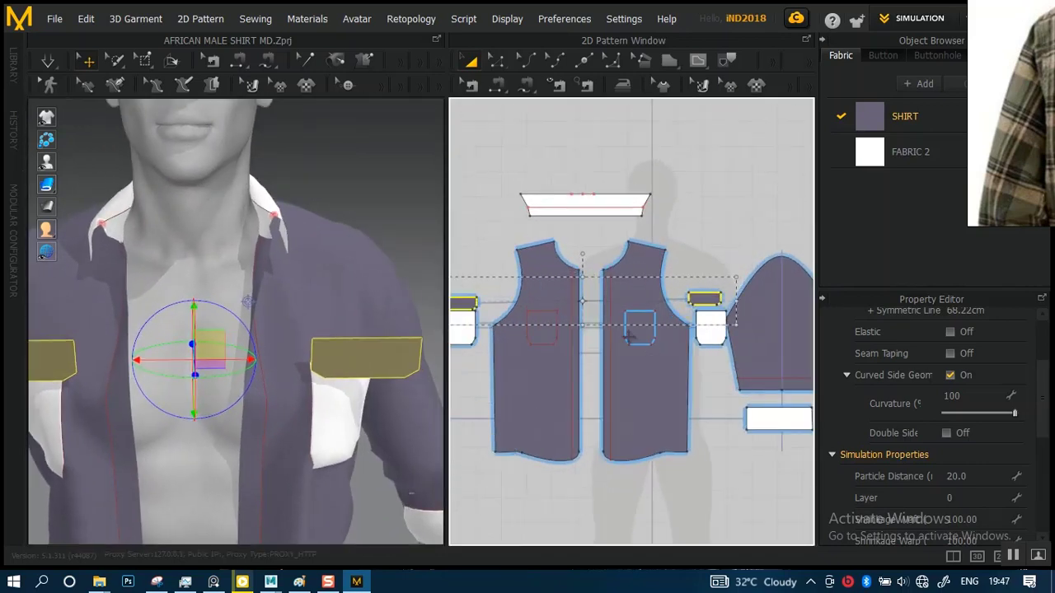
scroll(616, 335, "up", 4)
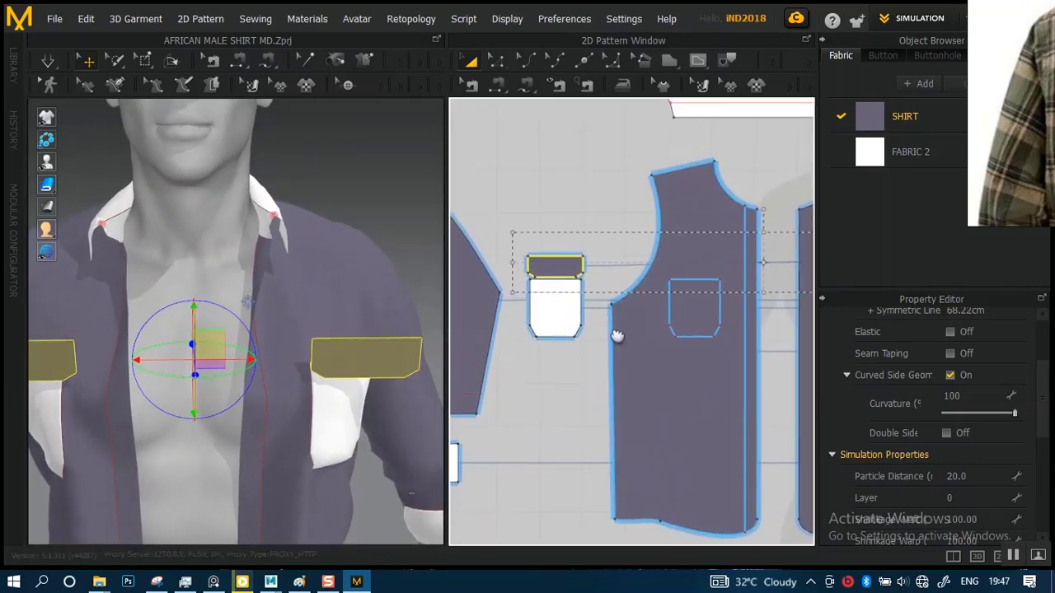
left_click(568, 174)
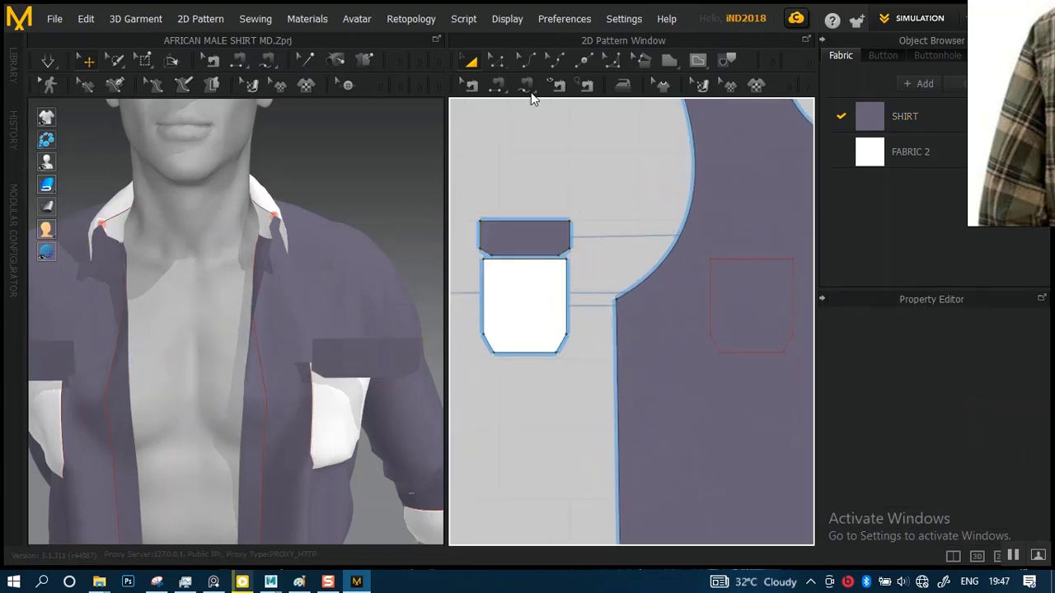
left_click(499, 61)
scroll(602, 288, "up", 5)
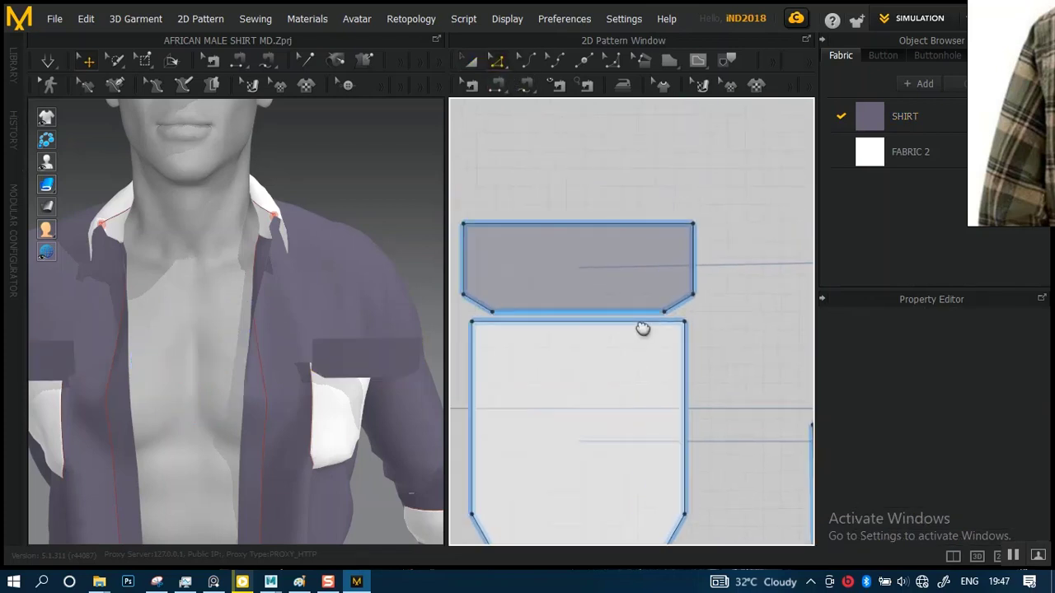
left_click(620, 248)
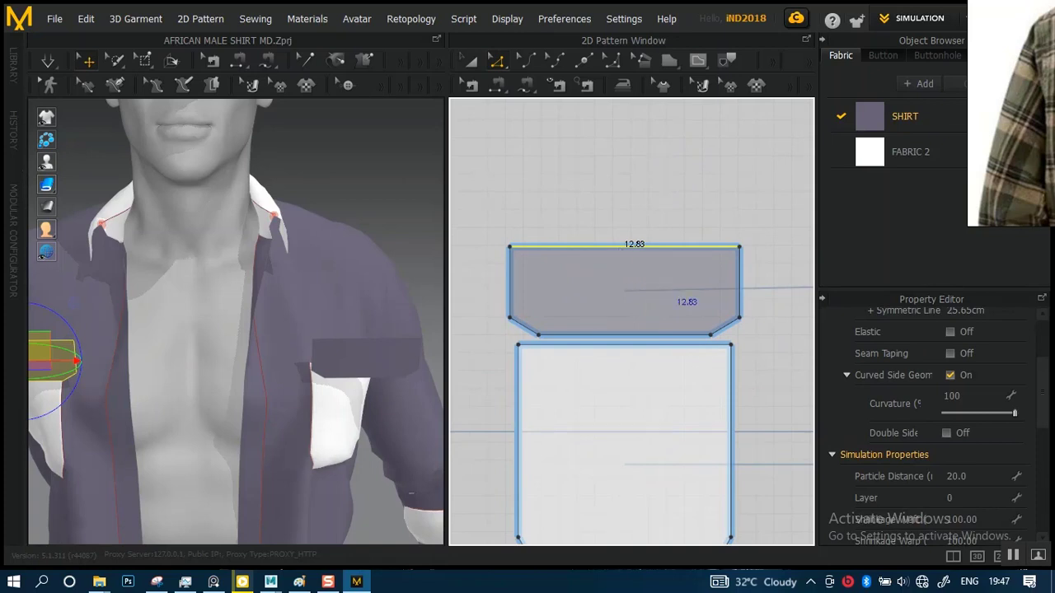
Try to draw a horizontal internal line about 13.7 cm long above the pocket outline on the front panel, and undo it
scroll(695, 252, "down", 5)
scroll(695, 252, "up", 6)
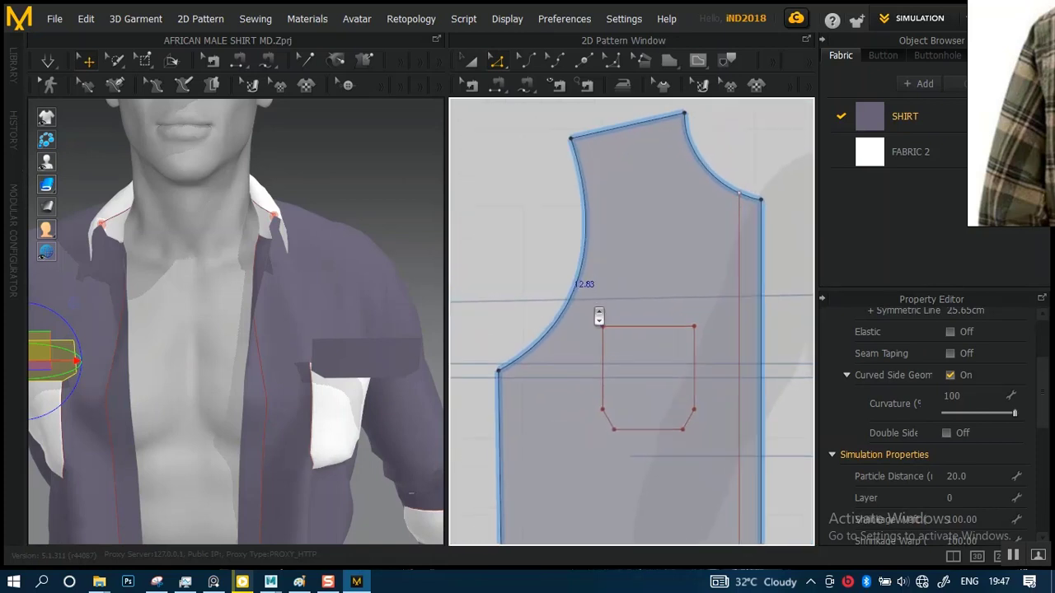
left_click(698, 60)
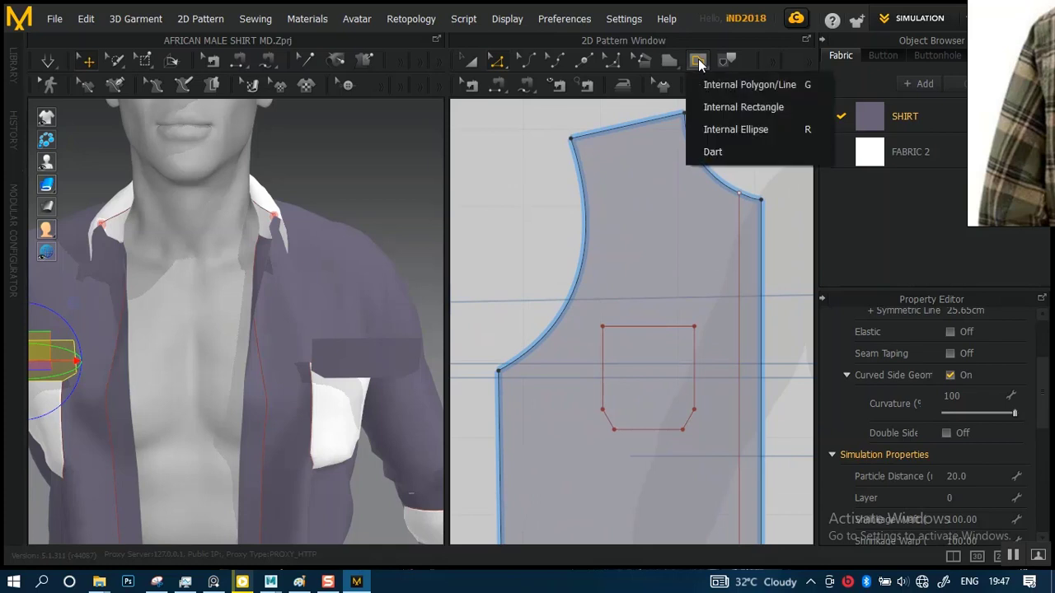
left_click(717, 85)
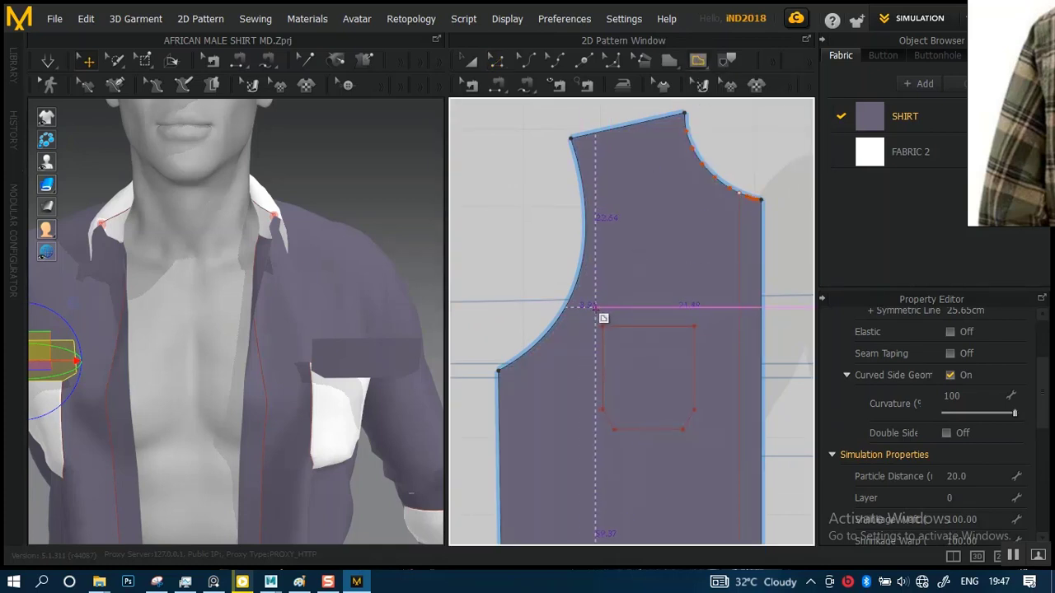
scroll(607, 346, "up", 4)
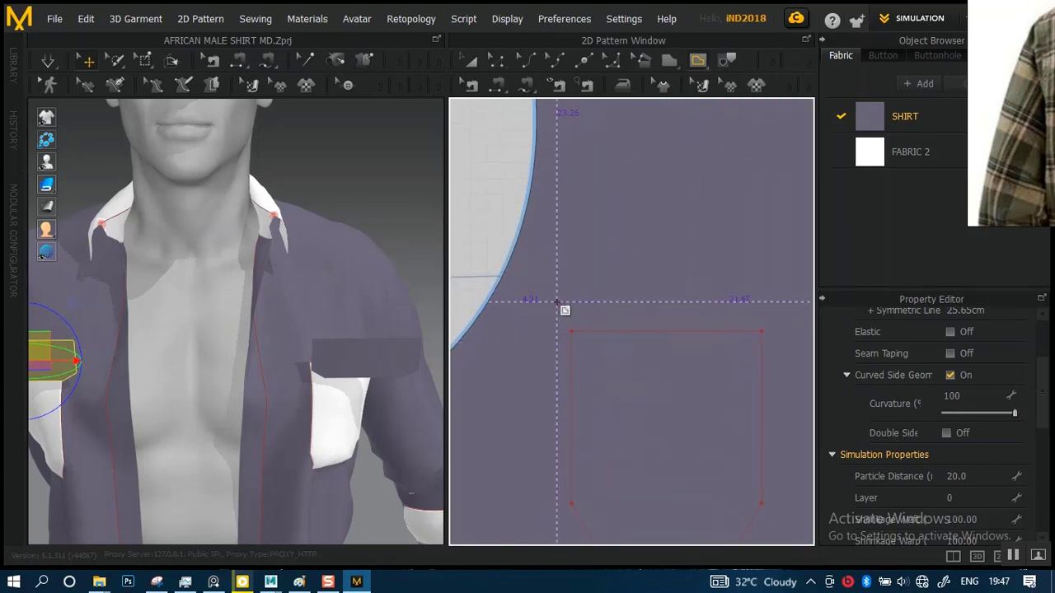
left_click(558, 302)
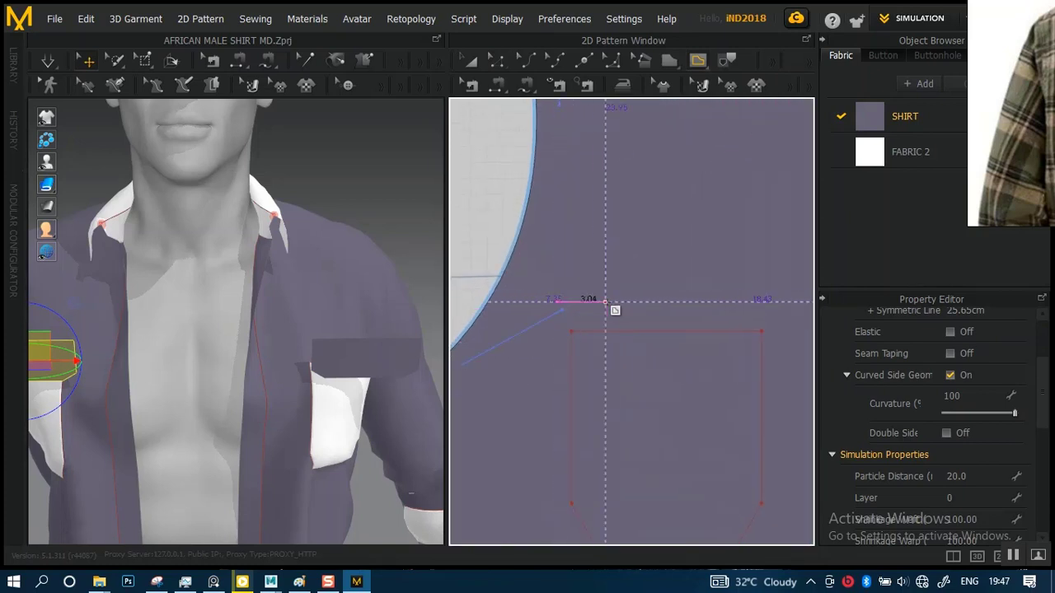
left_click(774, 303)
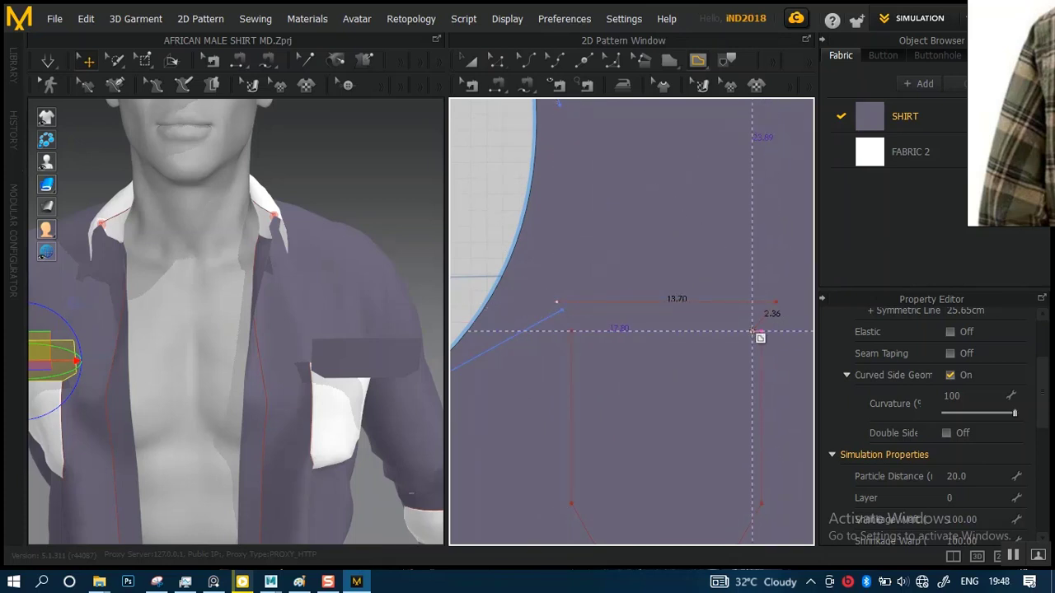
left_click(750, 322)
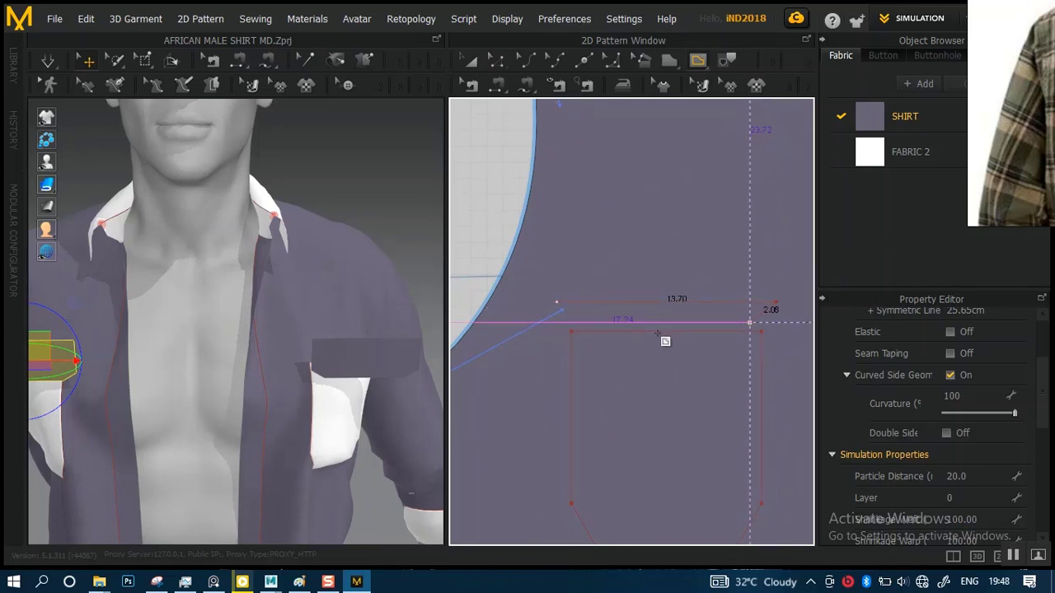
key("Return")
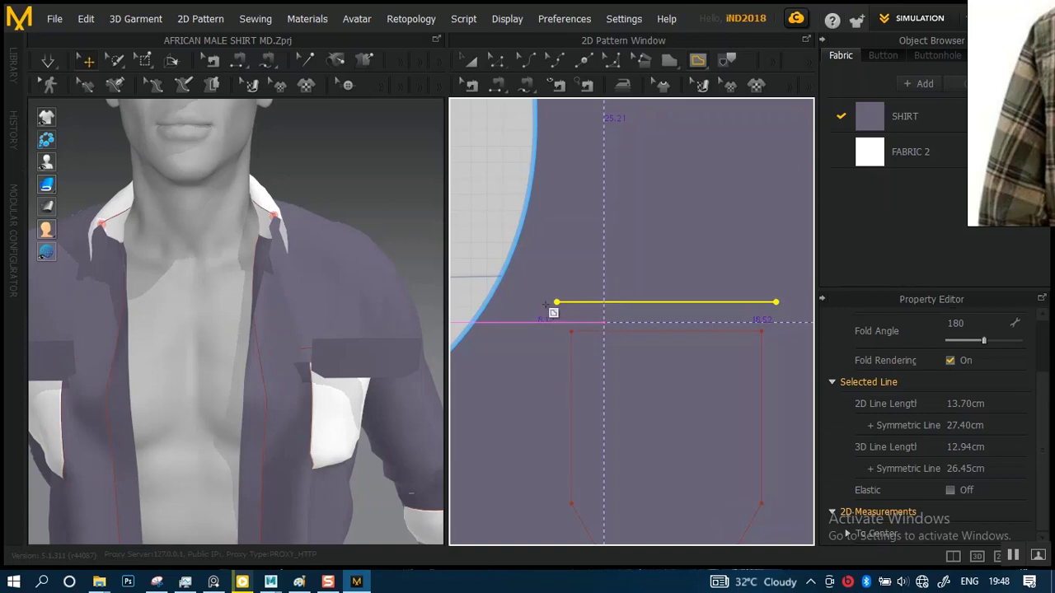
key("ctrl+z")
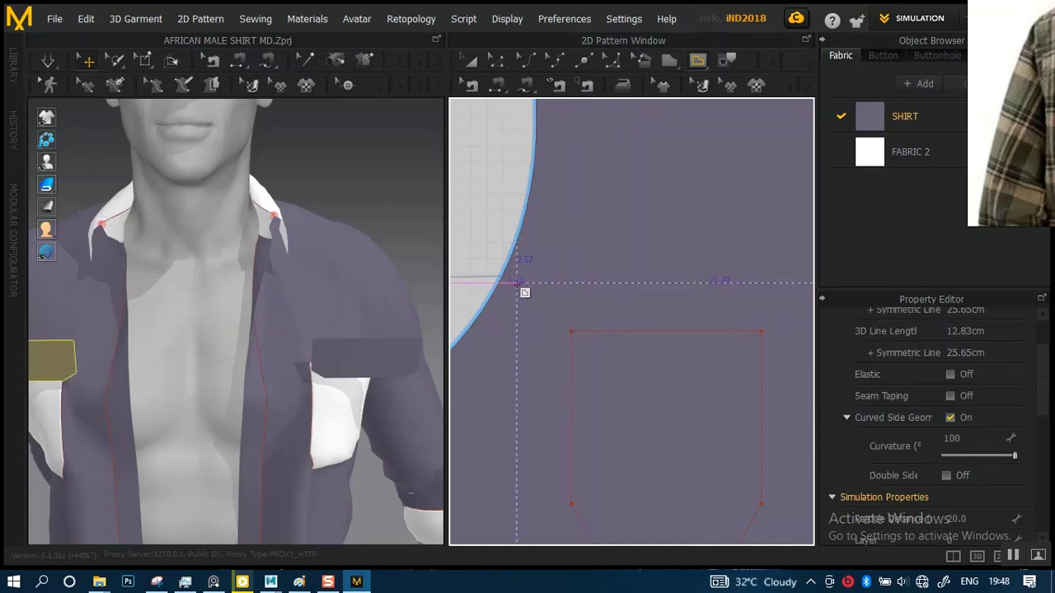
Draw a horizontal internal line about 13.7 cm long slightly above the pocket outline on the front panel
left_click(588, 266)
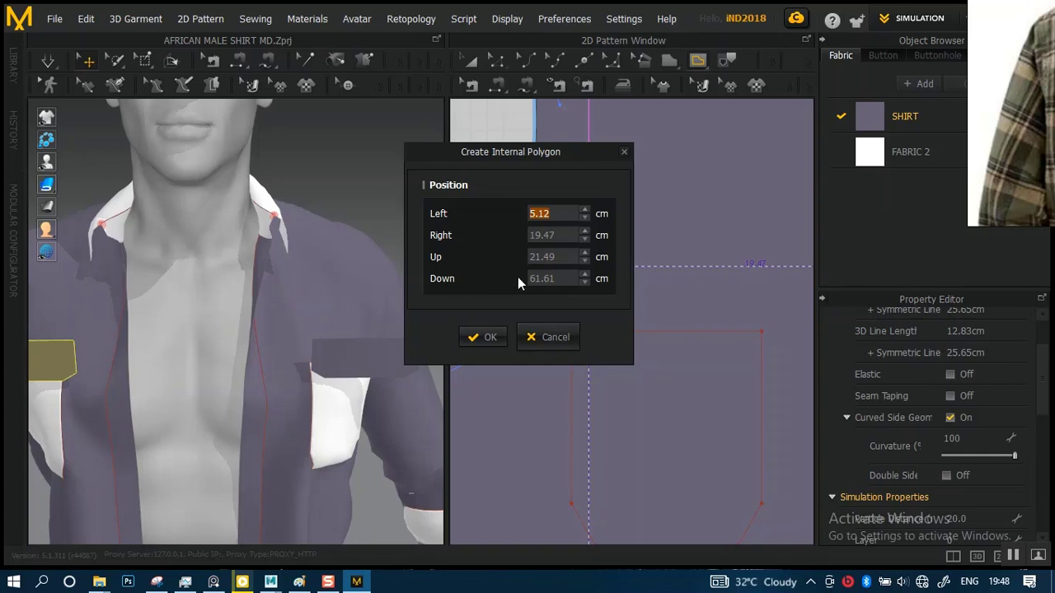
left_click(551, 338)
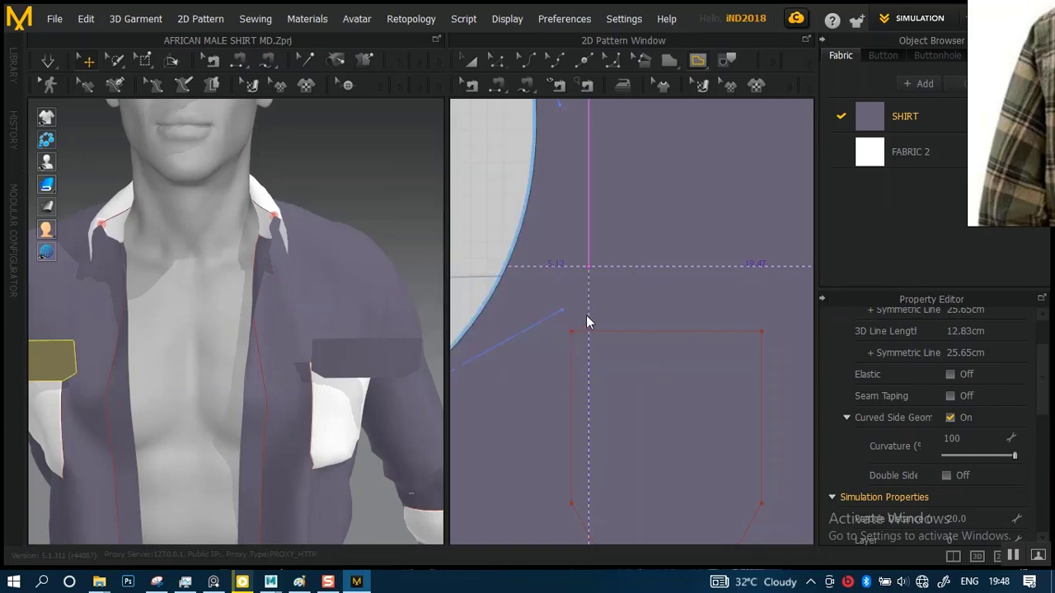
left_click(559, 292)
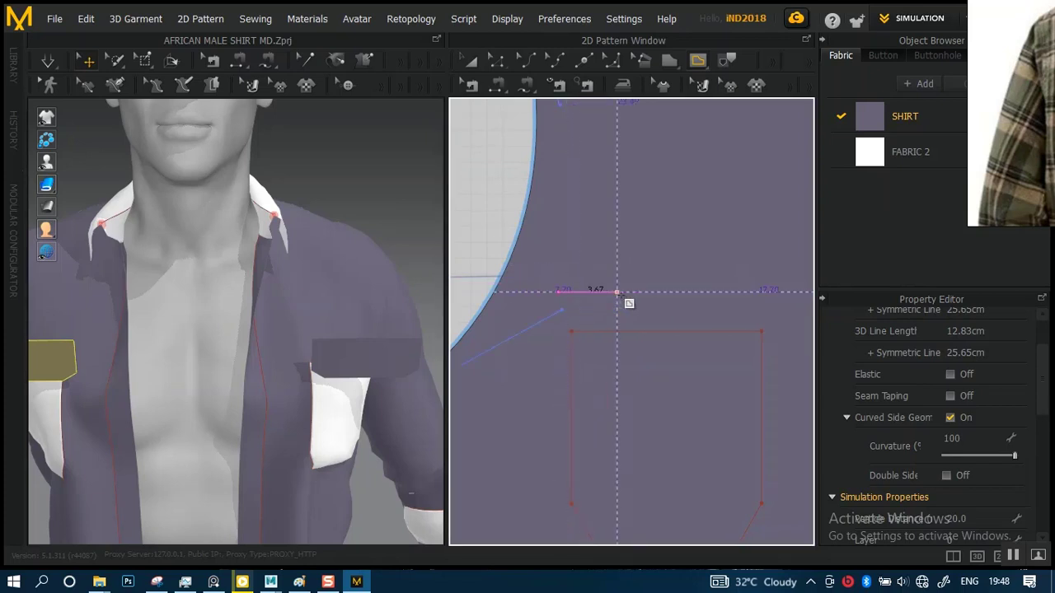
left_click(777, 291)
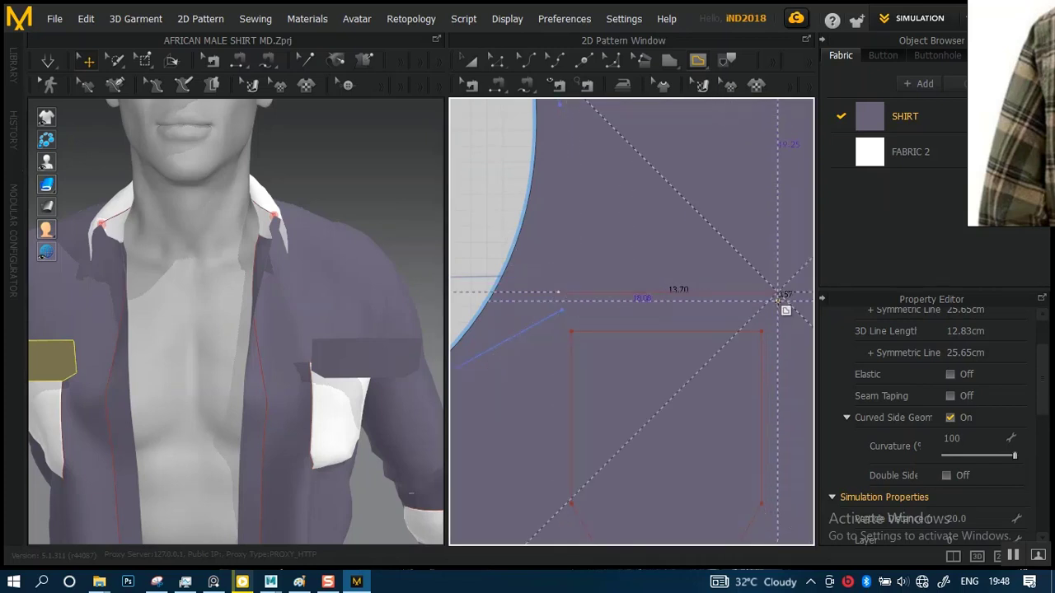
key("Return")
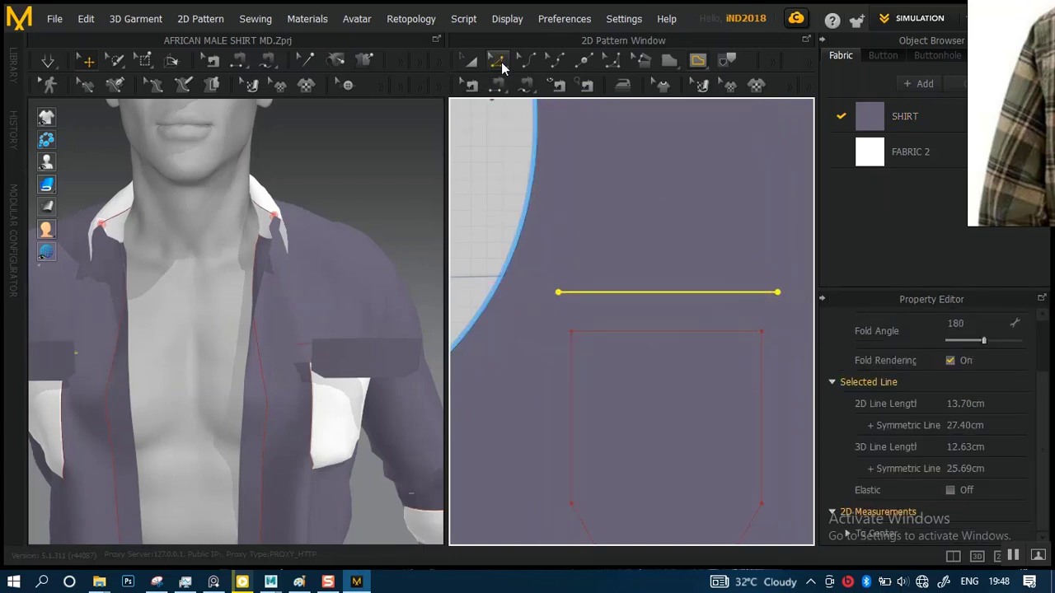
Shorten the internal line by about 1 cm by moving its inner endpoint into vertical alignment with the pocket outline's side
left_click(496, 60)
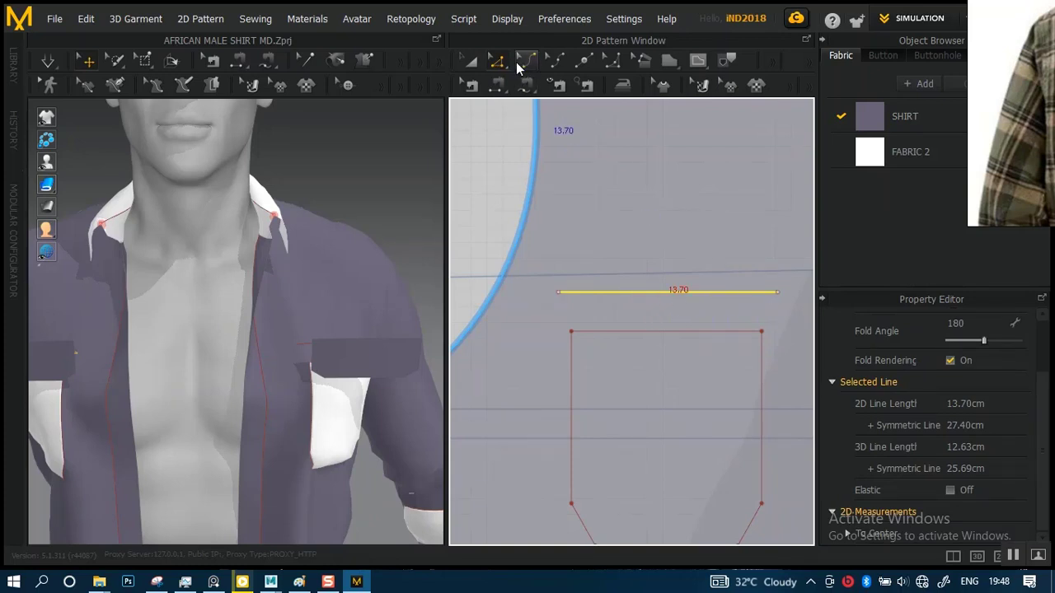
left_click(777, 292)
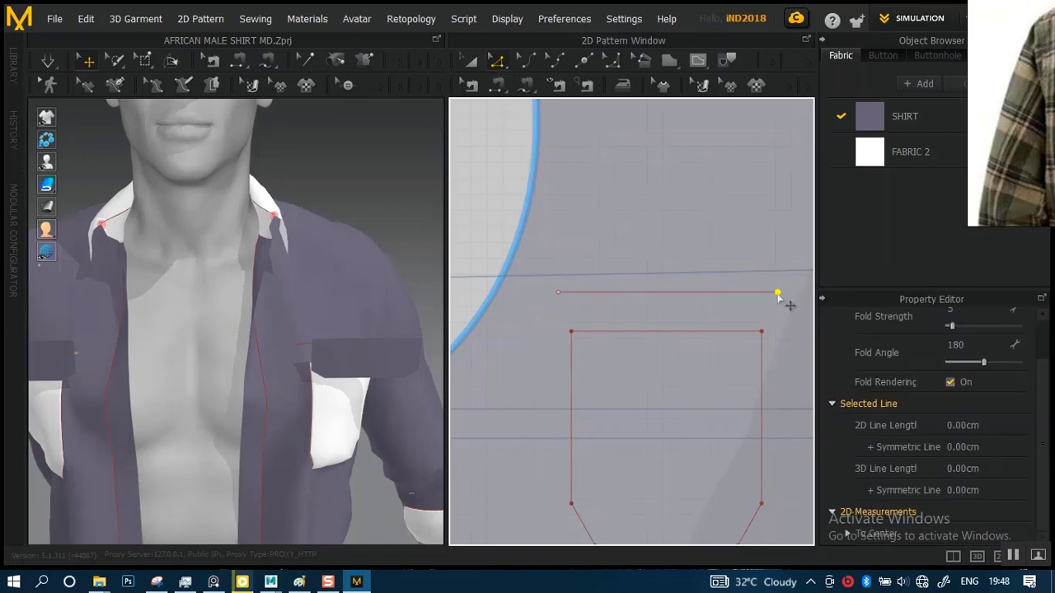
left_click_drag(777, 294, 763, 292)
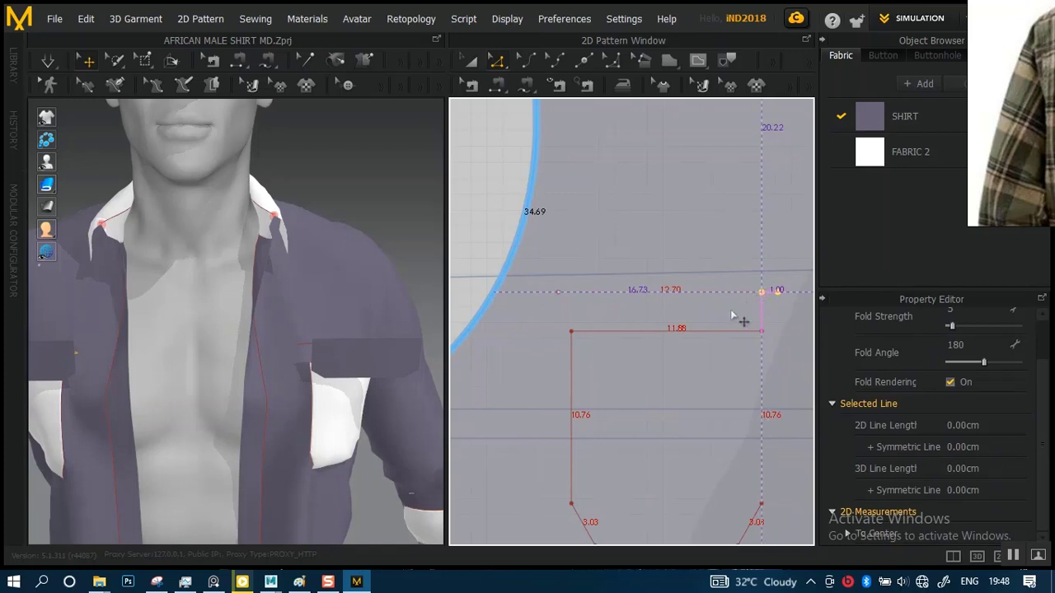
Compare the length of the flap's upper edge with that of the internal line above the pocket outline
scroll(635, 317, "down", 2)
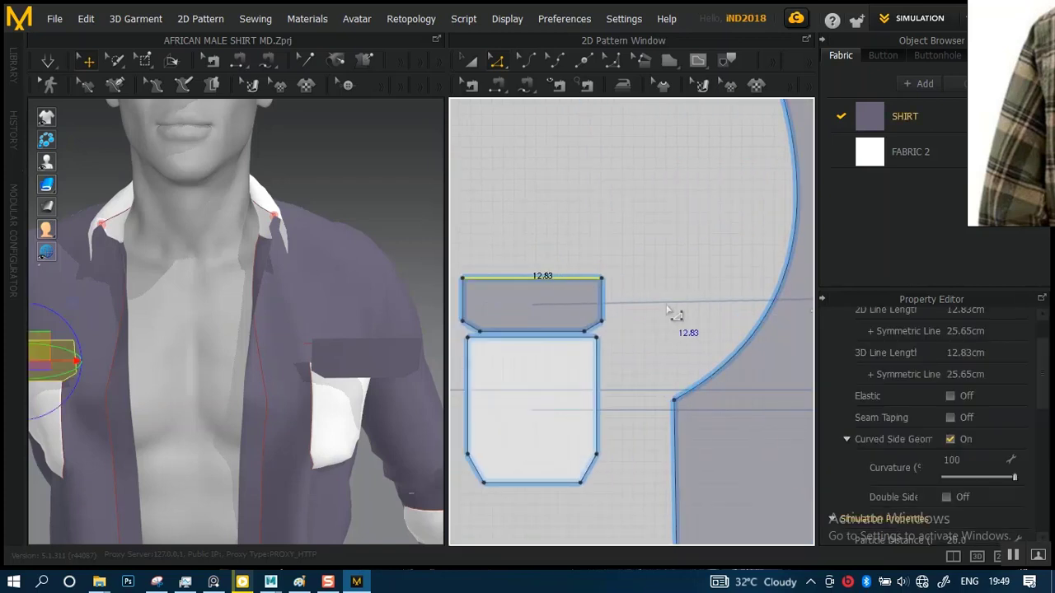
middle_click_drag(670, 309, 417, 299)
scroll(564, 319, "up", 3)
scroll(564, 319, "up", 2)
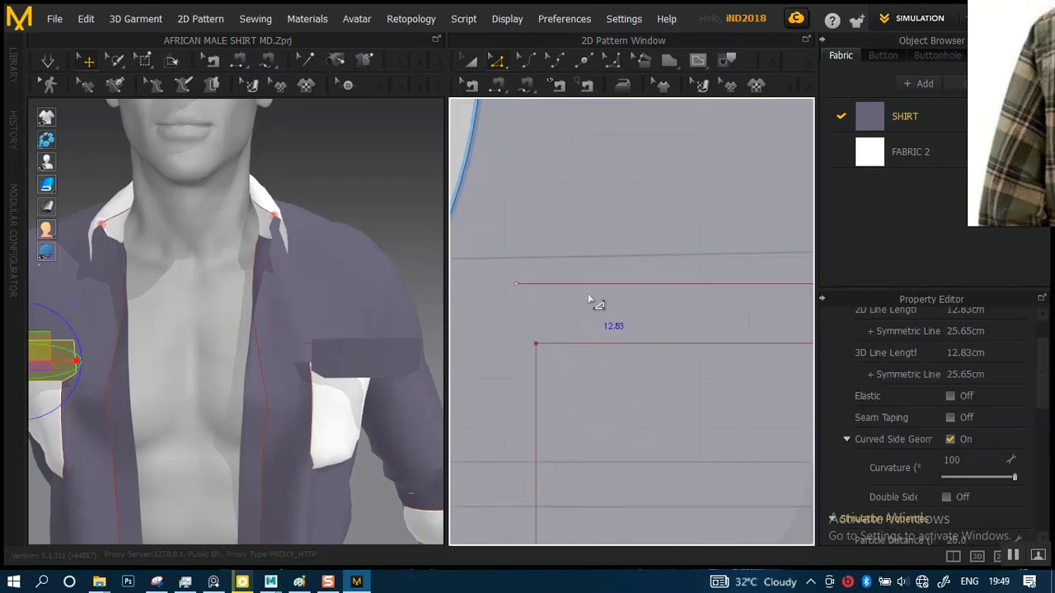
left_click(570, 284)
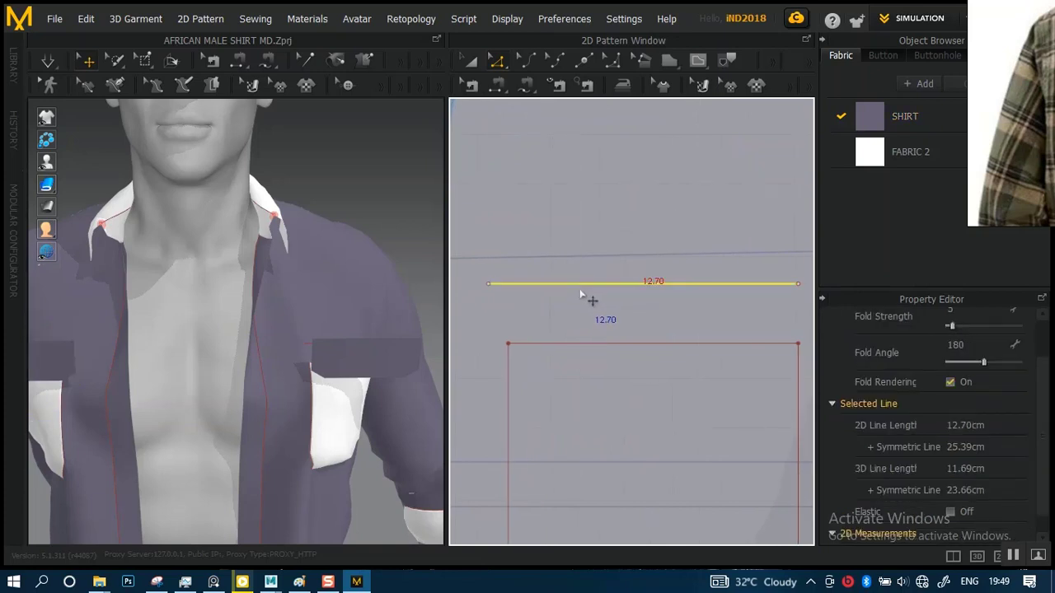
Change the internal line's length to 12.83 cm, applying the change at both ends
double_click(655, 287)
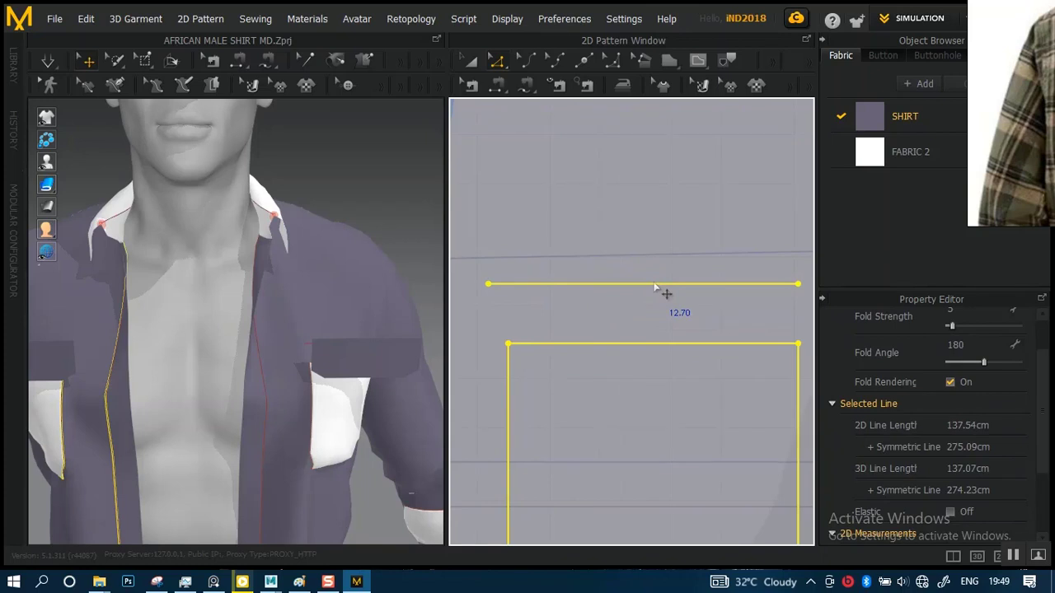
left_click(685, 286)
right_click(687, 285)
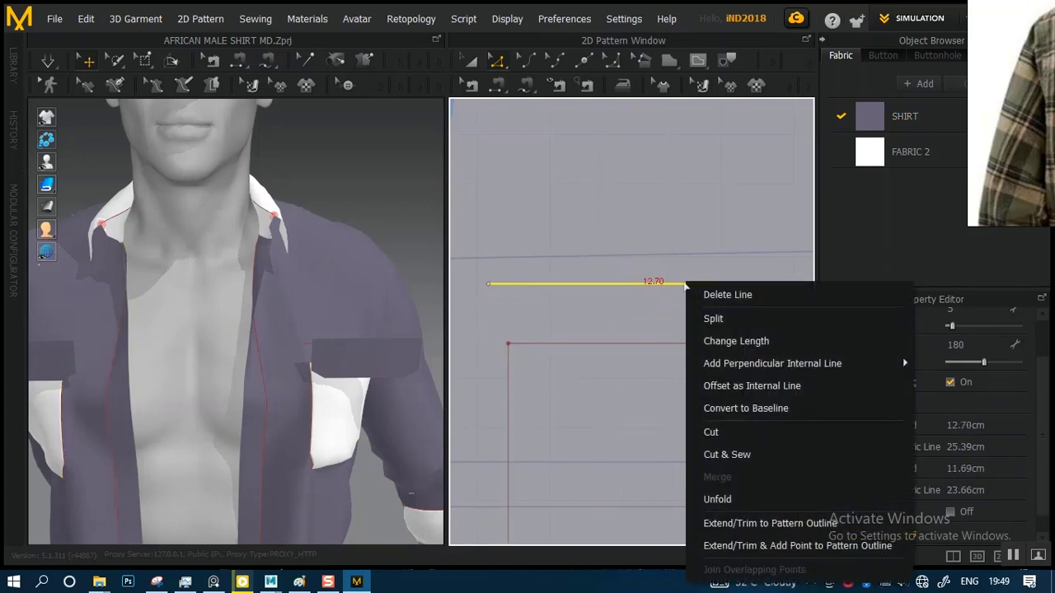
left_click(745, 344)
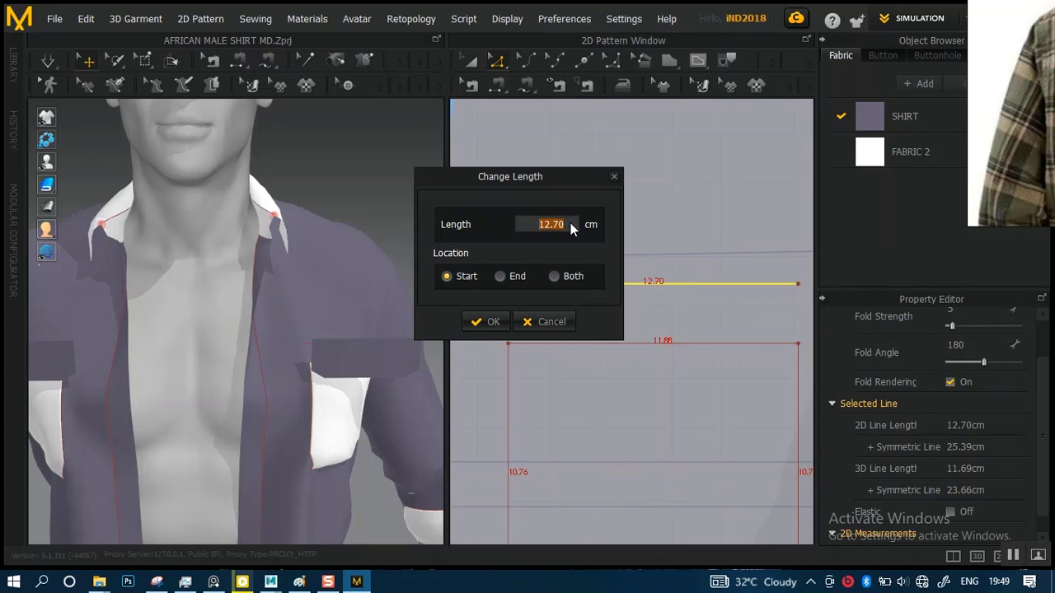
left_click(566, 223)
left_click(554, 277)
left_click(490, 323)
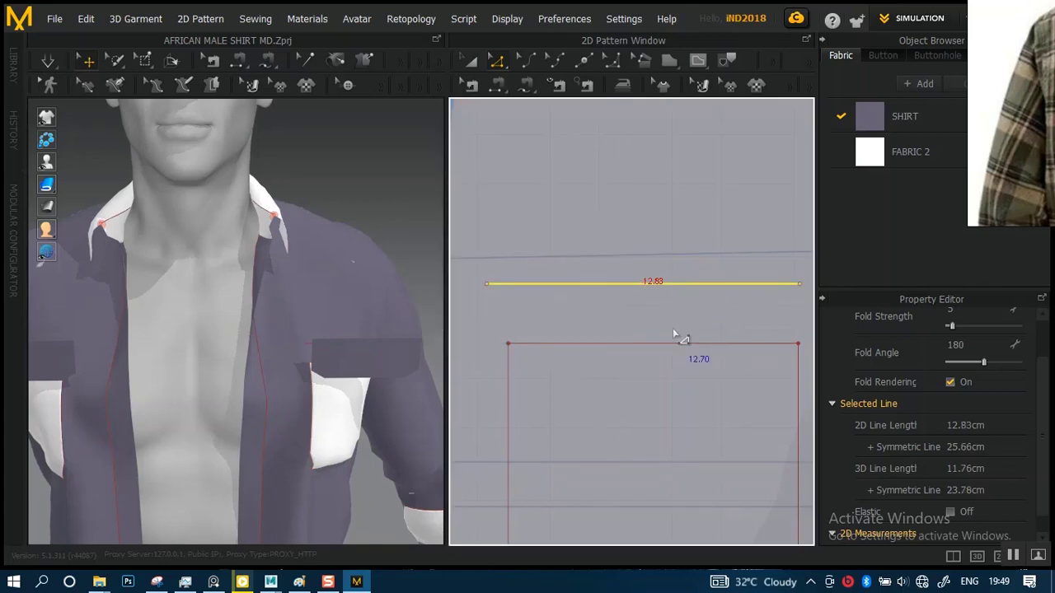
Move the internal line about 1.08 cm closer to the pocket outline and roughly center it over the pocket
left_click(675, 282)
scroll(661, 304, "down", 2)
scroll(662, 300, "down", 2)
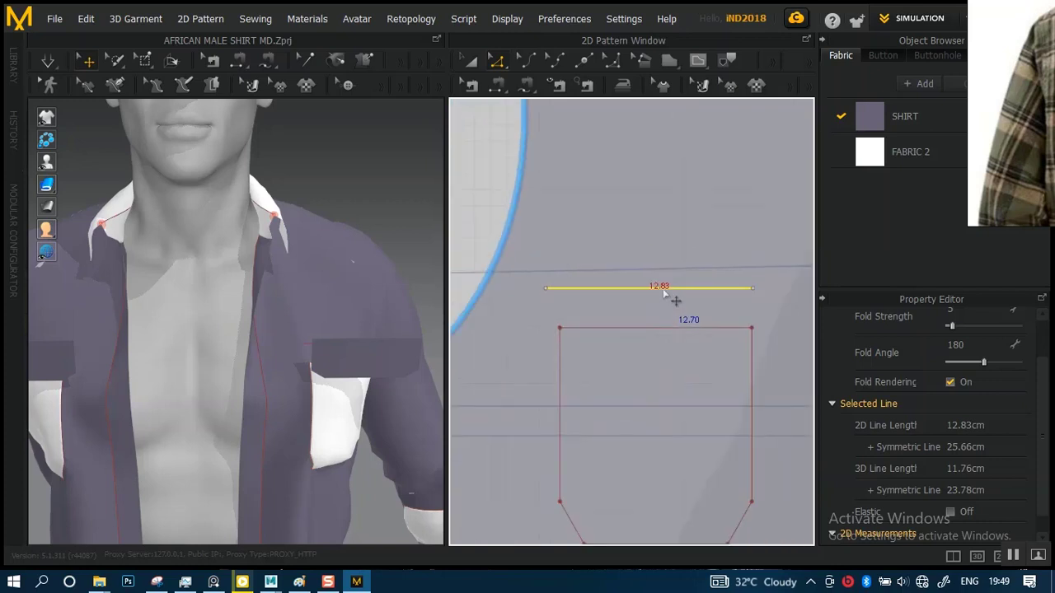
left_click_drag(663, 289, 672, 305)
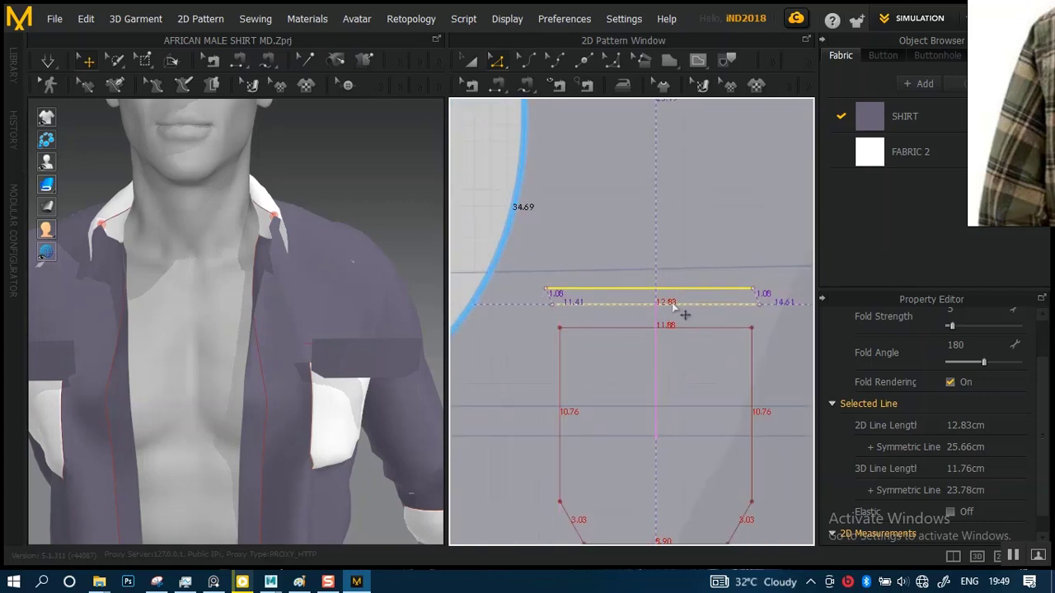
left_click(694, 382)
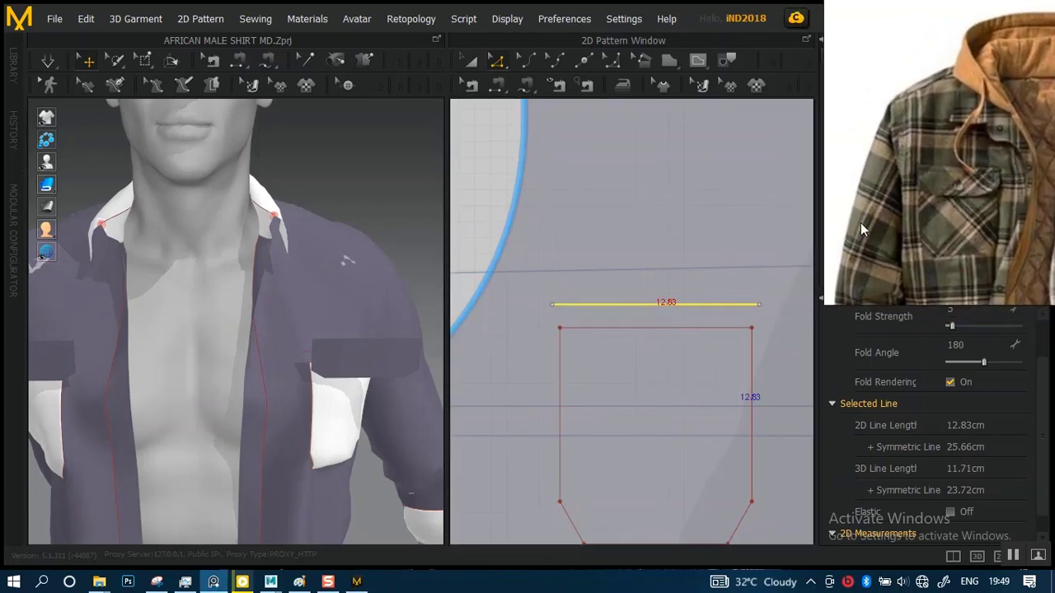
Sew the flap pattern's upper edge to the internal line above the pocket outline with Segment Sewing
scroll(570, 284, "down", 3)
scroll(570, 285, "down", 2)
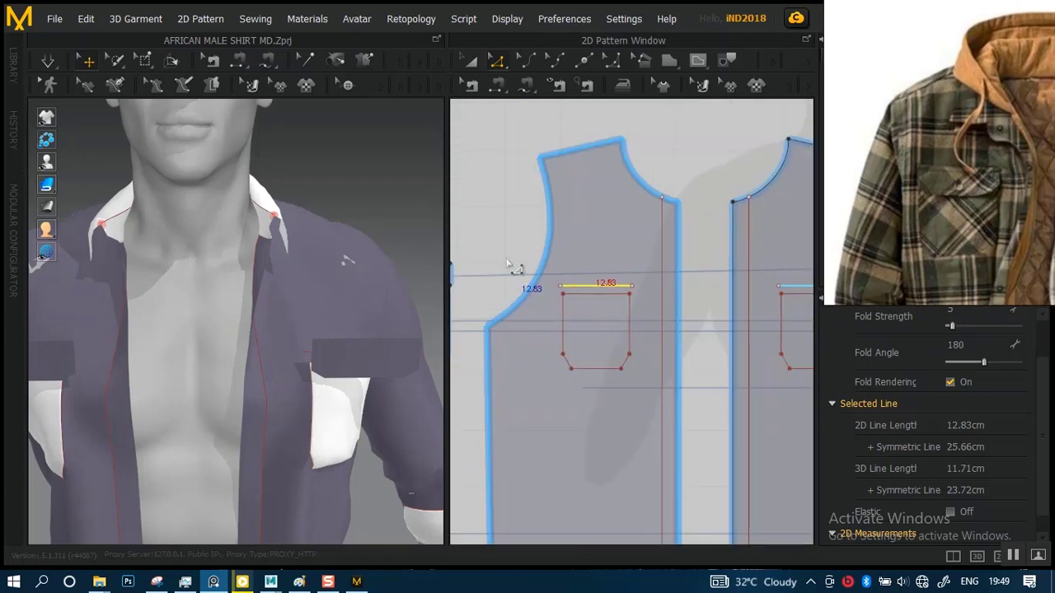
scroll(494, 262, "down", 3)
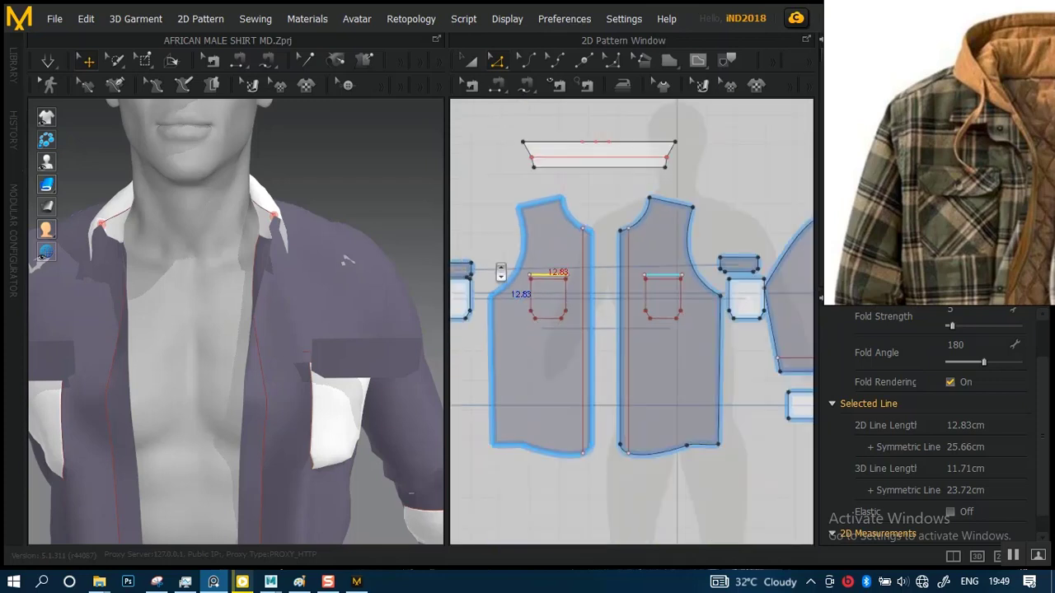
scroll(532, 245, "up", 4)
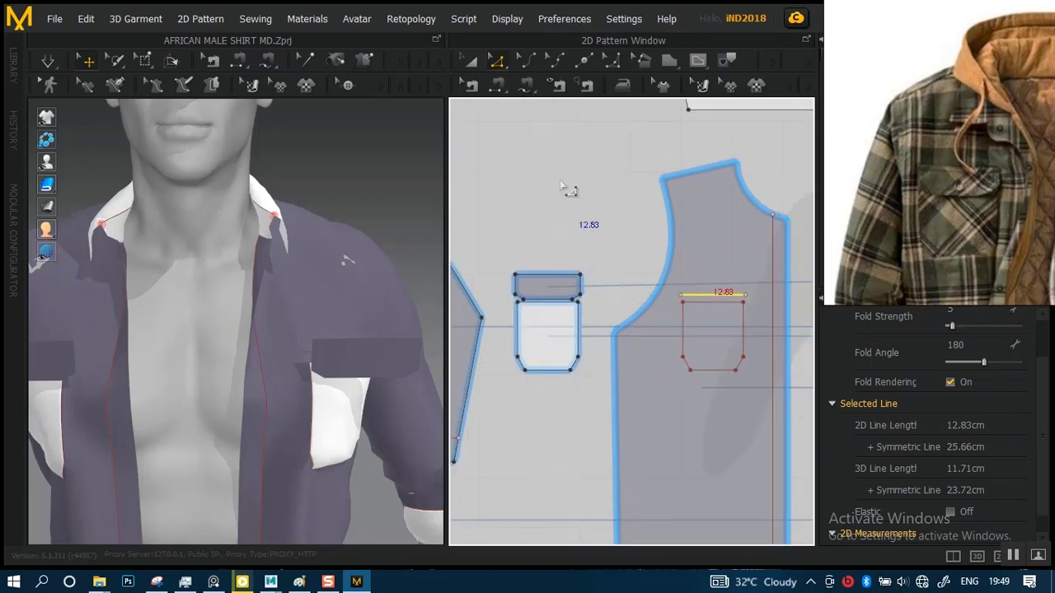
left_click(497, 85)
left_click(552, 279)
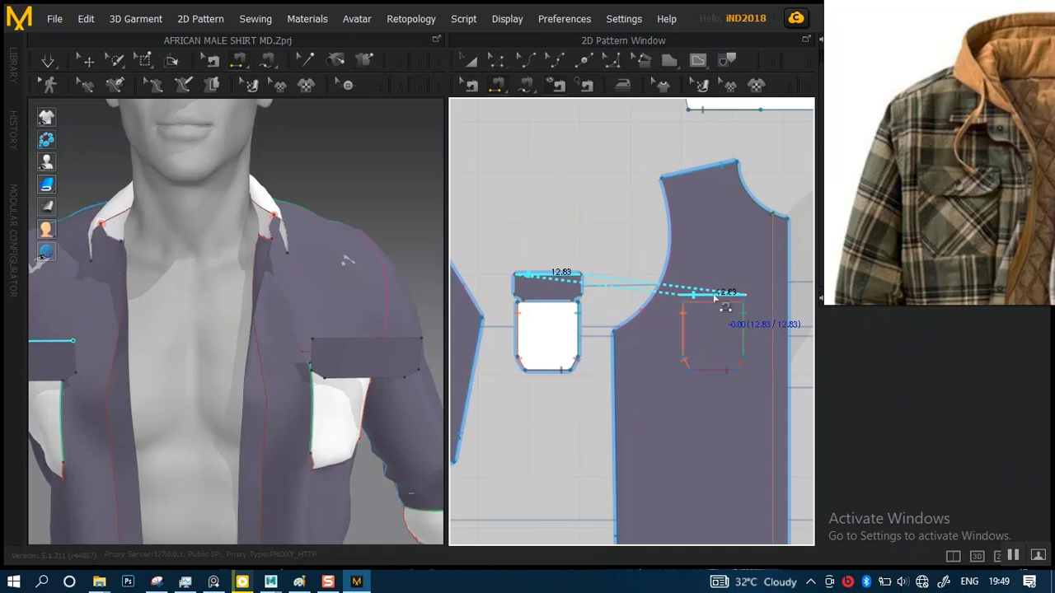
left_click(713, 297)
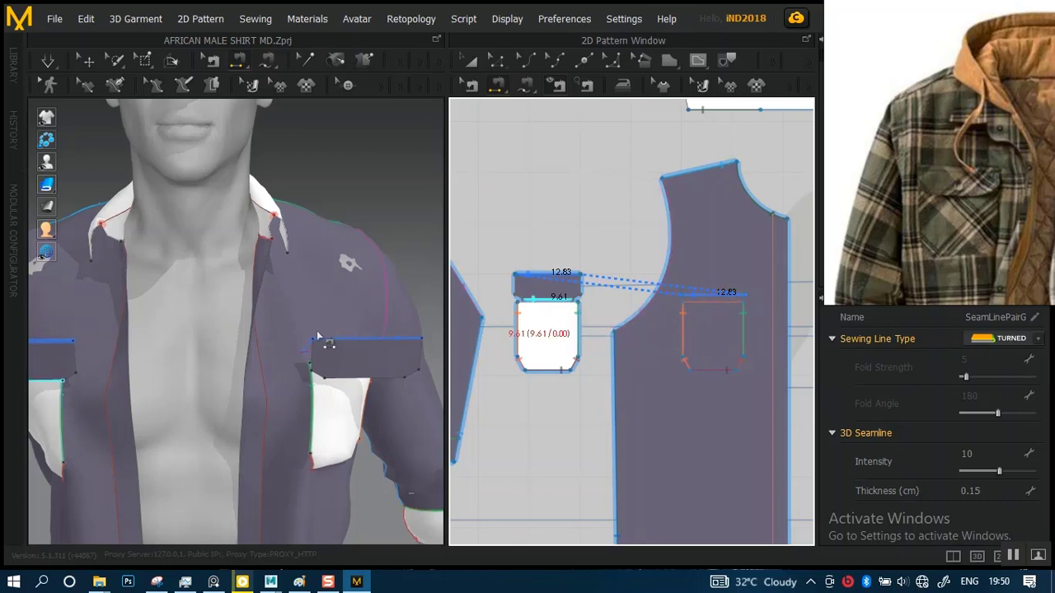
Simulate the garment to pull the sewn flaps onto the shirt, and inspect how they sit over both chest pockets
key("space")
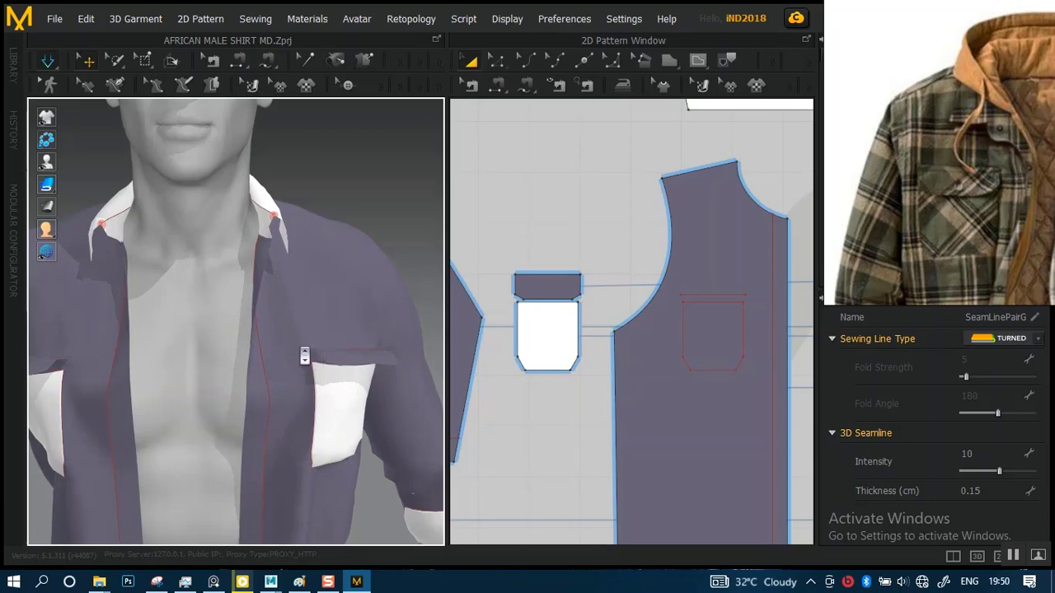
scroll(305, 355, "down", 3)
right_click_drag(206, 337, 354, 322)
middle_click_drag(276, 350, 343, 400)
scroll(344, 400, "up", 5)
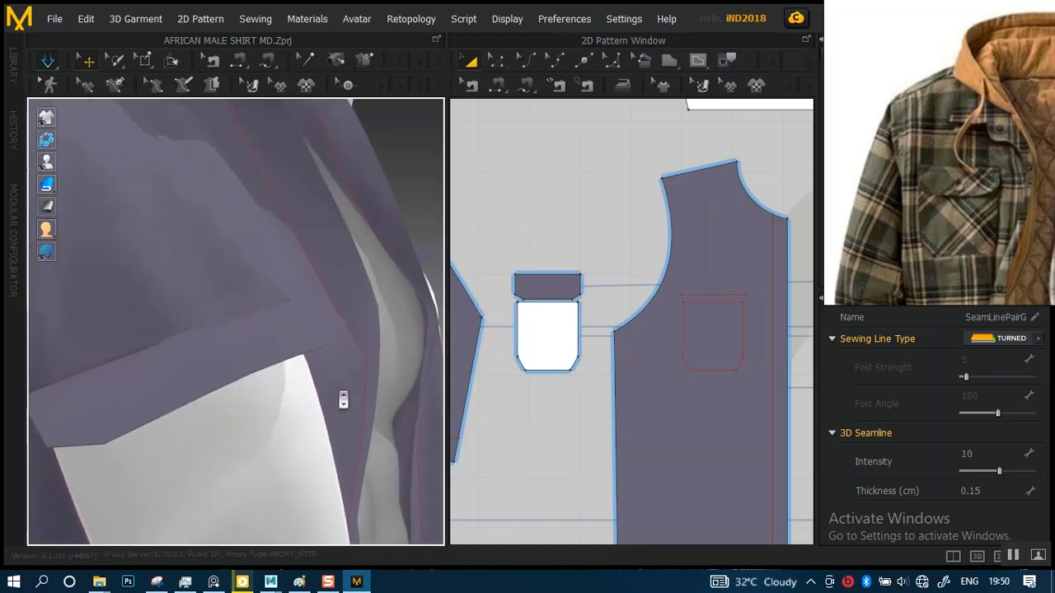
scroll(313, 367, "down", 4)
right_click_drag(313, 367, 182, 367)
scroll(236, 379, "up", 2)
scroll(248, 346, "down", 2)
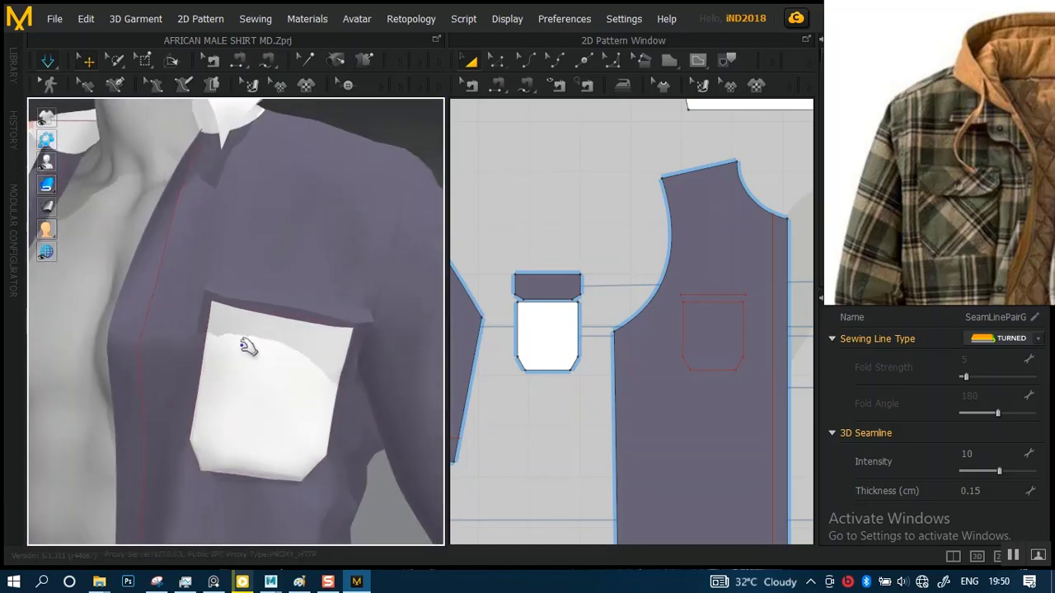
Pull the flap on the wearer's left chest down over its pocket, and inspect both pockets from several angles
mouse_move(247, 346)
right_mouse_down()
mouse_move(183, 346)
mouse_move(272, 358)
mouse_move(200, 357)
mouse_move(250, 344)
mouse_move(241, 336)
right_mouse_up()
left_click(228, 365)
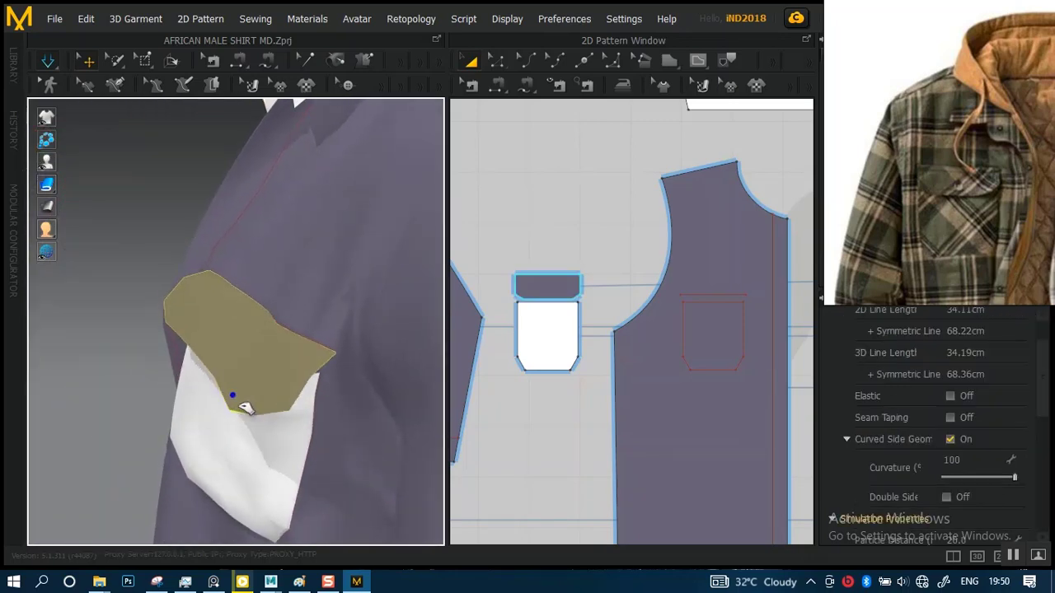
right_click_drag(245, 408, 313, 348)
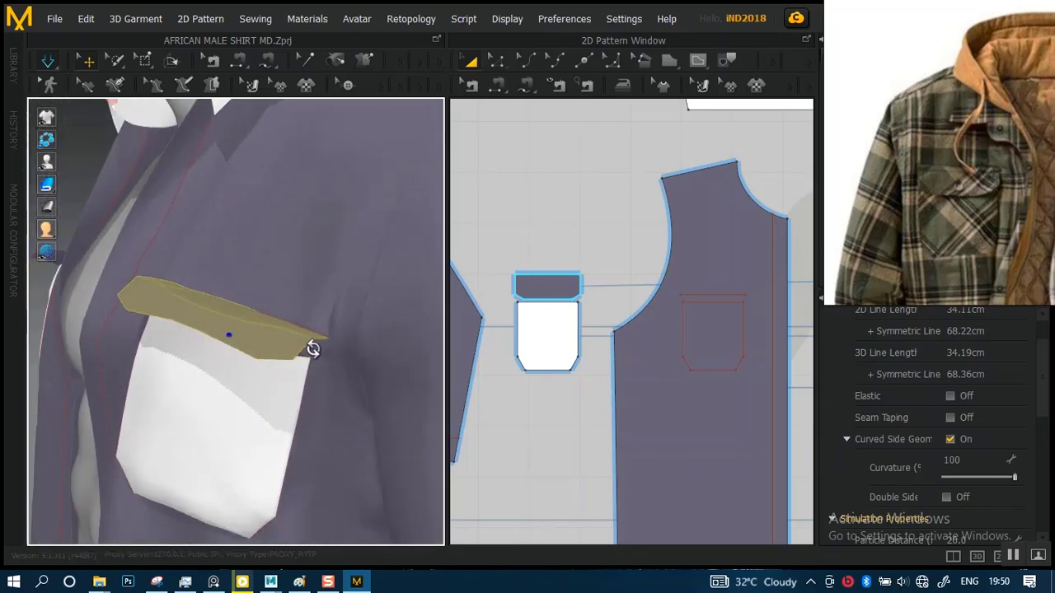
scroll(281, 309, "down", 3)
right_click_drag(244, 309, 315, 329)
scroll(224, 309, "down", 2)
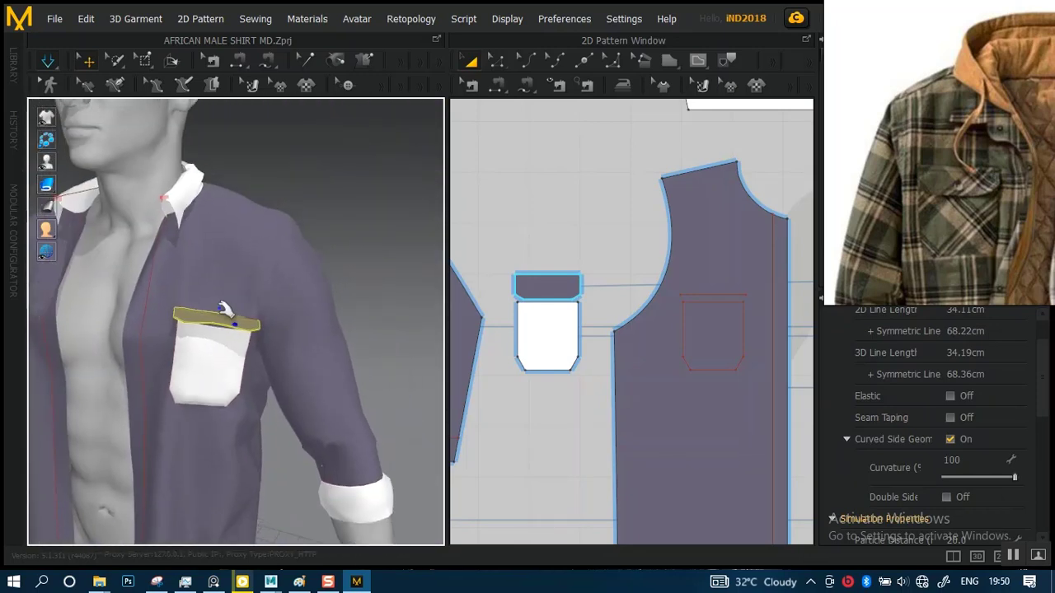
middle_click_drag(224, 309, 356, 319)
right_click_drag(224, 286, 333, 295)
middle_click_drag(301, 319, 361, 263)
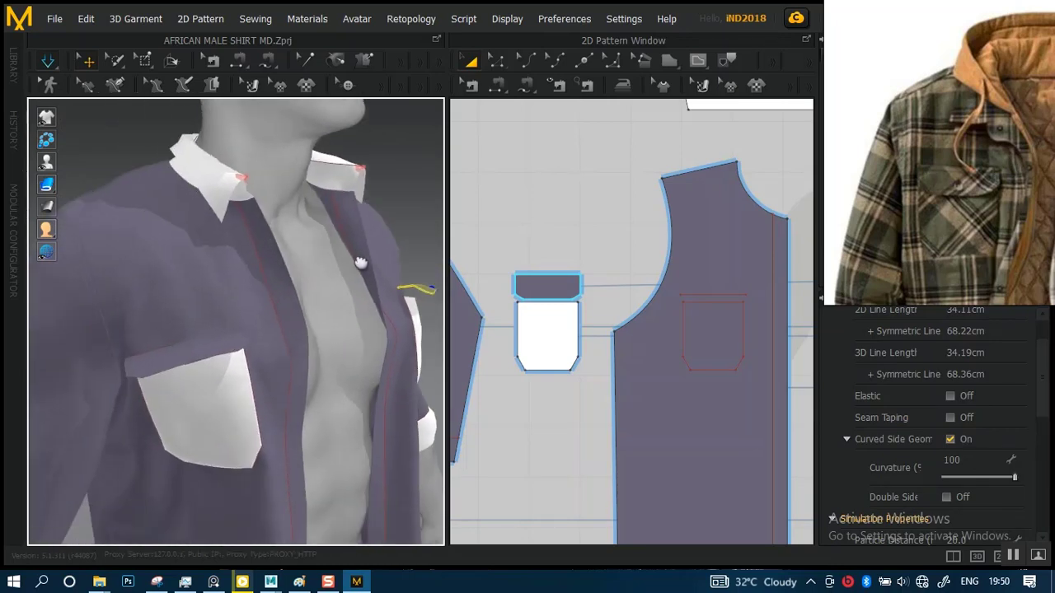
scroll(361, 263, "up", 6)
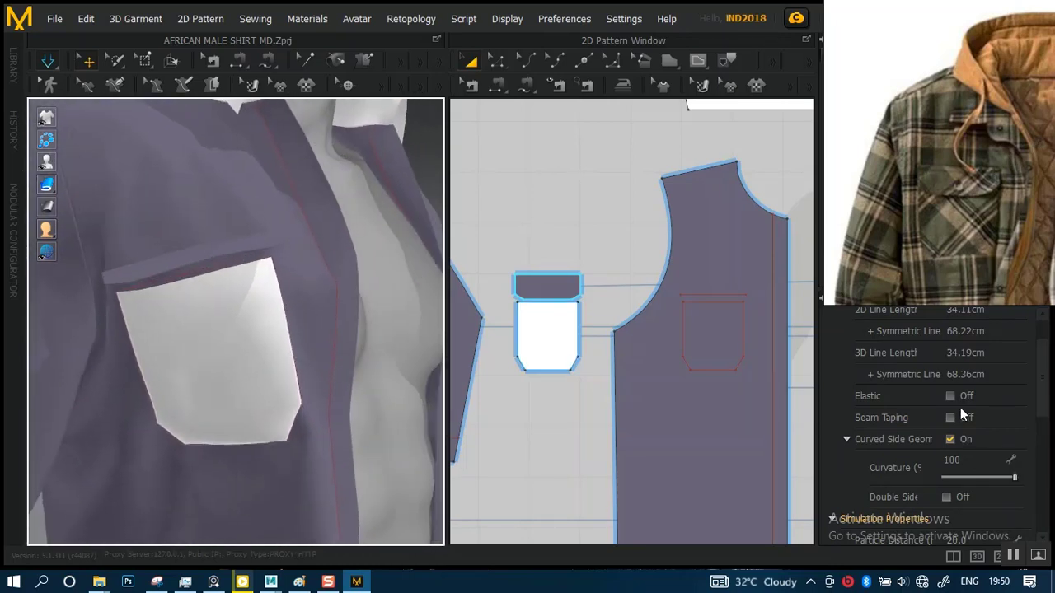
Examine the selected flap's line and simulation properties and the opposite pocket on the shirt
scroll(920, 418, "up", 2)
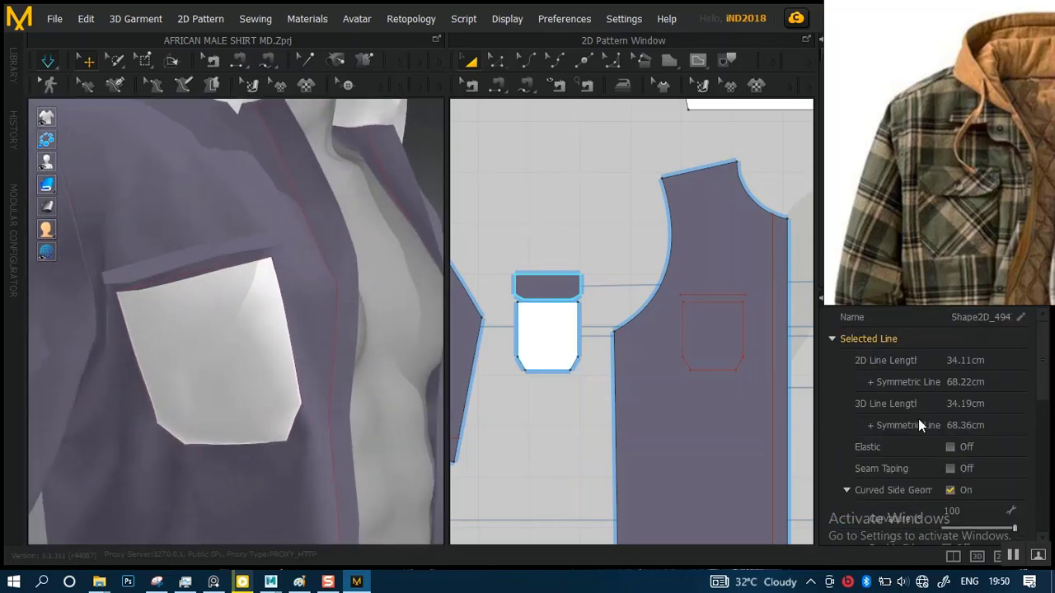
scroll(919, 420, "down", 10)
scroll(917, 428, "up", 1)
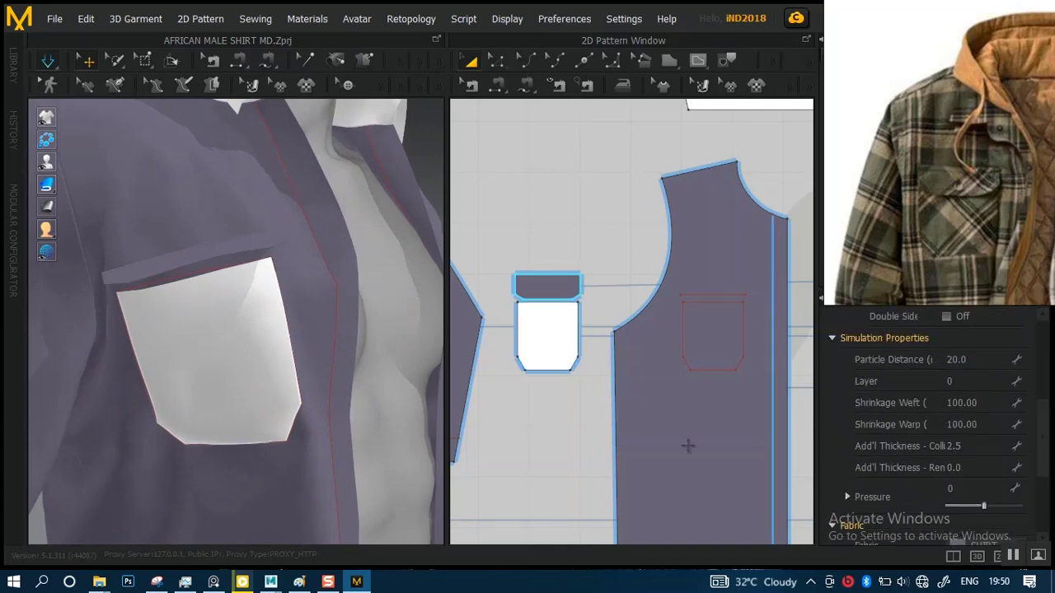
scroll(243, 340, "up", 2)
scroll(243, 339, "down", 2)
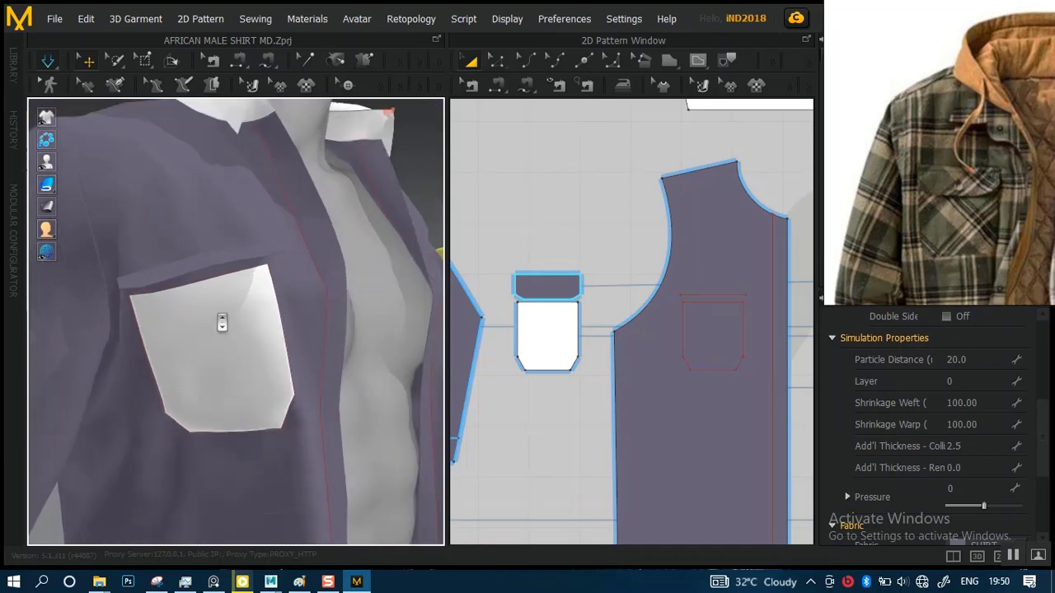
scroll(536, 342, "down", 3)
Add a new fabric for the flaps and name it POCKET COVER
left_click_drag(922, 305, 38, 263)
scroll(690, 353, "down", 1)
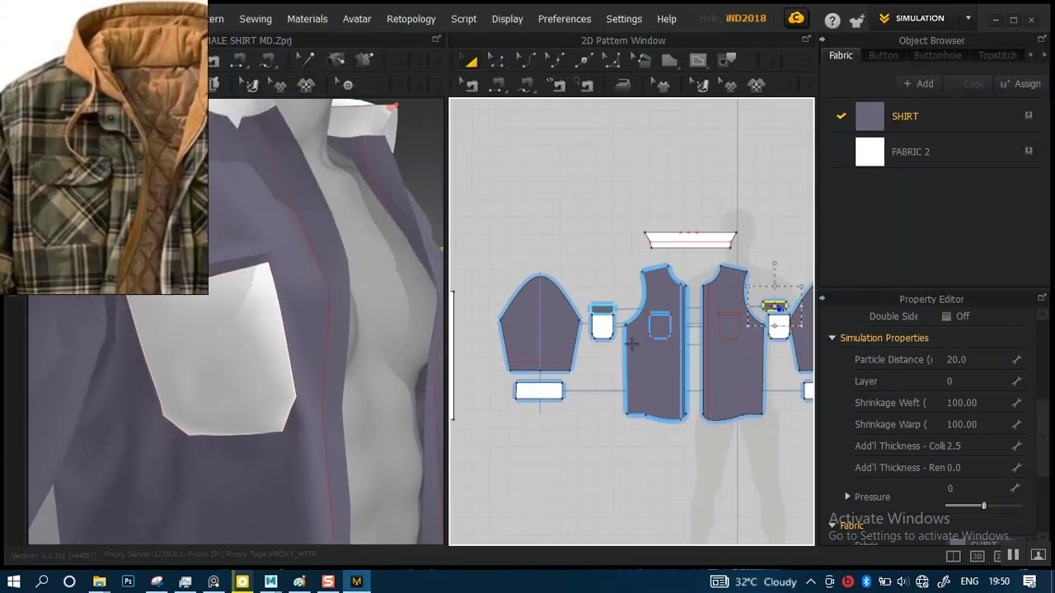
scroll(623, 352, "up", 2)
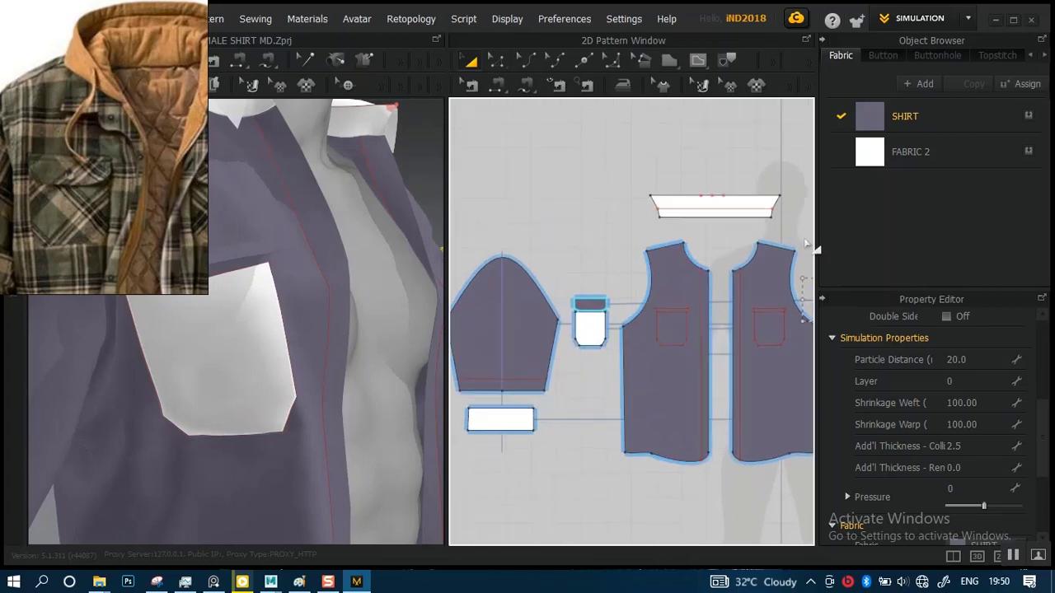
double_click(905, 212)
double_click(911, 188)
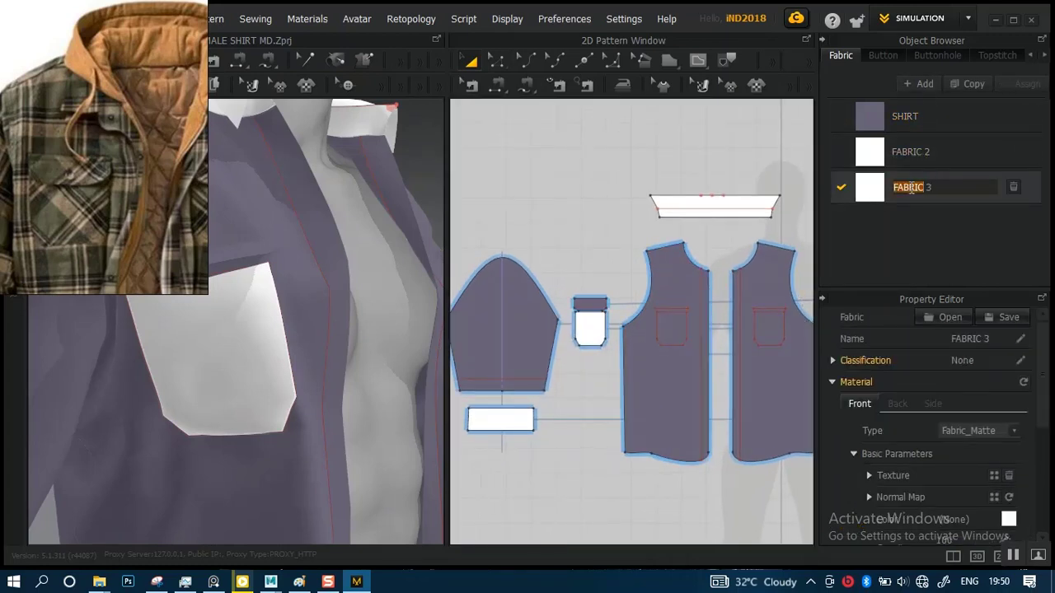
left_click_drag(962, 193, 846, 210)
type("POCKET COVER")
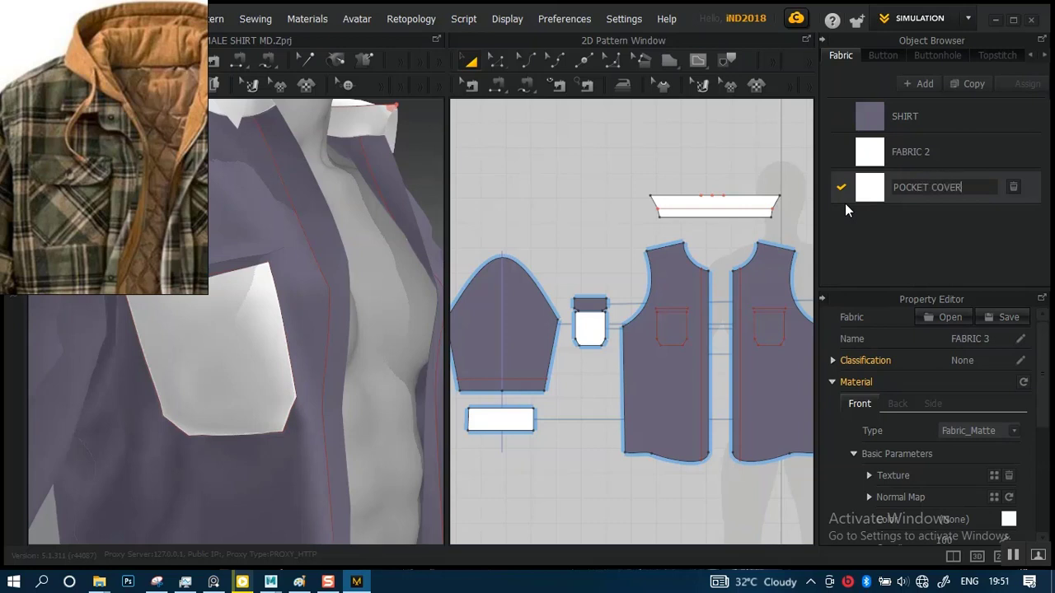
key("Return")
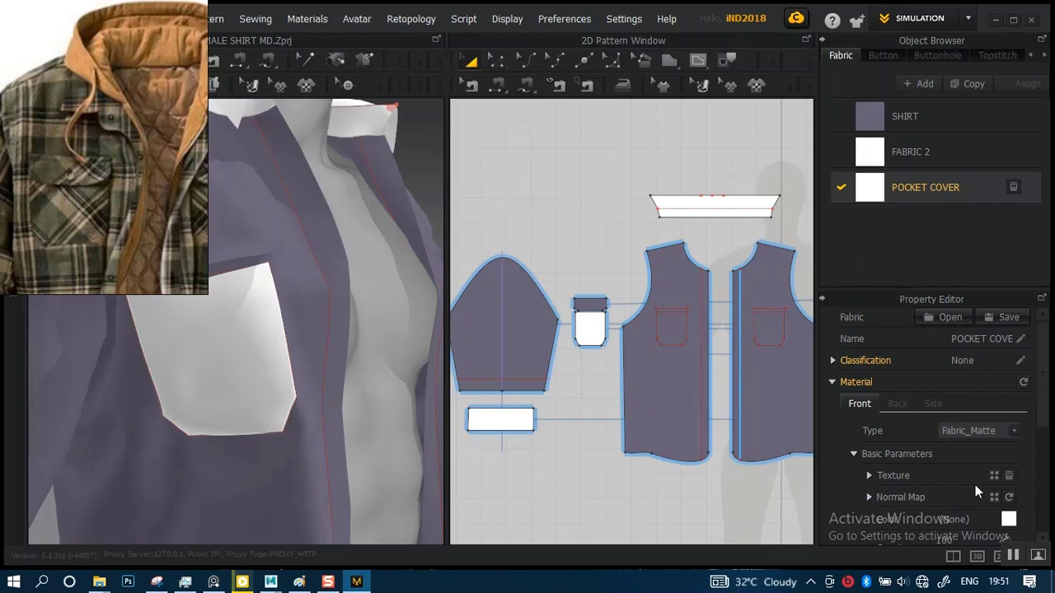
Set the POCKET COVER fabric's color by sampling the shirt's purple-grey and darkening it to #3F3B49
left_click(1009, 519)
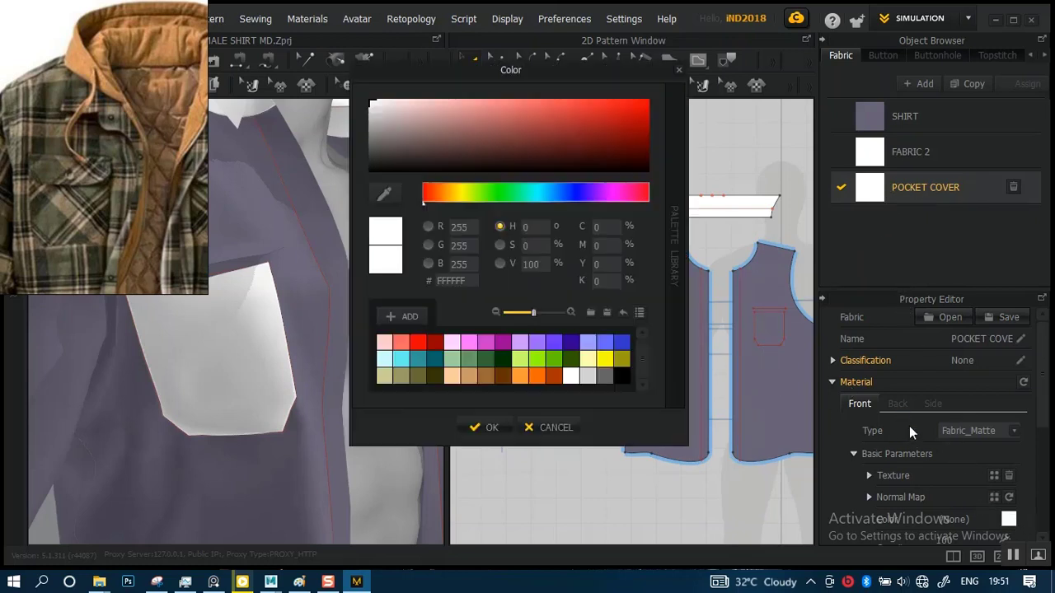
left_click(384, 198)
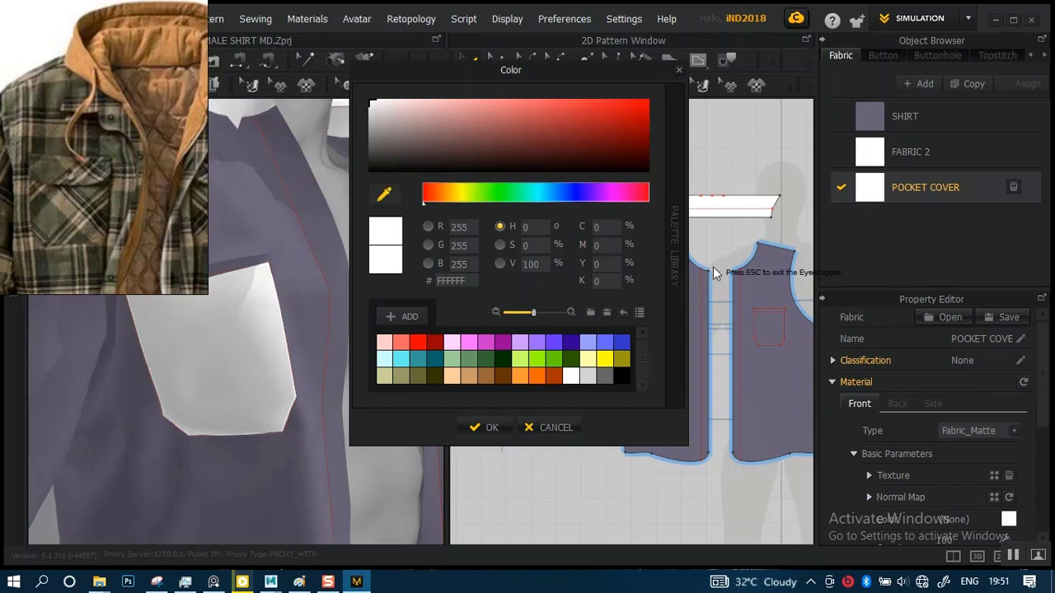
left_click(752, 287)
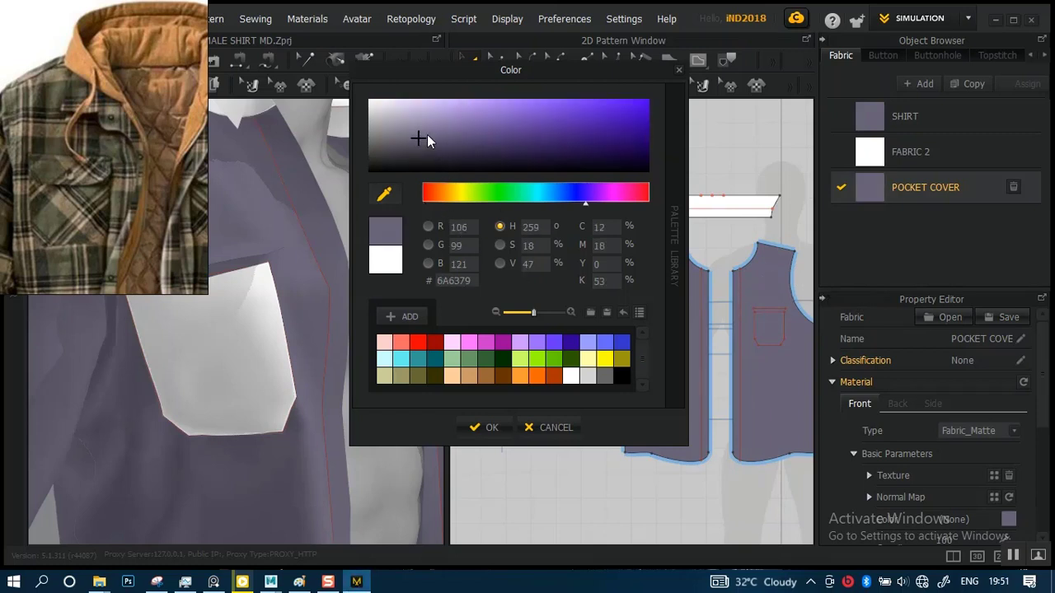
left_click_drag(423, 142, 423, 155)
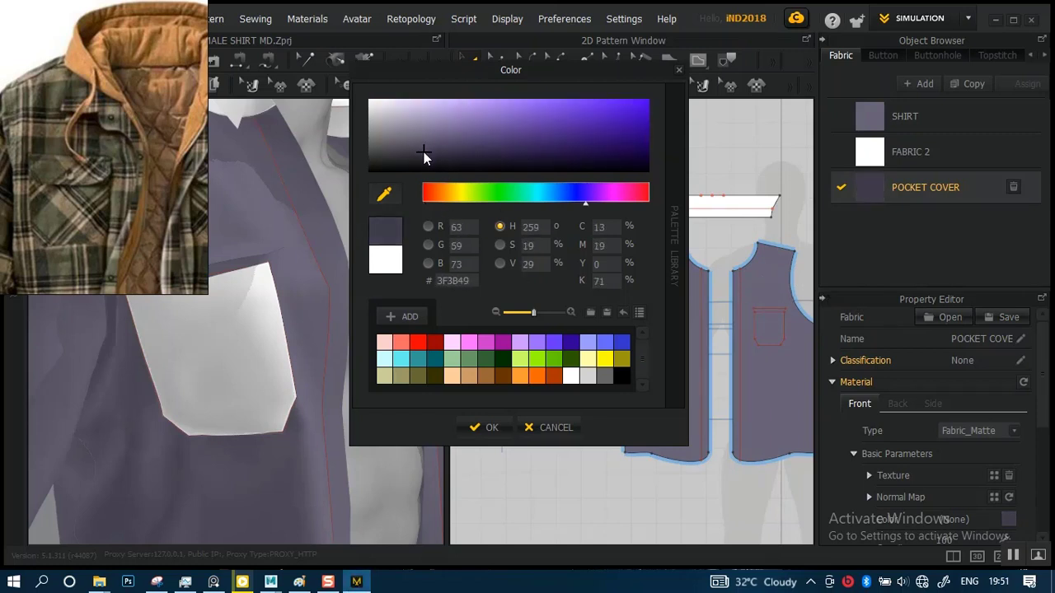
left_click(484, 427)
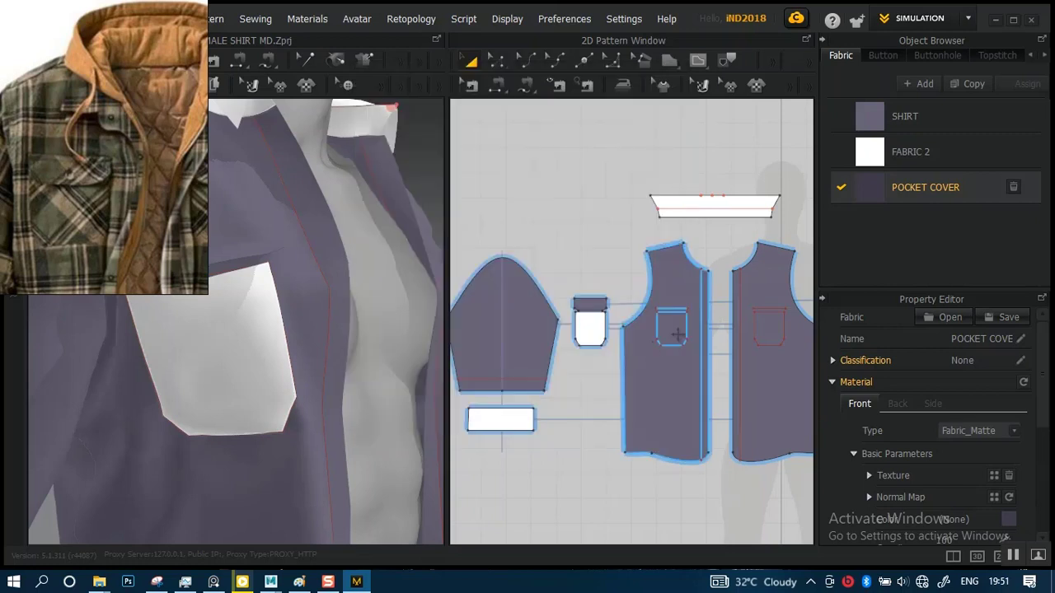
Assign the POCKET COVER fabric to both pocket flap patterns in the 2D pattern layout
double_click(918, 189)
left_click(880, 190)
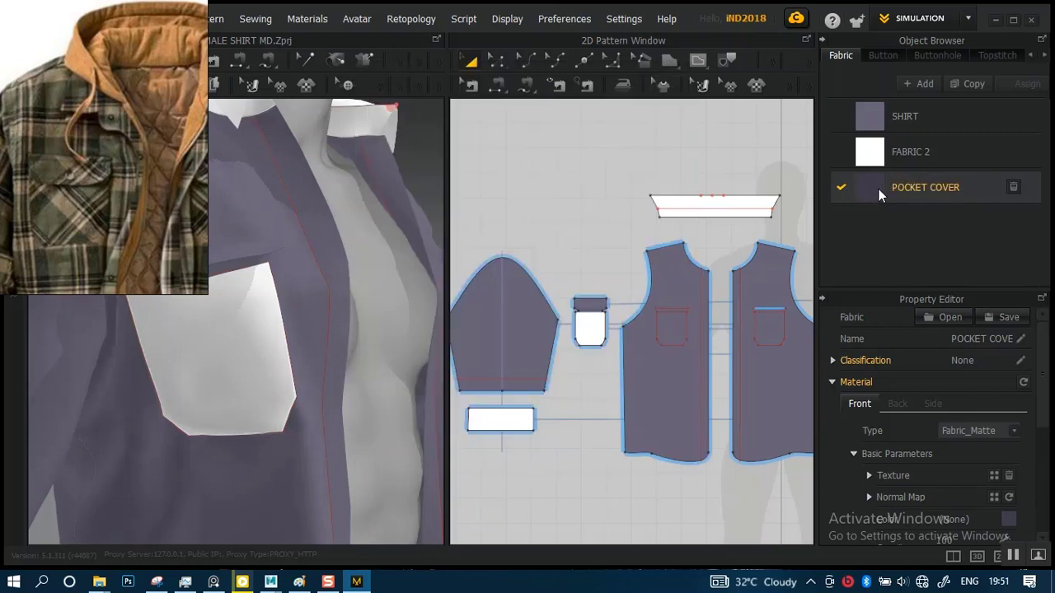
left_click(598, 306)
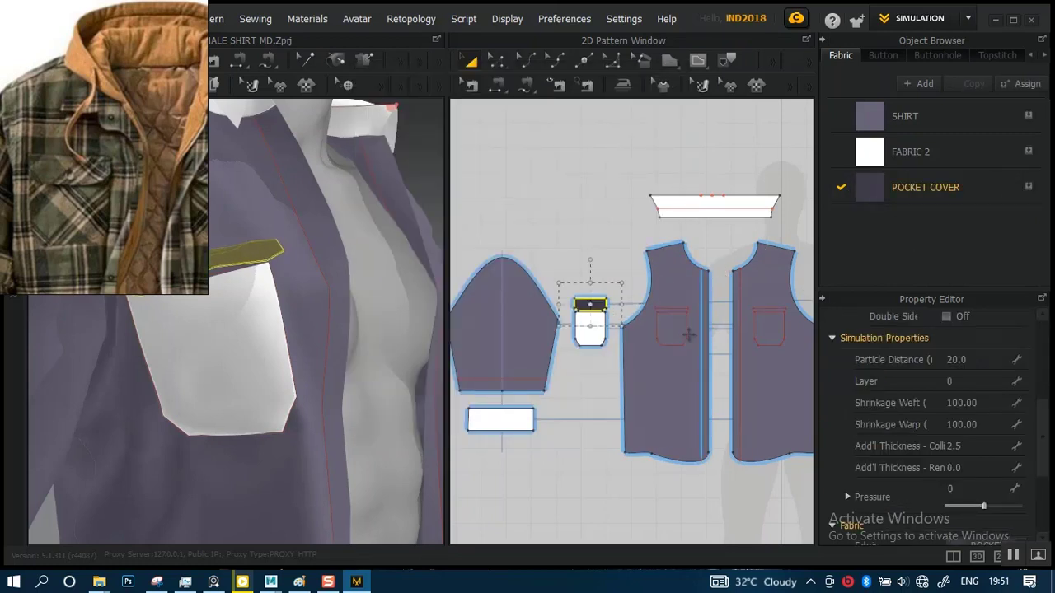
right_click_drag(675, 353, 615, 353)
middle_click_drag(615, 353, 538, 355)
scroll(538, 354, "up", 3)
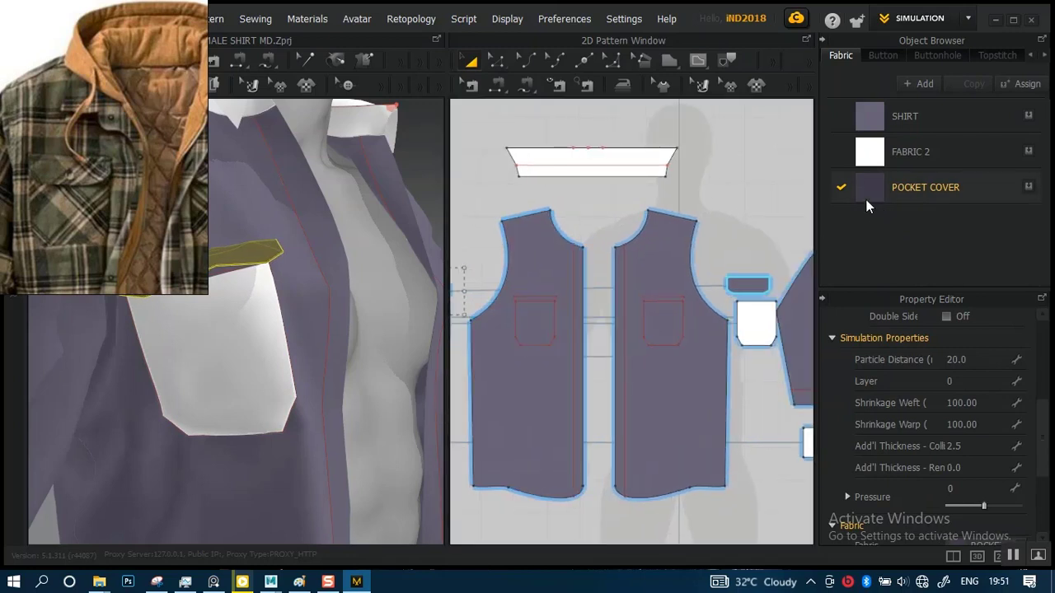
left_click_drag(865, 198, 752, 286)
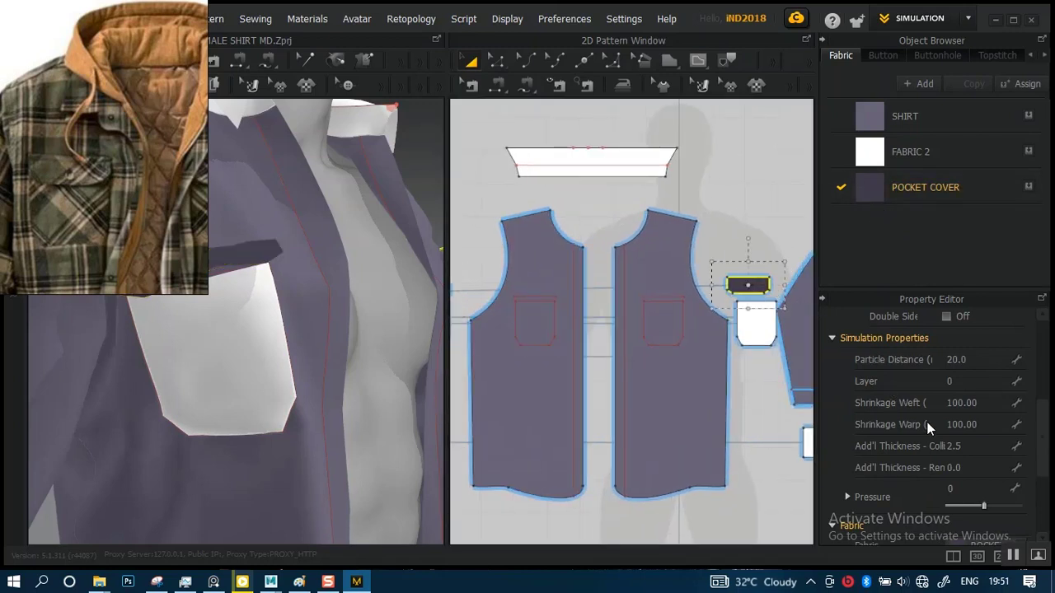
Set the POCKET COVER fabric's physical property preset to Polyester_Taffeta
scroll(895, 456, "down", 5)
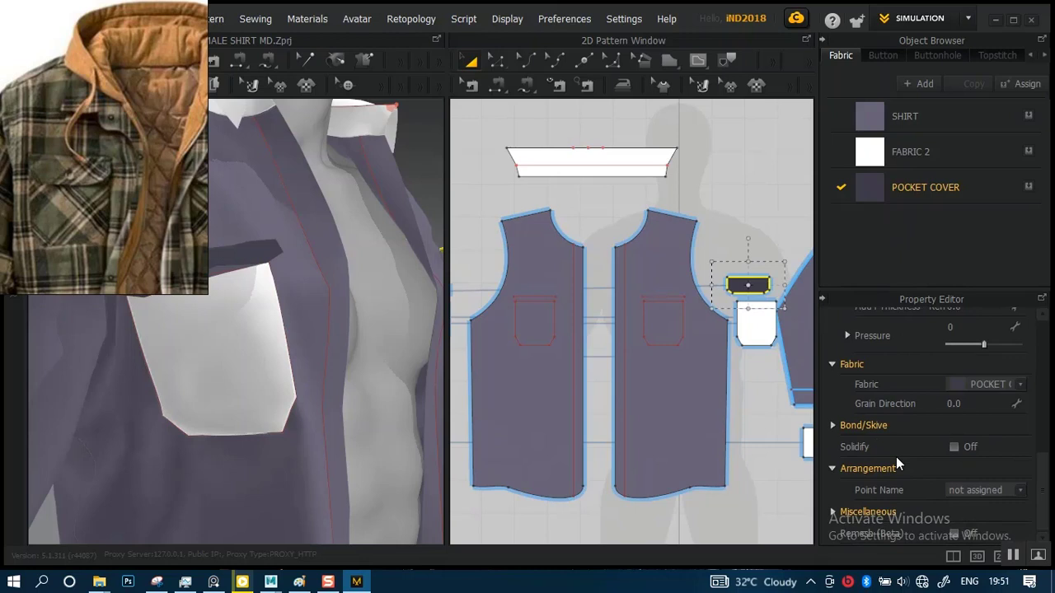
left_click(917, 186)
scroll(901, 476, "down", 3)
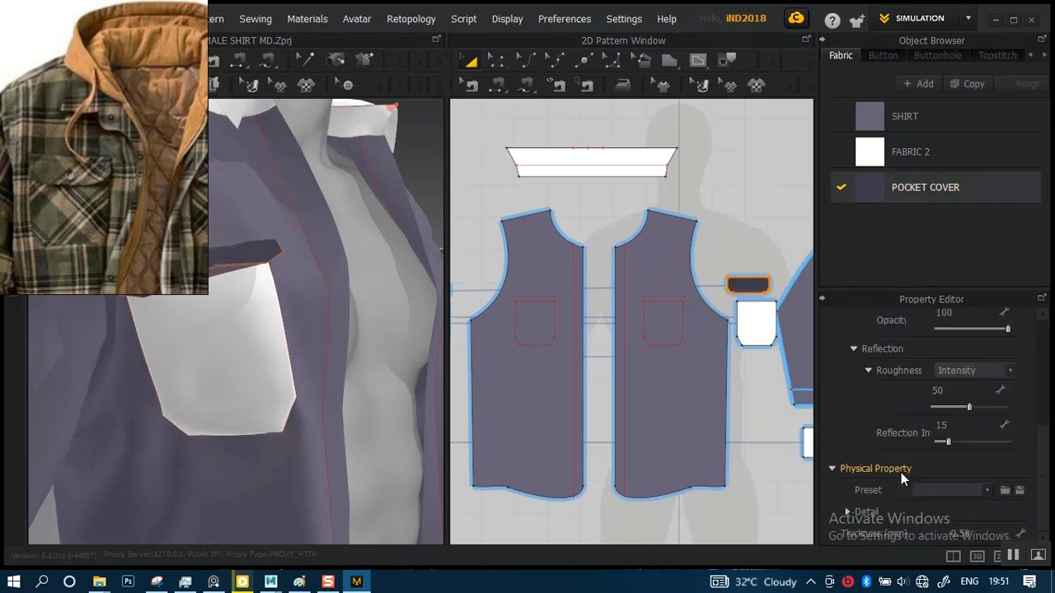
left_click(986, 490)
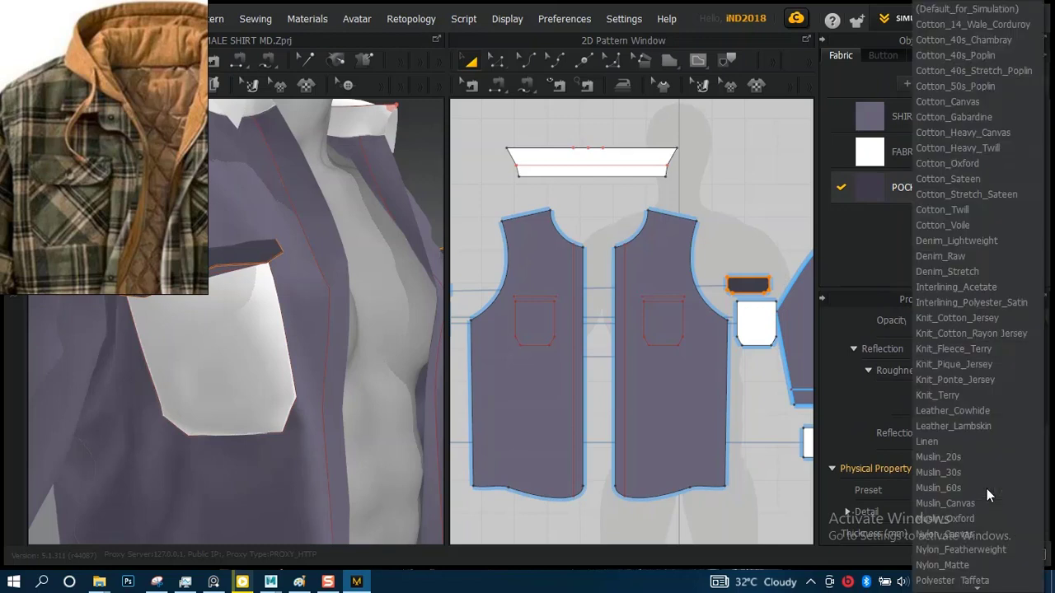
scroll(955, 535, "down", 3)
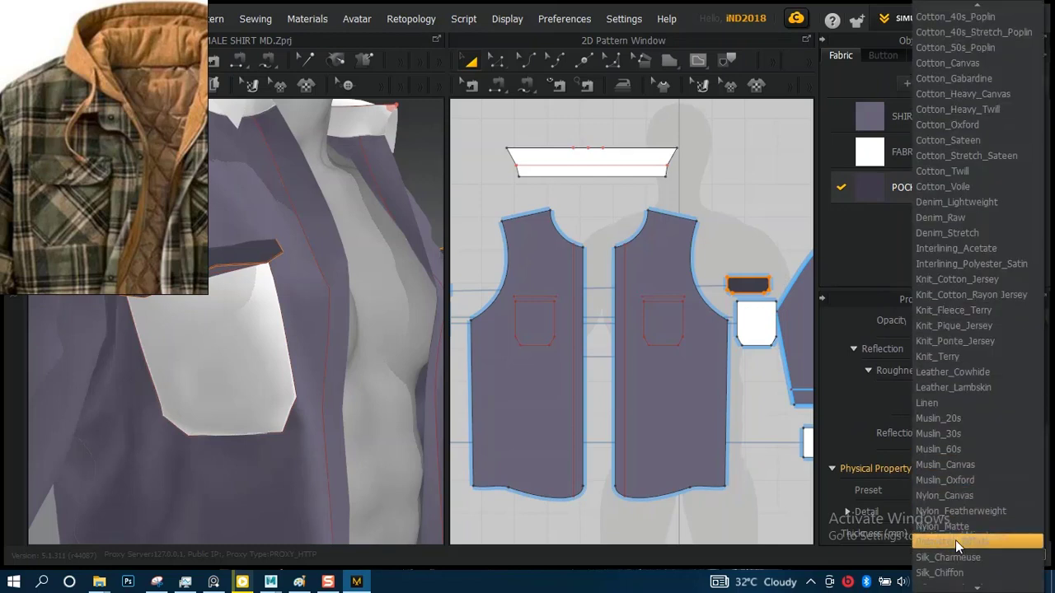
left_click(959, 497)
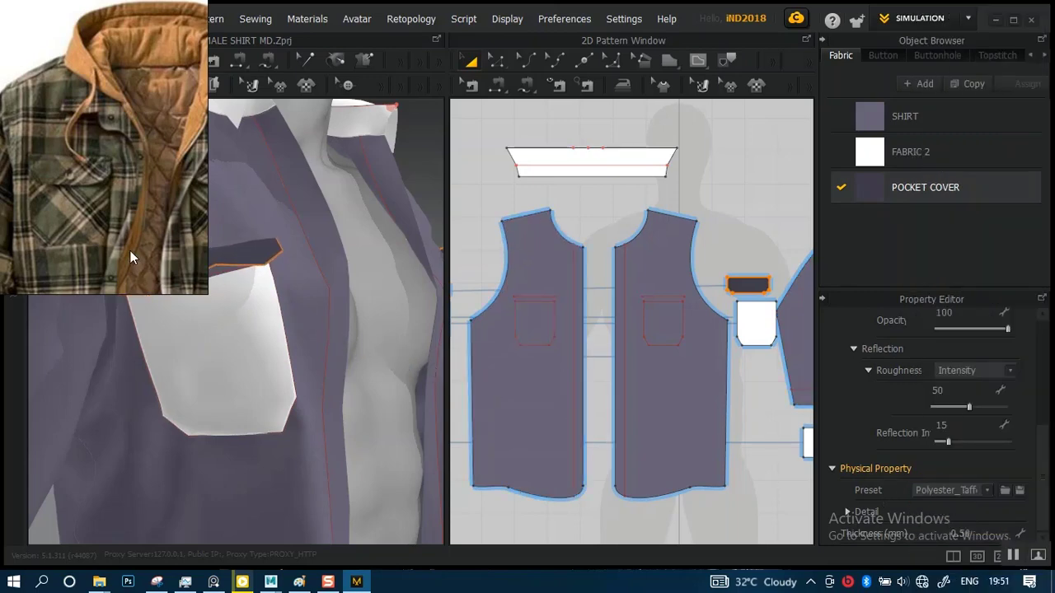
Pull the flap on the wearer's right chest over its pocket during simulation, and inspect how it hangs
right_click_drag(132, 252, 812, 257)
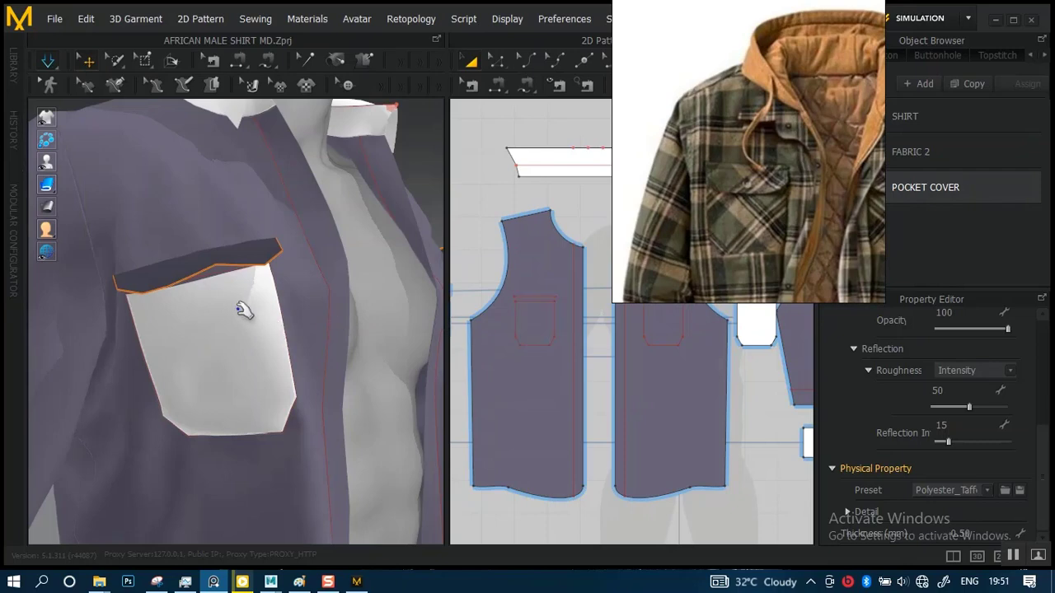
scroll(246, 312, "up", 4)
right_click_drag(248, 314, 235, 287)
scroll(236, 288, "down", 4)
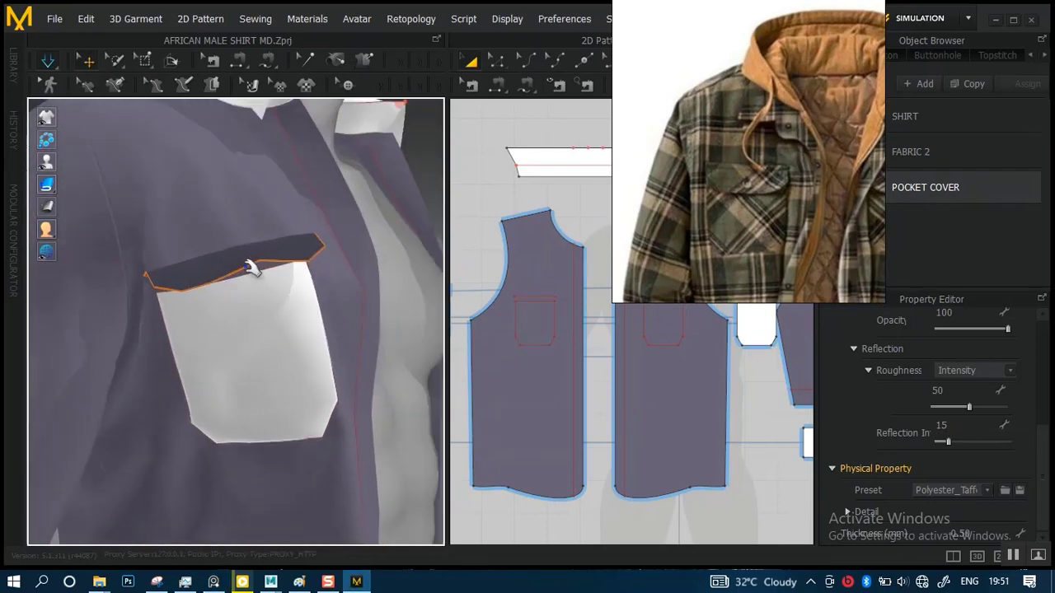
left_click(255, 265)
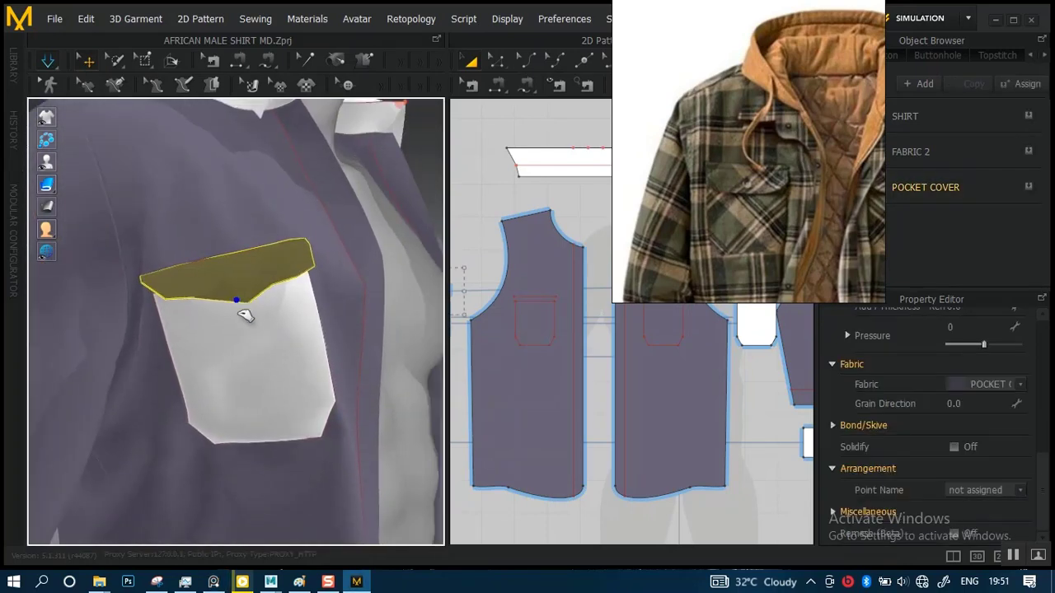
right_click_drag(369, 366, 412, 301)
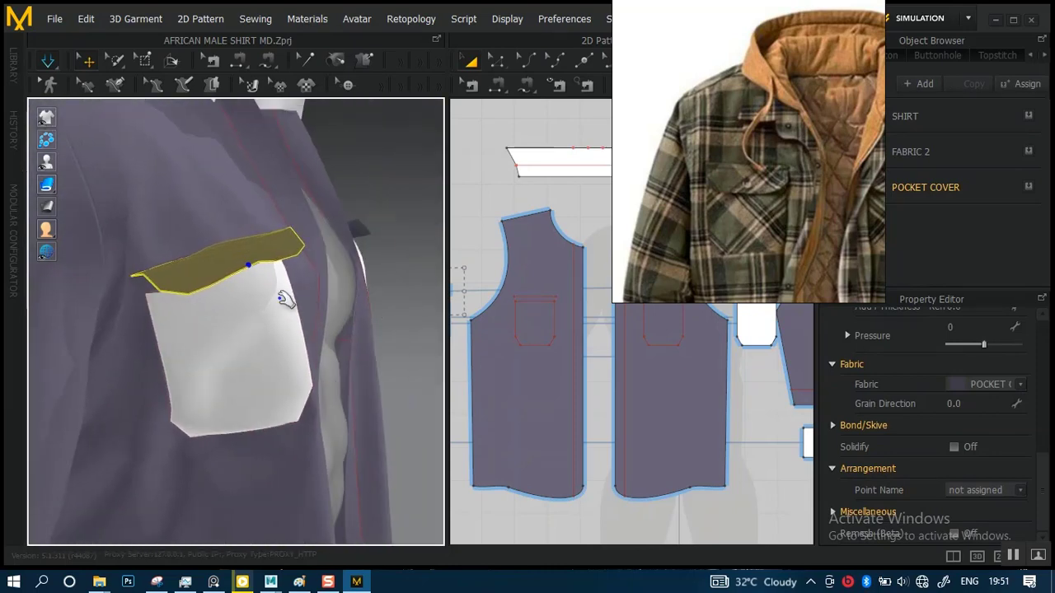
scroll(291, 332, "up", 3)
scroll(292, 331, "up", 3)
right_click_drag(283, 304, 313, 282)
scroll(289, 264, "down", 3)
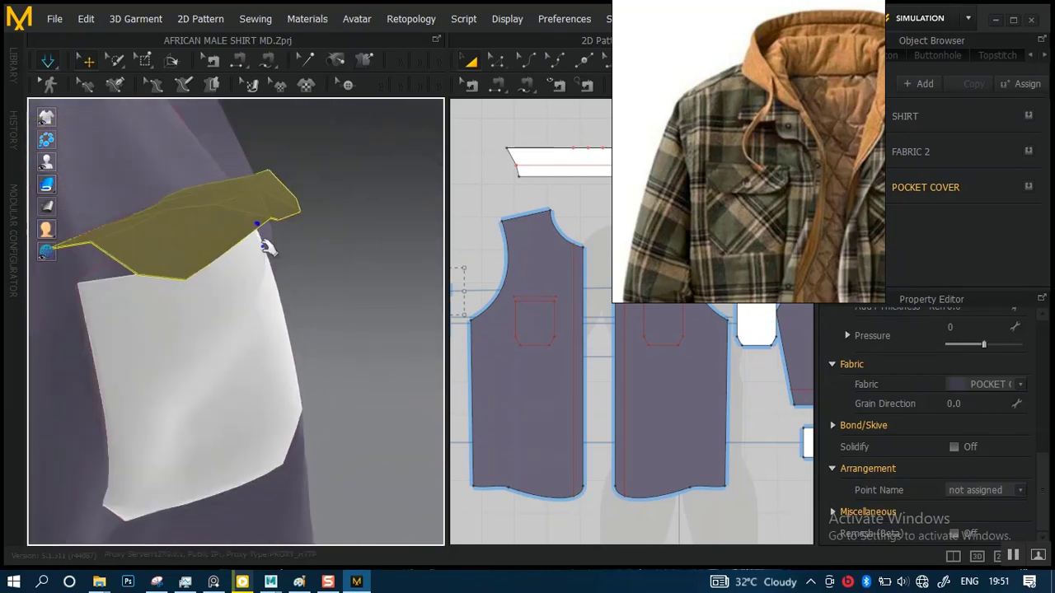
Pull the same flap's lower edge farther down over the pocket, and check its fit up close against the reference jacket
left_click_drag(253, 244, 170, 370)
right_click_drag(334, 329, 330, 383)
scroll(324, 332, "up", 4)
right_click_drag(333, 337, 299, 266)
scroll(318, 300, "up", 4)
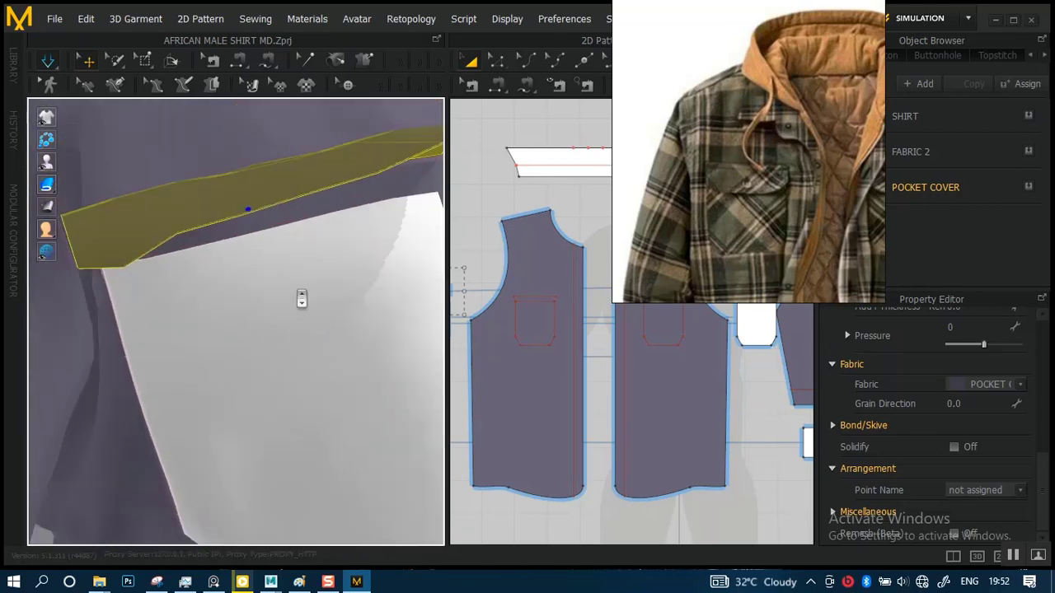
scroll(302, 300, "down", 3)
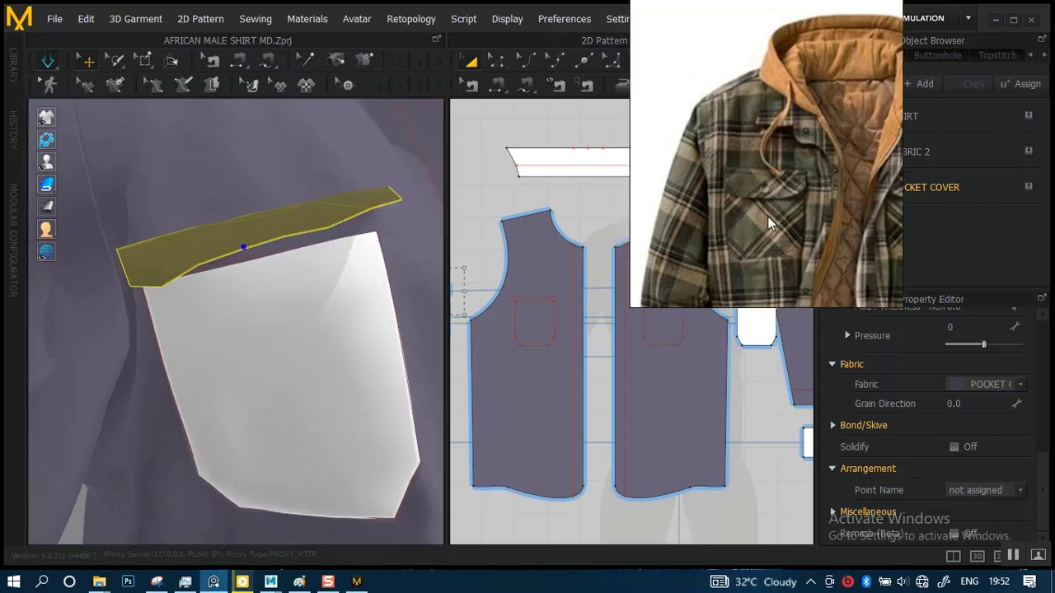
scroll(565, 307, "up", 7)
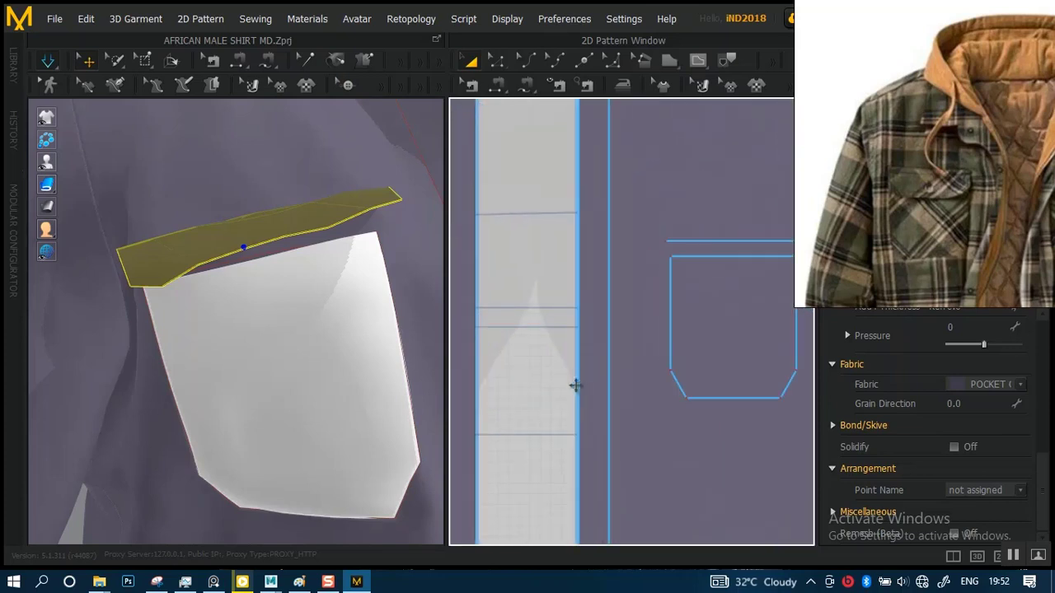
Draw a horizontal internal line about 9.6 cm long across the upper part of the pocket pattern, about 2 cm below its top edge
scroll(536, 277, "down", 5)
middle_click_drag(564, 278, 727, 277)
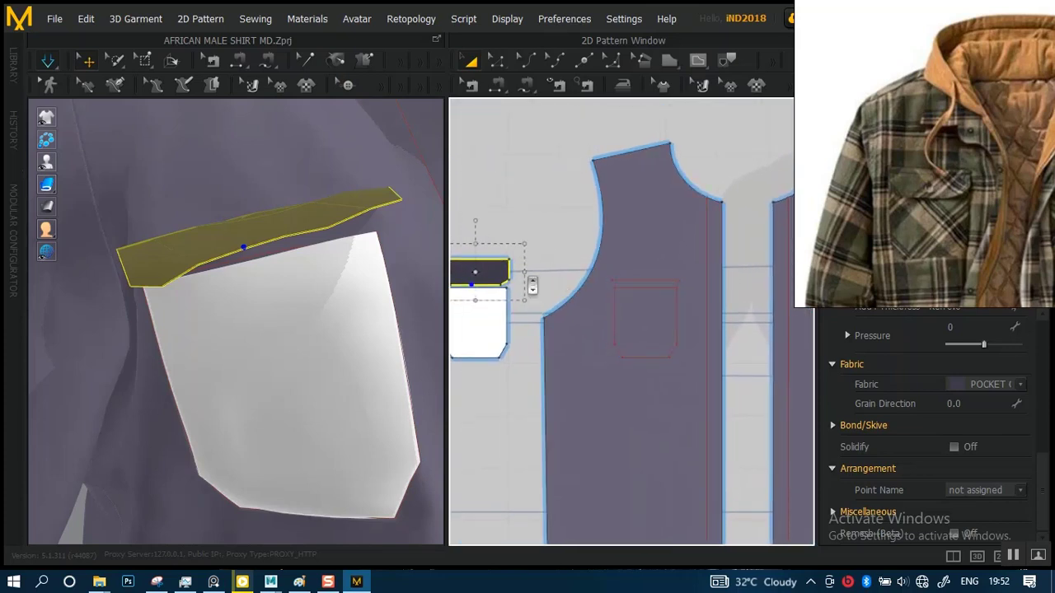
scroll(537, 289, "up", 3)
middle_click_drag(536, 289, 632, 297)
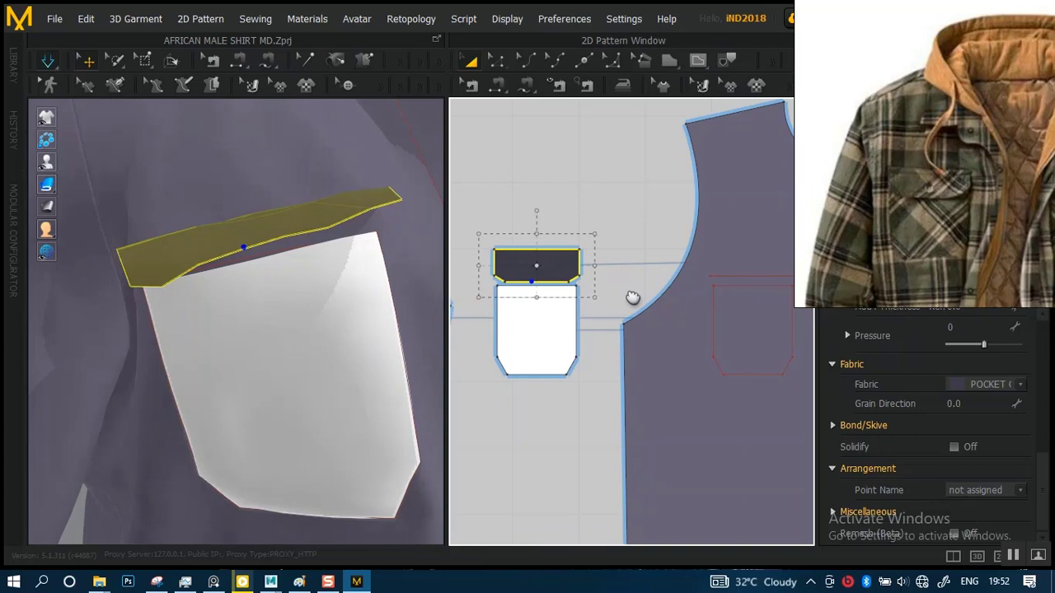
middle_click_drag(632, 296, 618, 301)
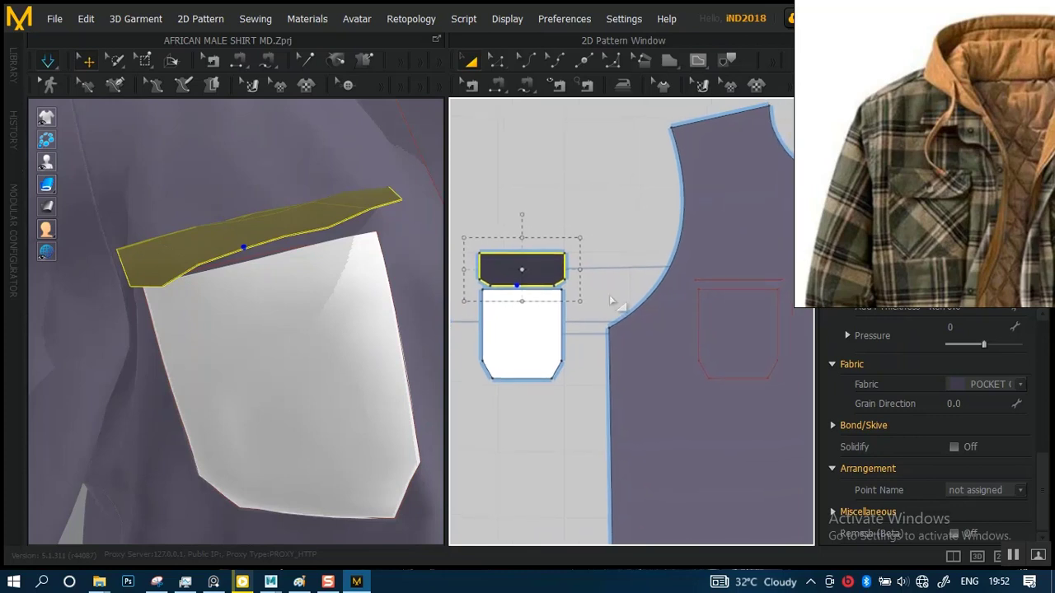
scroll(610, 303, "up", 3)
middle_click_drag(607, 348, 694, 348)
scroll(591, 343, "up", 3)
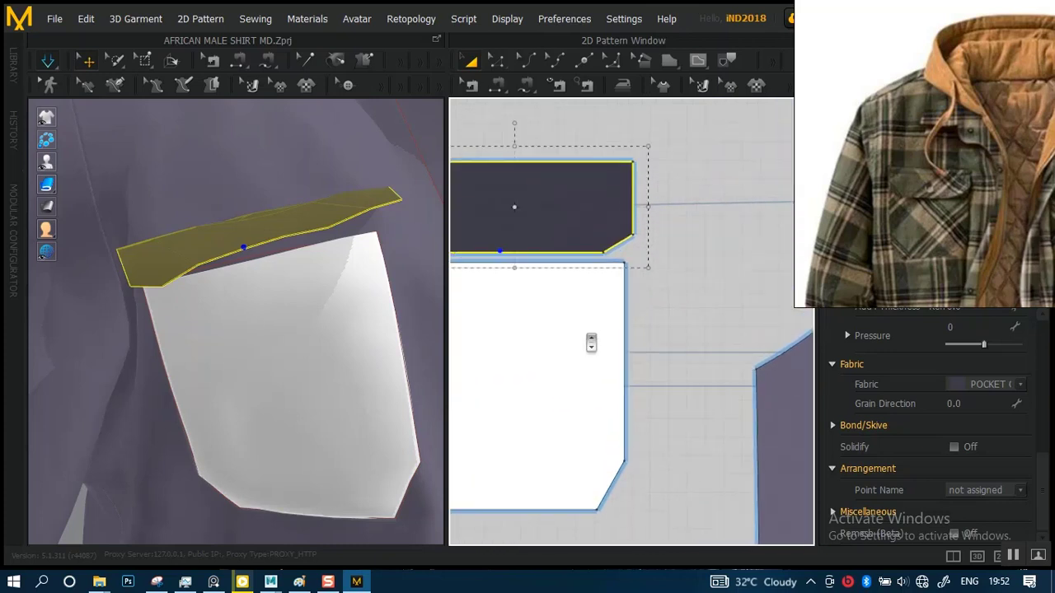
middle_click_drag(597, 318, 682, 344)
right_click_drag(632, 329, 631, 369, "alt")
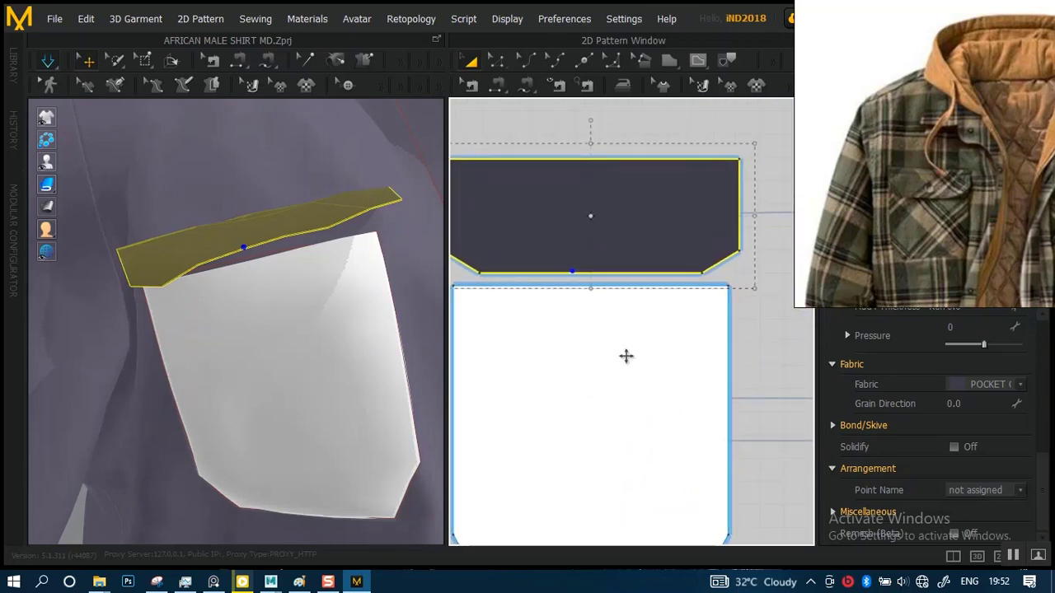
middle_click_drag(590, 336, 629, 339)
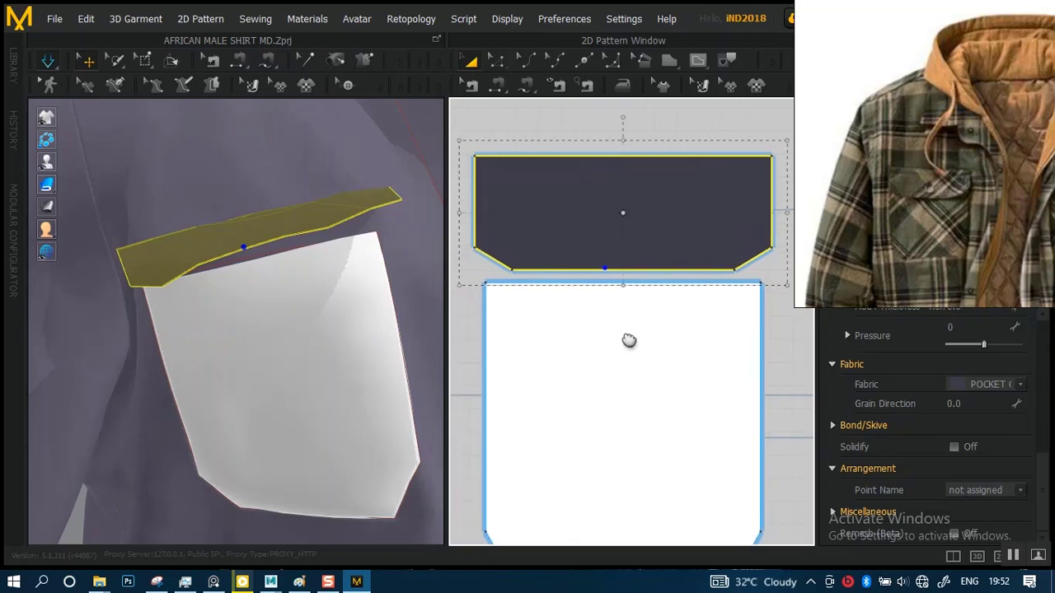
left_click(702, 63)
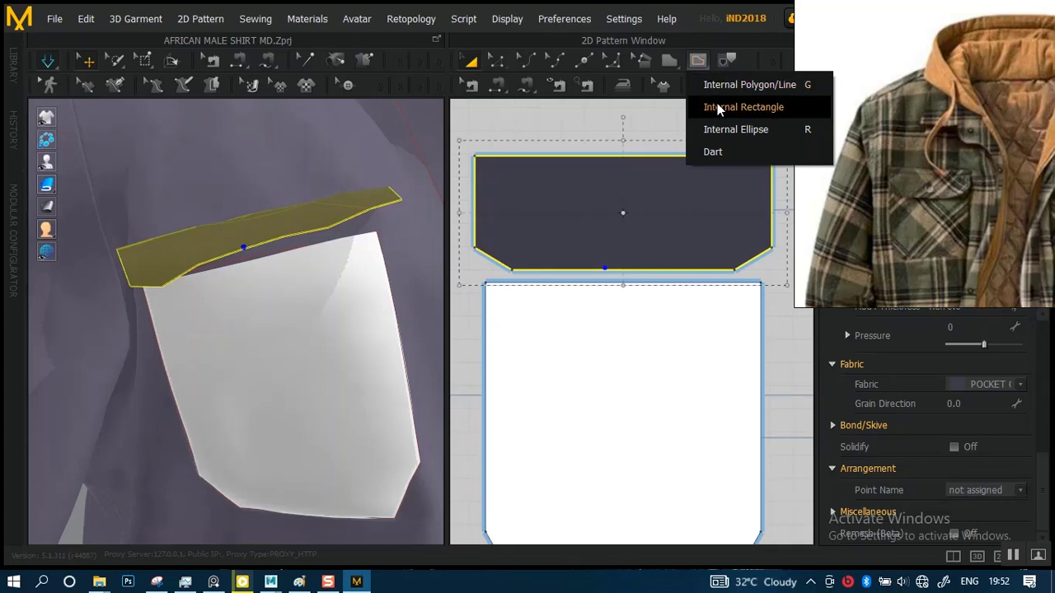
left_click(725, 84)
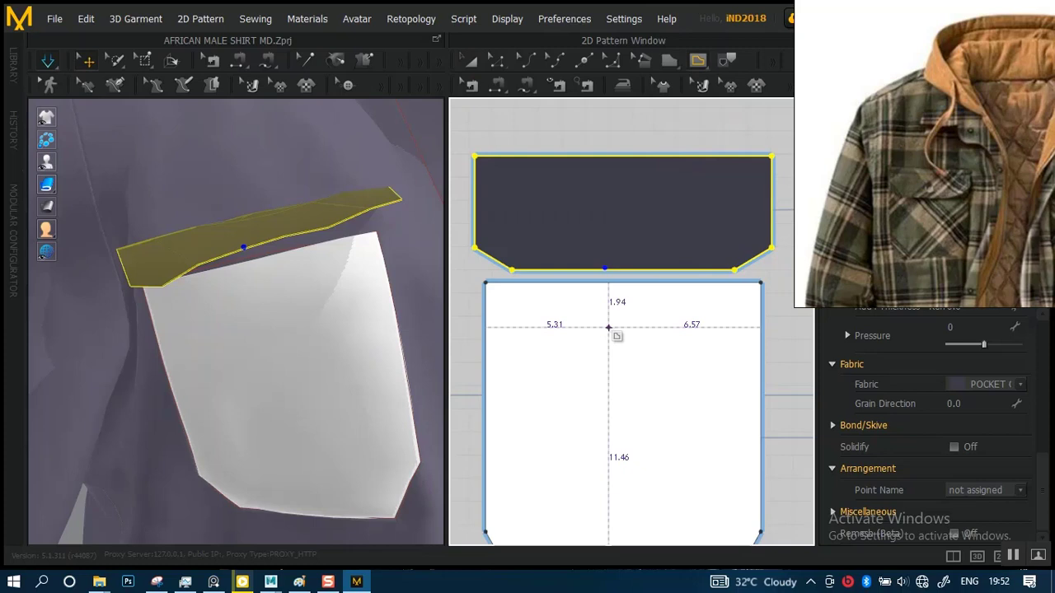
left_click(511, 327)
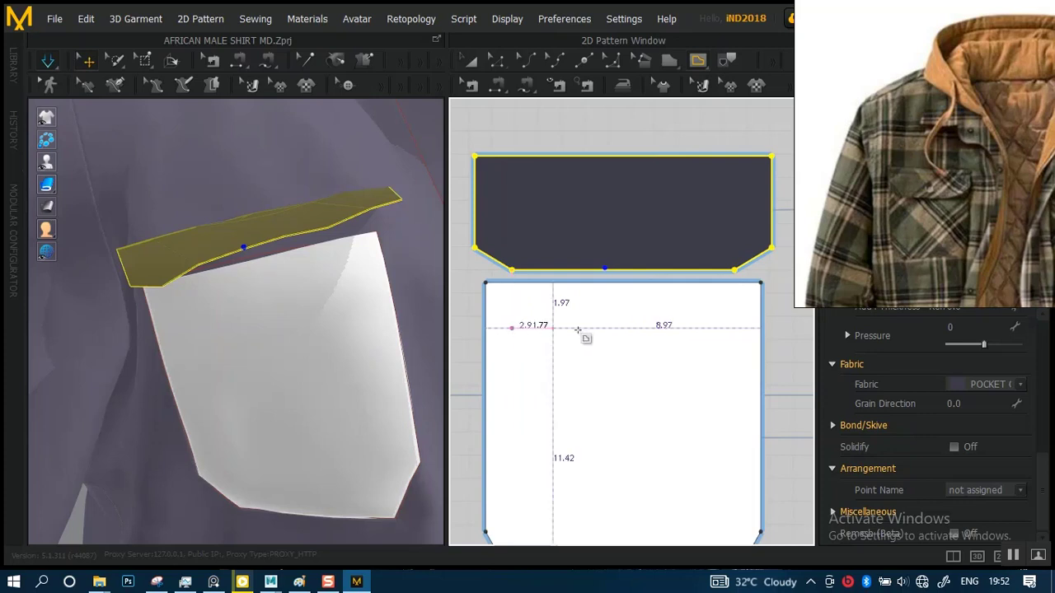
left_click(732, 328)
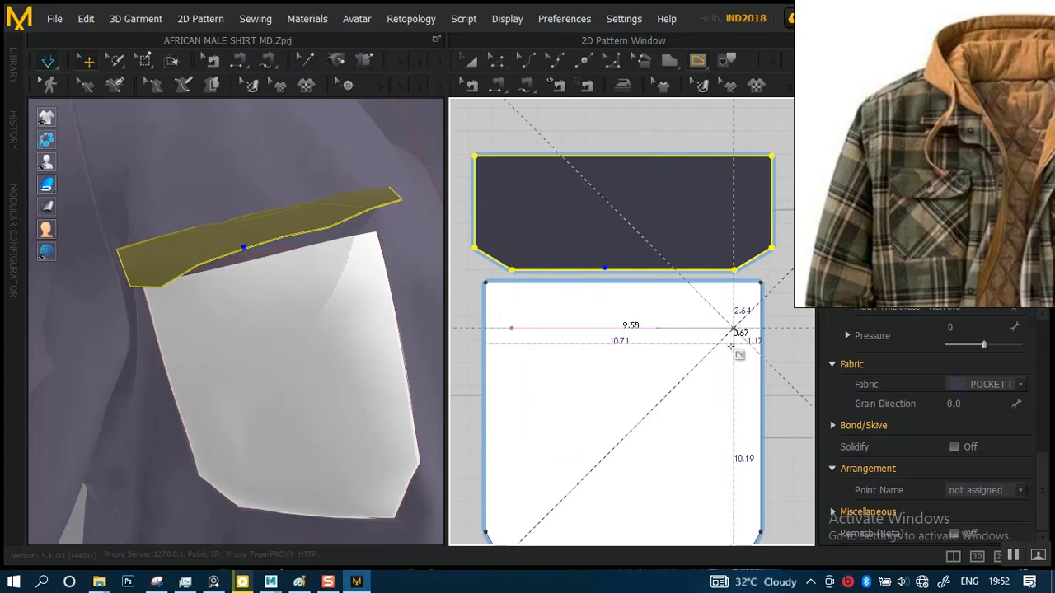
key("Return")
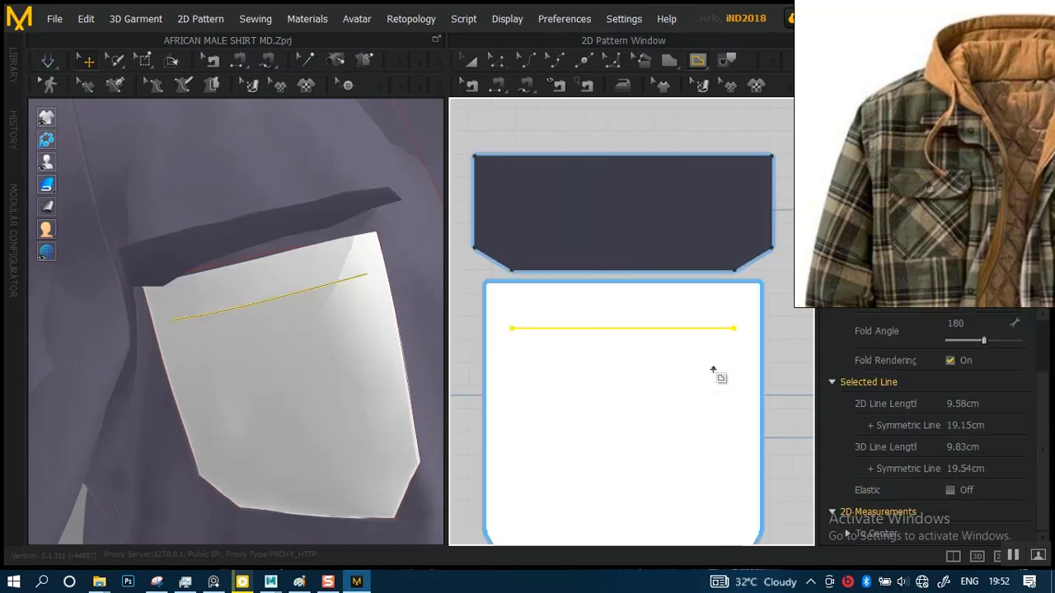
Sew the flap's lower edge to the pocket's internal line, simulate, and check how the flap drapes
right_click_drag(288, 272, 399, 279)
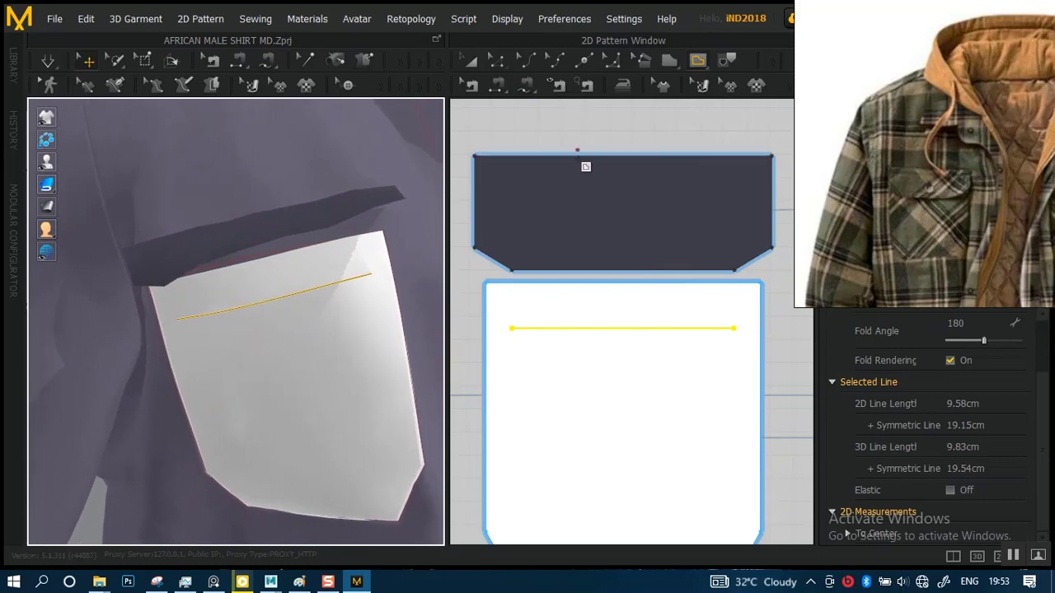
left_click(498, 84)
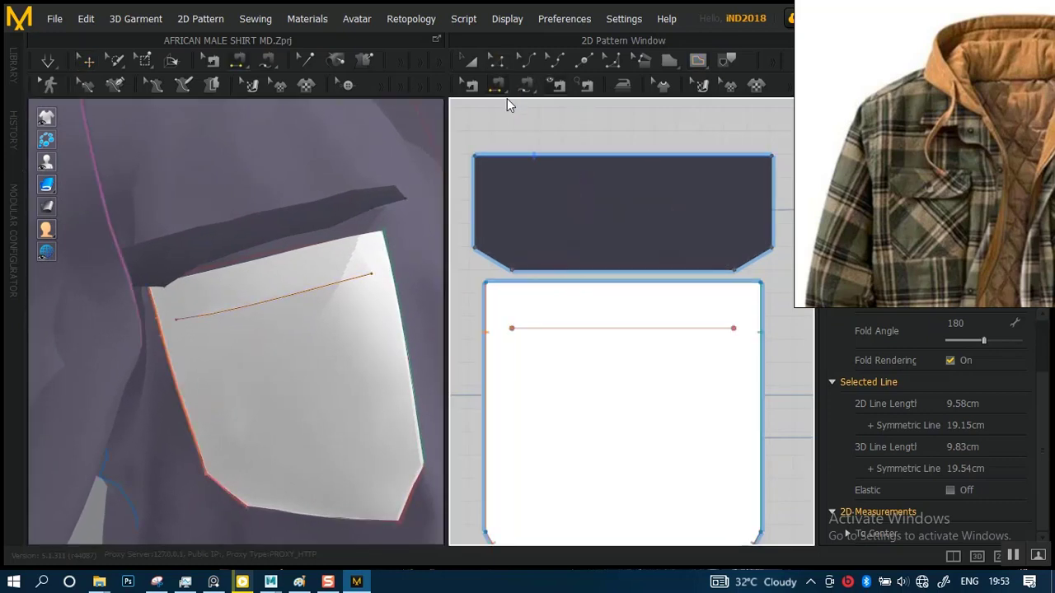
left_click(605, 268)
left_click(610, 328, "shift")
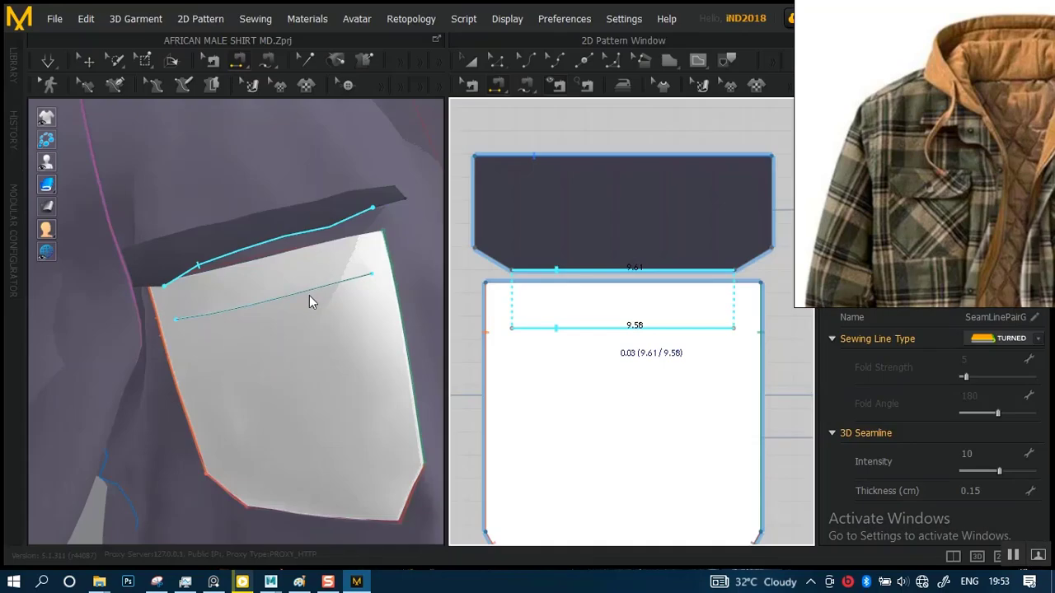
left_click(309, 306)
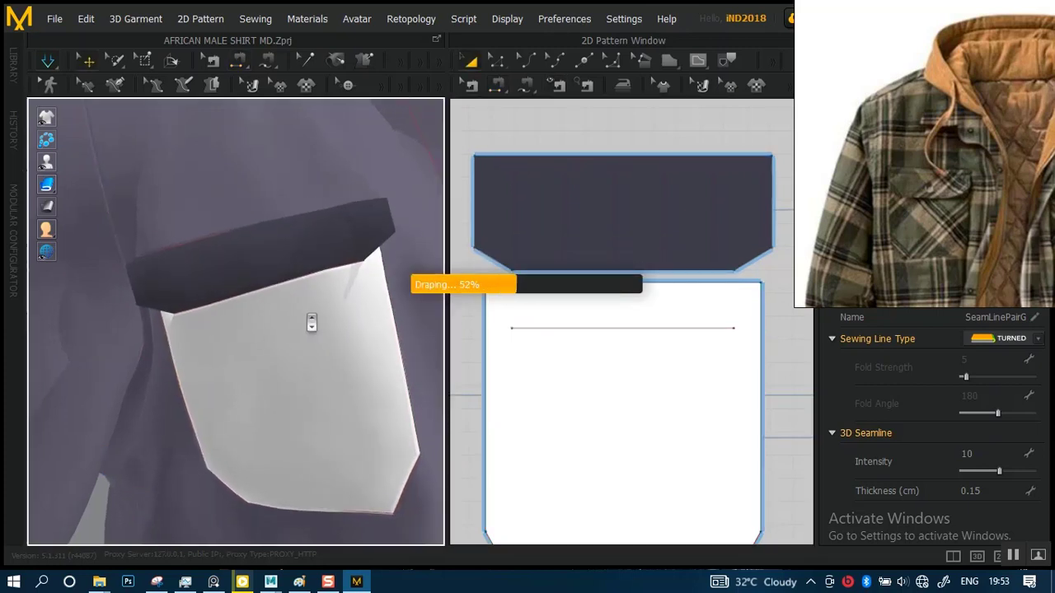
scroll(311, 323, "down", 5)
right_click_drag(281, 341, 302, 365)
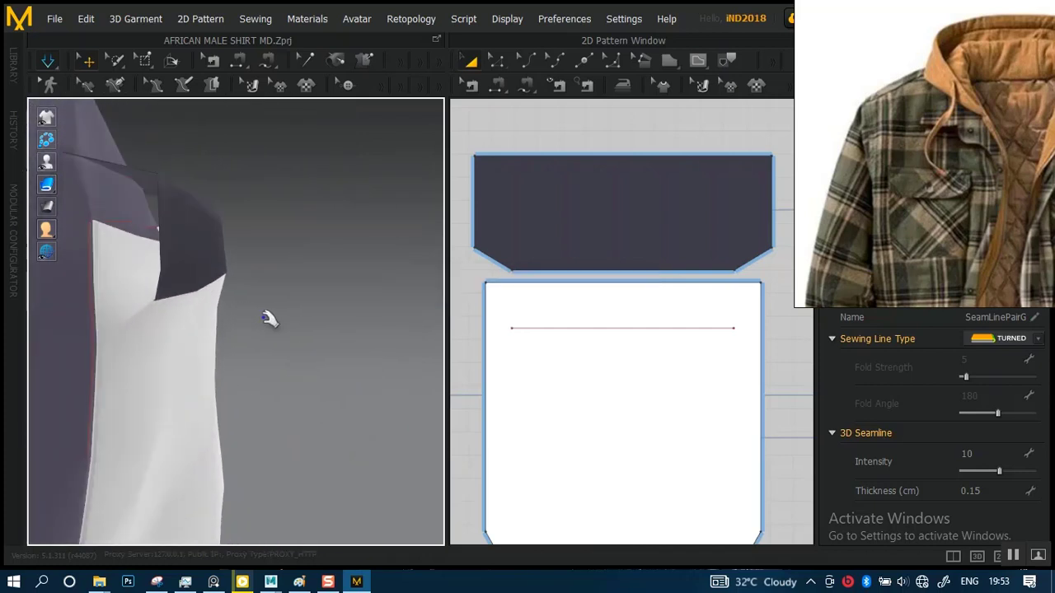
mouse_move(282, 323)
right_mouse_down()
mouse_move(304, 328)
mouse_move(298, 321)
mouse_move(347, 310)
mouse_move(295, 285)
mouse_move(195, 278)
mouse_move(299, 339)
mouse_move(288, 332)
right_mouse_up()
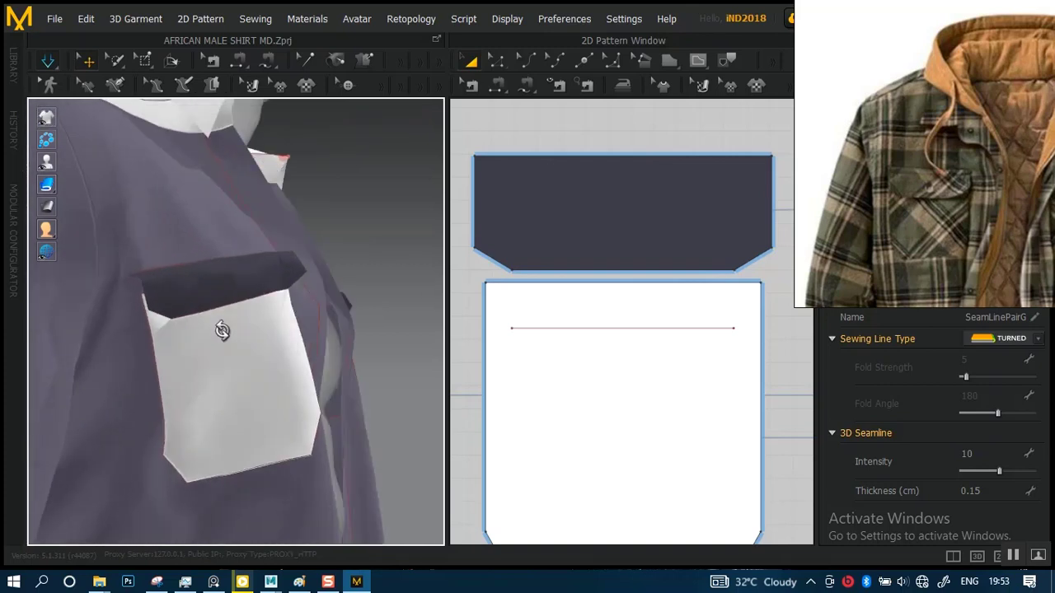
Move the pocket's internal line down by about 0.8 cm and let the simulation pull the flap after it
scroll(288, 332, "up", 3)
left_click(582, 328)
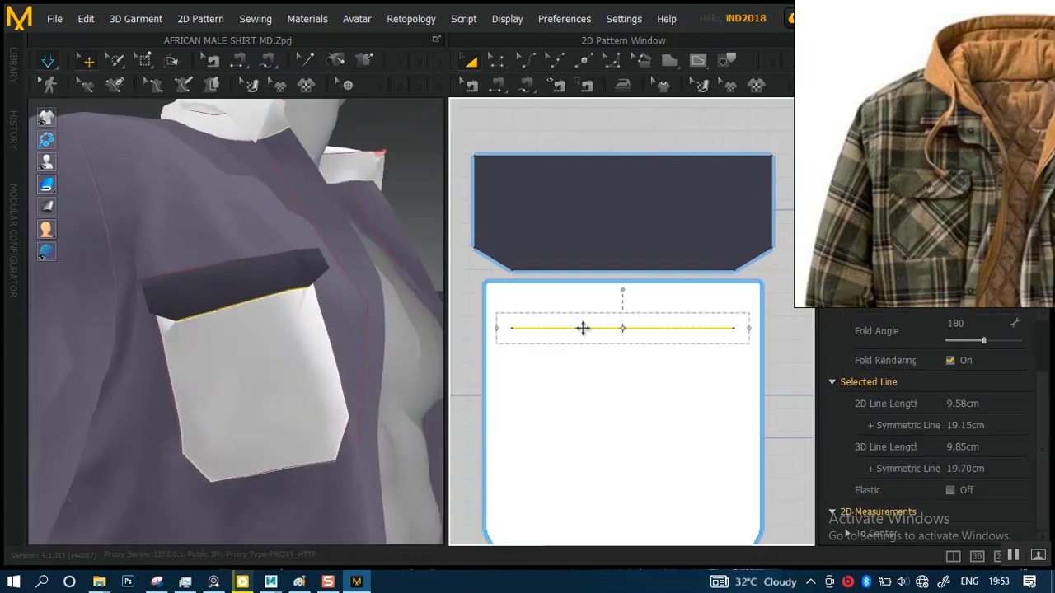
left_click_drag(581, 329, 582, 346)
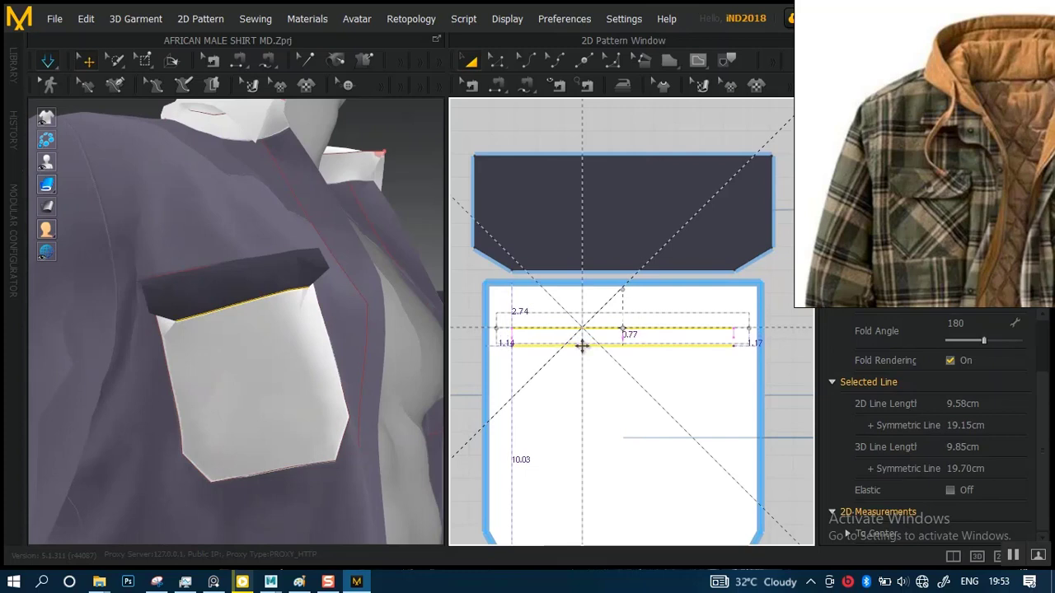
left_click_drag(479, 343, 479, 344)
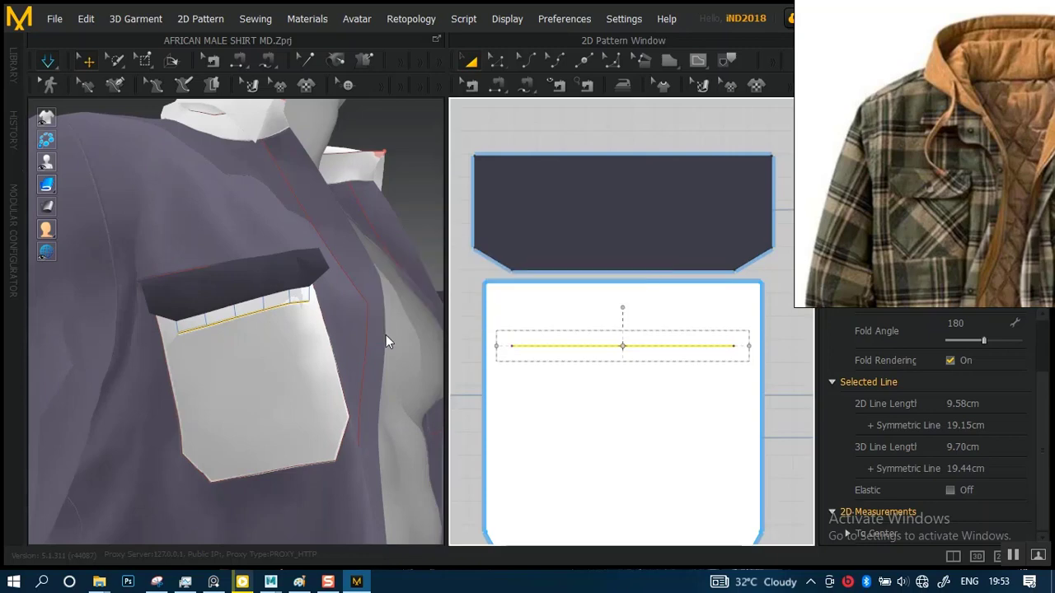
key("space")
scroll(323, 327, "down", 2)
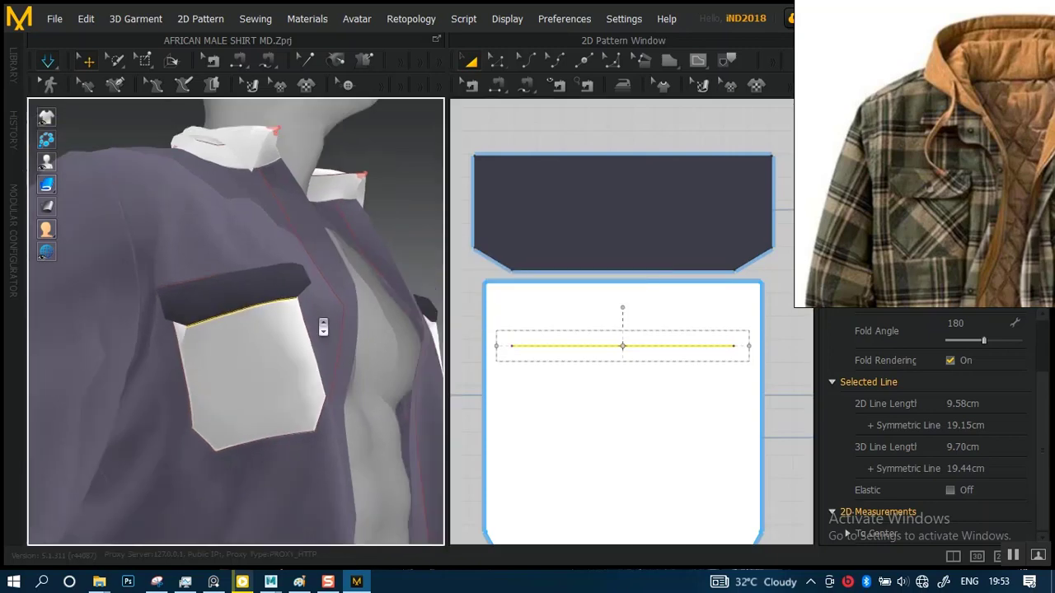
Examine how the flaps drape over both chest pockets from the front and the side
right_click_drag(322, 327, 160, 332)
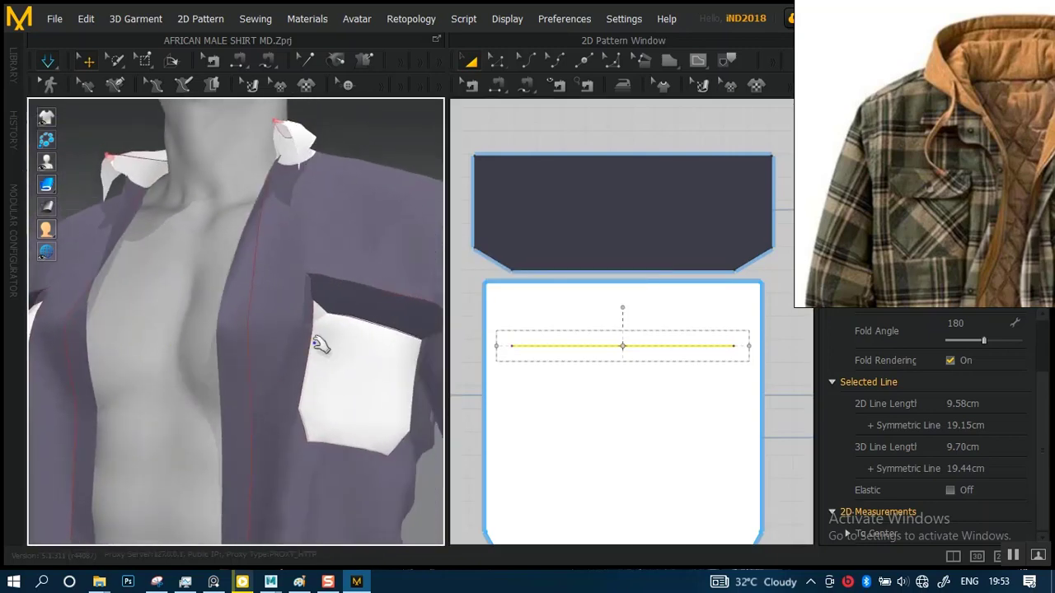
right_click_drag(321, 345, 345, 338)
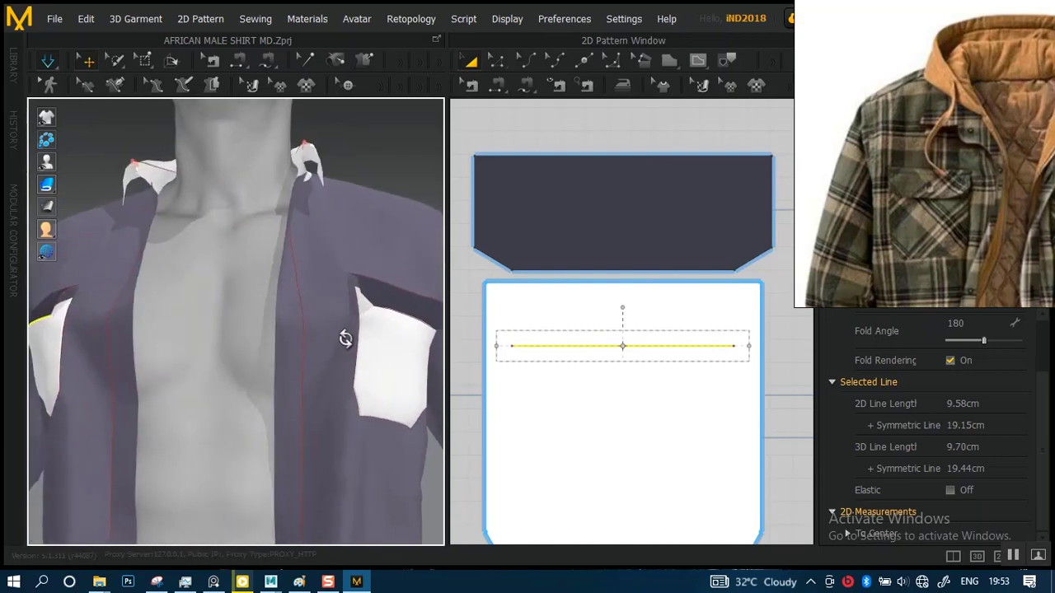
scroll(268, 311, "down", 3)
right_click_drag(269, 311, 209, 365)
scroll(325, 320, "up", 3)
scroll(209, 365, "up", 3)
scroll(210, 365, "down", 4)
right_click_drag(173, 320, 240, 308)
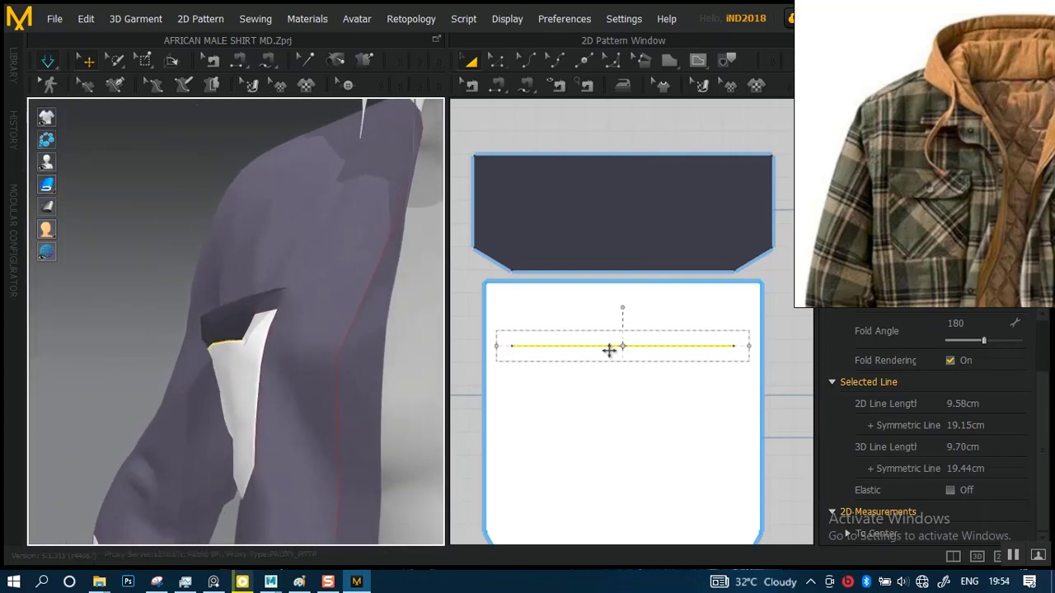
Move the pocket's internal line slightly farther down, and inspect the resulting flap drape on both sides of the chest
left_click_drag(610, 346, 608, 359)
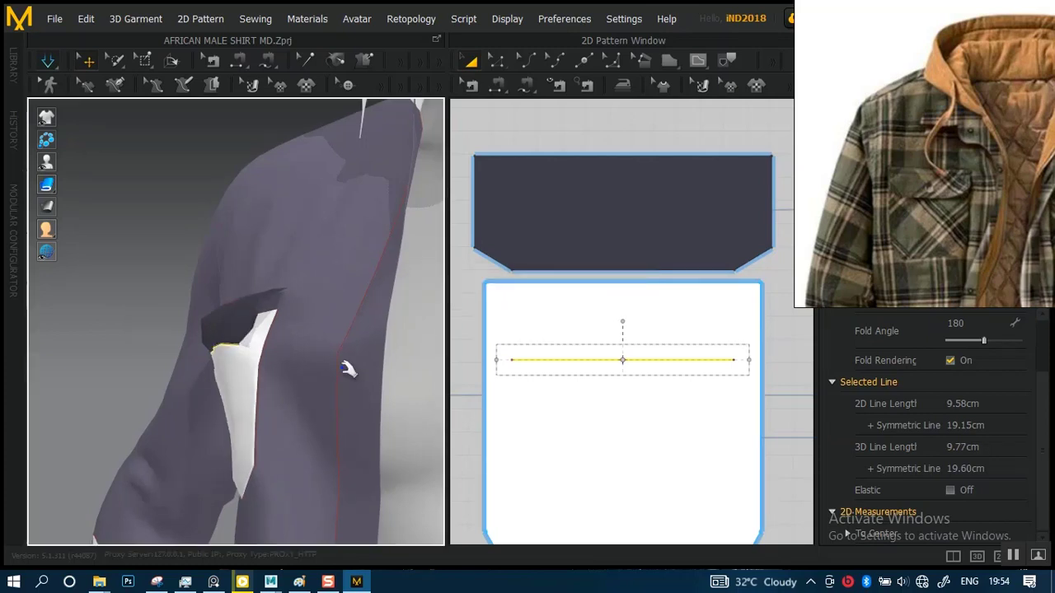
right_click_drag(348, 370, 396, 368)
middle_click_drag(365, 369, 325, 360)
scroll(283, 330, "down", 4)
right_click_drag(283, 329, 111, 356)
right_click_drag(299, 350, 266, 335)
middle_click_drag(266, 333, 319, 354)
scroll(319, 354, "up", 2)
scroll(330, 379, "up", 2)
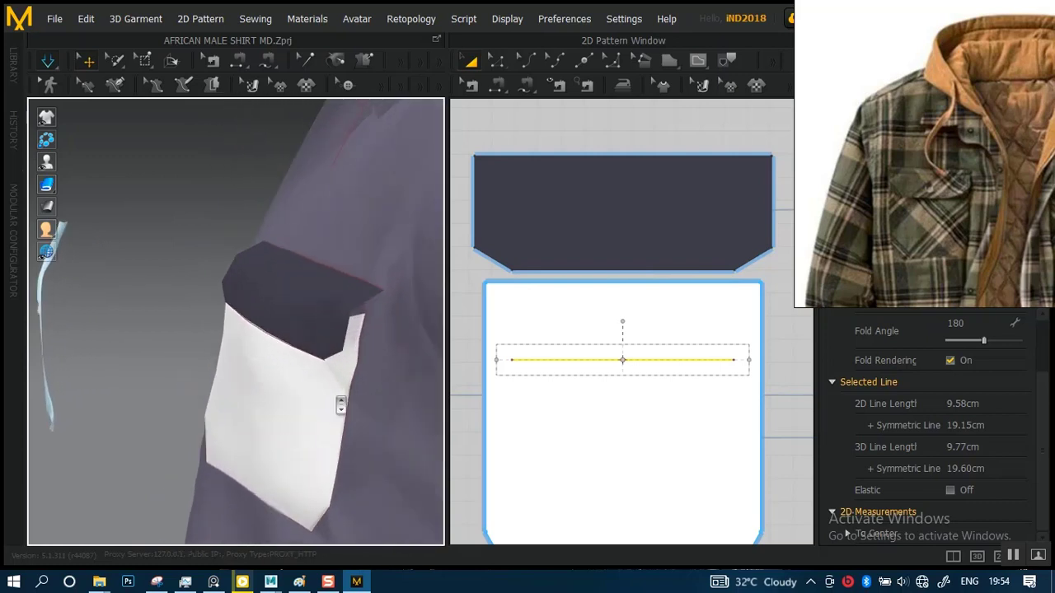
right_click_drag(341, 405, 434, 365)
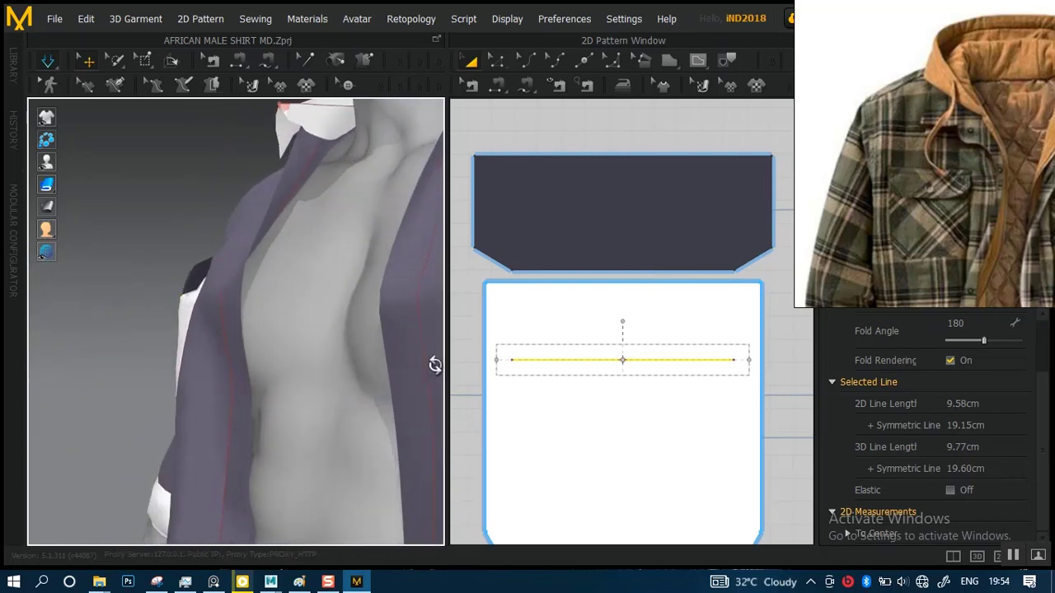
Examine the whole shirt with both pocket flaps on the avatar from the front
middle_click_drag(433, 365, 247, 332)
scroll(398, 369, "down", 3)
right_click_drag(247, 332, 329, 344)
middle_click_drag(330, 345, 354, 349)
scroll(350, 348, "down", 4)
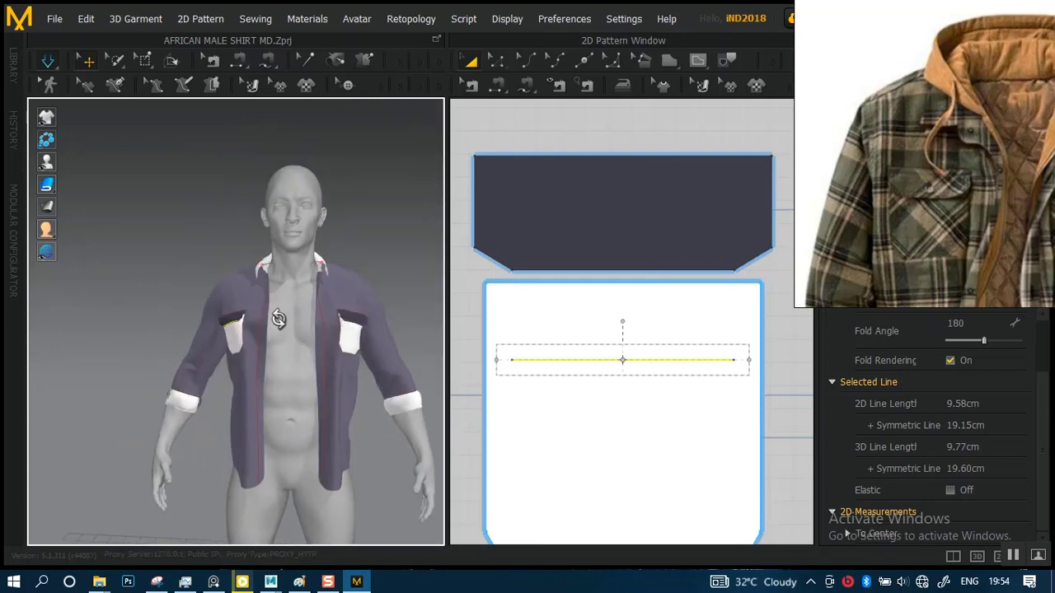
middle_click_drag(298, 318, 260, 320)
scroll(276, 325, "down", 1)
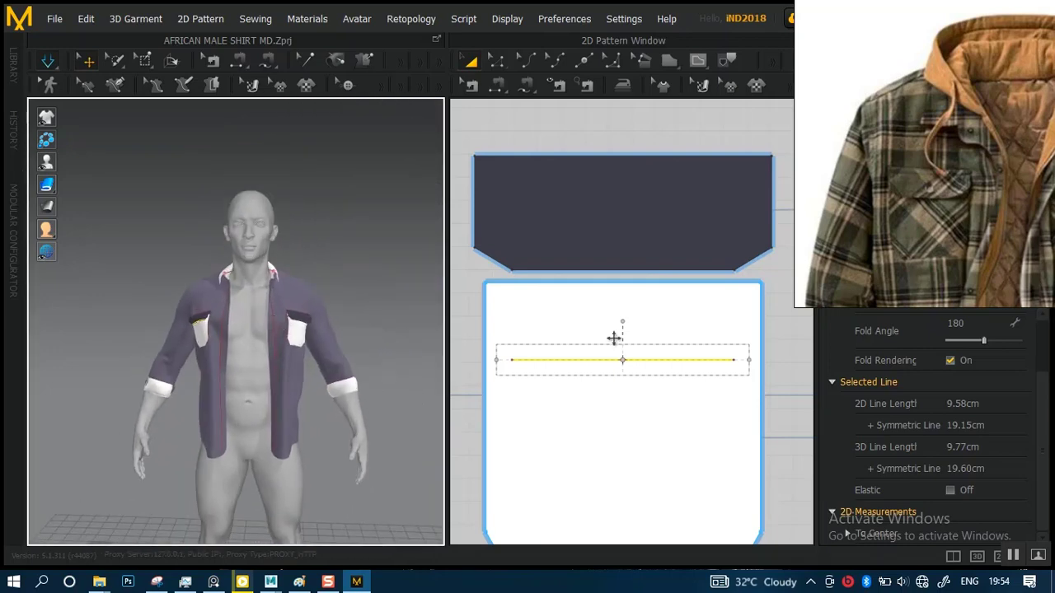
Stop the simulation, then select all the shirt's pattern pieces and open their particle distance for editing
scroll(614, 338, "down", 10)
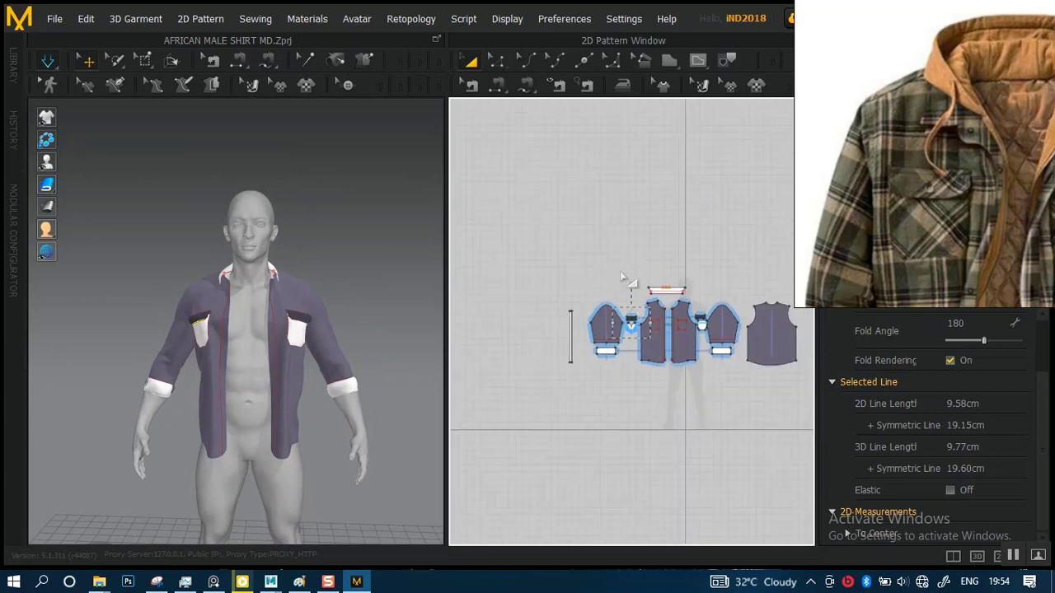
middle_click_drag(621, 274, 576, 265)
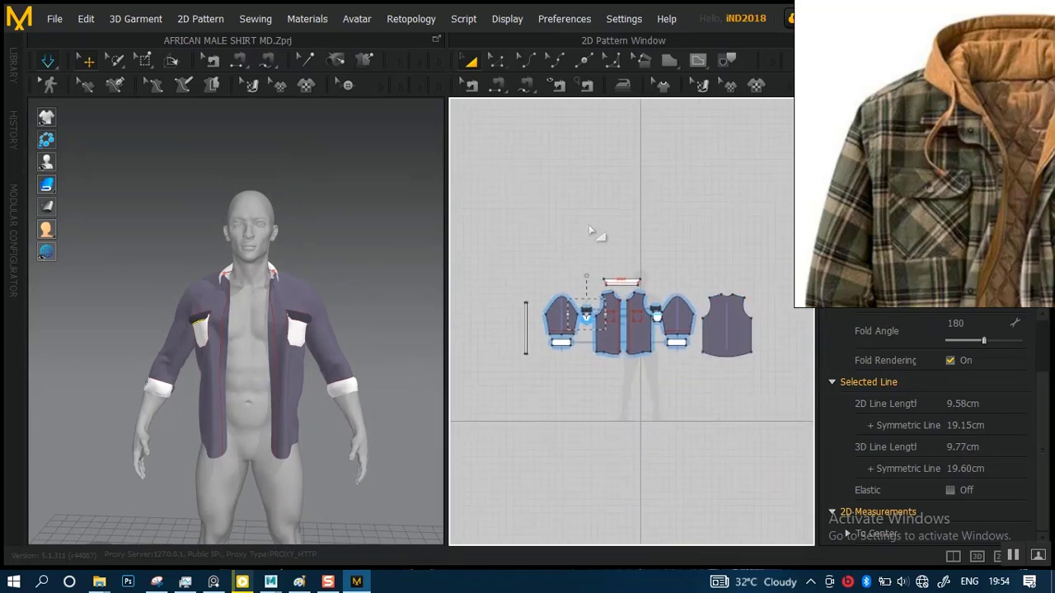
left_click(384, 195)
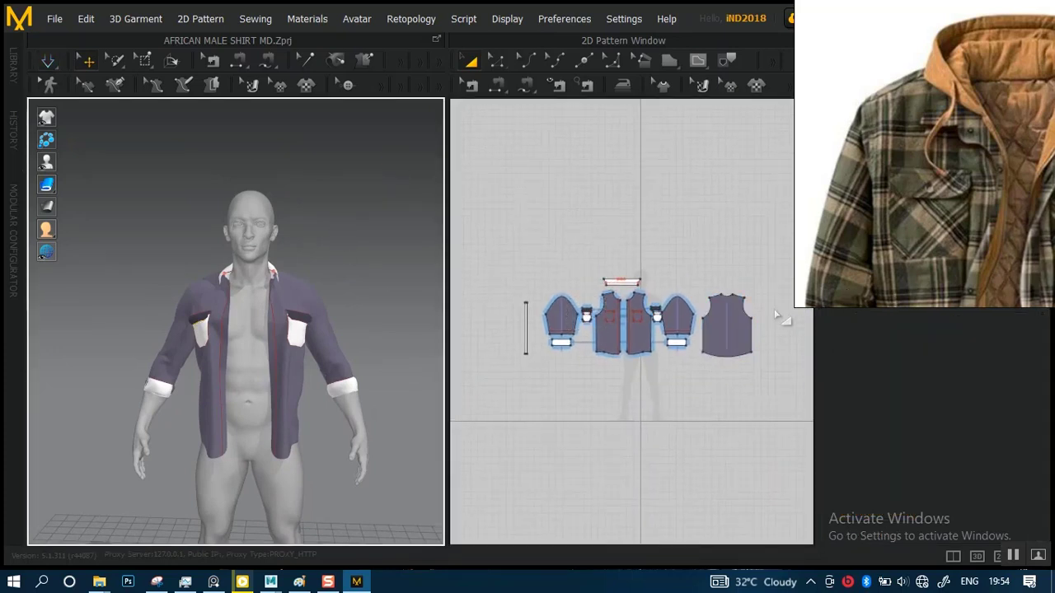
left_click_drag(495, 257, 660, 342)
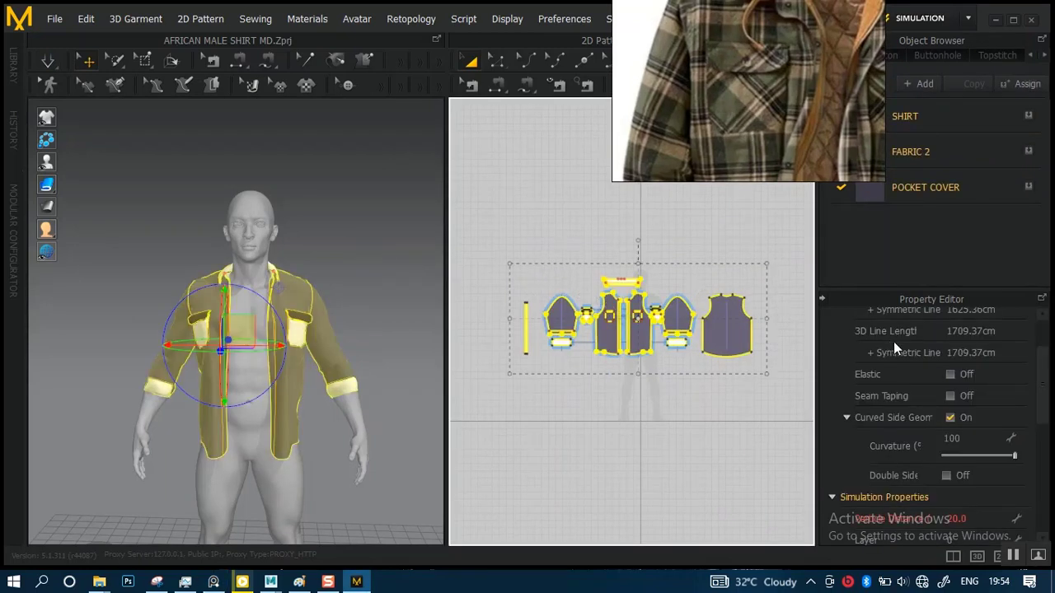
scroll(946, 507, "down", 3)
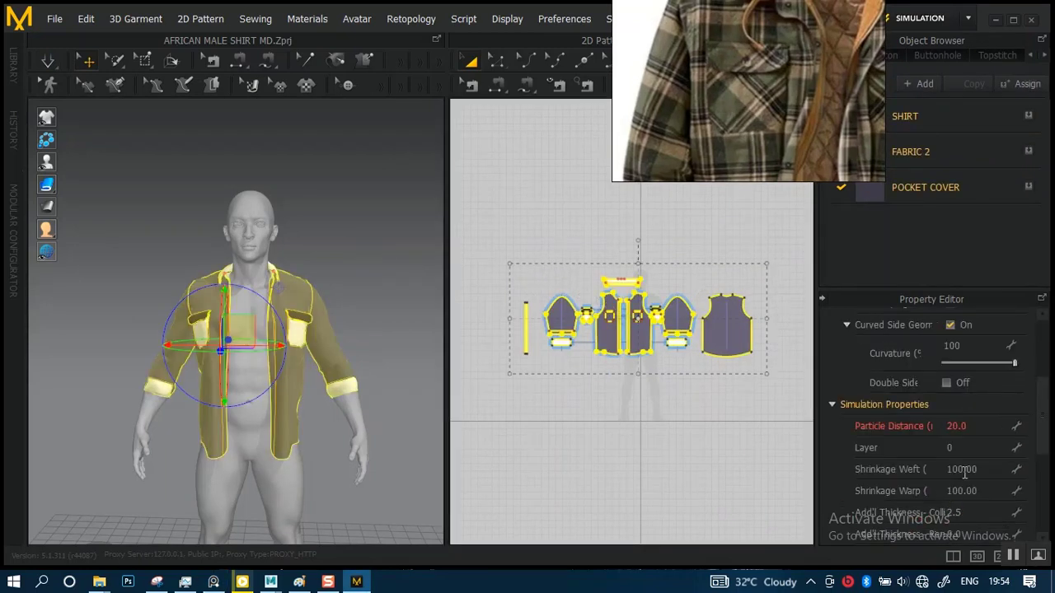
left_click(971, 425)
left_click(544, 377)
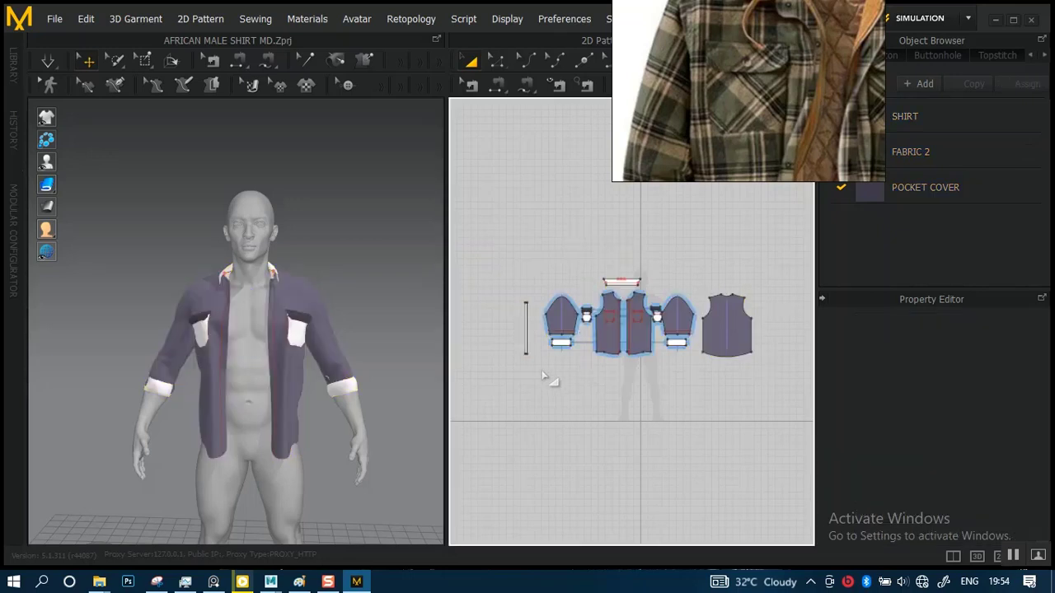
Start the simulation, and tug the wearer's right front panel and right cuff to settle the drape around the pocket
key("space")
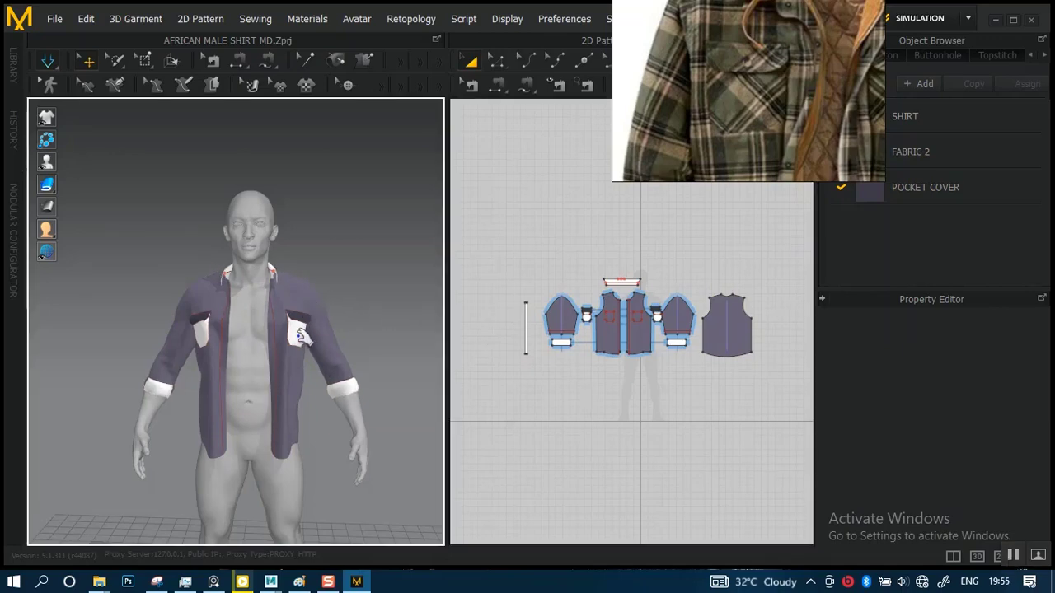
scroll(300, 336, "up", 10)
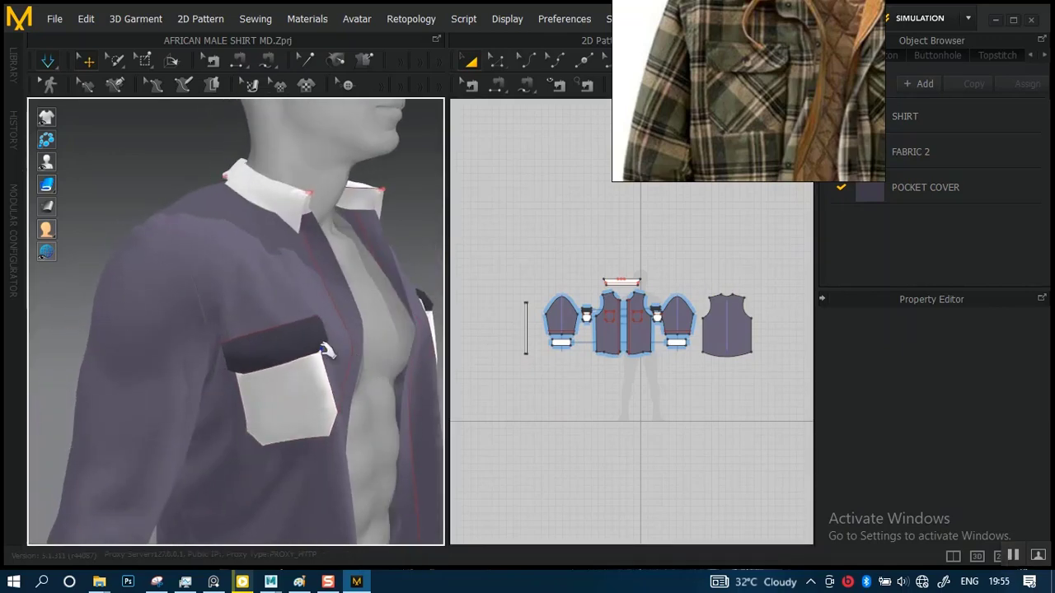
right_click_drag(326, 350, 188, 423)
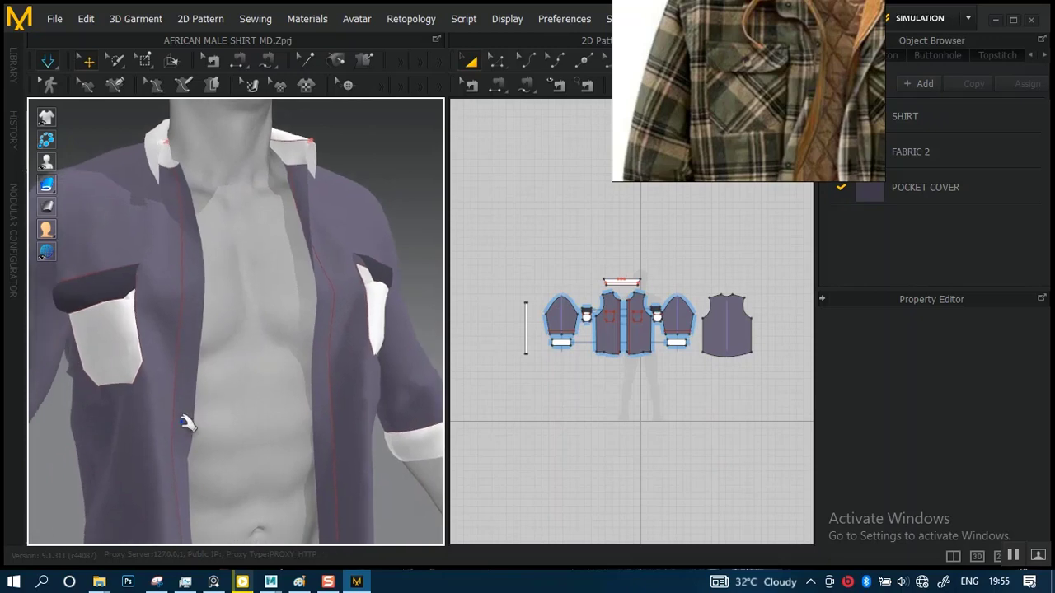
left_click(216, 444)
right_click_drag(294, 412, 206, 383)
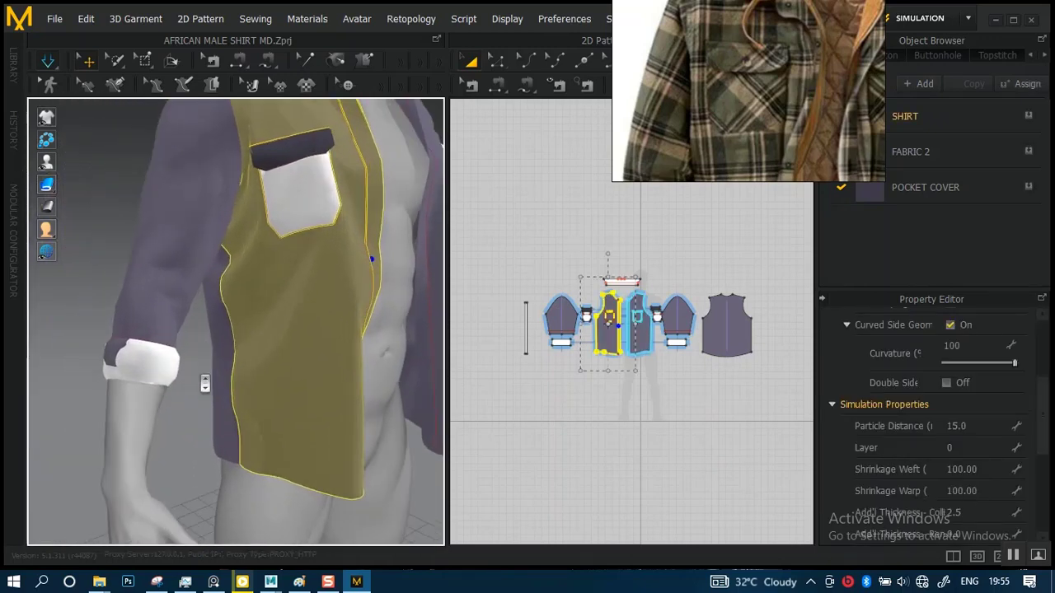
scroll(205, 383, "up", 2)
left_click_drag(85, 367, 26, 353)
scroll(161, 371, "down", 2)
right_click_drag(290, 357, 294, 349)
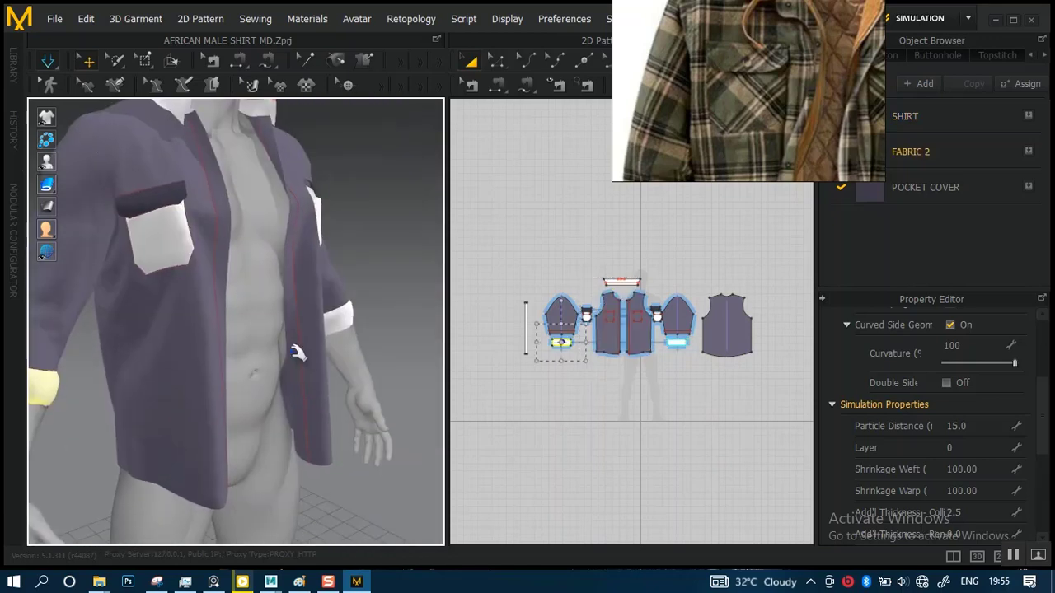
Examine the wearer's left side of the shirt and the drape of its pocket flap from the side and front
right_click_drag(362, 351, 337, 351)
scroll(337, 351, "up", 1)
middle_click_drag(397, 344, 165, 323)
right_click_drag(266, 327, 156, 327)
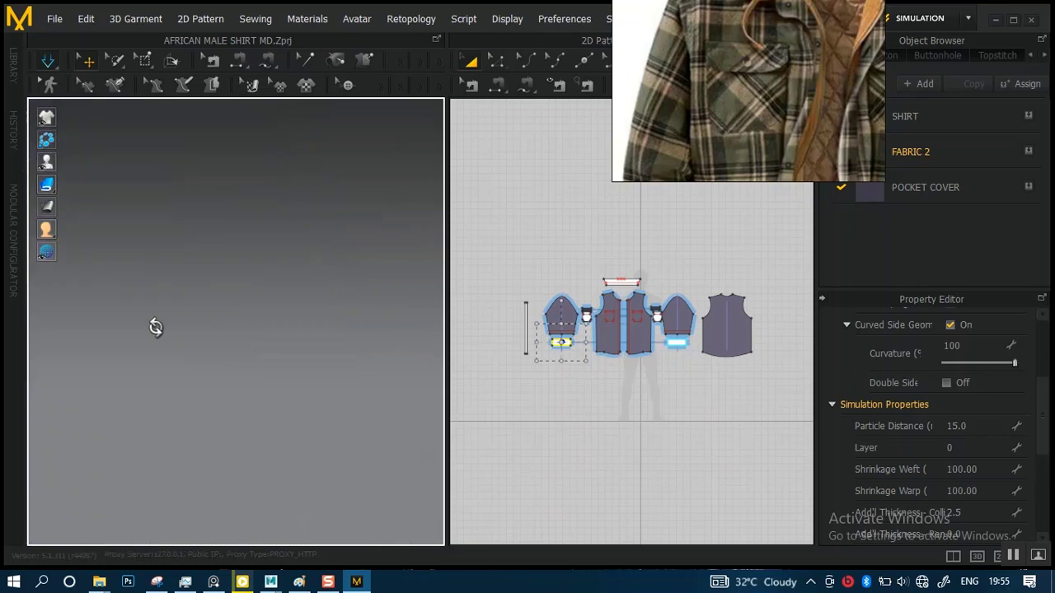
middle_click_drag(165, 324, 337, 283)
scroll(207, 250, "down", 4)
middle_click_drag(149, 265, 173, 319)
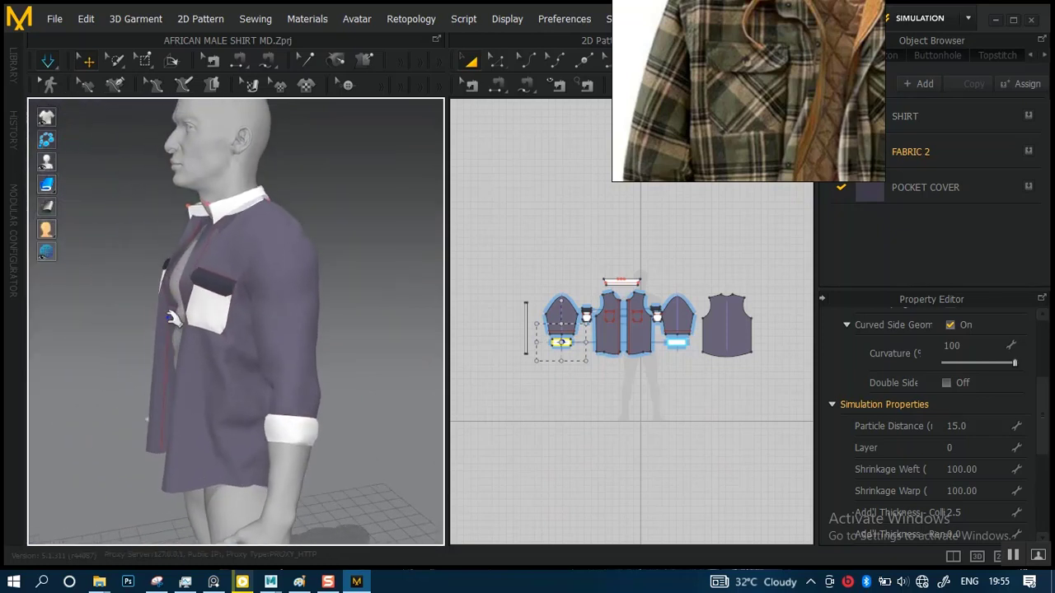
scroll(188, 331, "up", 3)
right_click_drag(209, 355, 292, 362)
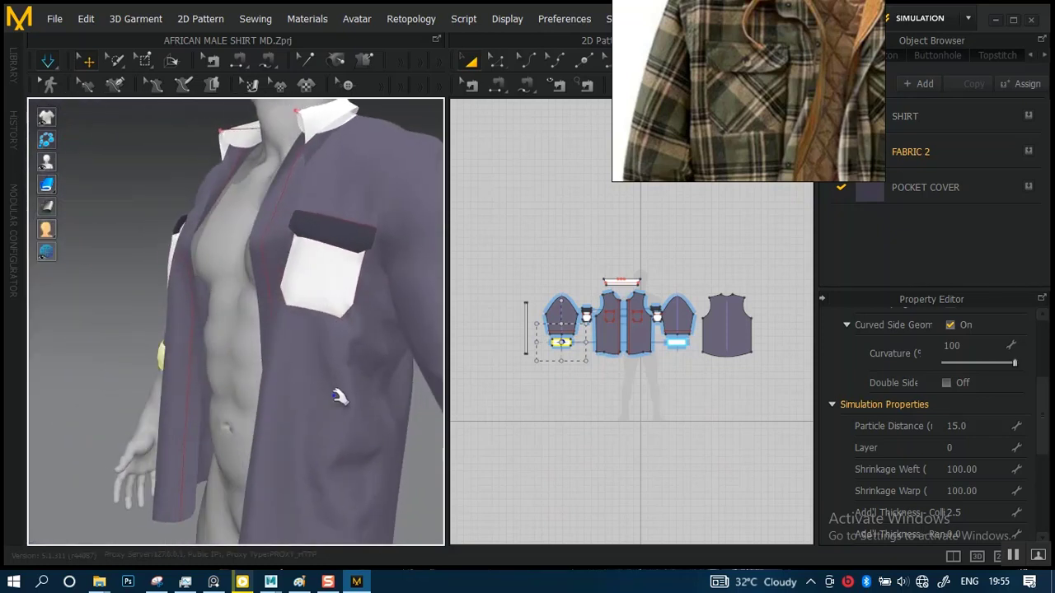
Tug the left and right front panels in the running simulation to straighten their drape
left_click(278, 443)
right_click_drag(279, 443, 238, 459)
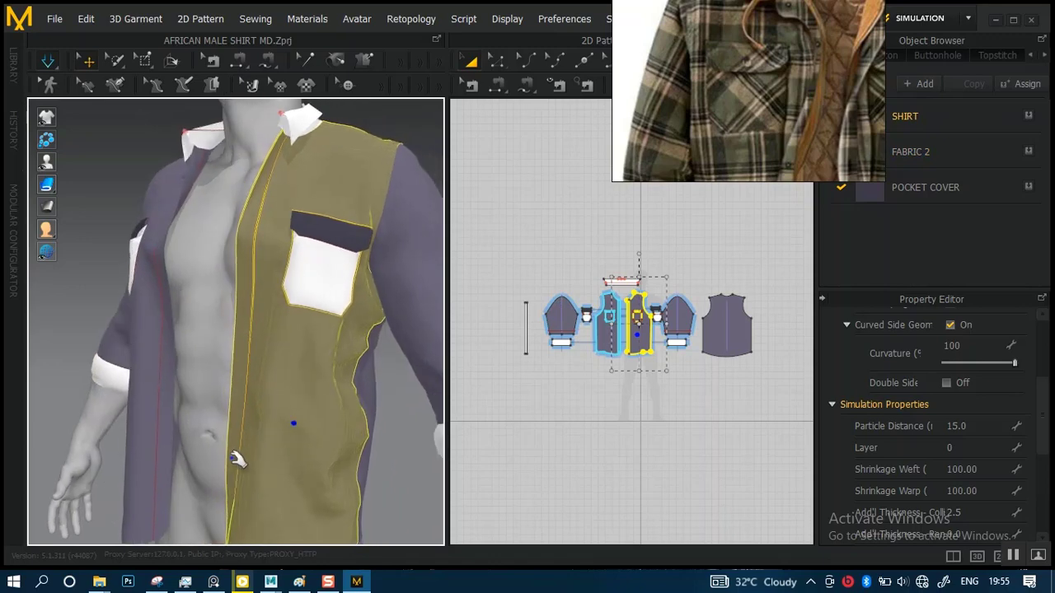
scroll(272, 399, "down", 3)
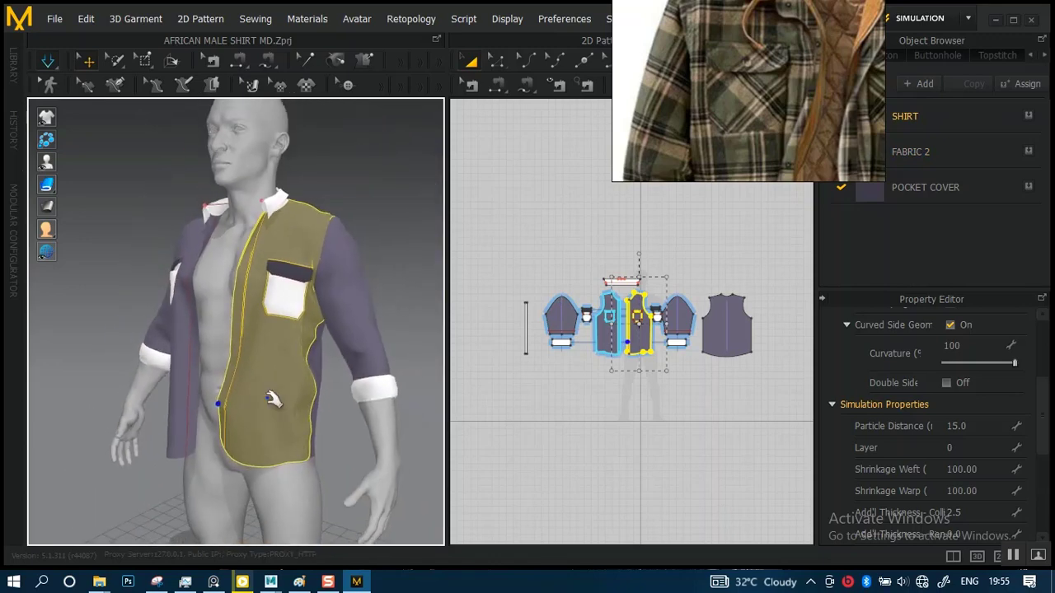
right_click_drag(318, 404, 172, 345)
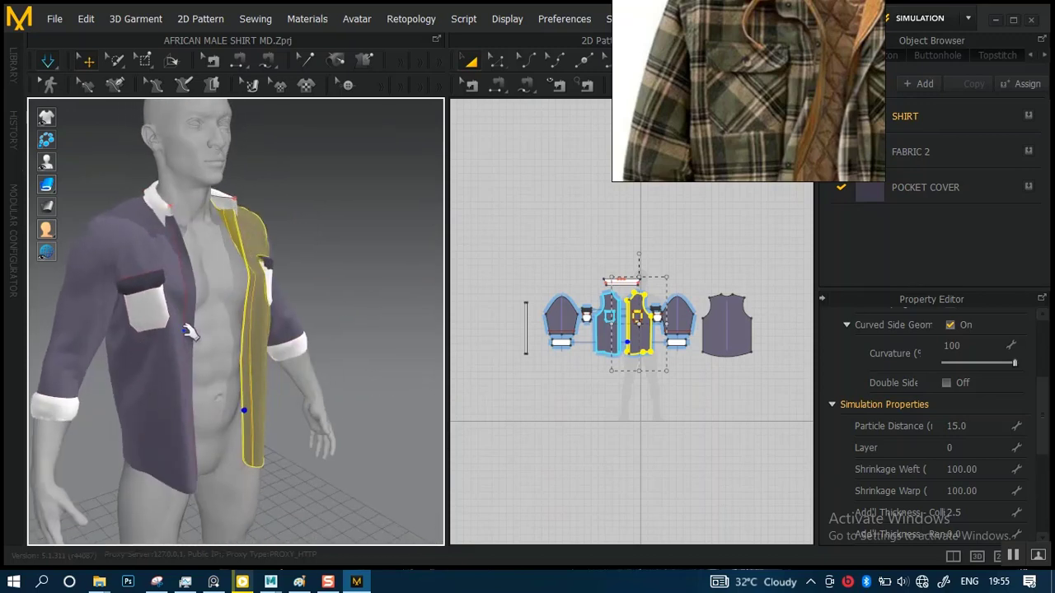
left_click(188, 331)
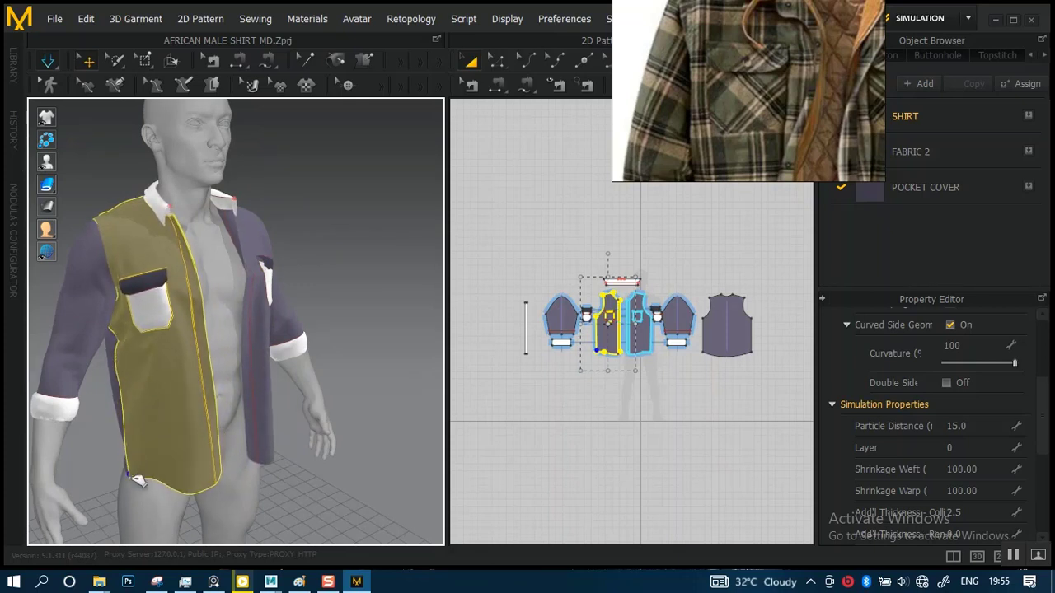
Tug the back panel near the armhole to smooth it, and check the drape from the back and front
right_click_drag(208, 385, 223, 320)
scroll(154, 314, "up", 5)
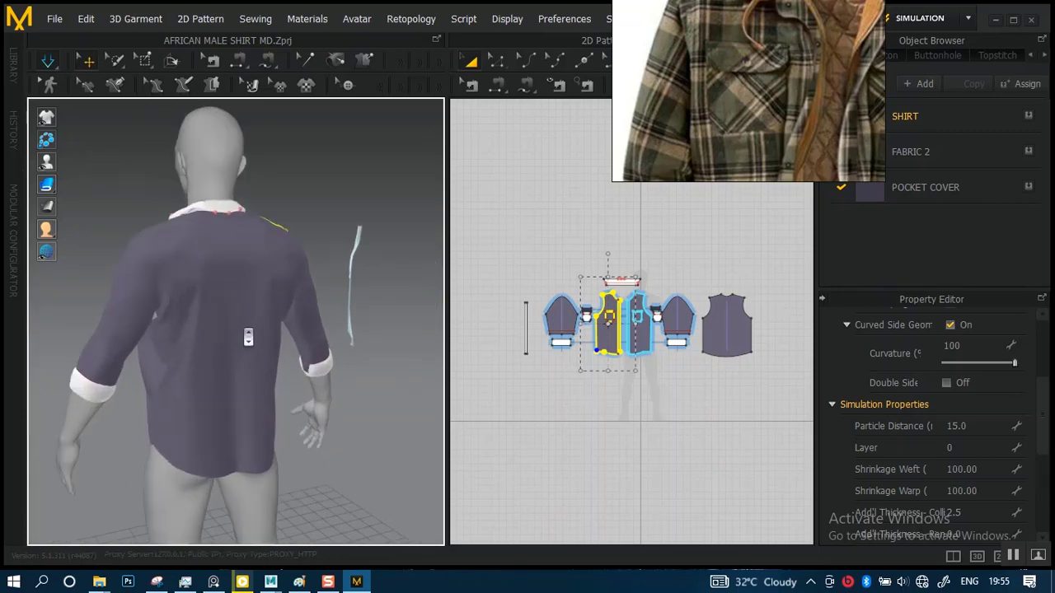
right_click_drag(242, 346, 105, 297)
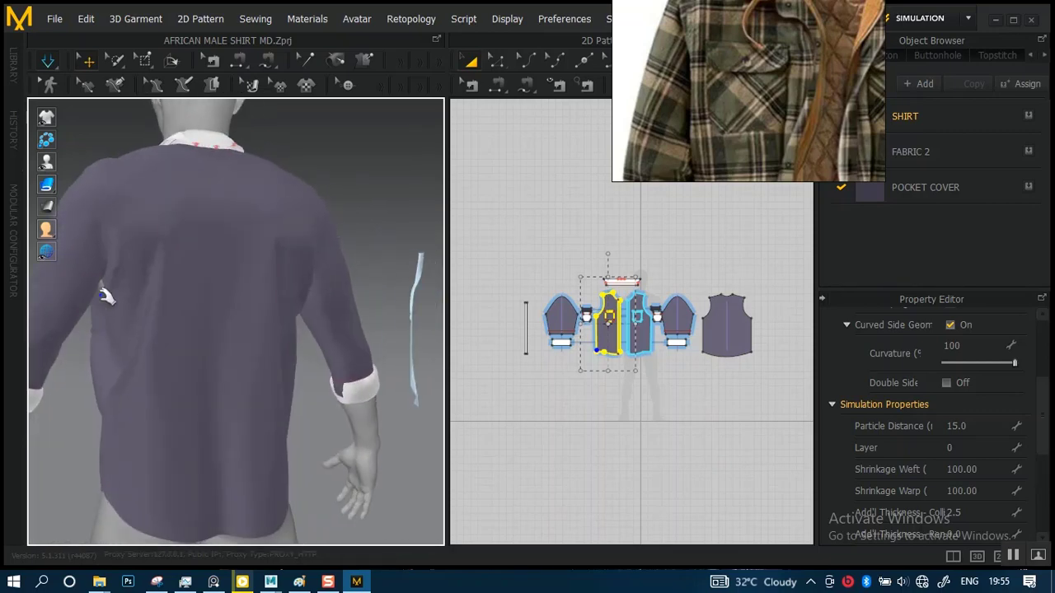
left_click(112, 286)
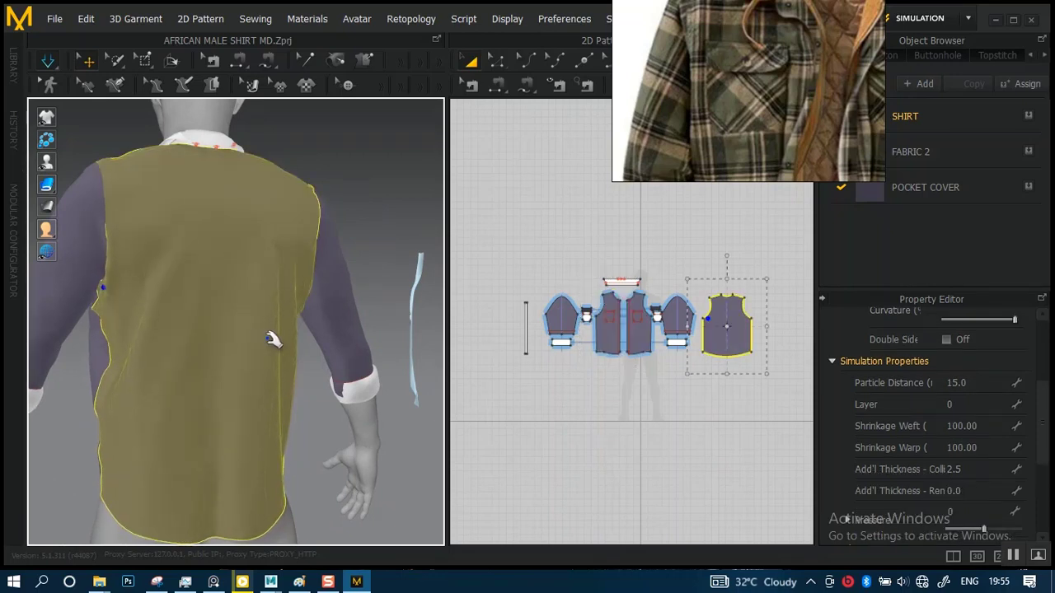
right_click_drag(271, 330, 144, 327)
scroll(263, 295, "down", 5)
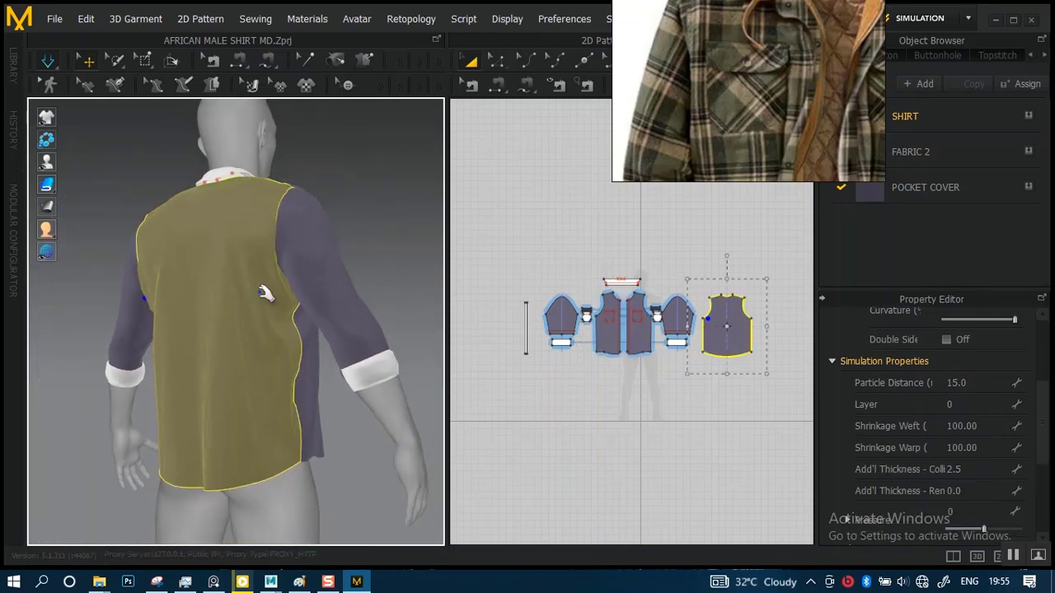
right_click_drag(268, 329, 199, 382)
scroll(313, 383, "up", 5)
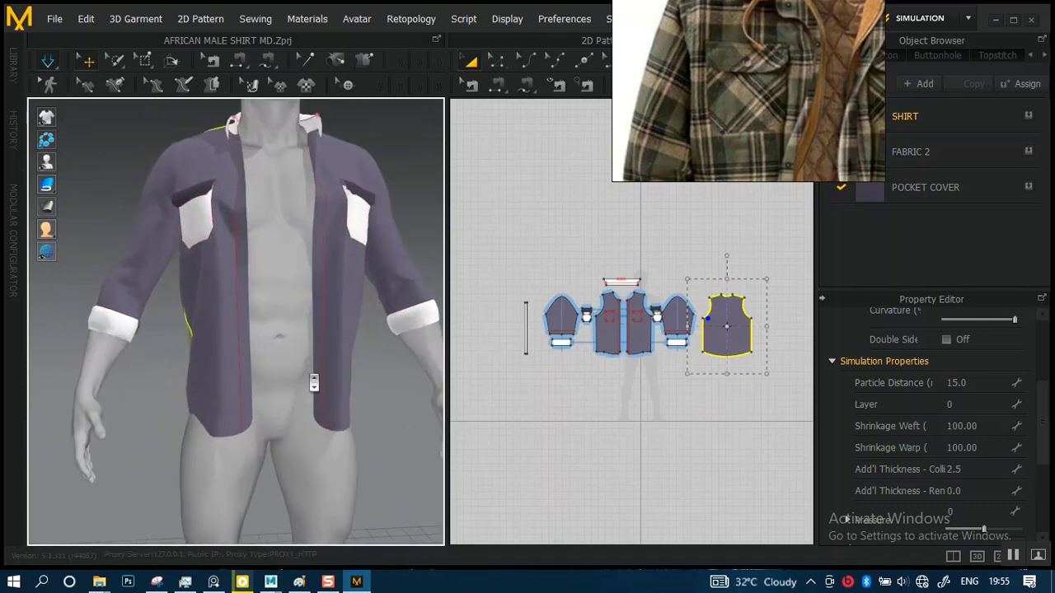
Browse the reference images to a plaid shirt worn by a model, and compare it with the simulated shirt
scroll(718, 79, "down", 5)
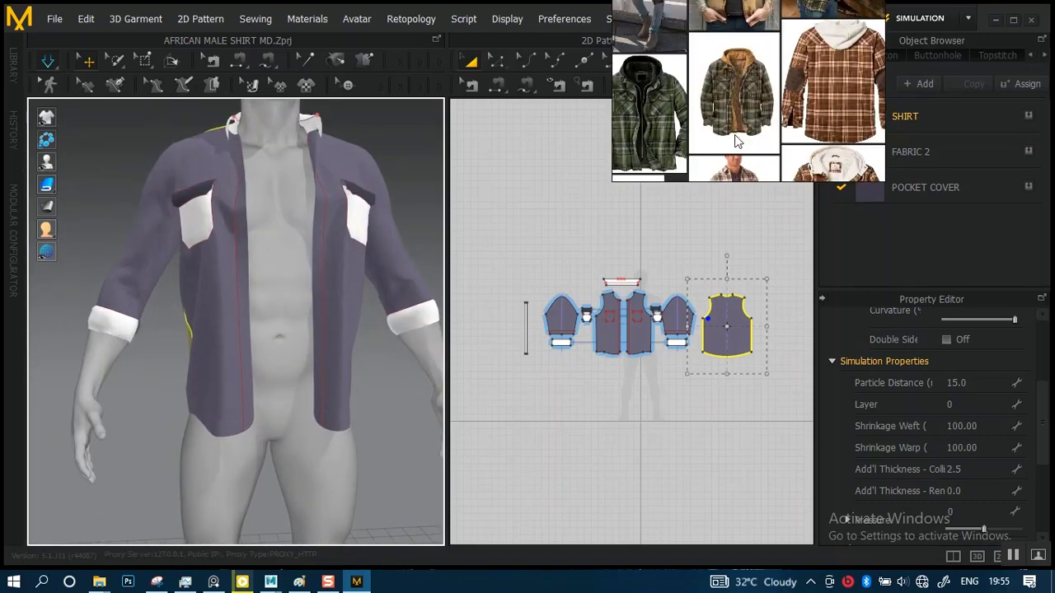
scroll(733, 149, "up", 5)
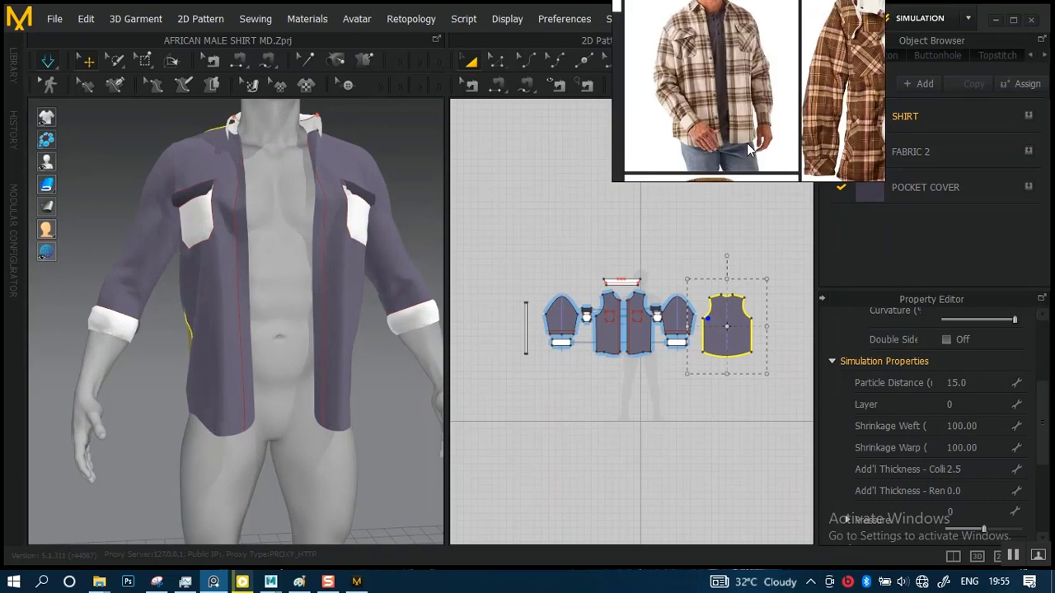
right_click_drag(277, 283, 323, 322)
Select only the short hem segment next to the side seam on the front panel and move it lower
scroll(639, 381, "up", 5)
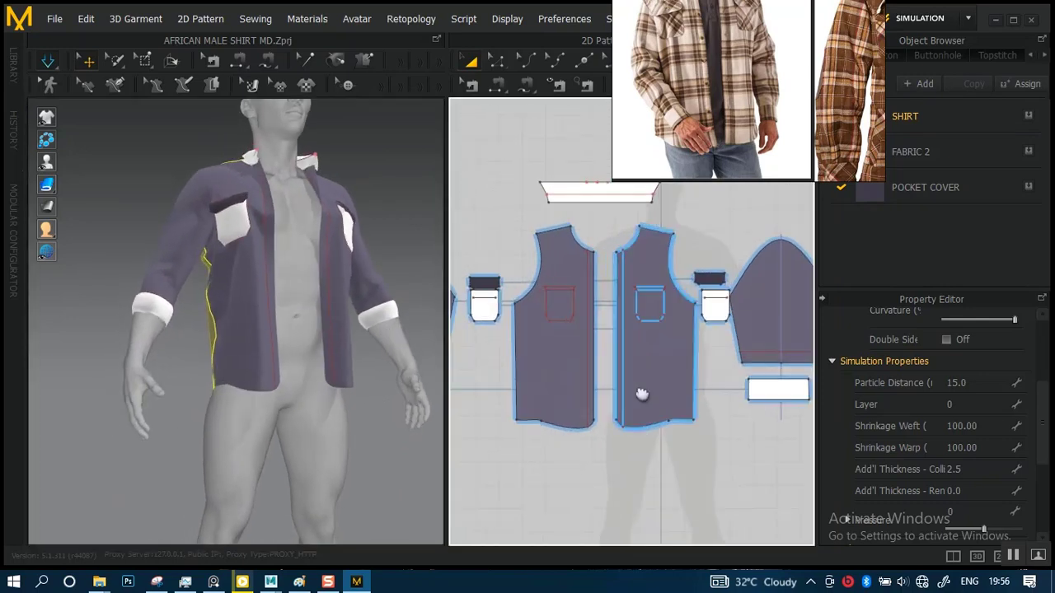
scroll(642, 395, "up", 5)
left_click(708, 385)
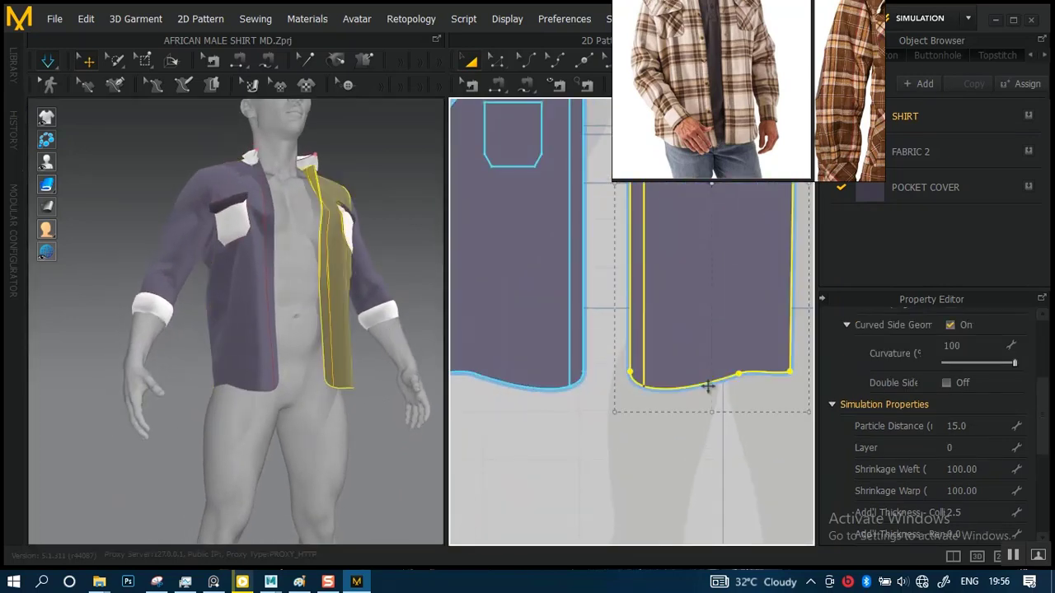
scroll(595, 330, "down", 2)
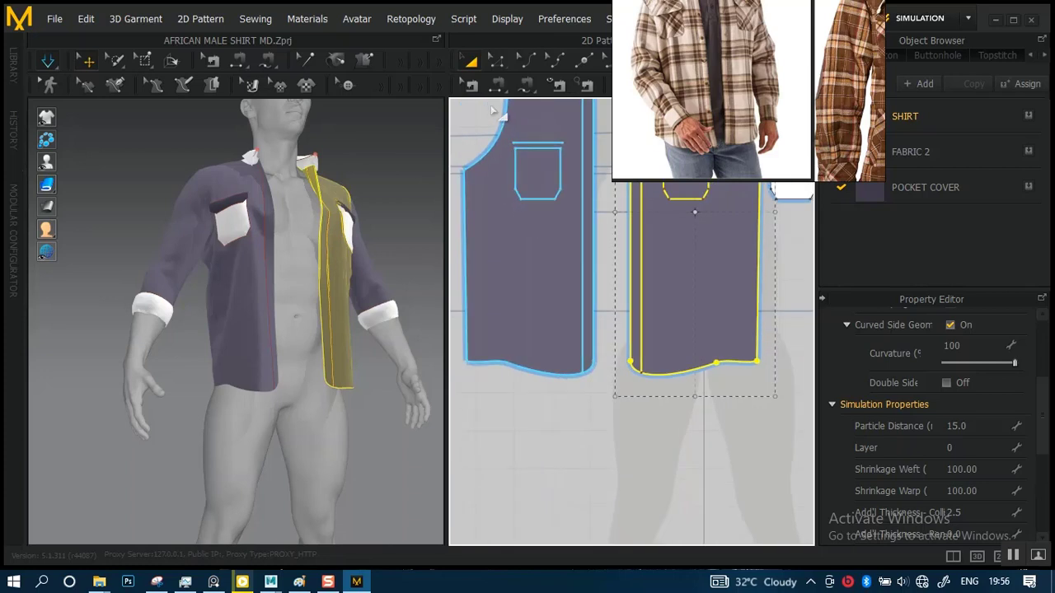
scroll(565, 330, "up", 5)
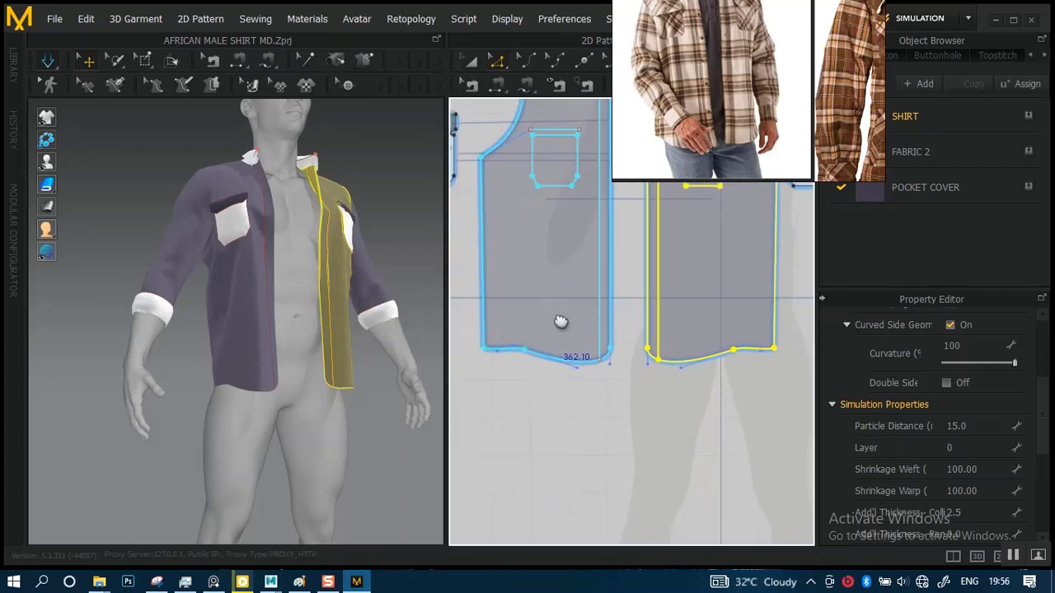
left_click(581, 345)
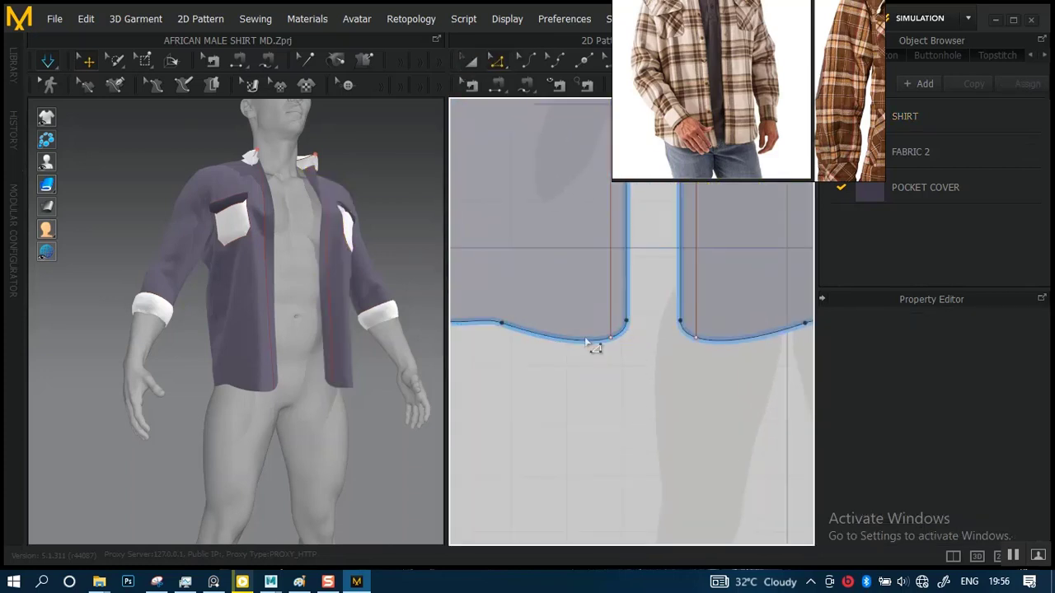
left_click(598, 341)
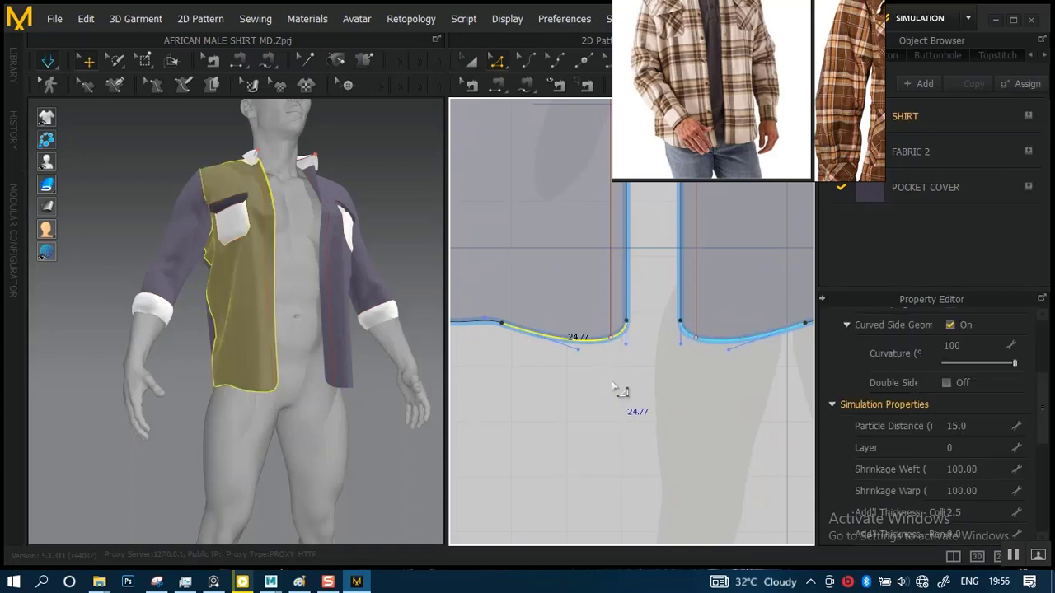
middle_click_drag(585, 371, 657, 386)
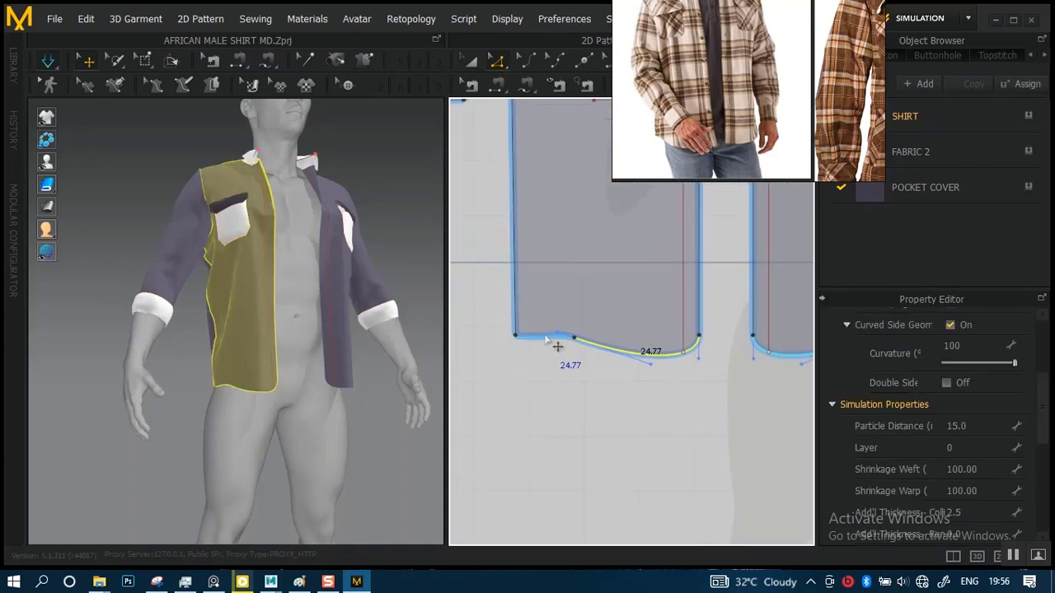
left_click(568, 344)
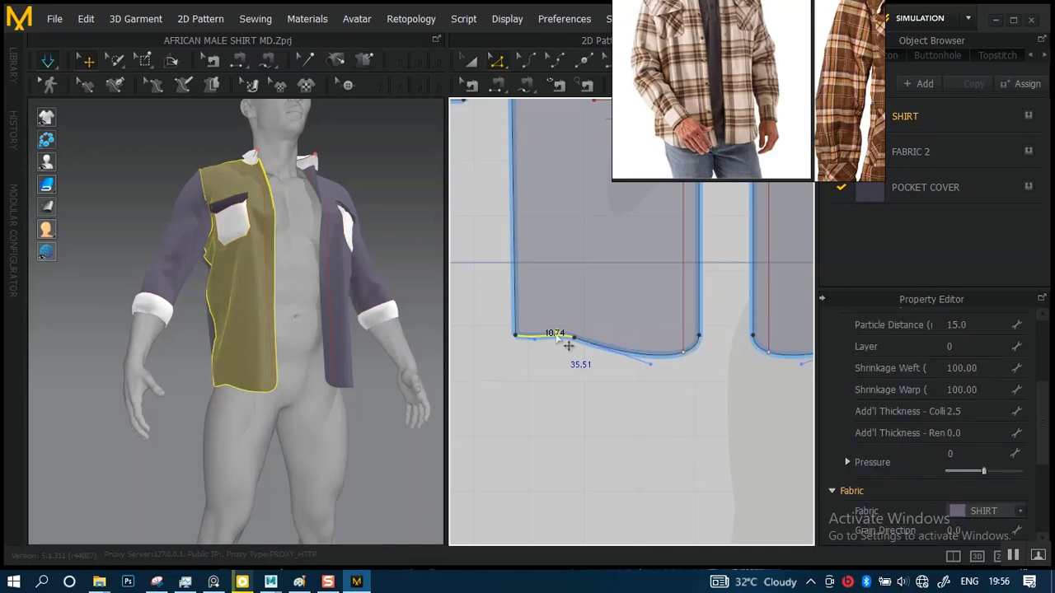
left_click(611, 353, "shift")
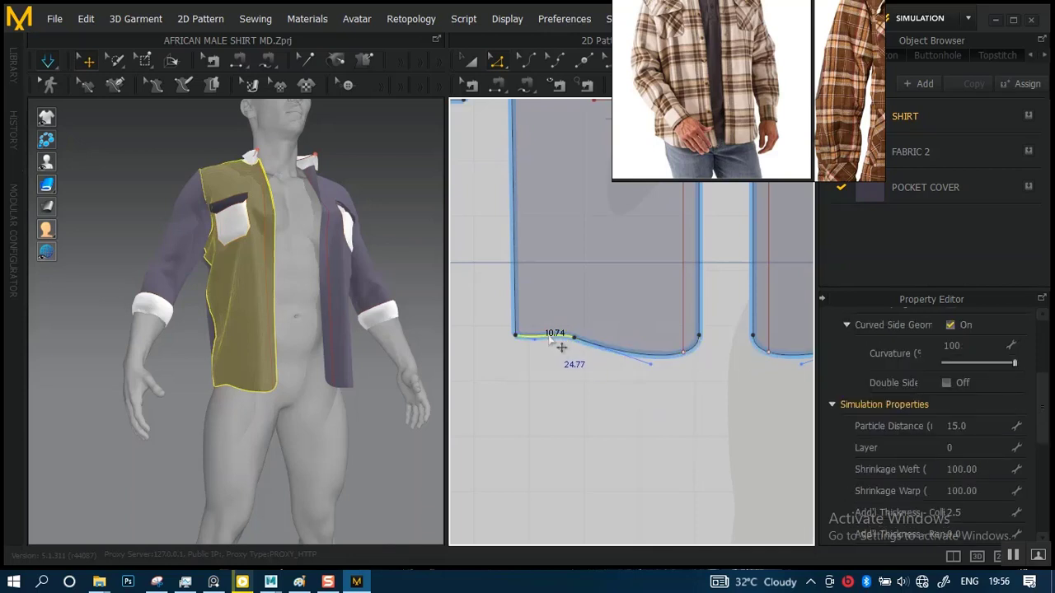
left_click_drag(549, 337, 549, 349)
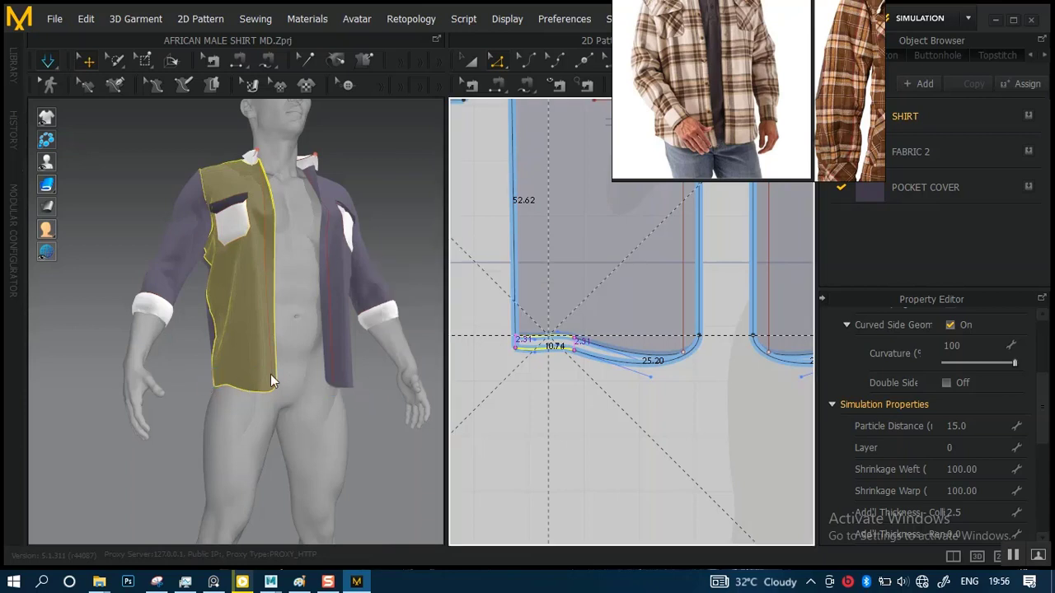
Inspect the front hem against the back hem at the side seam, and undo the lowering of the short segment
left_click(520, 348)
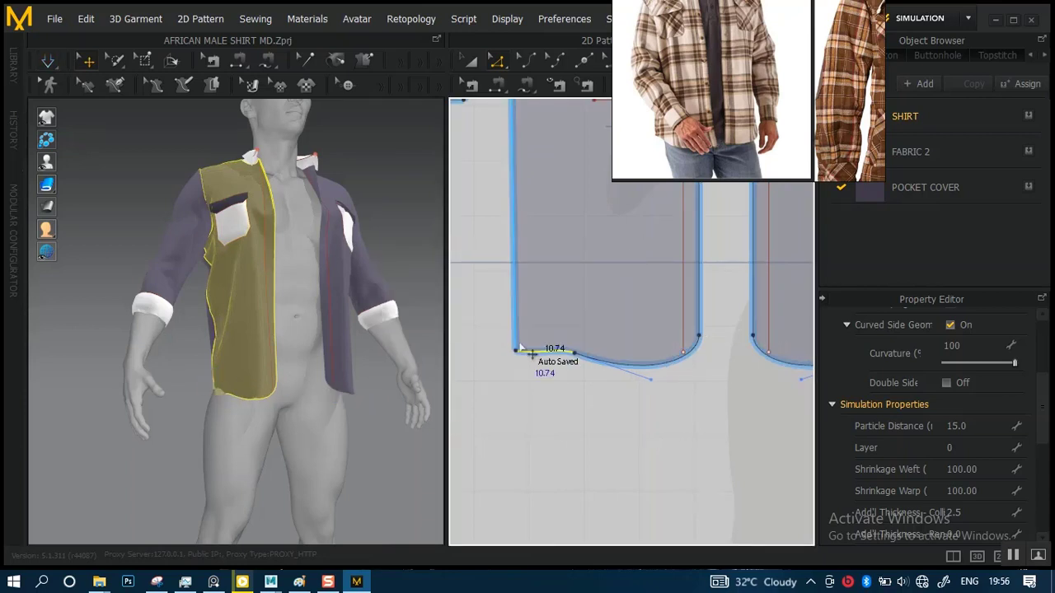
right_click_drag(366, 356, 500, 361)
scroll(299, 368, "up", 4)
scroll(300, 363, "up", 6)
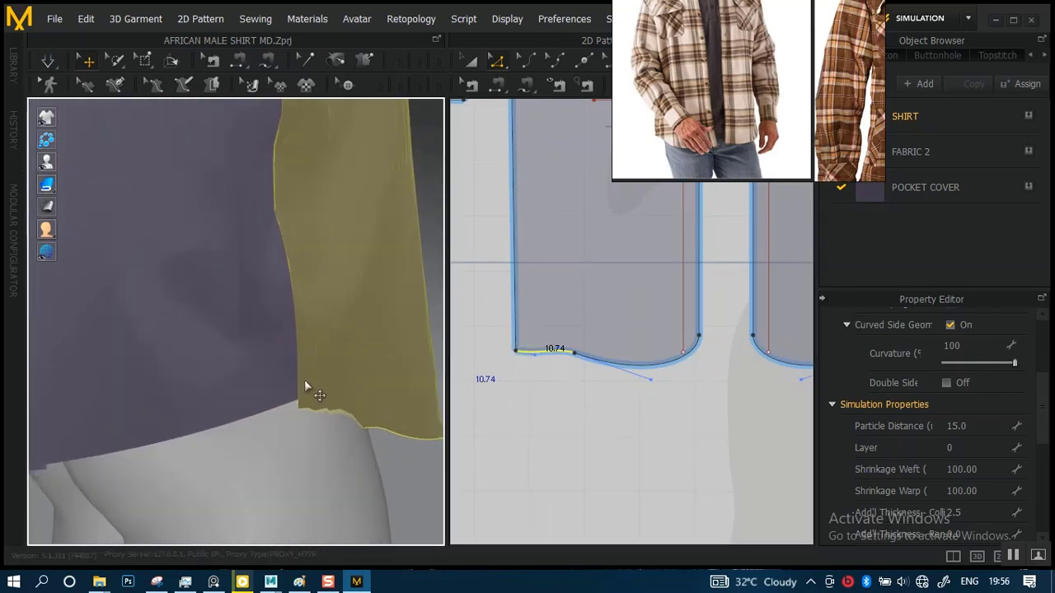
left_click_drag(532, 359, 532, 343)
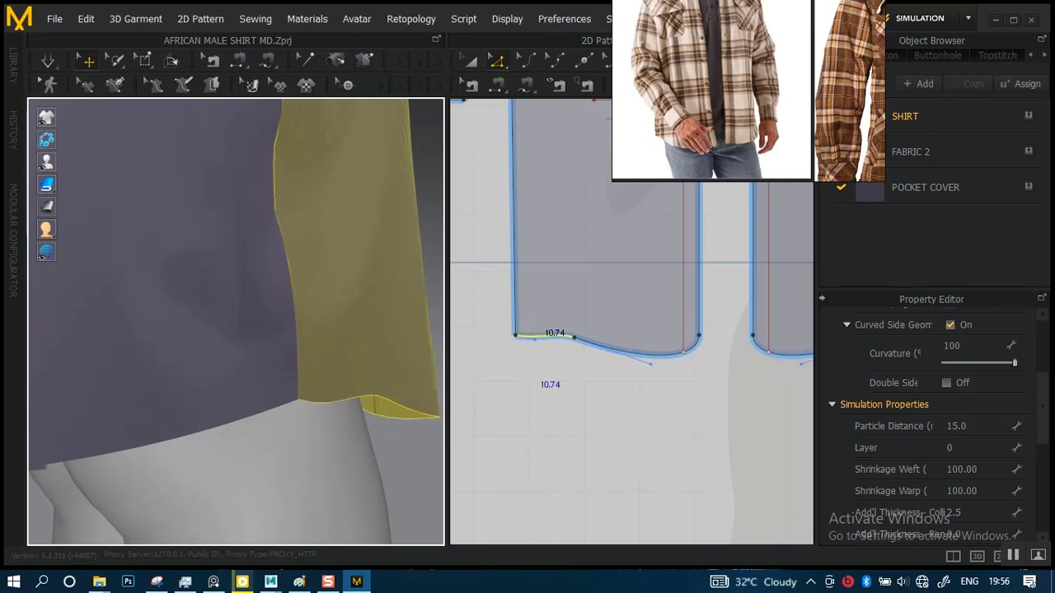
Lower the long curved segment of the front hem so it slopes down from the side seam, and resimulate the shirt
scroll(604, 371, "up", 2)
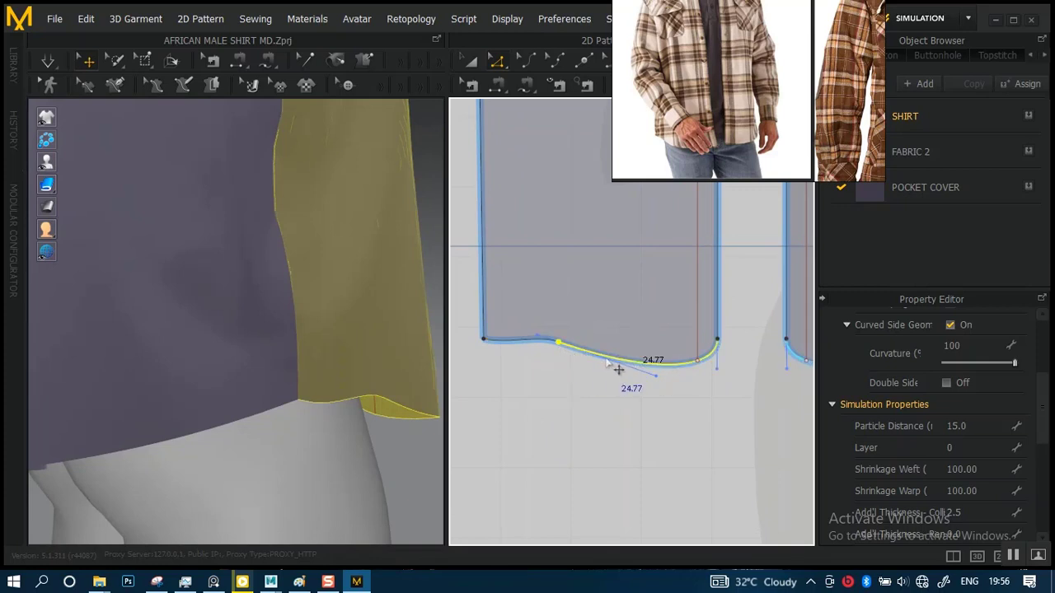
left_click_drag(607, 360, 607, 378)
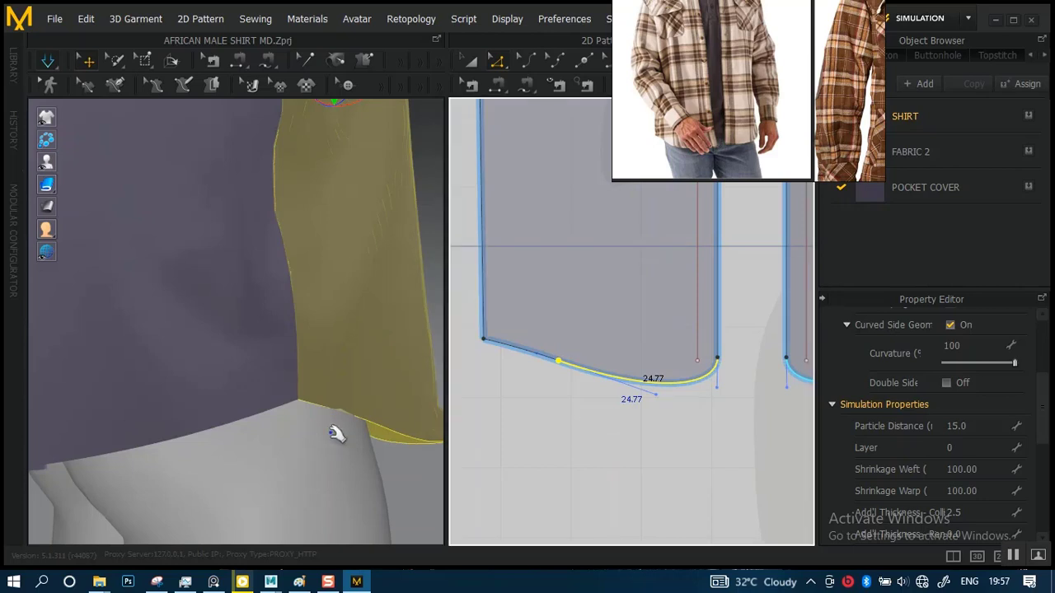
scroll(301, 343, "down", 3)
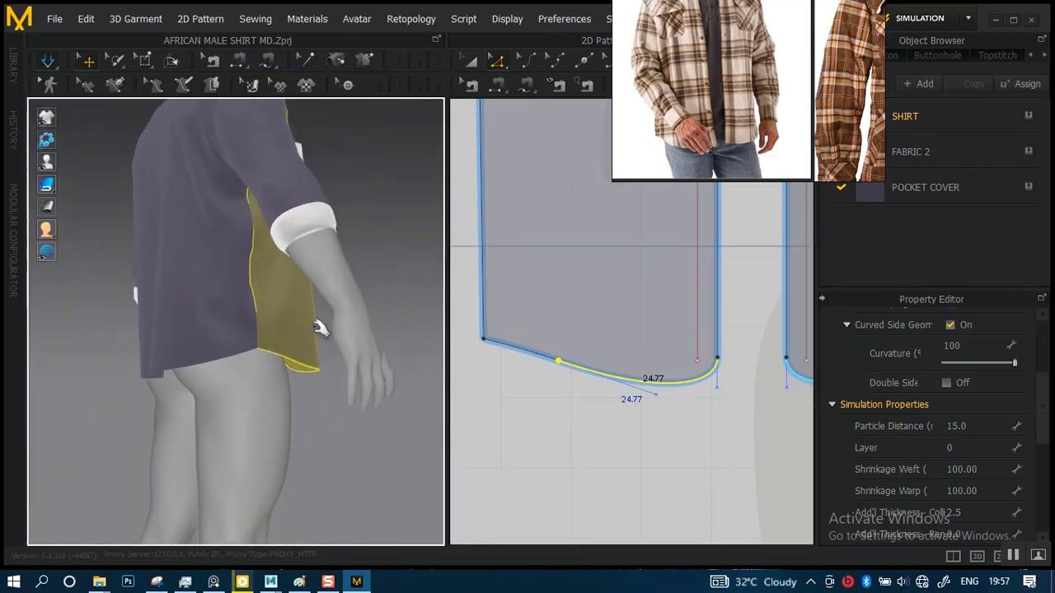
Inspect the reshaped front hem and the open front panels from the front and both sides of the avatar
right_click_drag(319, 310, 190, 334)
right_click_drag(258, 354, 290, 353)
scroll(321, 356, "up", 3)
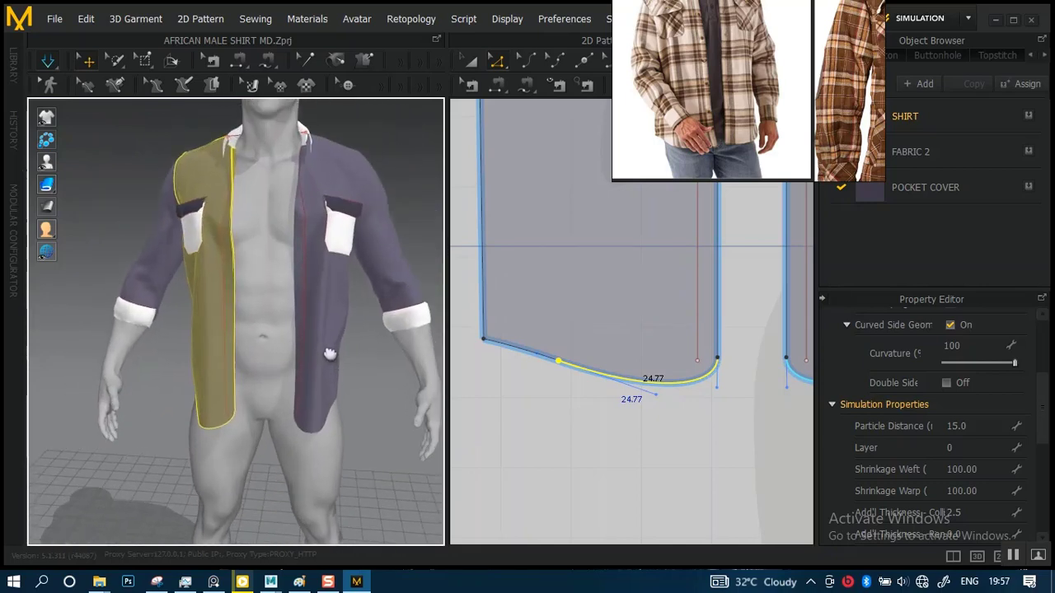
left_click(303, 356)
scroll(293, 356, "down", 3)
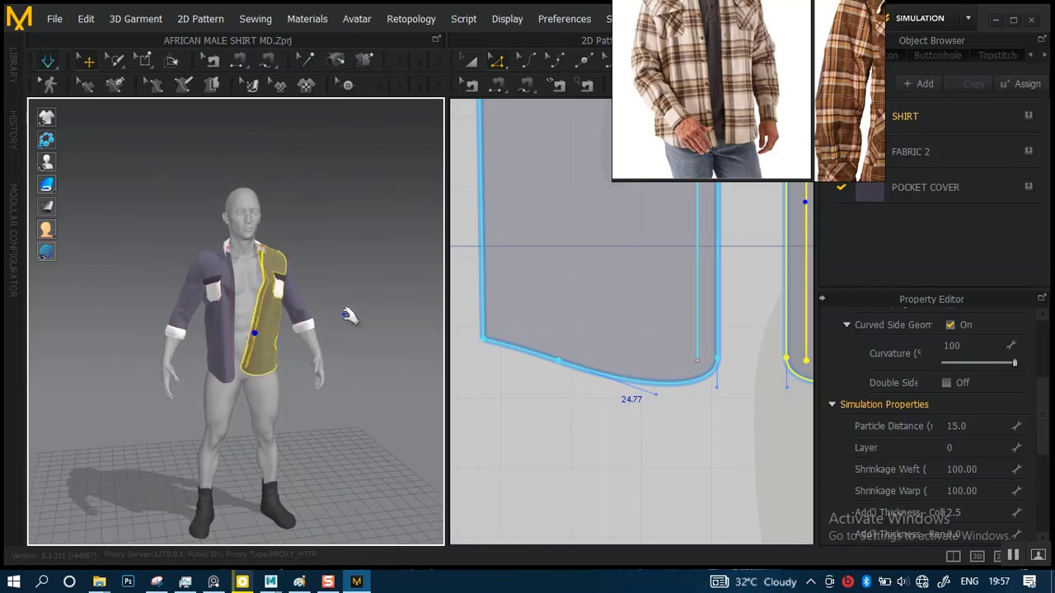
right_click_drag(363, 304, 222, 286)
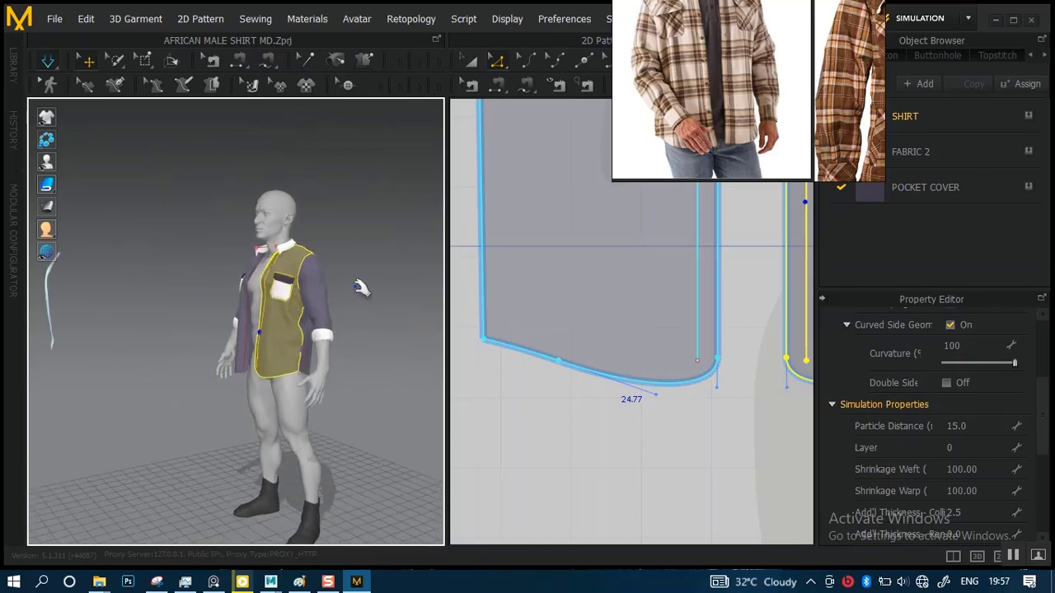
mouse_move(360, 288)
right_mouse_down()
mouse_move(426, 289)
mouse_move(373, 299)
right_mouse_up()
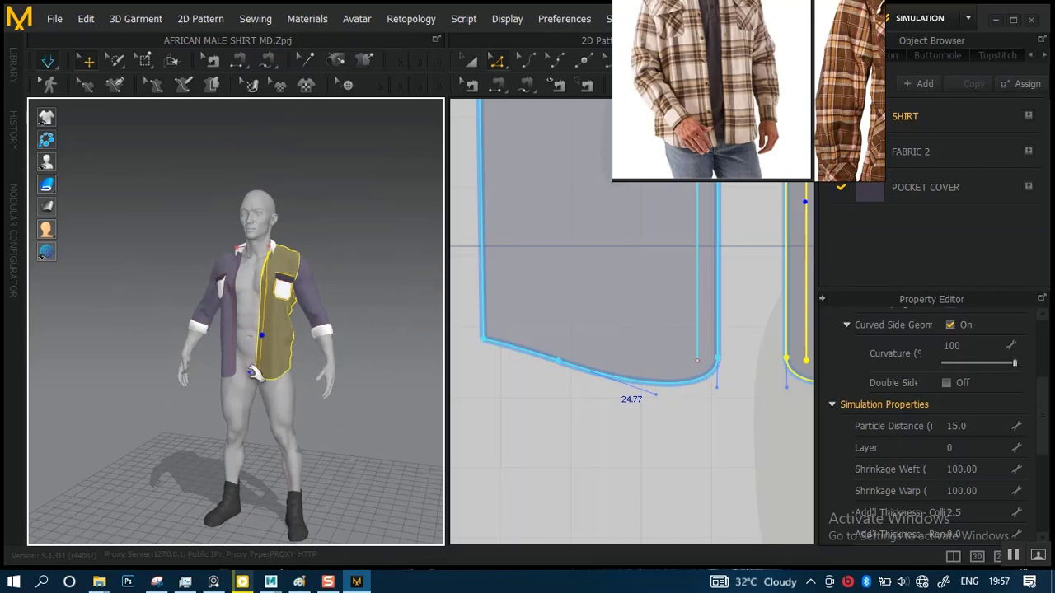
right_click_drag(256, 373, 438, 362)
scroll(212, 360, "up", 5)
right_click_drag(206, 342, 273, 341)
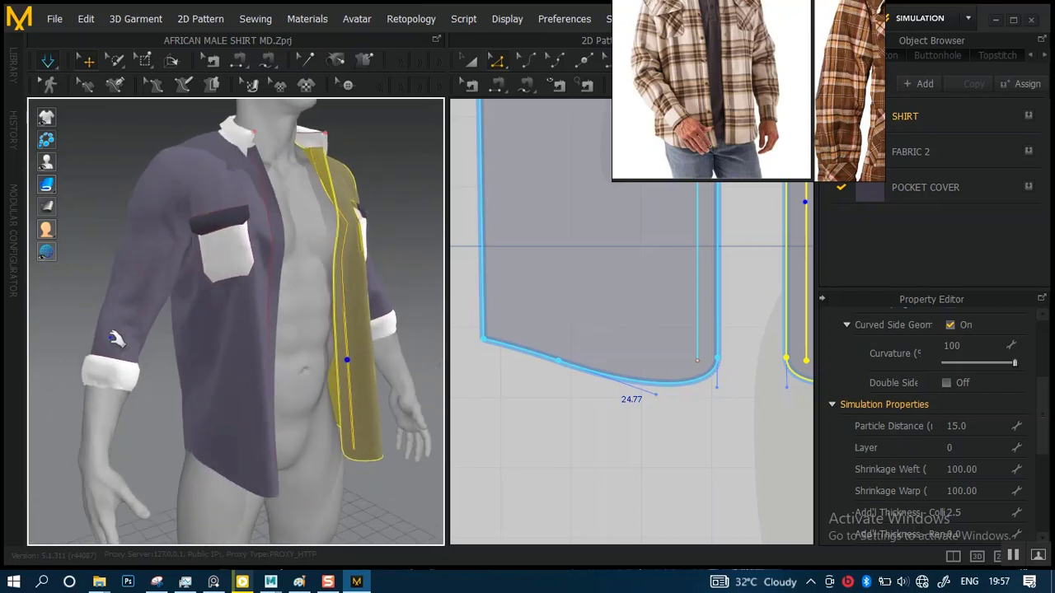
Pull the sleeve on the avatar's right arm upward during simulation so it bunches above the cuff, and stop the simulation
left_click(130, 313)
left_click_drag(133, 294, 169, 240)
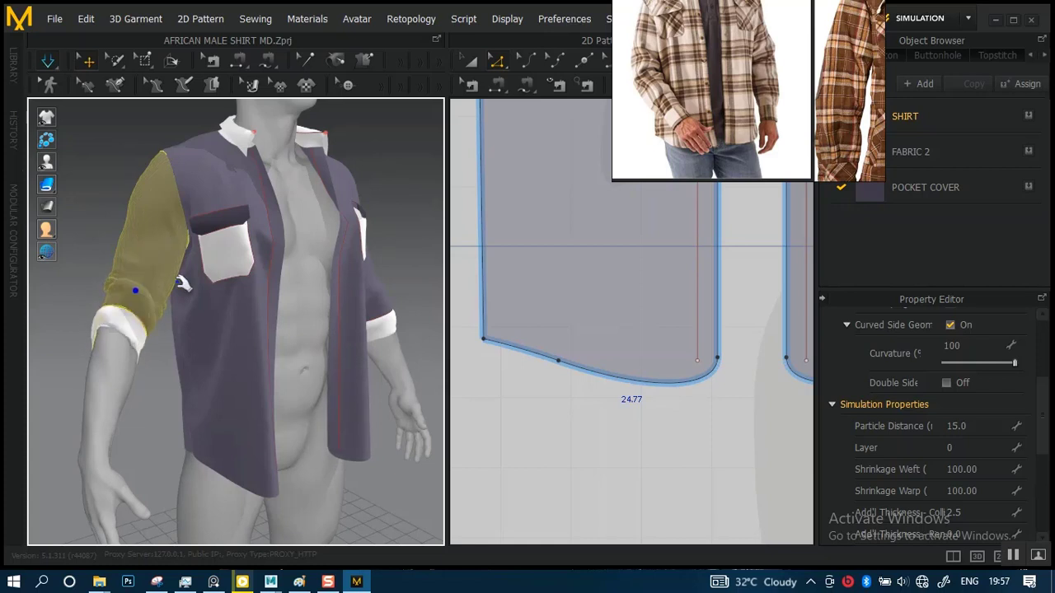
scroll(179, 345, "up", 1)
right_click_drag(178, 344, 87, 352)
middle_click_drag(244, 354, 237, 351)
scroll(237, 351, "down", 3)
right_click_drag(238, 351, 229, 318)
scroll(231, 278, "up", 5)
right_click_drag(257, 352, 141, 360)
scroll(181, 340, "down", 4)
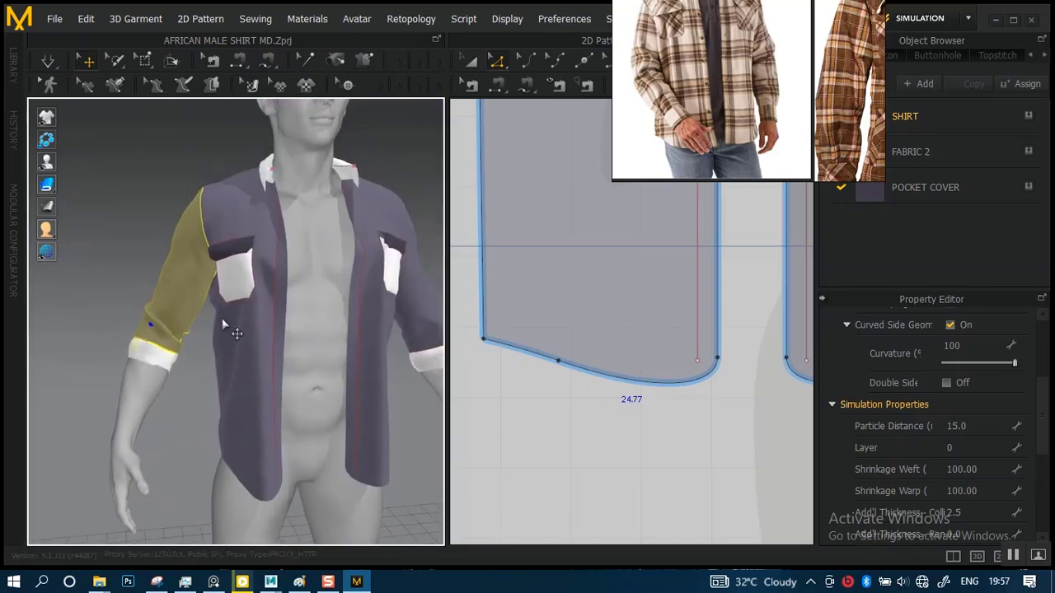
Freeze the cuff on the avatar's right arm
middle_click_drag(222, 318, 128, 326)
right_click_drag(111, 337, 143, 330)
middle_click_drag(143, 330, 209, 316)
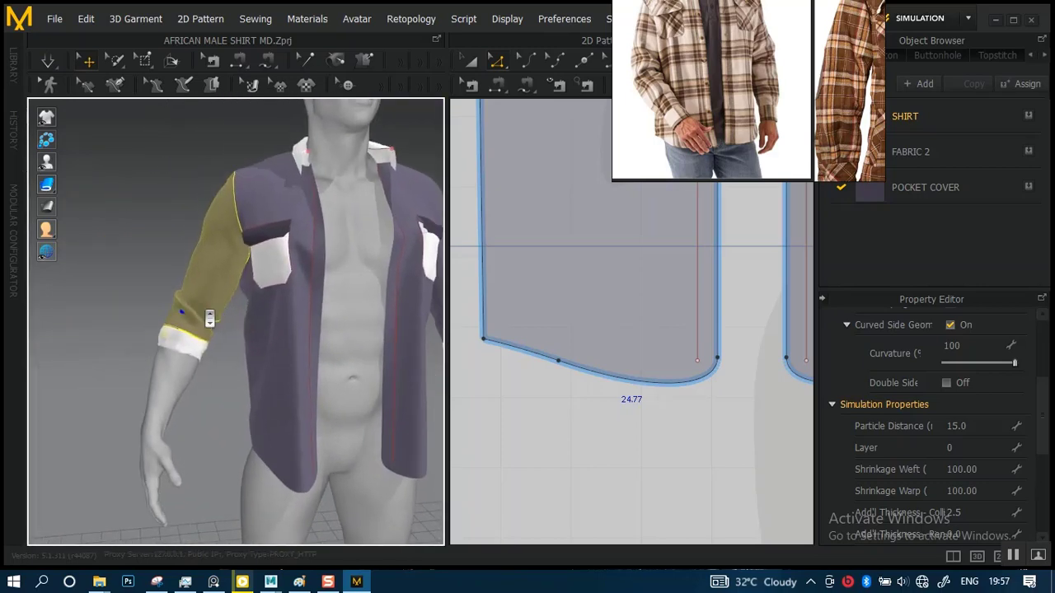
scroll(208, 318, "up", 4)
right_click_drag(205, 323, 220, 382)
scroll(220, 383, "up", 2)
scroll(220, 383, "up", 1)
left_click(129, 360)
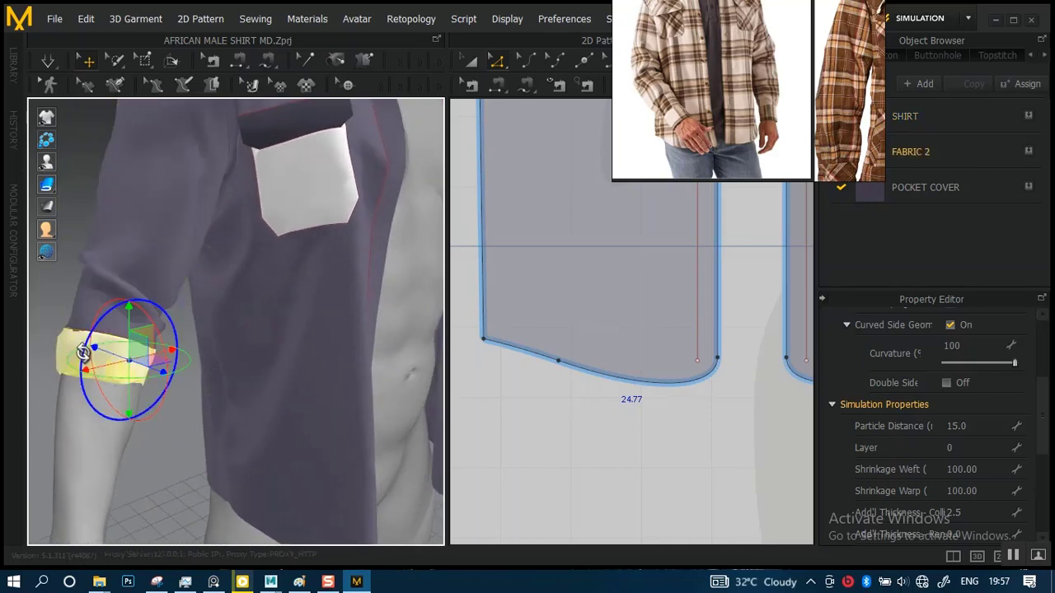
right_click(83, 353)
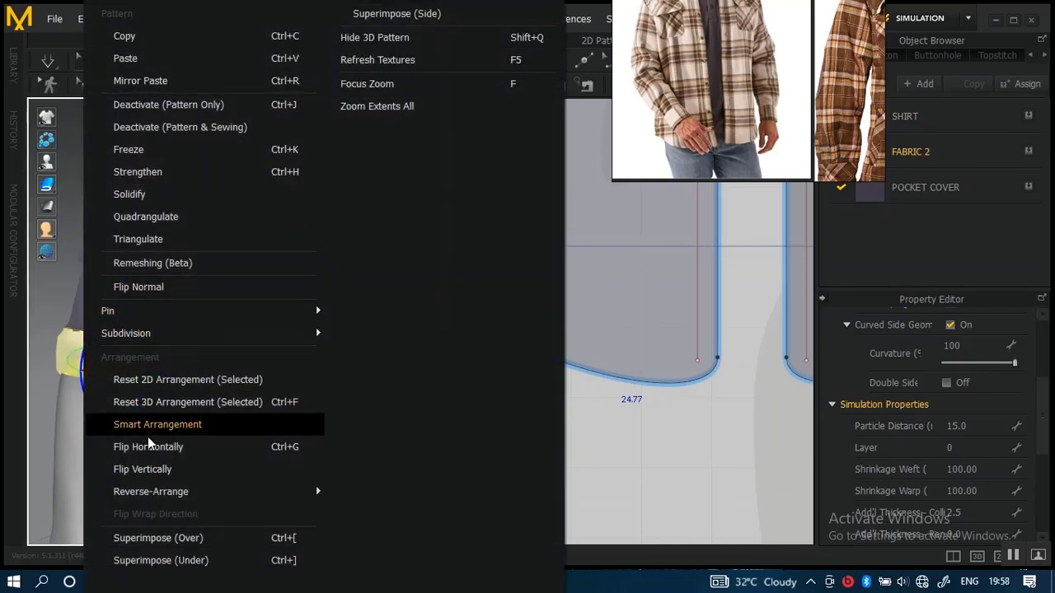
mouse_move(143, 341)
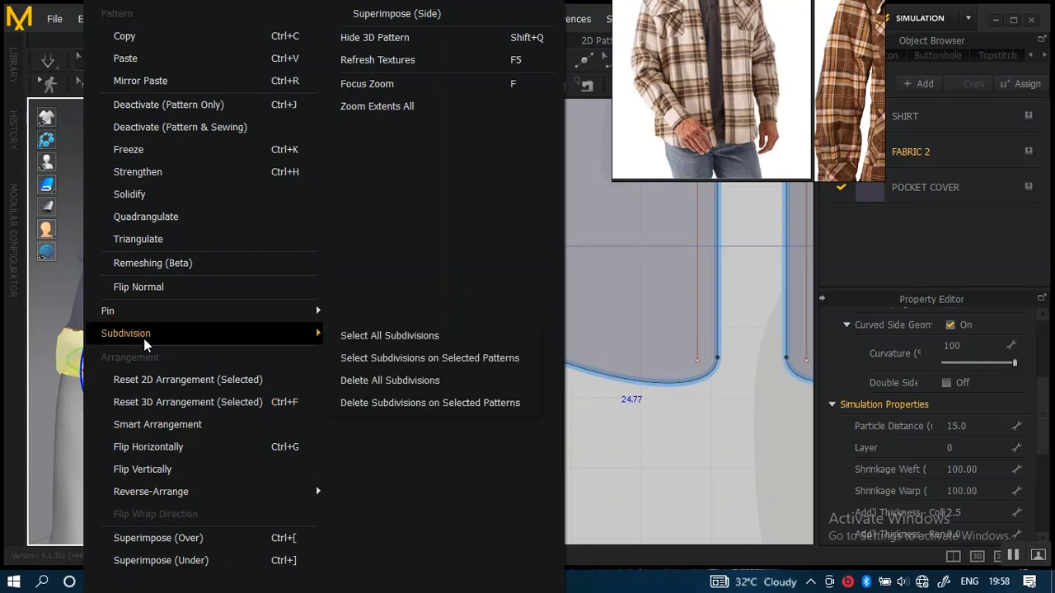
left_click(147, 150)
Pull the sleeve on the avatar's left arm up toward the shoulder during simulation to create folds above the cuff
mouse_move(338, 309)
right_mouse_down()
mouse_move(262, 259)
mouse_move(333, 305)
right_mouse_up()
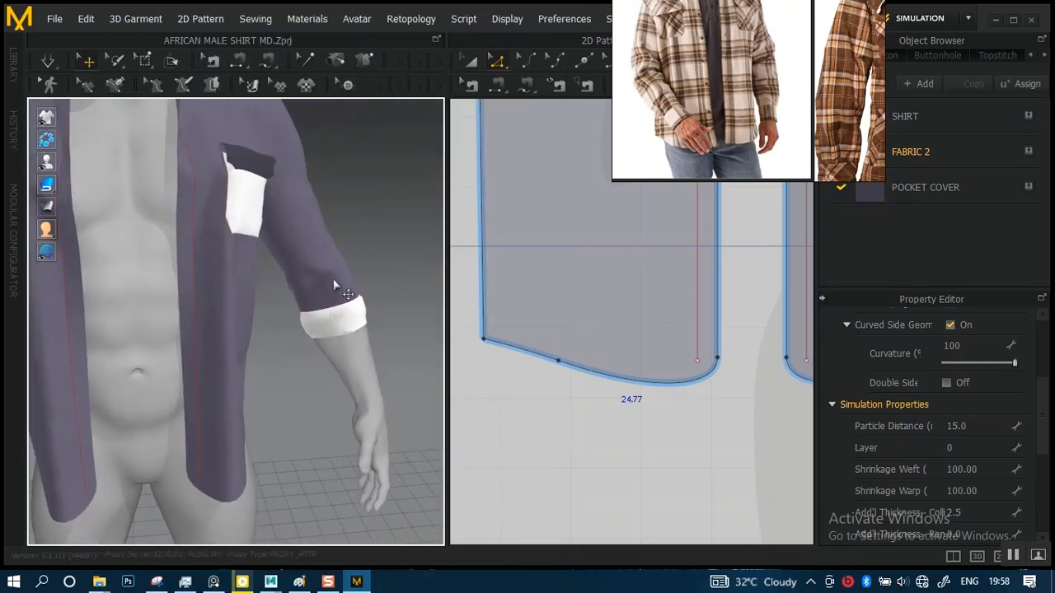
left_click(346, 273)
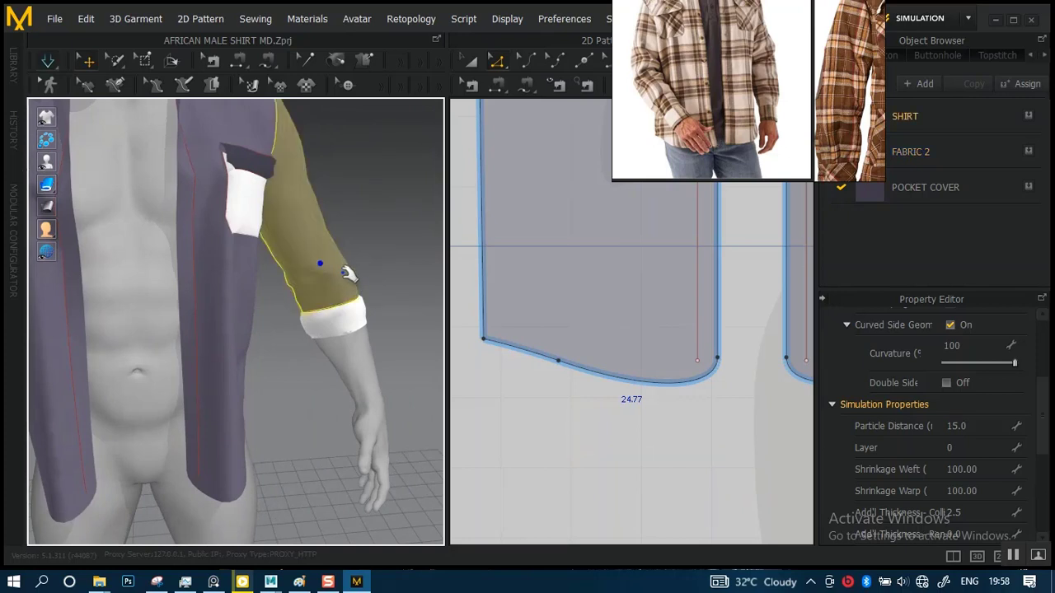
left_click_drag(303, 206, 289, 168)
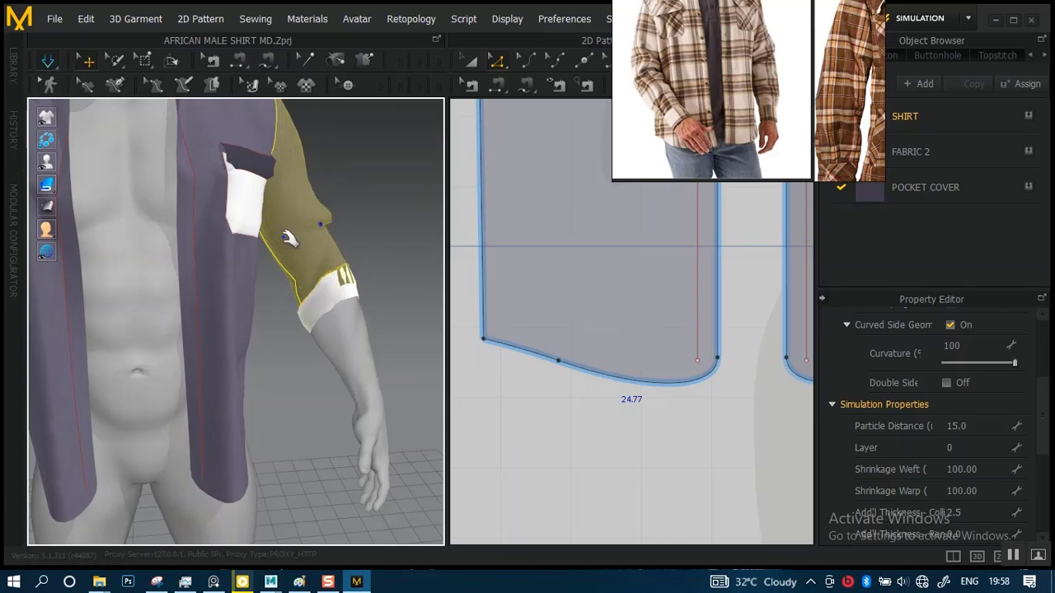
left_click_drag(286, 231, 271, 184)
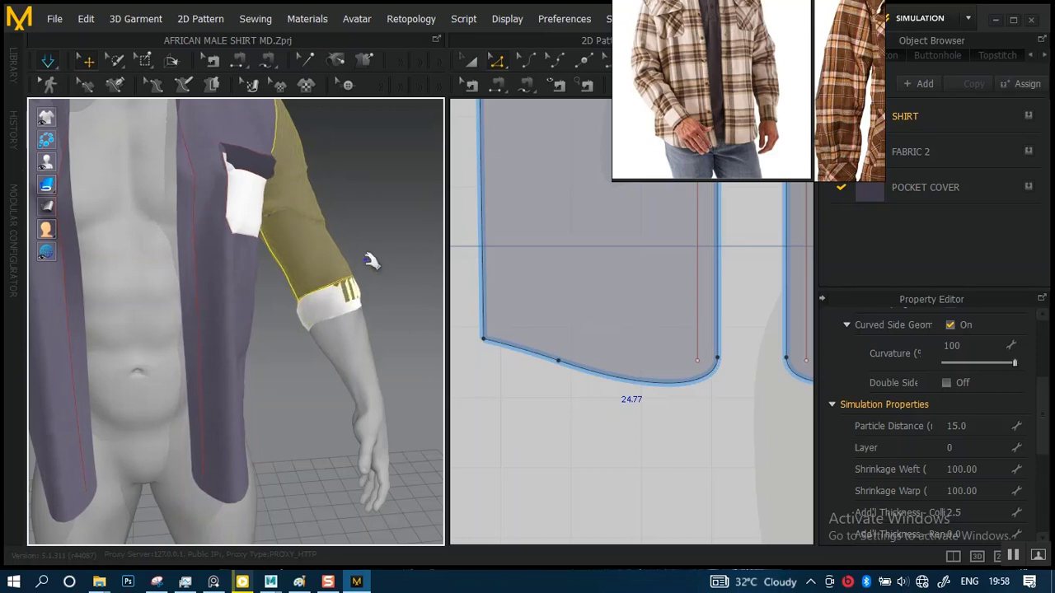
right_click_drag(371, 261, 247, 266)
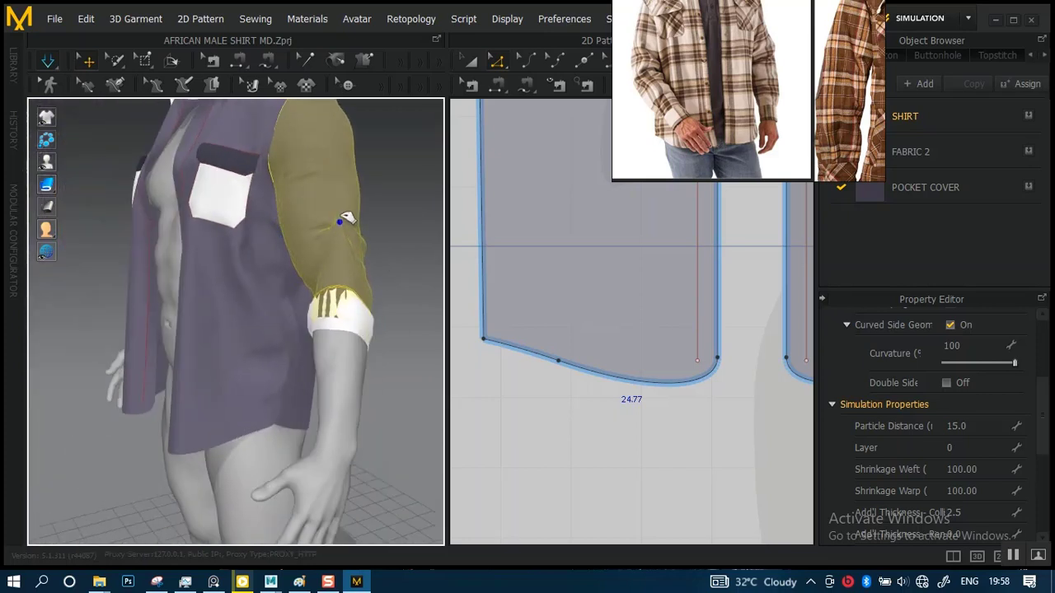
Adjust the left cuff where the sleeve fabric pokes through during simulation, and freeze it
scroll(367, 336, "up", 3)
left_click(362, 318)
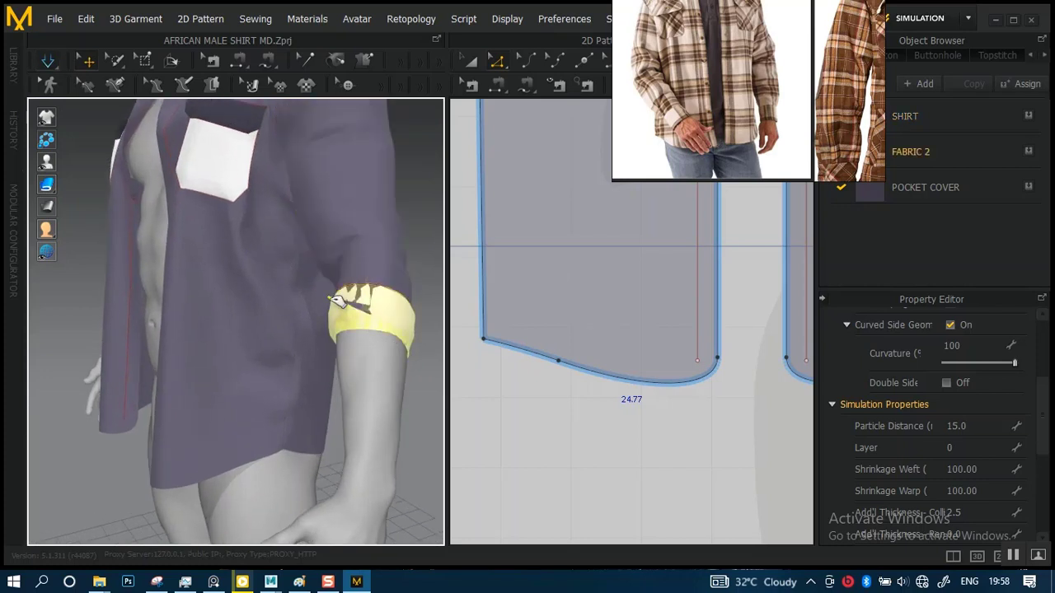
right_click_drag(363, 318, 417, 317)
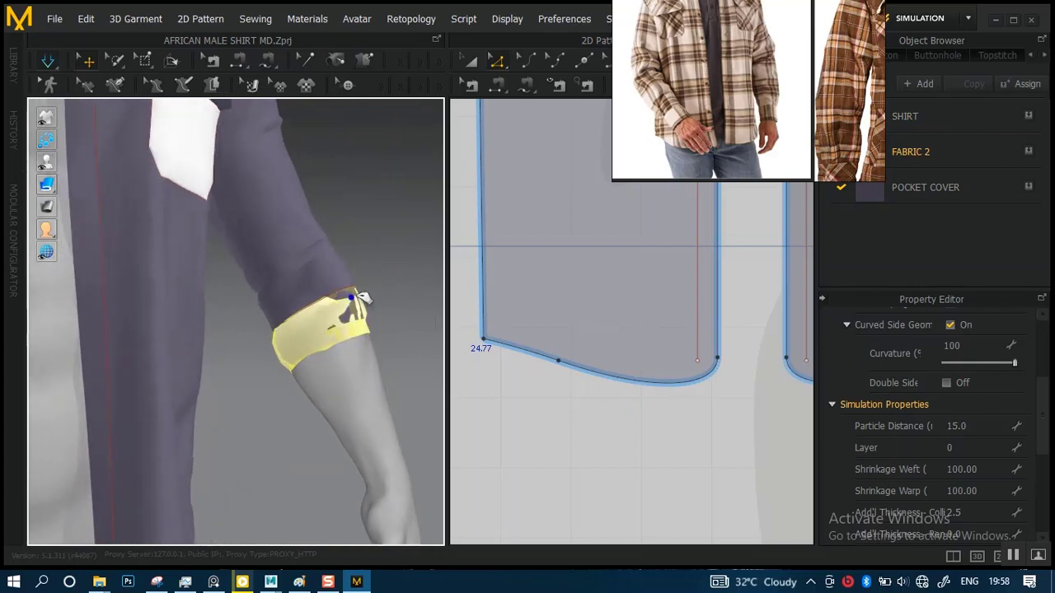
right_click_drag(388, 305, 379, 356)
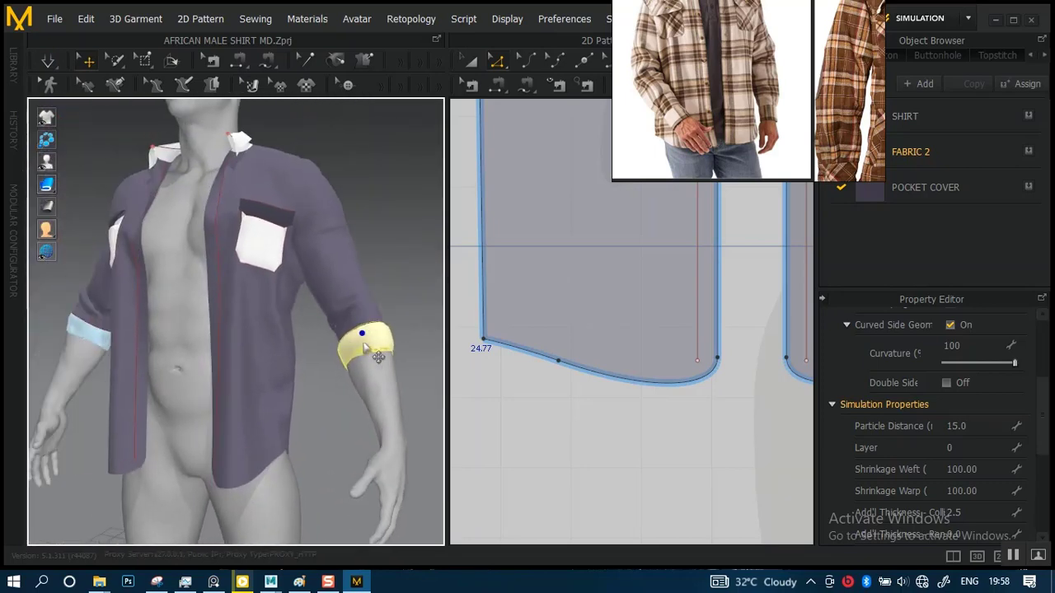
right_click(375, 338)
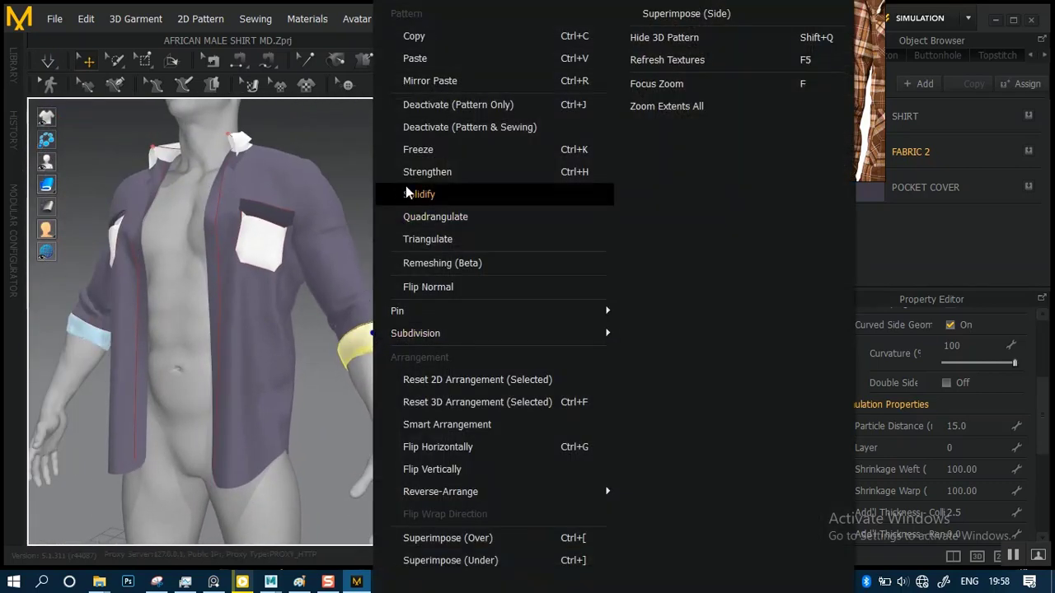
left_click(410, 155)
left_click(341, 313)
Select the collar and examine how it sits around the back of the neck
right_click_drag(341, 313, 302, 334)
scroll(350, 311, "up", 5)
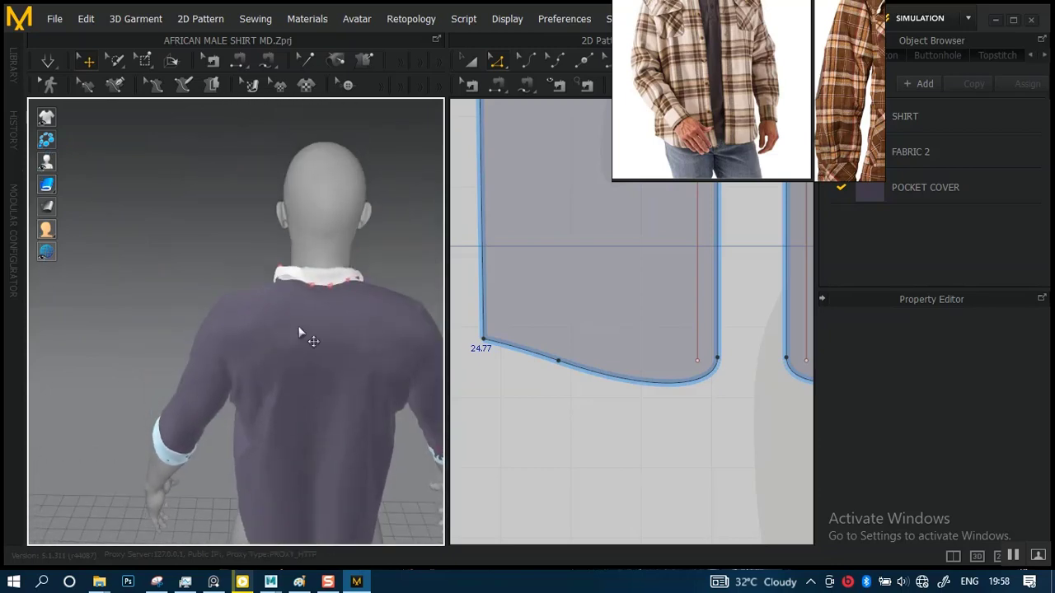
scroll(321, 356, "up", 4)
scroll(317, 371, "down", 3)
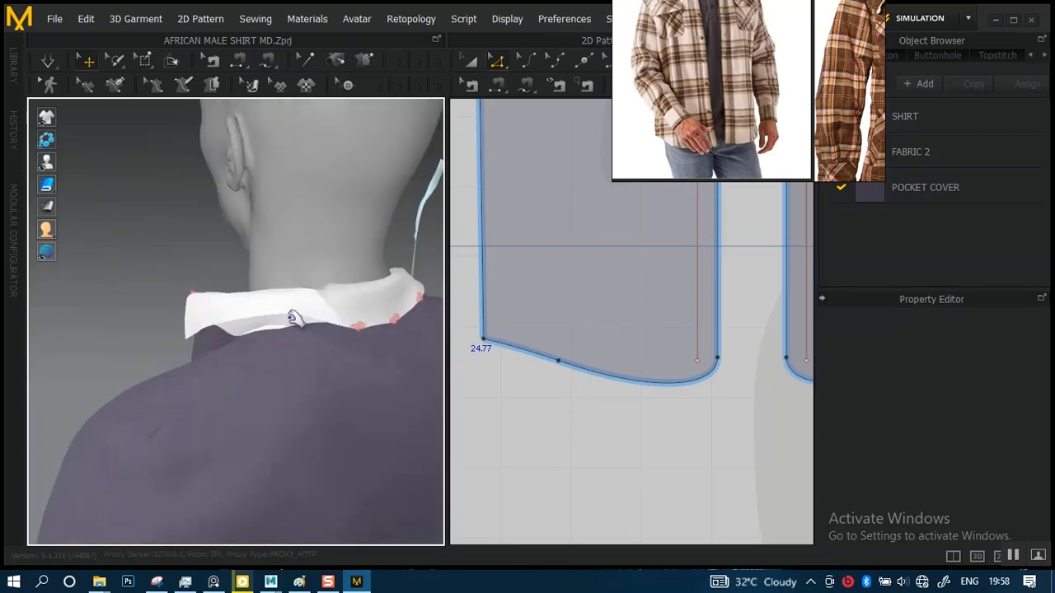
mouse_move(282, 344)
left_mouse_down()
mouse_move(289, 313)
mouse_move(297, 350)
left_mouse_up()
right_click_drag(287, 329, 317, 211)
scroll(286, 330, "down", 3)
scroll(293, 359, "down", 3)
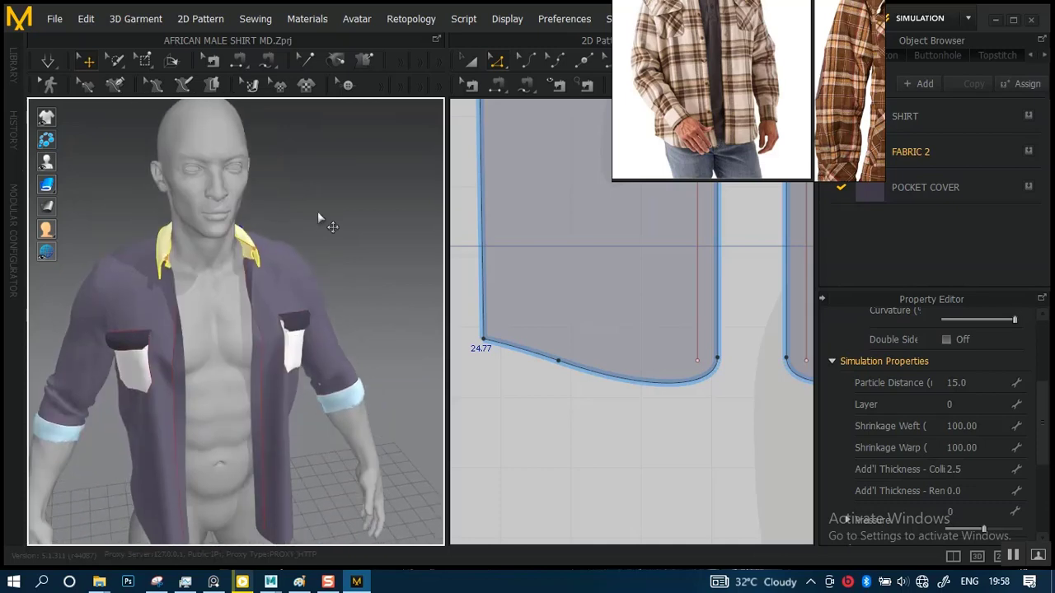
Tug the front panel on the avatar's right side during simulation to settle its drape over the chest and waist
scroll(317, 211, "down", 3)
middle_click_drag(255, 329, 314, 247)
scroll(314, 247, "down", 1)
scroll(314, 247, "up", 2)
right_click_drag(314, 247, 318, 271)
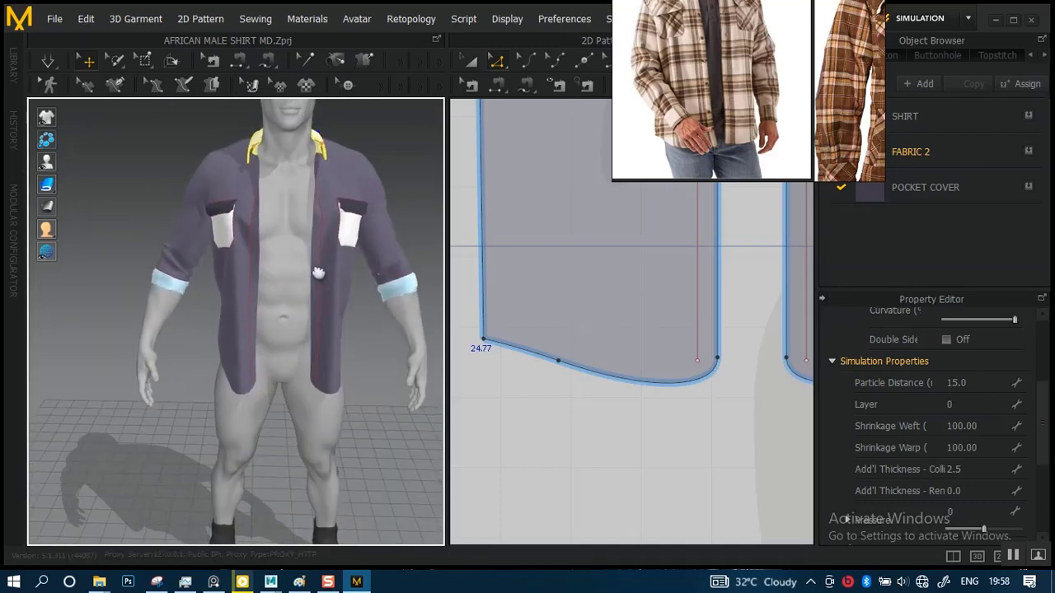
middle_click_drag(319, 271, 276, 293)
scroll(295, 313, "up", 1)
right_click_drag(295, 312, 231, 290)
scroll(299, 295, "down", 1)
scroll(280, 294, "up", 2)
middle_click_drag(231, 290, 198, 308)
left_click_drag(189, 278, 182, 207)
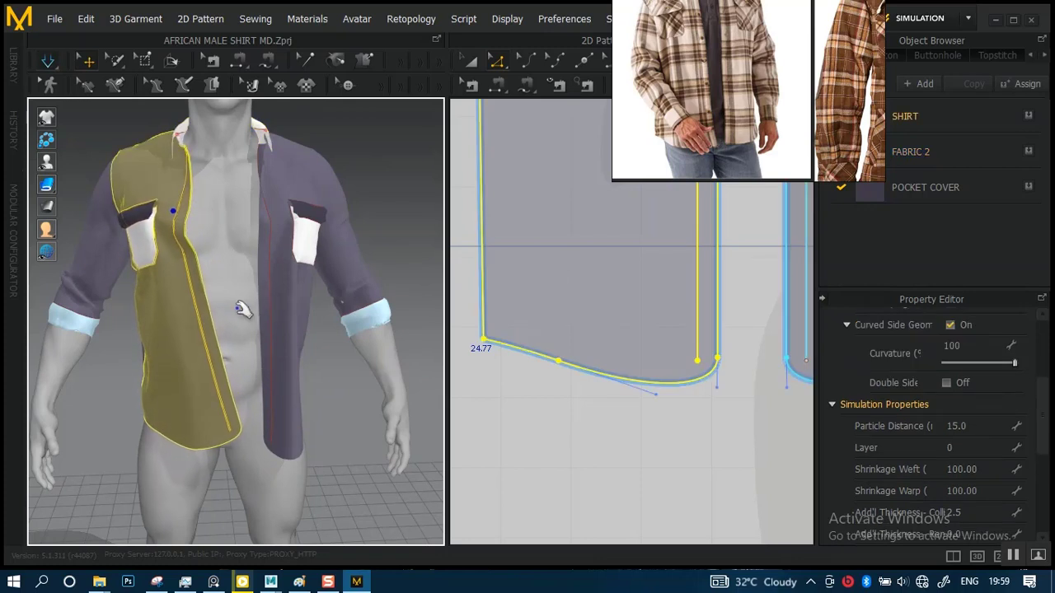
scroll(222, 297, "down", 3)
right_click_drag(211, 280, 346, 283)
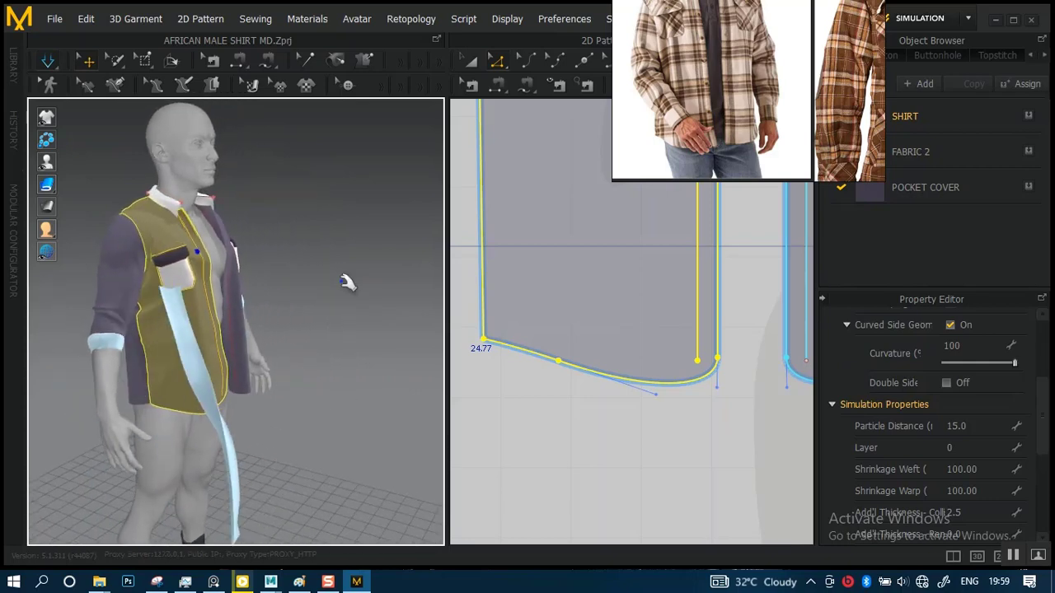
right_click_drag(239, 329, 184, 329)
scroll(188, 346, "up", 2)
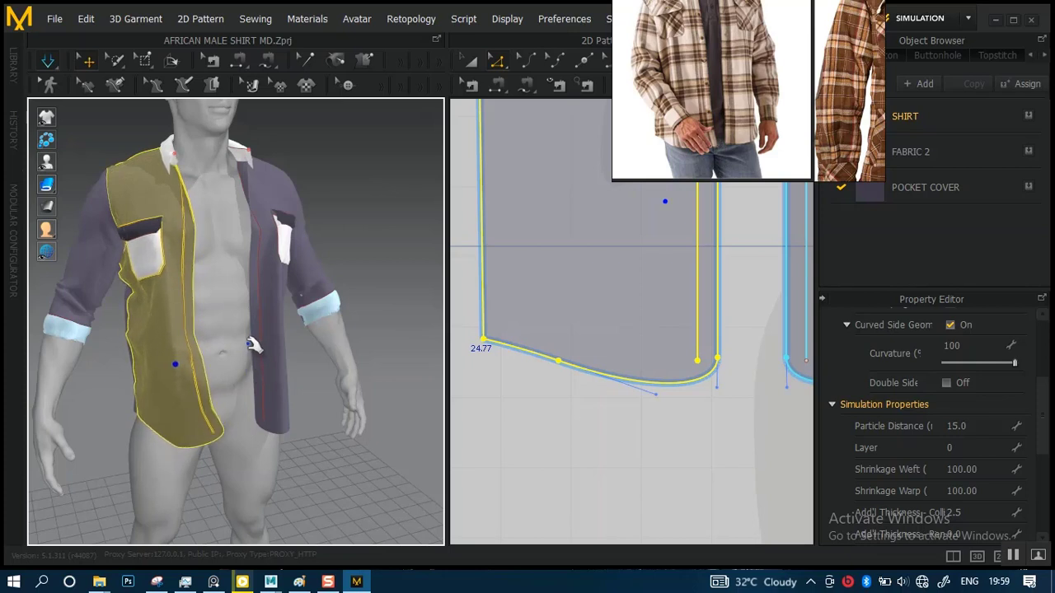
Stop the simulation, check the shirt's drape from the front, and save the project
scroll(217, 327, "down", 2)
right_click_drag(217, 327, 280, 307)
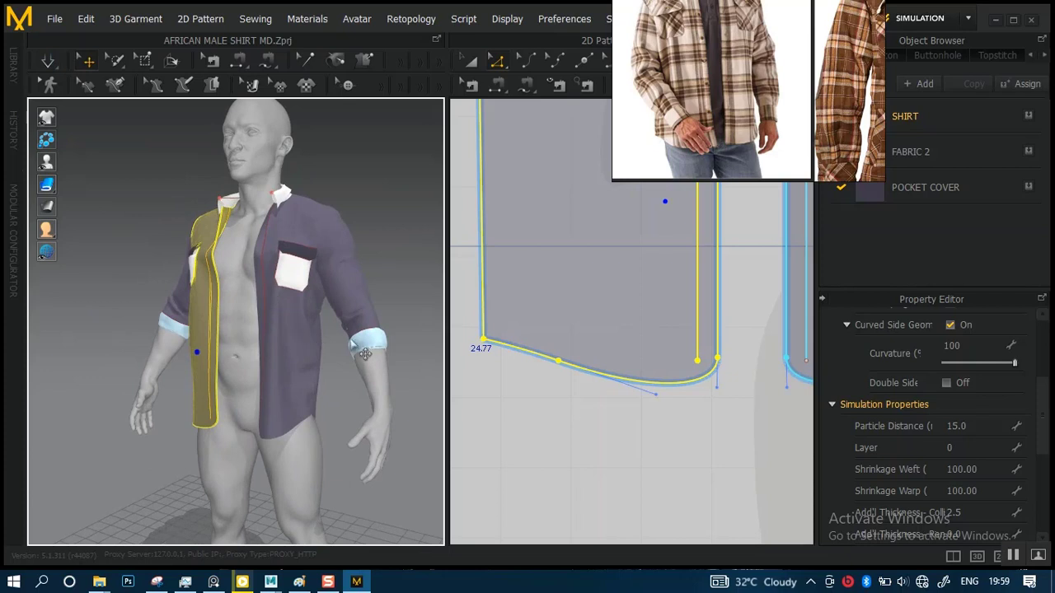
right_click_drag(365, 353, 401, 343)
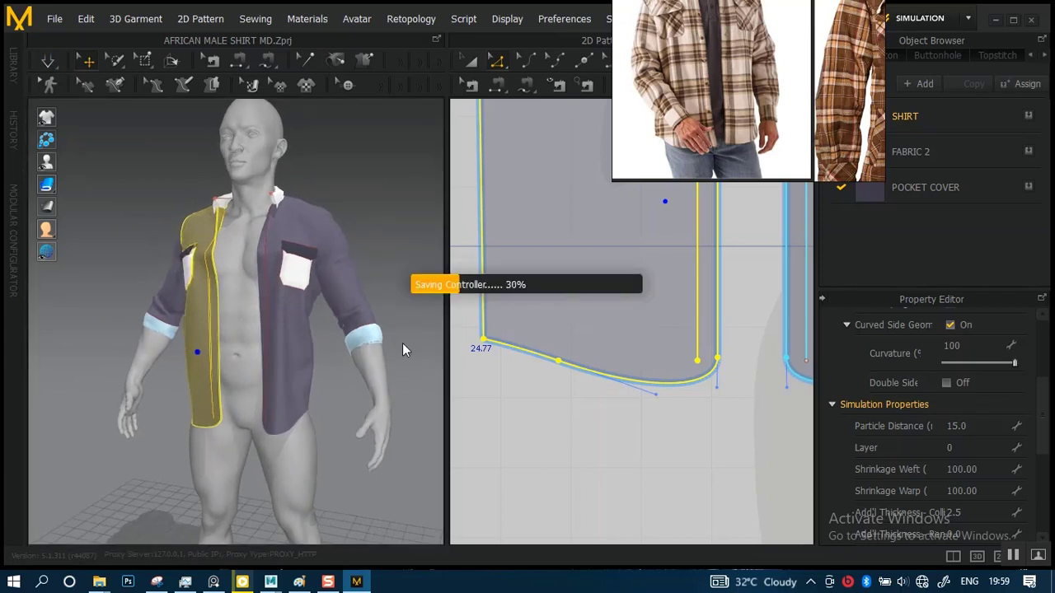